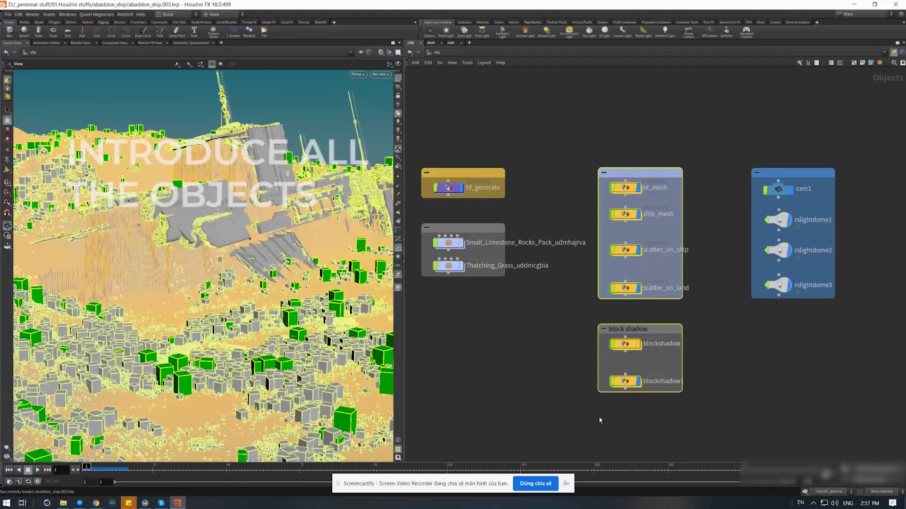
Box-select the object nodes and isolate the ship model in the viewport.
{"action": "left_click_drag", "start_coordinate": [577, 121], "coordinate": [634, 409]}
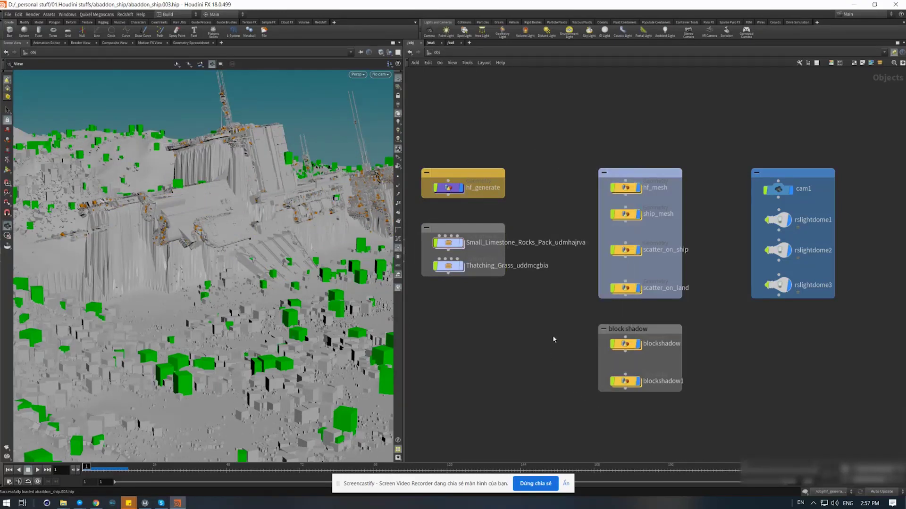
{"action": "left_click_drag", "start_coordinate": [596, 155], "coordinate": [626, 413]}
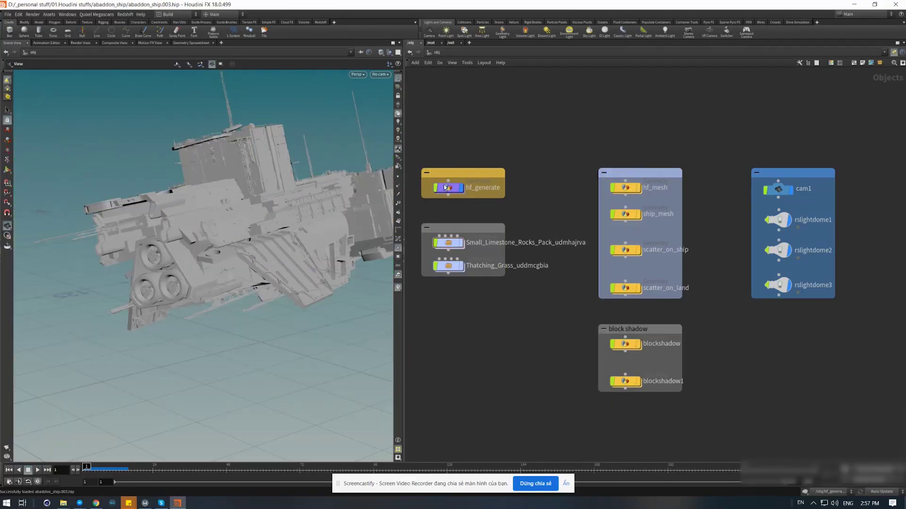
Inside hf_generate, display the raw imported ship from file1 with its parameters.
{"action": "double_click", "coordinate": [448, 189]}
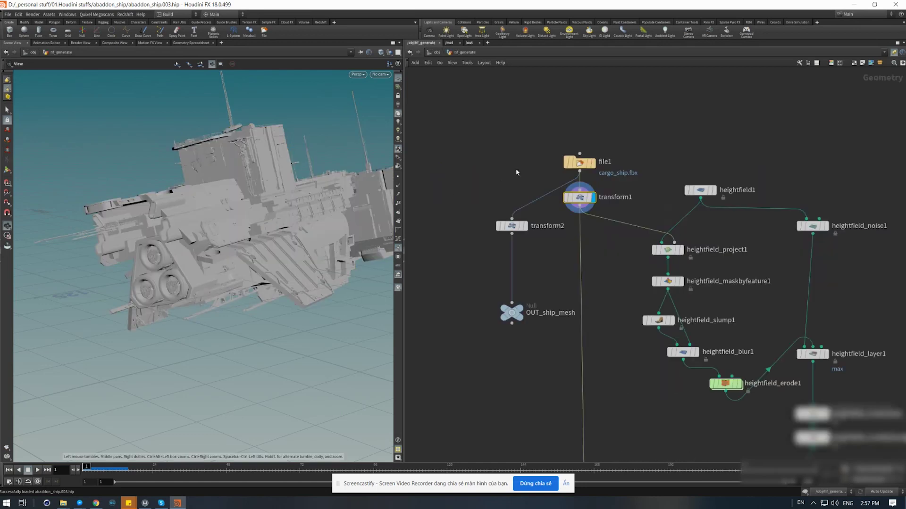
{"action": "left_click", "coordinate": [592, 163]}
{"action": "scroll", "coordinate": [548, 146], "scroll_direction": "up", "scroll_amount": 2}
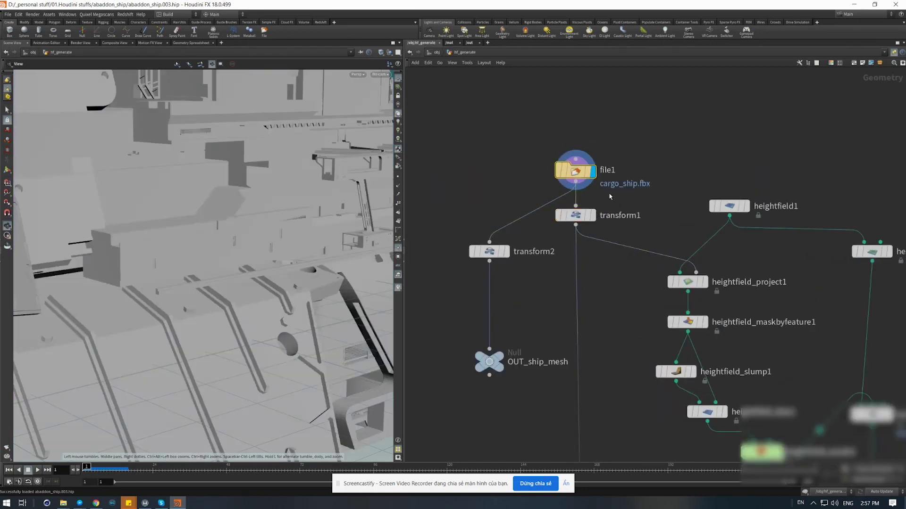
{"action": "key", "text": "p"}
{"action": "scroll", "coordinate": [354, 197], "scroll_direction": "down", "scroll_amount": 2}
{"action": "scroll", "coordinate": [278, 229], "scroll_direction": "down", "scroll_amount": 3}
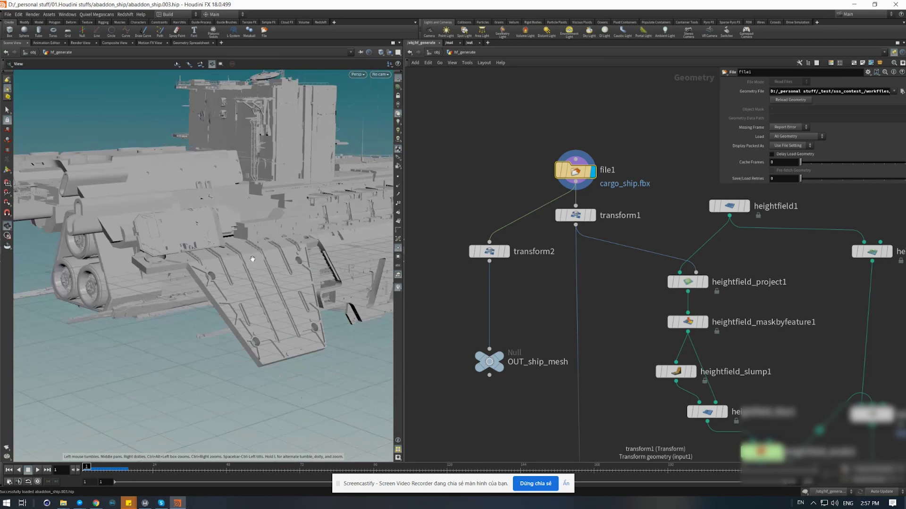
{"action": "scroll", "coordinate": [281, 264], "scroll_direction": "down", "scroll_amount": 2}
{"action": "scroll", "coordinate": [282, 272], "scroll_direction": "down", "scroll_amount": 2}
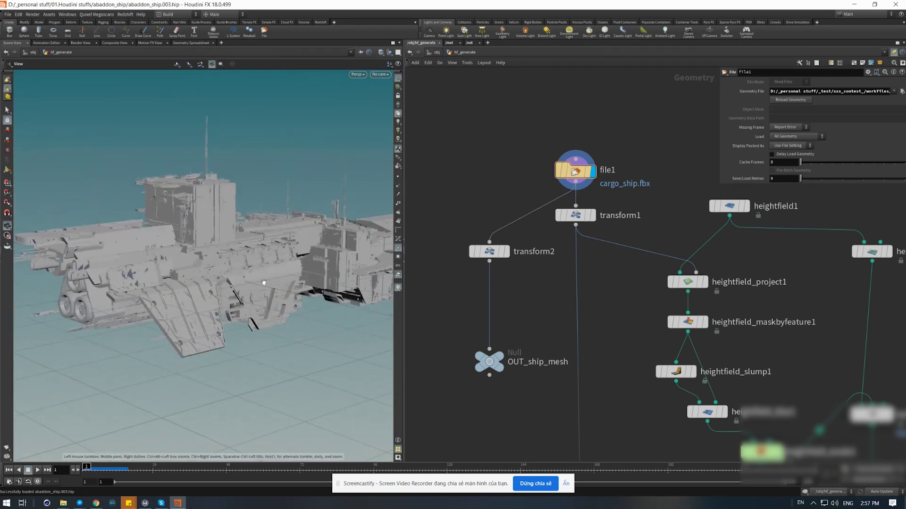
{"action": "left_click_drag", "start_coordinate": [282, 273], "coordinate": [245, 274]}
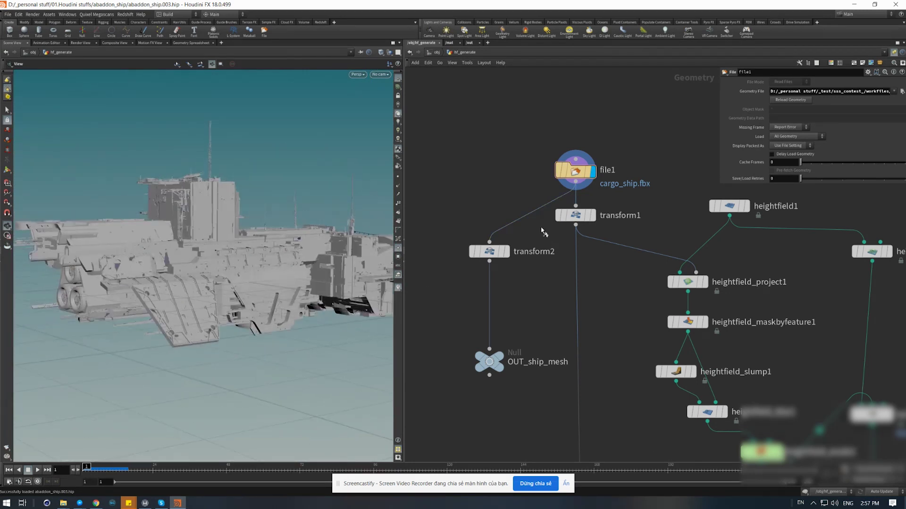
Display transform1's moved ship, then the flat heightfield1 base terrain and its settings.
{"action": "left_click", "coordinate": [592, 215]}
{"action": "middle_click_drag", "start_coordinate": [613, 245], "coordinate": [569, 262]}
{"action": "left_click", "coordinate": [703, 222]}
{"action": "scroll", "coordinate": [225, 283], "scroll_direction": "up", "scroll_amount": 5}
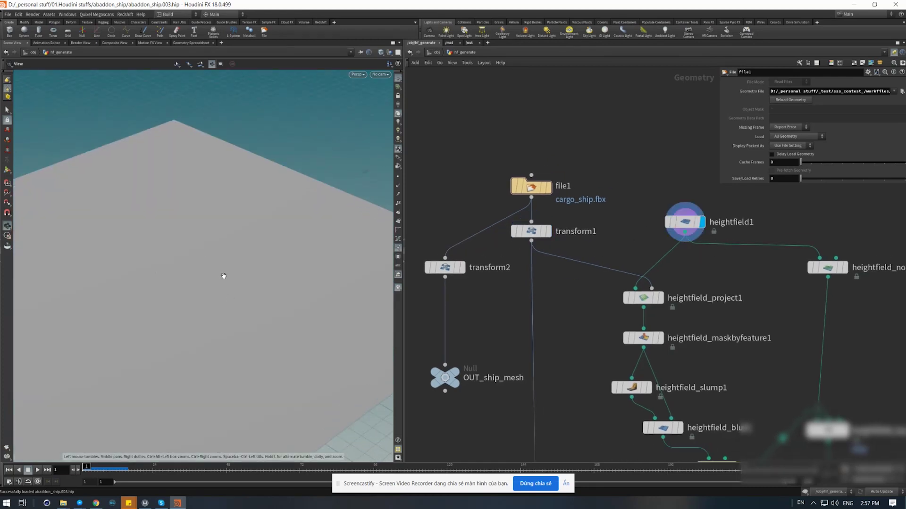
{"action": "left_click", "coordinate": [684, 222]}
{"action": "scroll", "coordinate": [282, 269], "scroll_direction": "down", "scroll_amount": 2}
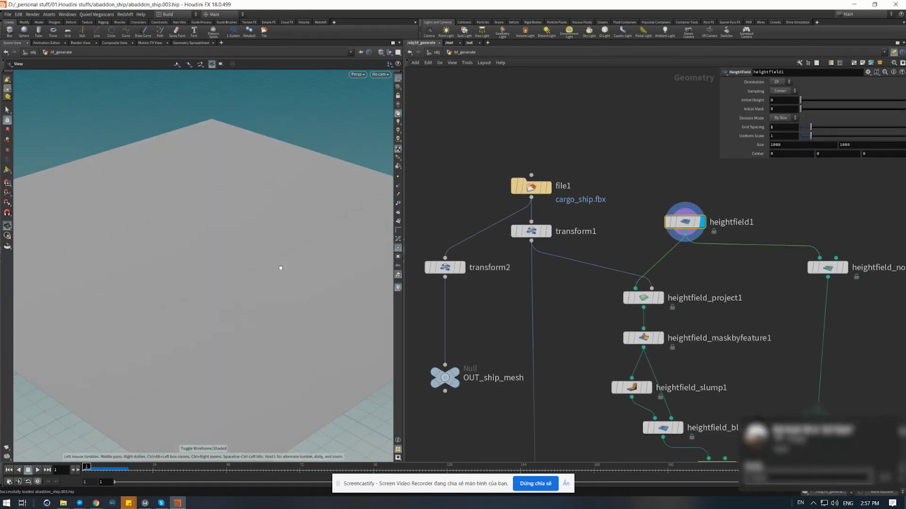
Display heightfield_project1 to see the ship projected into the terrain, orbiting around it.
{"action": "left_click", "coordinate": [643, 298]}
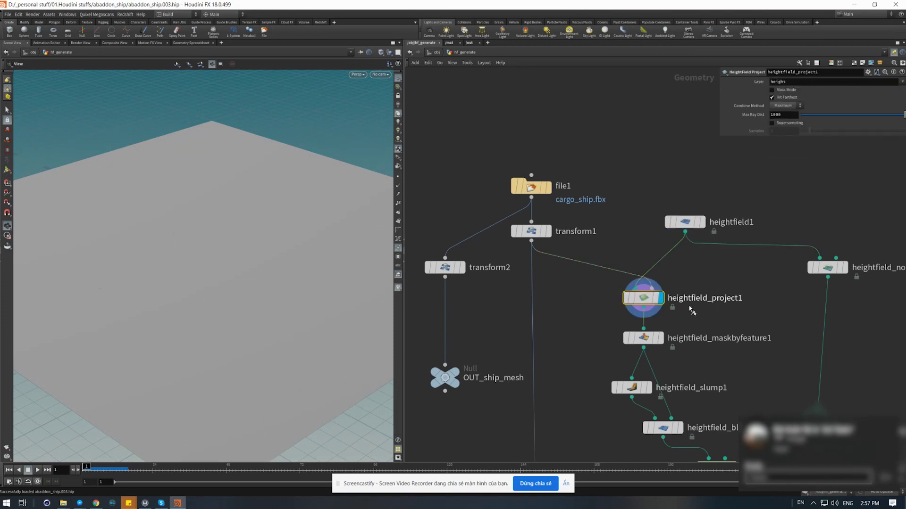
{"action": "mouse_move", "coordinate": [250, 236]}
{"action": "left_mouse_down"}
{"action": "mouse_move", "coordinate": [328, 279]}
{"action": "mouse_move", "coordinate": [151, 324]}
{"action": "mouse_move", "coordinate": [158, 296]}
{"action": "mouse_move", "coordinate": [207, 297]}
{"action": "mouse_move", "coordinate": [238, 264]}
{"action": "mouse_move", "coordinate": [225, 301]}
{"action": "mouse_move", "coordinate": [200, 264]}
{"action": "mouse_move", "coordinate": [230, 280]}
{"action": "left_mouse_up"}
{"action": "scroll", "coordinate": [275, 243], "scroll_direction": "up", "scroll_amount": 3}
{"action": "scroll", "coordinate": [283, 242], "scroll_direction": "up", "scroll_amount": 2}
{"action": "scroll", "coordinate": [295, 241], "scroll_direction": "up", "scroll_amount": 2}
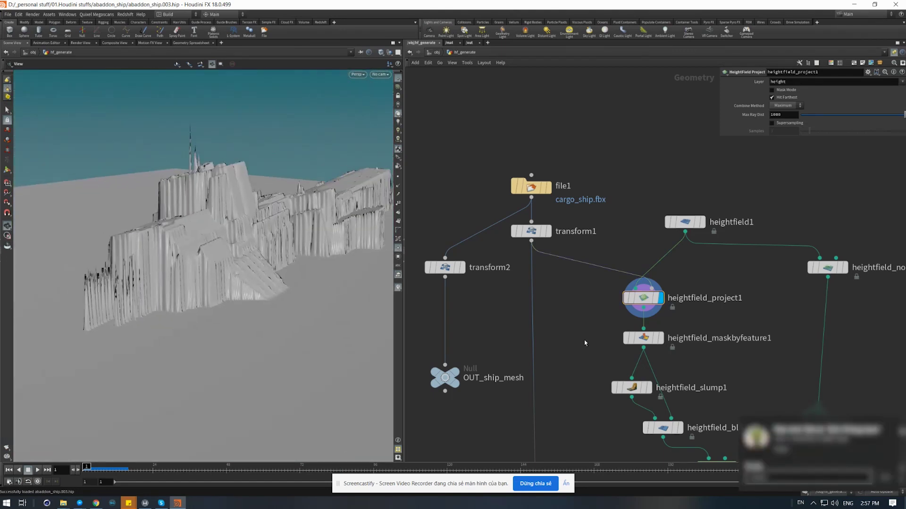
Show the feature mask and review heightfield_maskbyfeature1 and heightfield_project1 settings.
{"action": "key", "text": "r"}
{"action": "scroll", "coordinate": [339, 272], "scroll_direction": "up", "scroll_amount": 2}
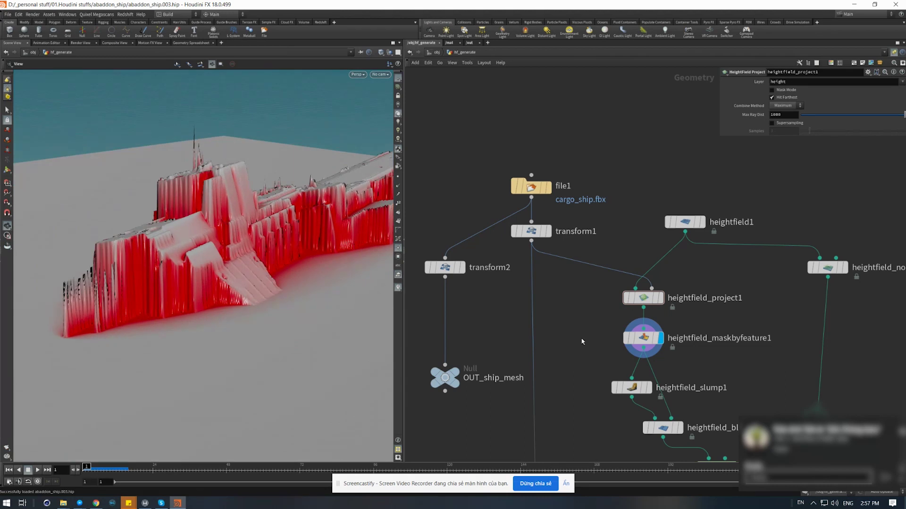
{"action": "left_click", "coordinate": [655, 341]}
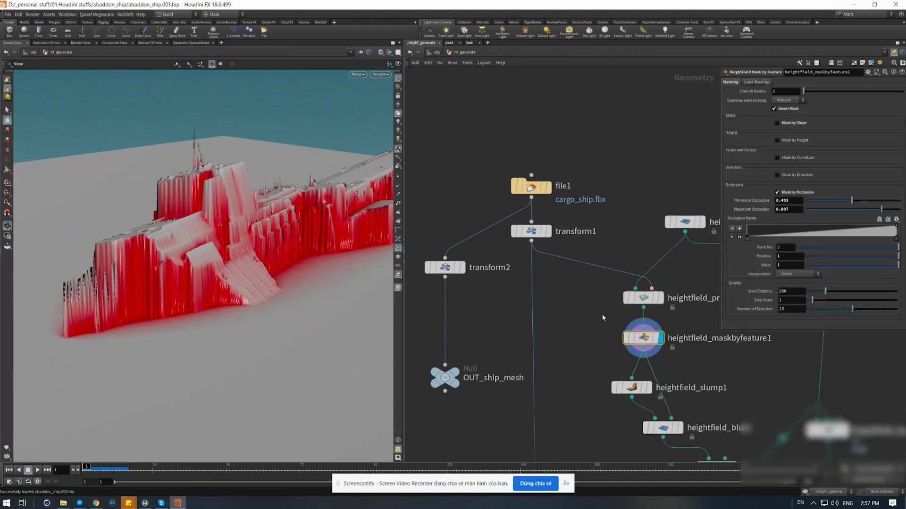
{"action": "left_click", "coordinate": [645, 301]}
{"action": "left_click", "coordinate": [629, 339]}
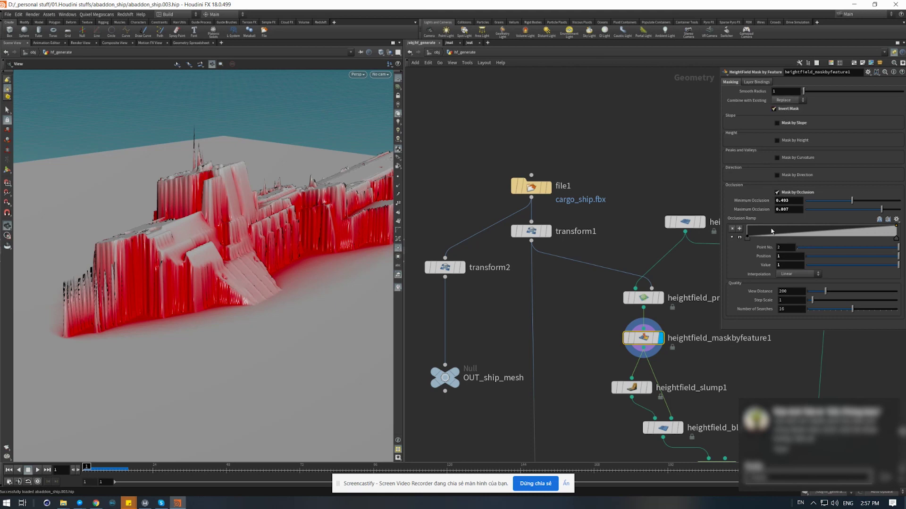
Compare Mask by Occlusion, leaving it off, and keep Invert Mask on so the ship is red.
{"action": "left_click", "coordinate": [789, 193]}
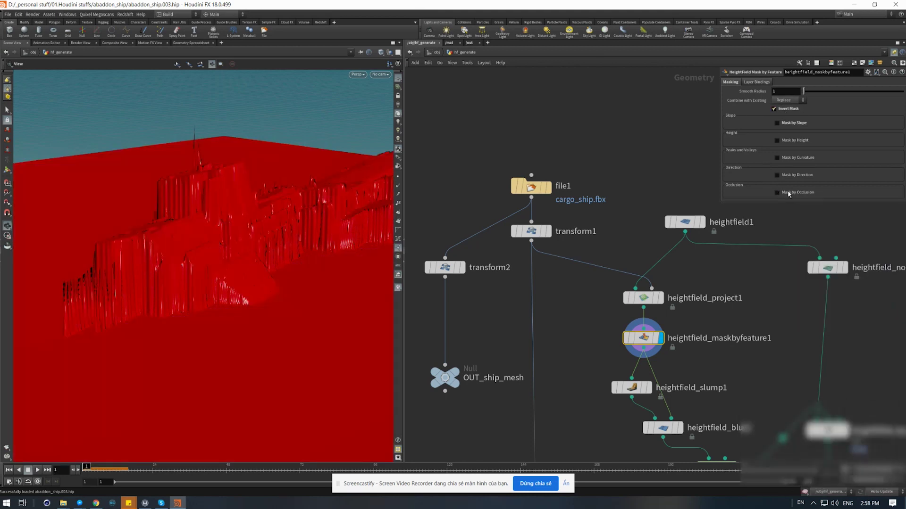
{"action": "left_click", "coordinate": [789, 193]}
{"action": "left_click", "coordinate": [789, 193]}
{"action": "left_click", "coordinate": [788, 110]}
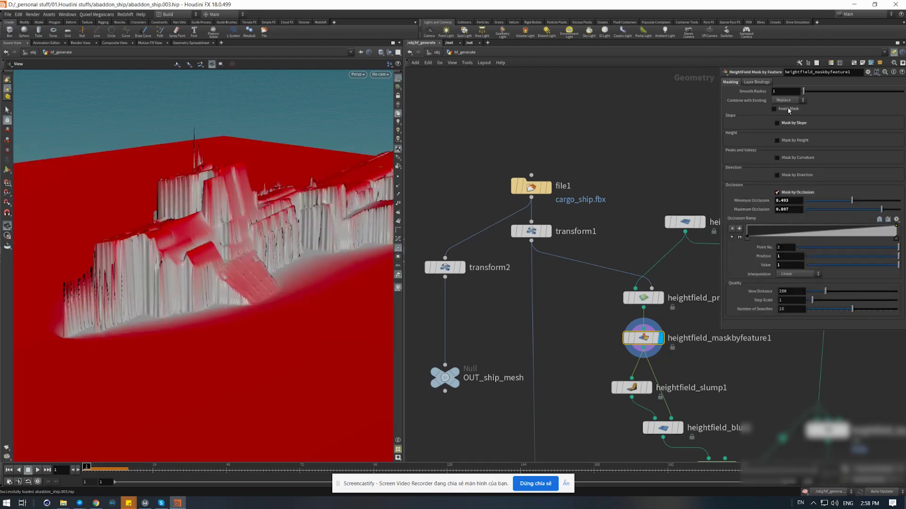
{"action": "left_click", "coordinate": [789, 109]}
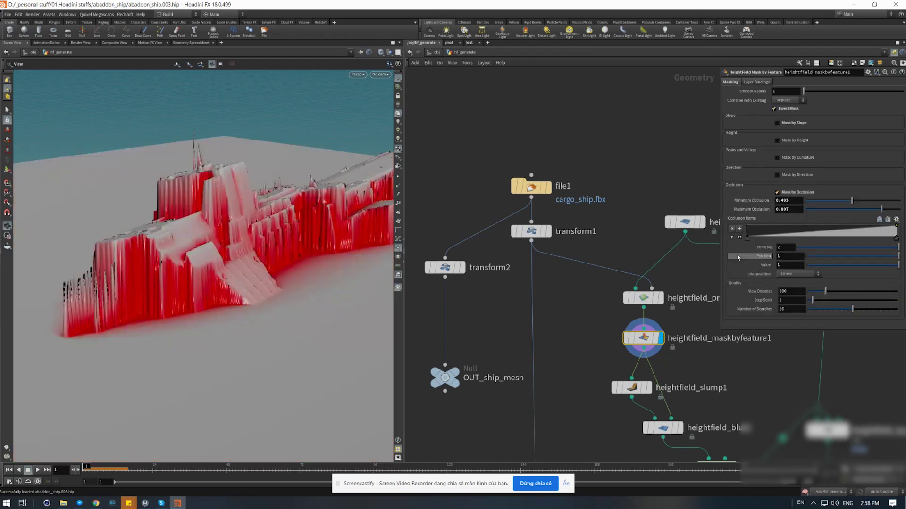
Display heightfield_slump1 and re-enable its slump effect on the terrain.
{"action": "middle_click_drag", "start_coordinate": [599, 344], "coordinate": [549, 244]}
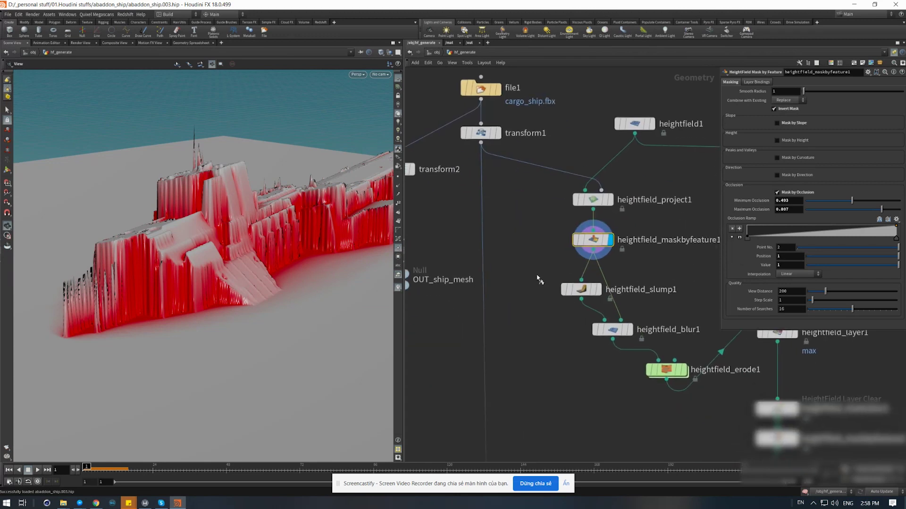
{"action": "key", "text": "r"}
{"action": "left_click_drag", "start_coordinate": [609, 316], "coordinate": [609, 317]}
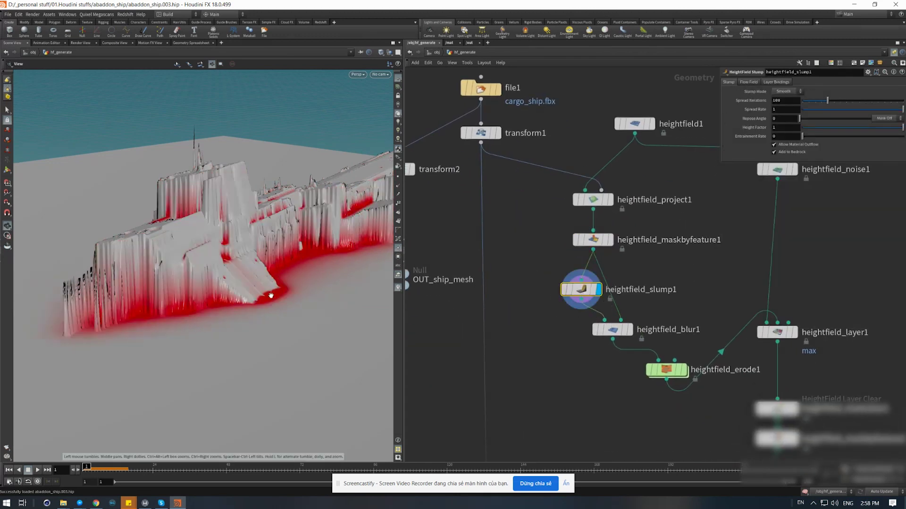
{"action": "scroll", "coordinate": [271, 295], "scroll_direction": "up", "scroll_amount": 5}
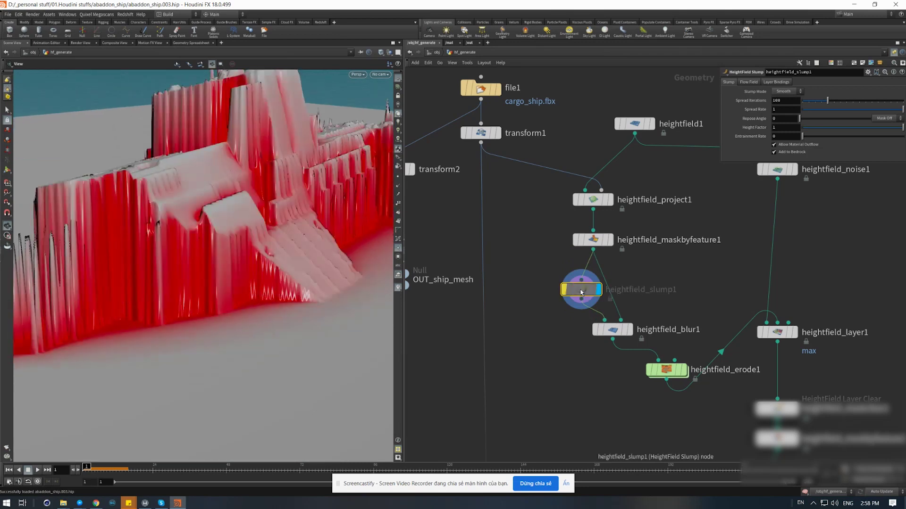
{"action": "left_click", "coordinate": [581, 292]}
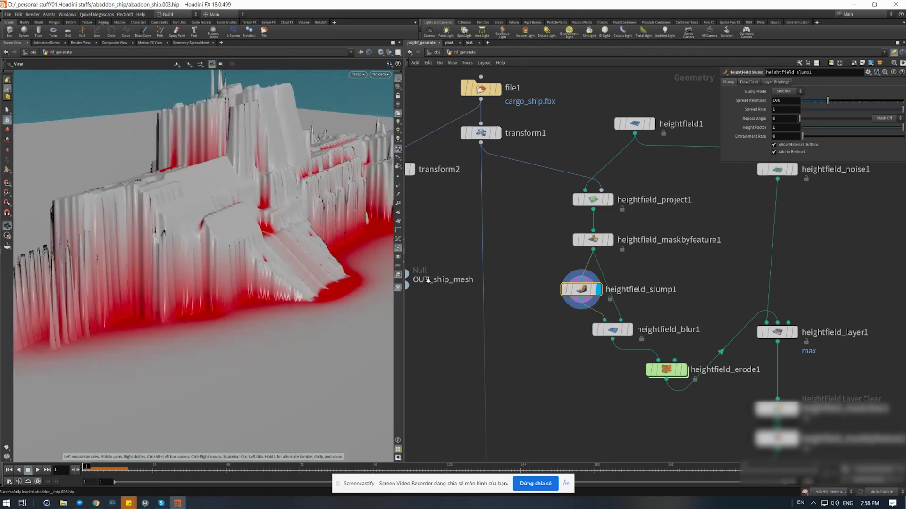
Display the blurred red mask from heightfield_blur1.
{"action": "scroll", "coordinate": [338, 303], "scroll_direction": "up", "scroll_amount": 3}
{"action": "scroll", "coordinate": [307, 290], "scroll_direction": "up", "scroll_amount": 2}
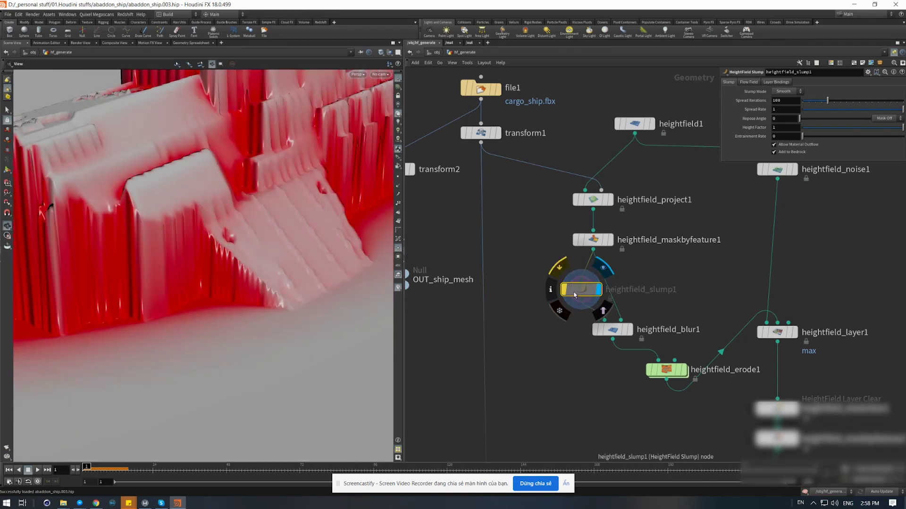
{"action": "scroll", "coordinate": [303, 285], "scroll_direction": "down", "scroll_amount": 3}
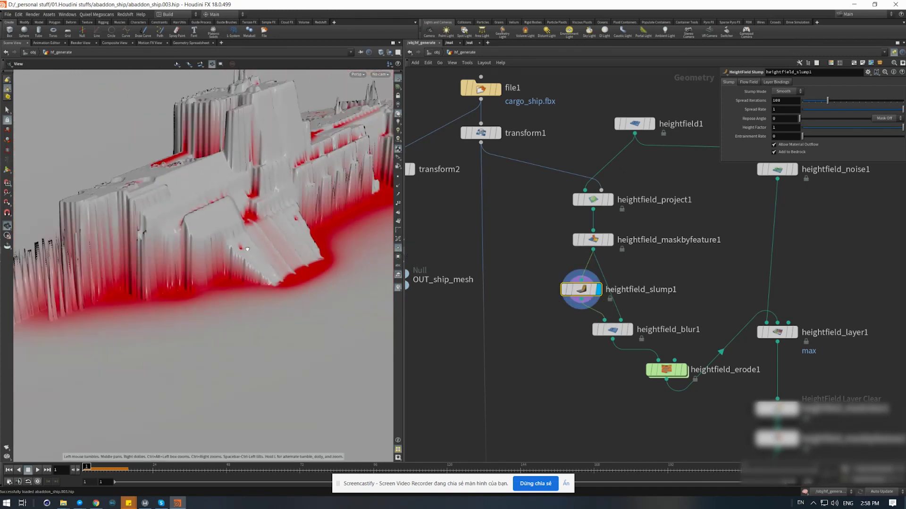
{"action": "scroll", "coordinate": [304, 285], "scroll_direction": "down", "scroll_amount": 3}
{"action": "scroll", "coordinate": [304, 285], "scroll_direction": "down", "scroll_amount": 2}
{"action": "left_click", "coordinate": [628, 330]}
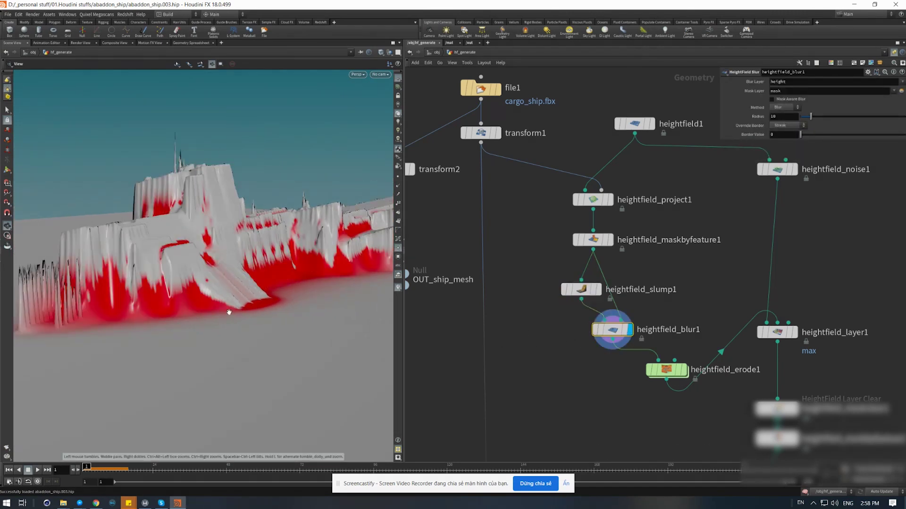
Bypass heightfield_blur1 to compare the mask, then restore it.
{"action": "scroll", "coordinate": [231, 316], "scroll_direction": "up", "scroll_amount": 3}
{"action": "scroll", "coordinate": [219, 302], "scroll_direction": "up", "scroll_amount": 2}
{"action": "scroll", "coordinate": [182, 310], "scroll_direction": "up", "scroll_amount": 3}
{"action": "scroll", "coordinate": [182, 310], "scroll_direction": "down", "scroll_amount": 4}
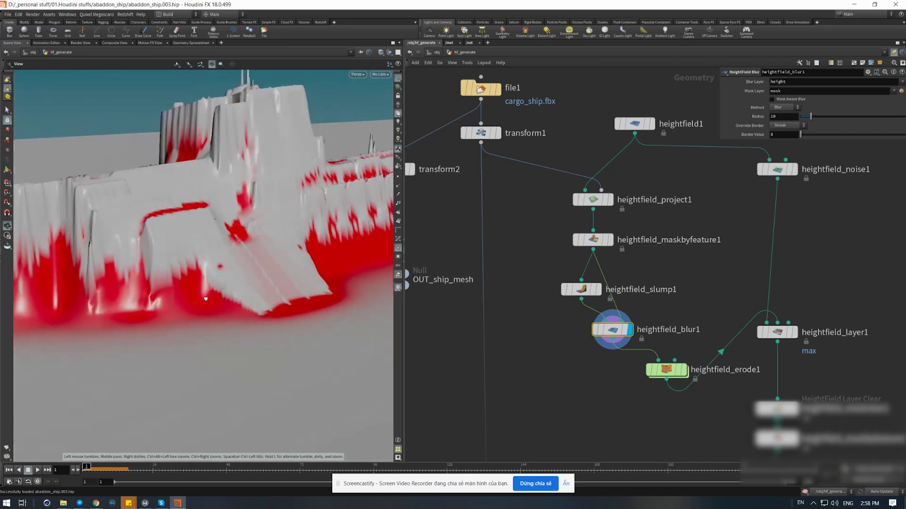
{"action": "key", "text": "b"}
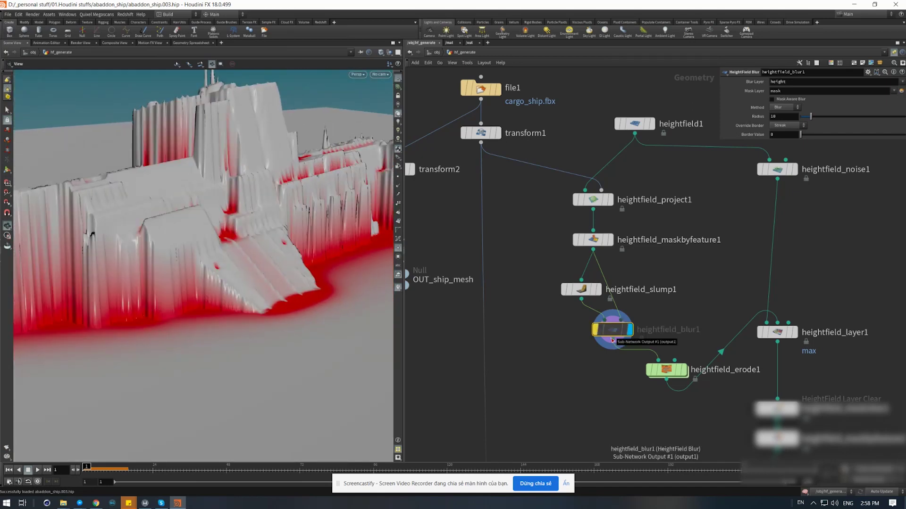
{"action": "key", "text": "b"}
{"action": "key", "text": "b"}
{"action": "key", "text": "b"}
{"action": "mouse_move", "coordinate": [273, 309]}
{"action": "left_mouse_down"}
{"action": "mouse_move", "coordinate": [209, 316]}
{"action": "mouse_move", "coordinate": [231, 297]}
{"action": "left_mouse_up"}
Display the heightfield_noise1 terrain alone and inspect the heightfield1 base settings.
{"action": "middle_click_drag", "start_coordinate": [669, 372], "coordinate": [567, 398]}
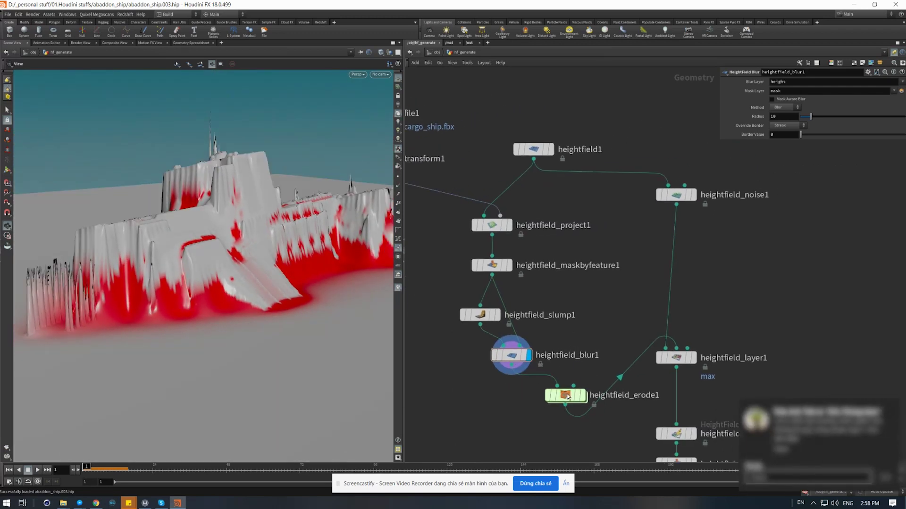
{"action": "left_click", "coordinate": [676, 196]}
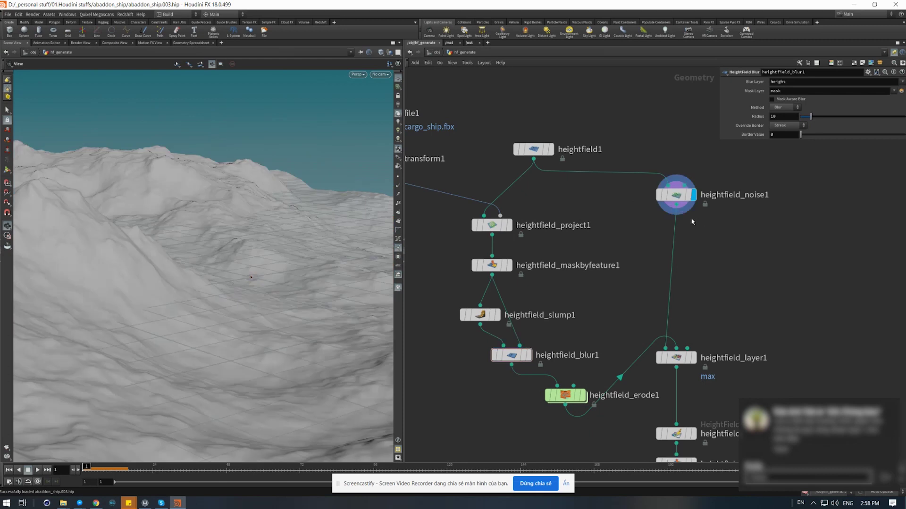
{"action": "left_click", "coordinate": [665, 196]}
{"action": "left_click", "coordinate": [538, 150]}
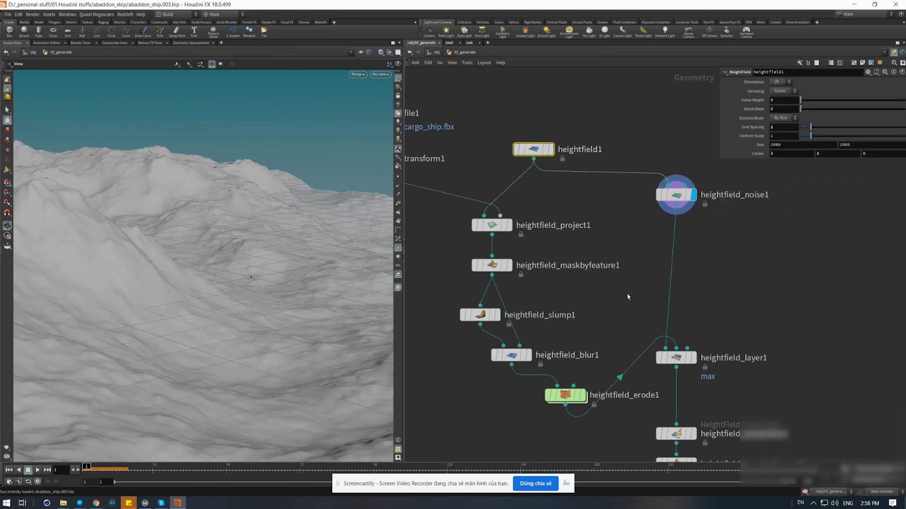
Display the eroded terrain and show heightfield_erode1's Advanced erosion parameters.
{"action": "middle_click_drag", "start_coordinate": [628, 297], "coordinate": [633, 246]}
{"action": "key", "text": "r"}
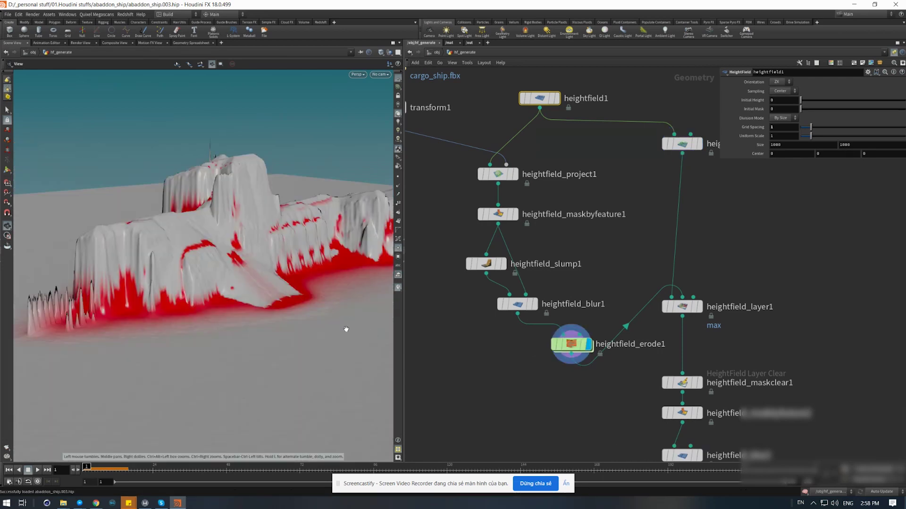
{"action": "left_click", "coordinate": [588, 353]}
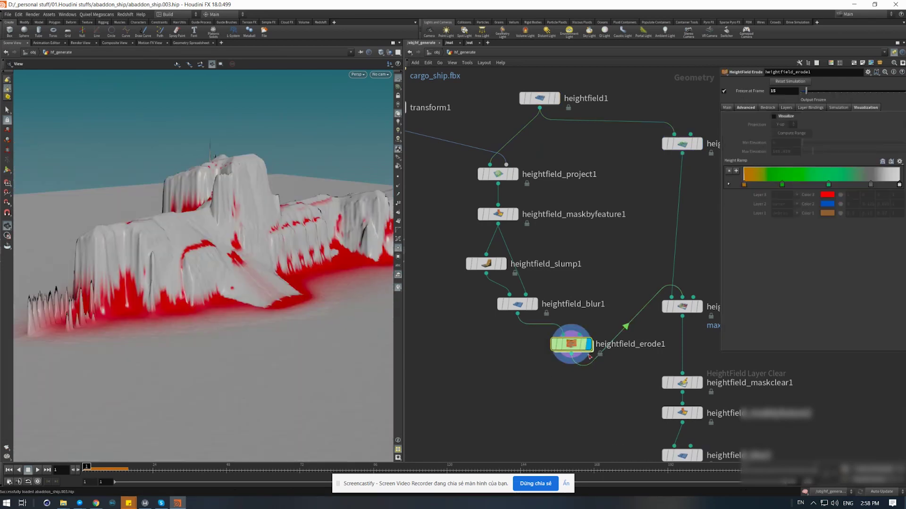
{"action": "left_click", "coordinate": [747, 107]}
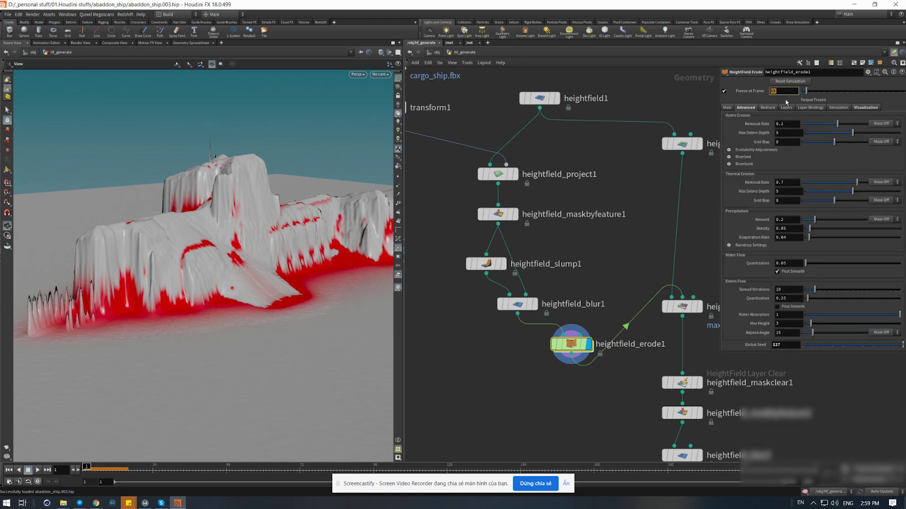
Display the noise terrain, then heightfield_layer1's combined ship and noise terrain.
{"action": "middle_click_drag", "start_coordinate": [605, 283], "coordinate": [584, 267]}
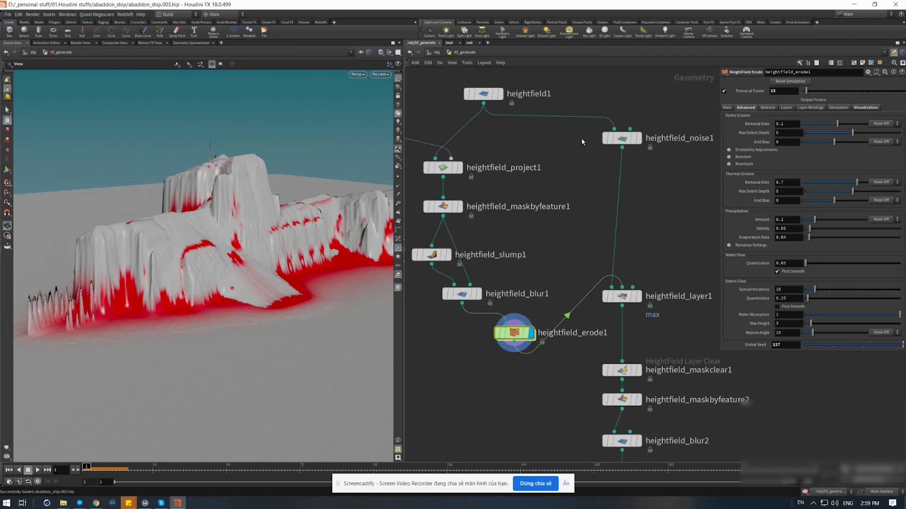
{"action": "key", "text": "r"}
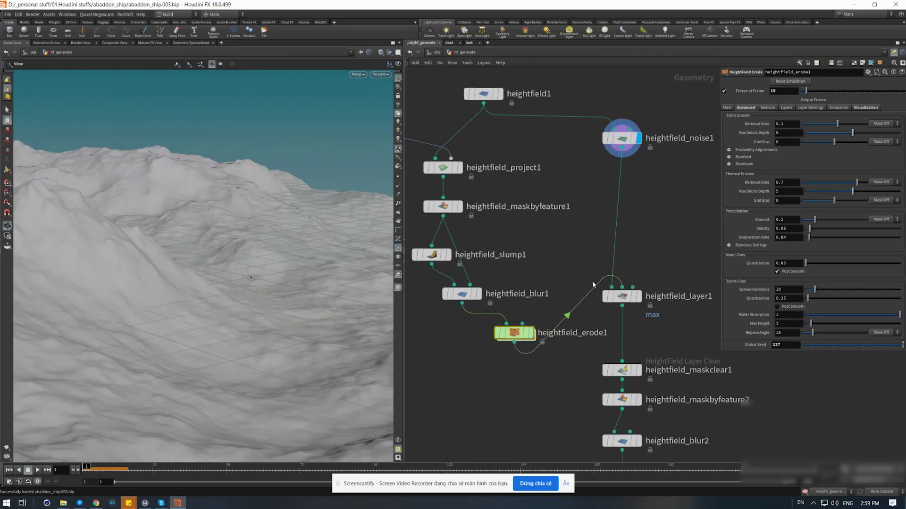
{"action": "left_click", "coordinate": [639, 296]}
Try Replace and Subtract layer modes on heightfield_layer1, leaving it on Maximum.
{"action": "left_click", "coordinate": [621, 297]}
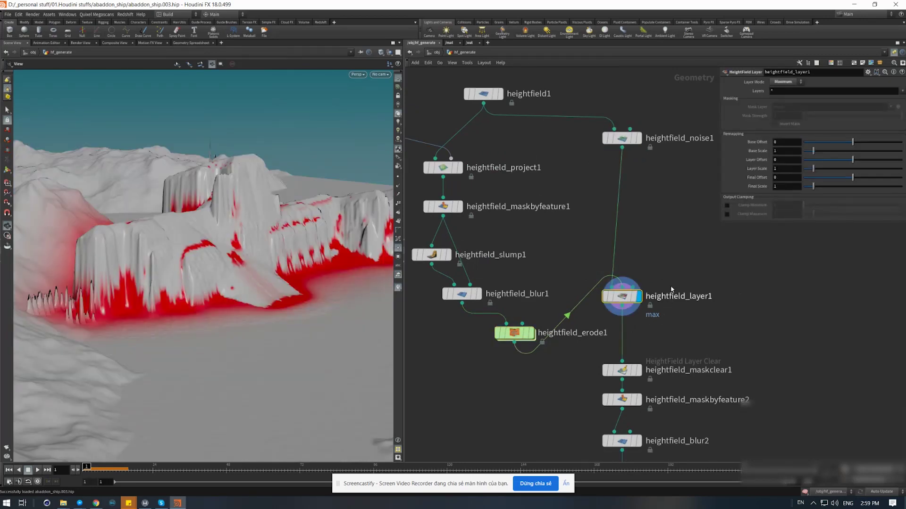
{"action": "left_click", "coordinate": [782, 83]}
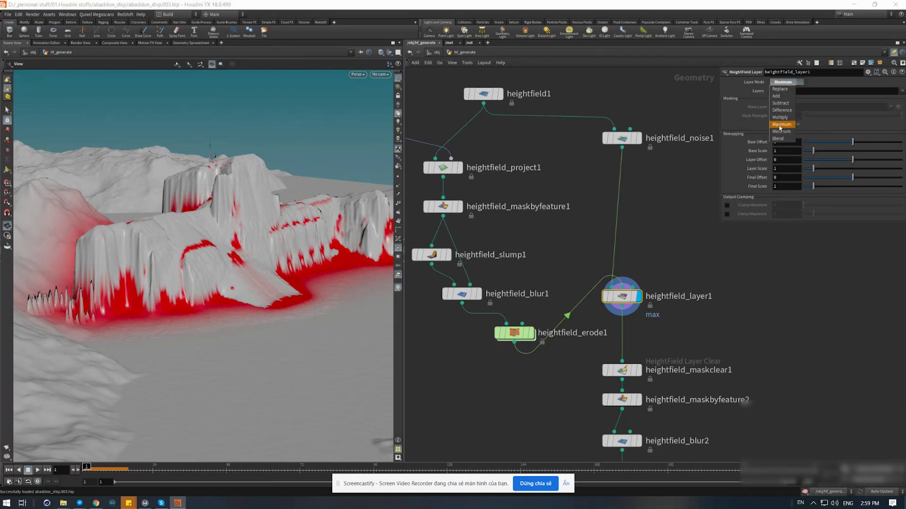
{"action": "mouse_move", "coordinate": [216, 293]}
{"action": "left_mouse_down"}
{"action": "mouse_move", "coordinate": [189, 281]}
{"action": "mouse_move", "coordinate": [207, 273]}
{"action": "left_mouse_up"}
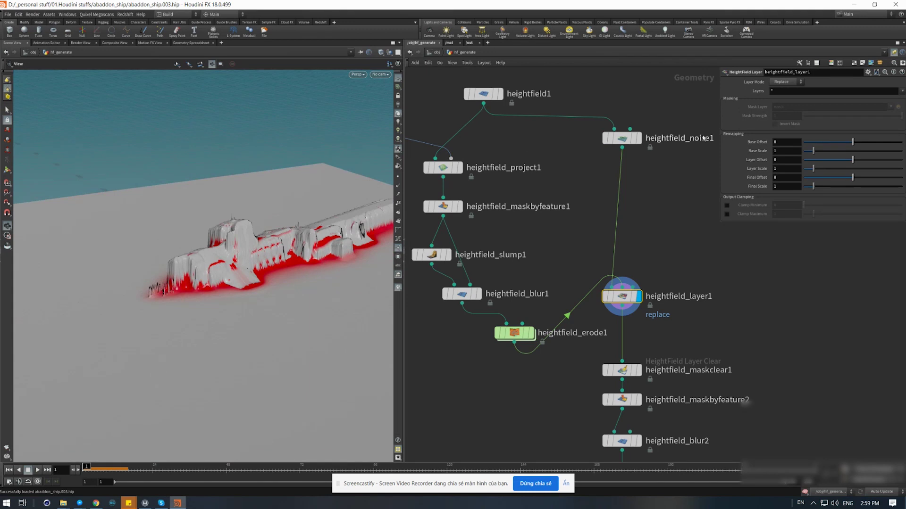
{"action": "left_click", "coordinate": [782, 82]}
{"action": "left_click", "coordinate": [783, 91]}
{"action": "left_click", "coordinate": [784, 102]}
{"action": "left_click", "coordinate": [784, 83]}
{"action": "left_click", "coordinate": [782, 125]}
Step the display through the mask clear, new feature mask and blurred mask nodes.
{"action": "mouse_move", "coordinate": [262, 299]}
{"action": "left_mouse_down"}
{"action": "mouse_move", "coordinate": [238, 258]}
{"action": "mouse_move", "coordinate": [283, 258]}
{"action": "mouse_move", "coordinate": [307, 275]}
{"action": "mouse_move", "coordinate": [255, 288]}
{"action": "mouse_move", "coordinate": [214, 275]}
{"action": "left_mouse_up"}
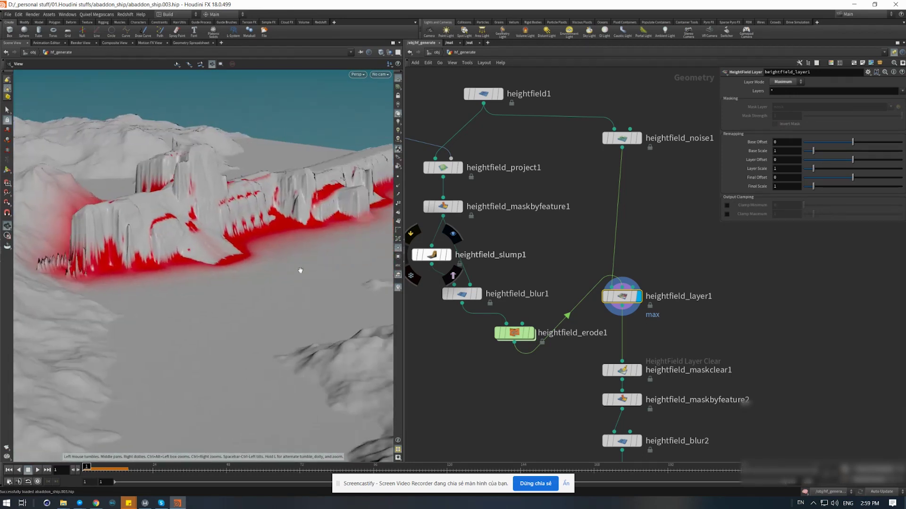
{"action": "middle_click_drag", "start_coordinate": [525, 380], "coordinate": [502, 329]}
{"action": "left_click", "coordinate": [598, 323]}
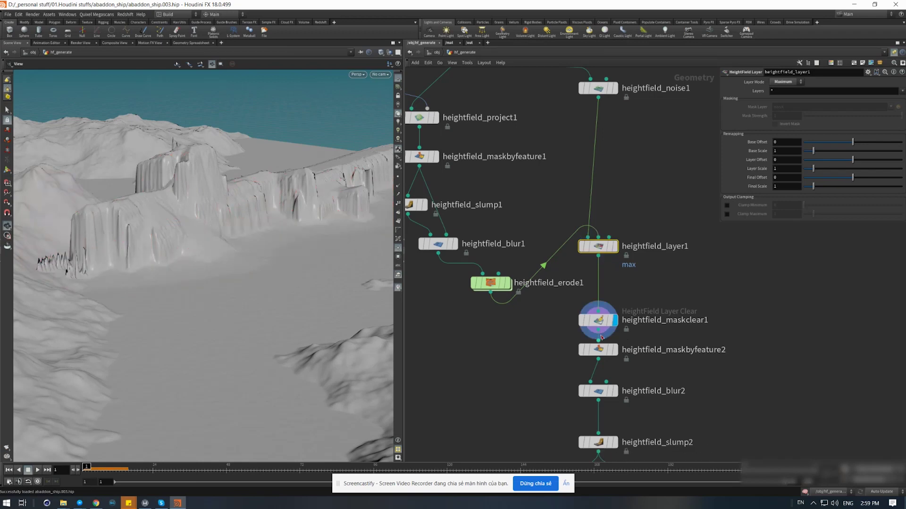
{"action": "left_click", "coordinate": [612, 325]}
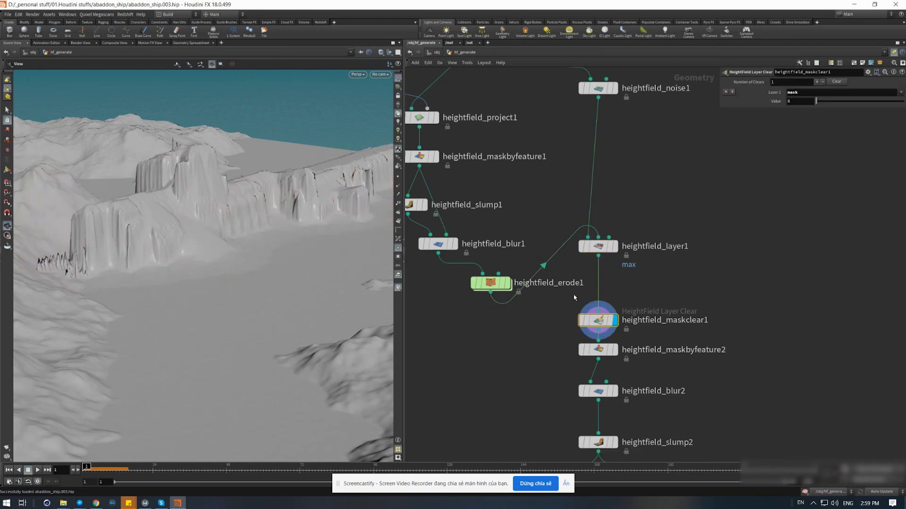
{"action": "left_click", "coordinate": [631, 361]}
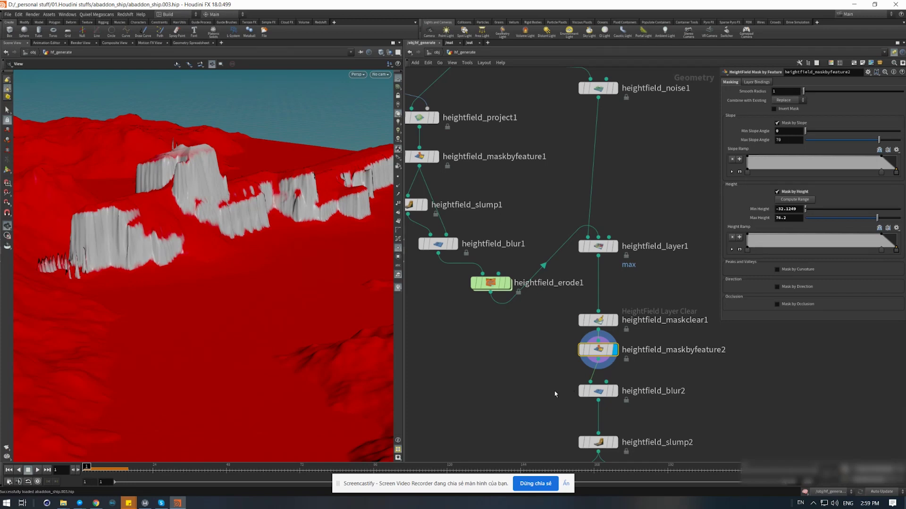
{"action": "left_click", "coordinate": [614, 391]}
{"action": "left_click", "coordinate": [613, 407]}
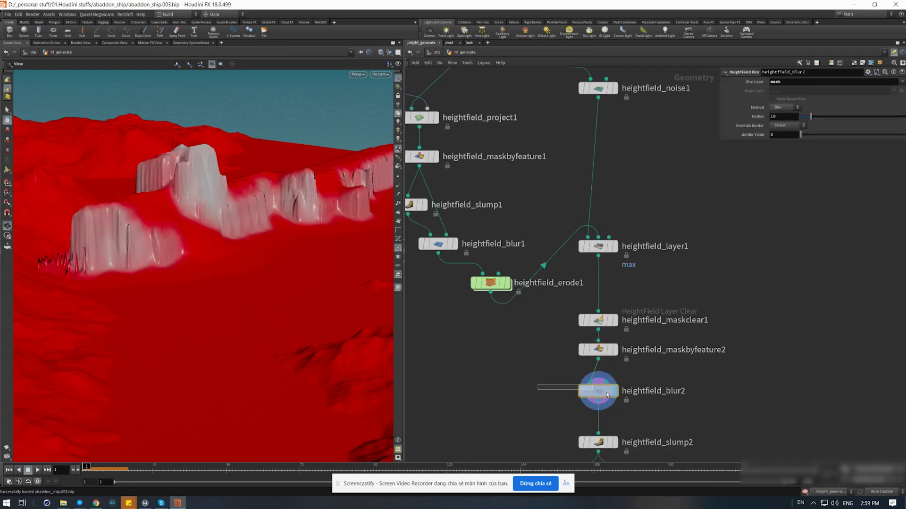
Display heightfield_slump2 and un-bypass it on the terrain.
{"action": "middle_click_drag", "start_coordinate": [541, 387], "coordinate": [515, 289]}
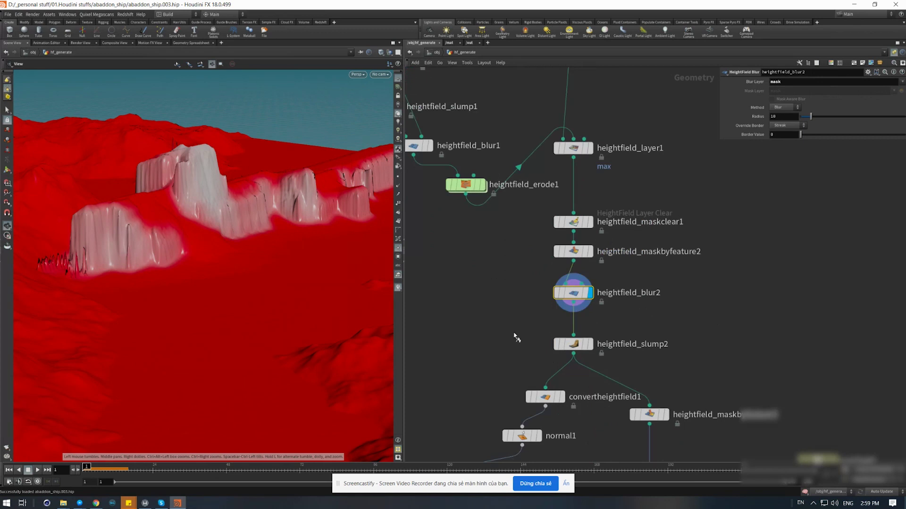
{"action": "left_click", "coordinate": [589, 343]}
{"action": "left_click", "coordinate": [556, 345]}
{"action": "left_click_drag", "start_coordinate": [224, 232], "coordinate": [212, 312]}
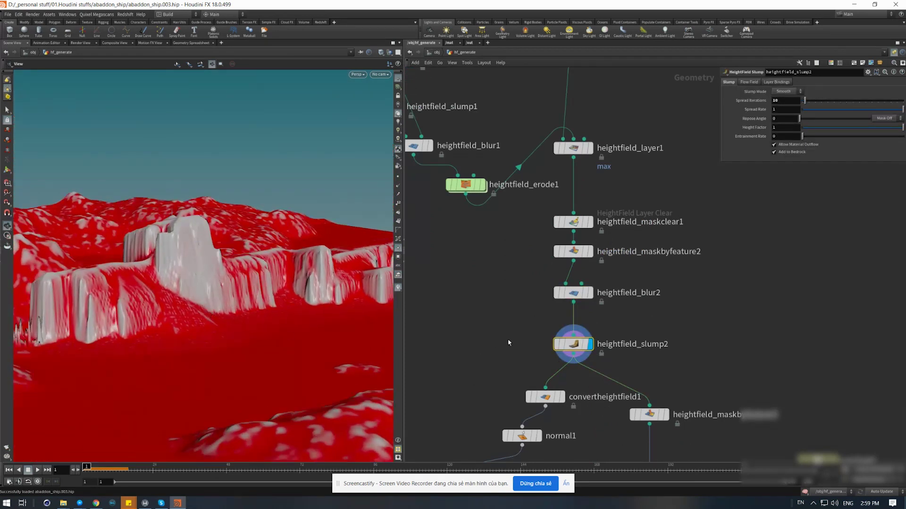
{"action": "key", "text": "q"}
Display the converted terrain mesh and select its output node.
{"action": "middle_click_drag", "start_coordinate": [555, 364], "coordinate": [544, 279]}
{"action": "left_click", "coordinate": [524, 330]}
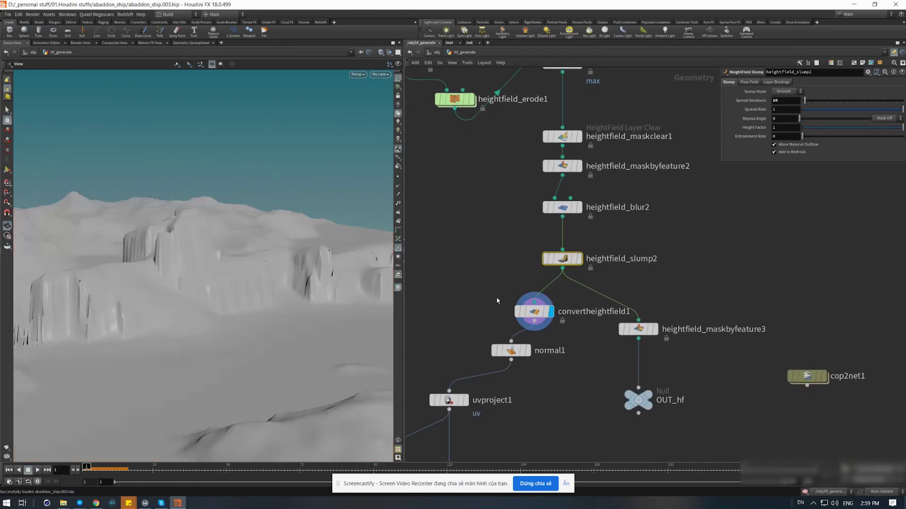
{"action": "scroll", "coordinate": [481, 302], "scroll_direction": "down", "scroll_amount": 5}
{"action": "scroll", "coordinate": [482, 302], "scroll_direction": "up", "scroll_amount": 4}
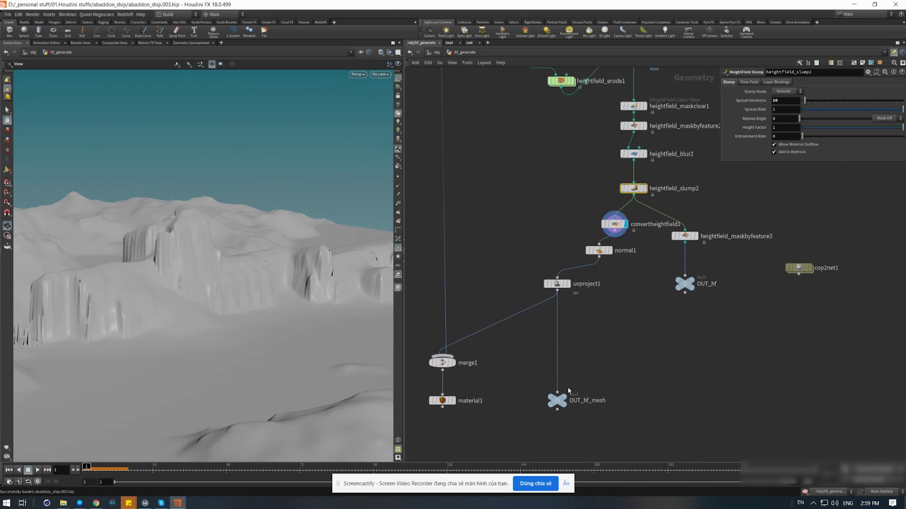
{"action": "left_click_drag", "start_coordinate": [549, 376], "coordinate": [582, 419]}
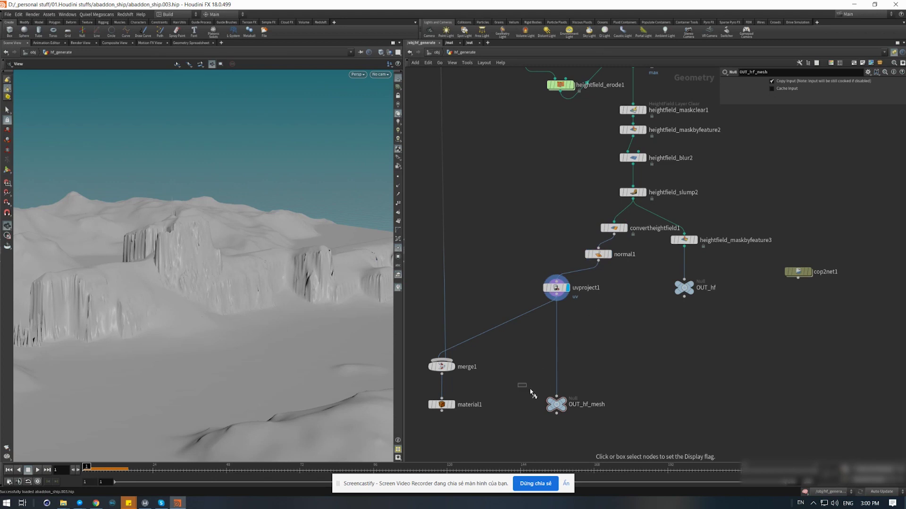
Display the third feature mask and slump output, then select the OUT_hf node.
{"action": "middle_click_drag", "start_coordinate": [612, 315], "coordinate": [550, 325]}
{"action": "scroll", "coordinate": [617, 263], "scroll_direction": "up", "scroll_amount": 2}
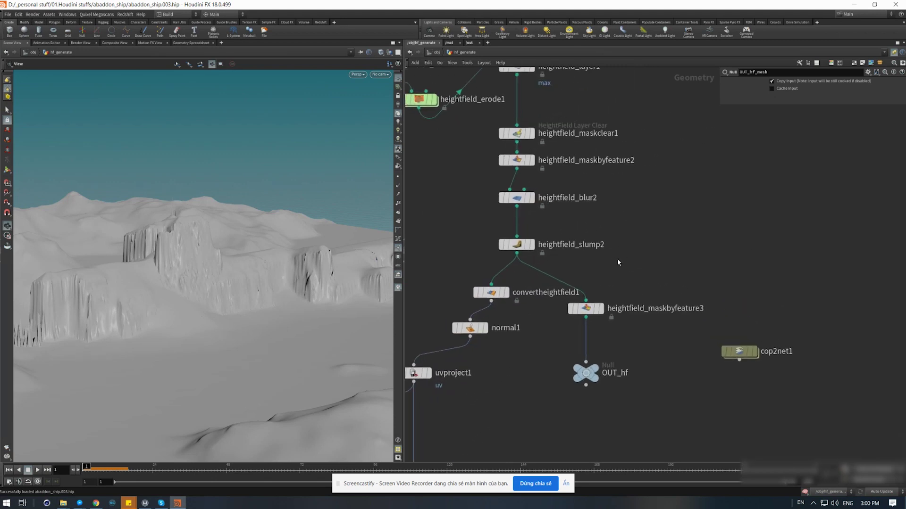
{"action": "key", "text": "f"}
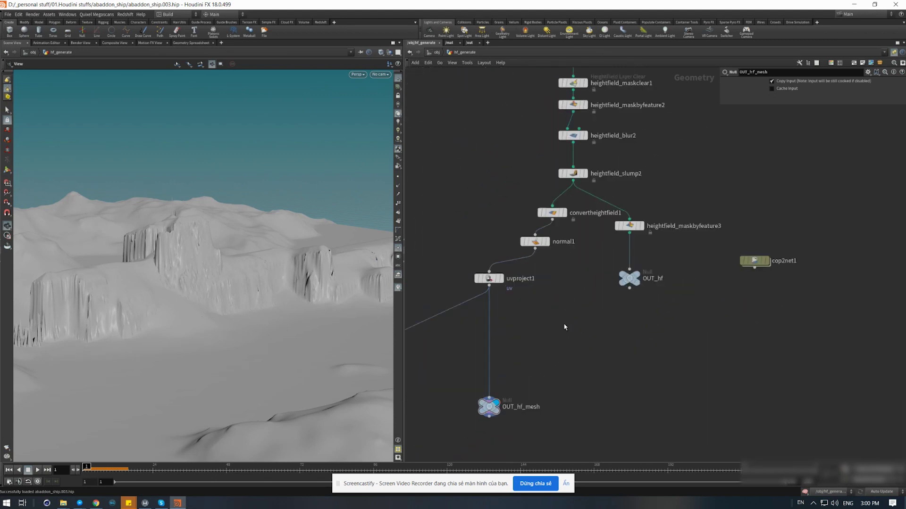
{"action": "left_click", "coordinate": [629, 227]}
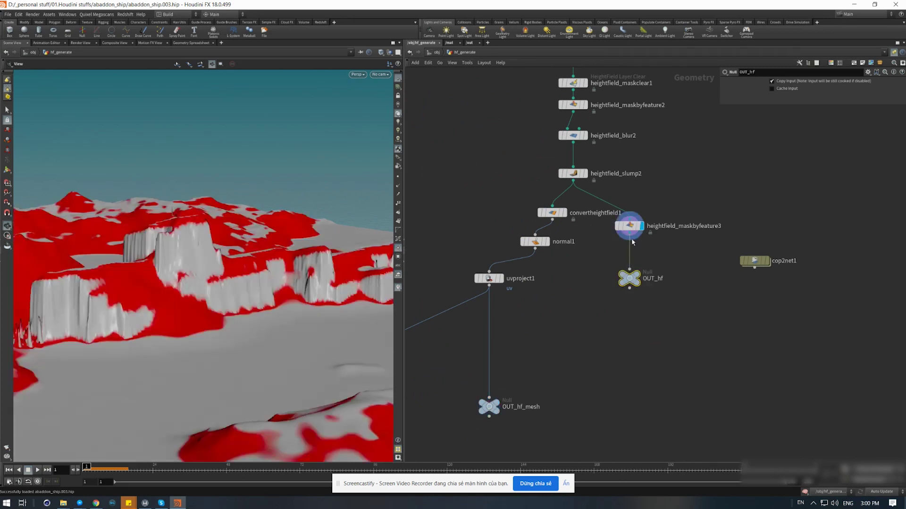
{"action": "left_click", "coordinate": [573, 174]}
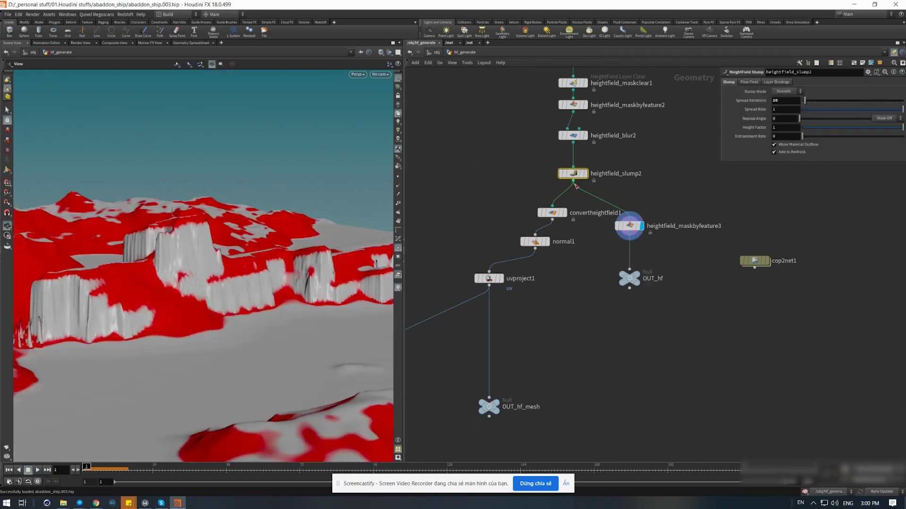
{"action": "left_click_drag", "start_coordinate": [591, 267], "coordinate": [673, 301]}
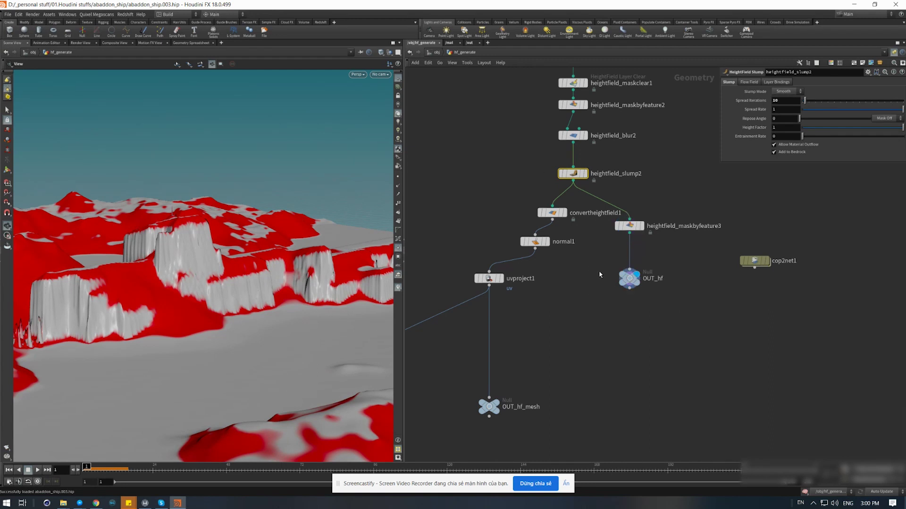
{"action": "scroll", "coordinate": [604, 297], "scroll_direction": "down", "scroll_amount": 5}
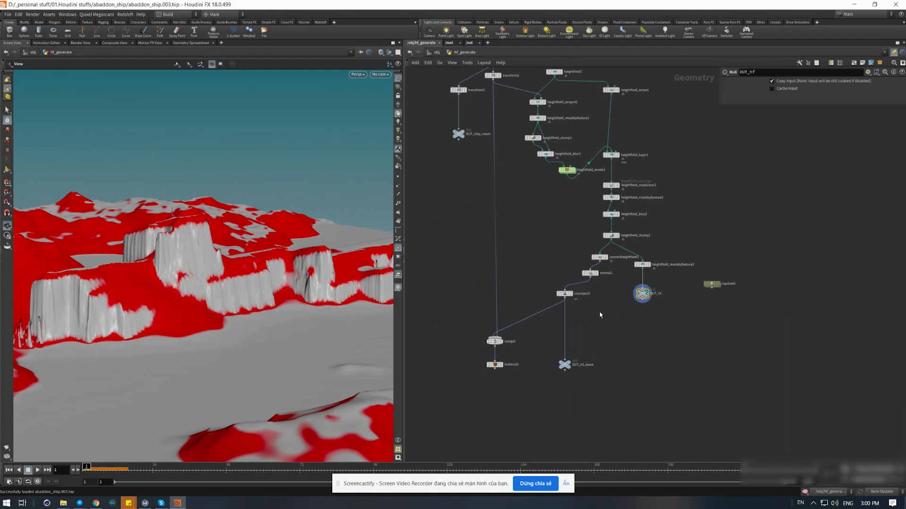
Display the ship chain in turn: file1, transform2 and OUT_ship_mesh.
{"action": "scroll", "coordinate": [508, 268], "scroll_direction": "up", "scroll_amount": 1}
{"action": "middle_click_drag", "start_coordinate": [509, 267], "coordinate": [548, 304]}
{"action": "scroll", "coordinate": [546, 295], "scroll_direction": "down", "scroll_amount": 1}
{"action": "middle_click_drag", "start_coordinate": [536, 231], "coordinate": [547, 260]}
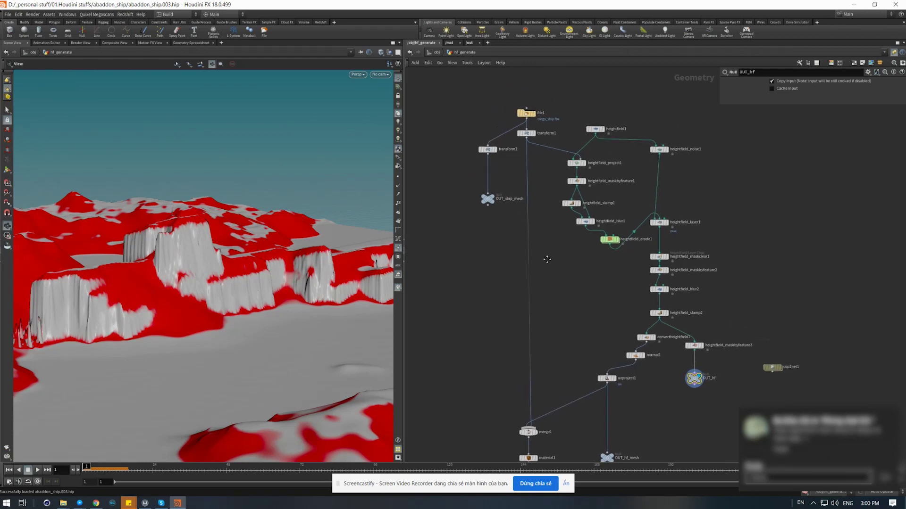
{"action": "scroll", "coordinate": [514, 157], "scroll_direction": "up", "scroll_amount": 5}
{"action": "middle_click_drag", "start_coordinate": [512, 160], "coordinate": [528, 203]}
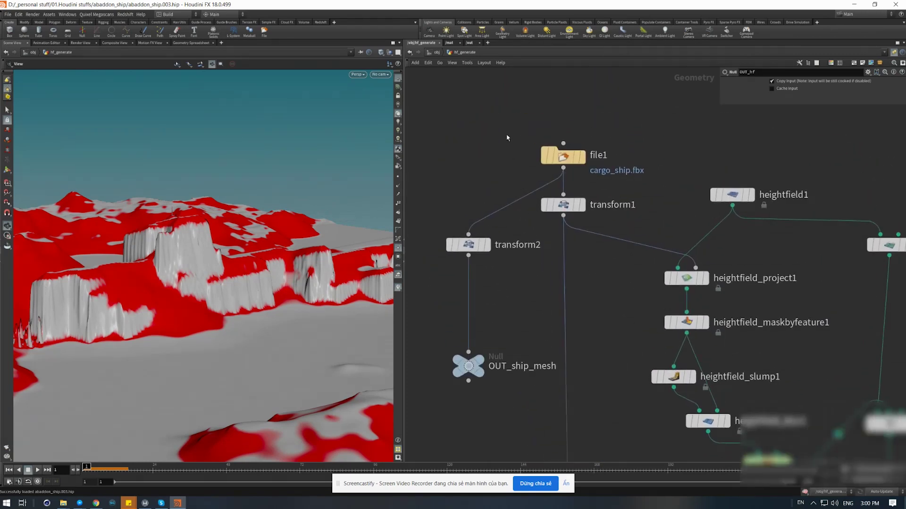
{"action": "left_click", "coordinate": [561, 156]}
{"action": "left_click", "coordinate": [468, 244]}
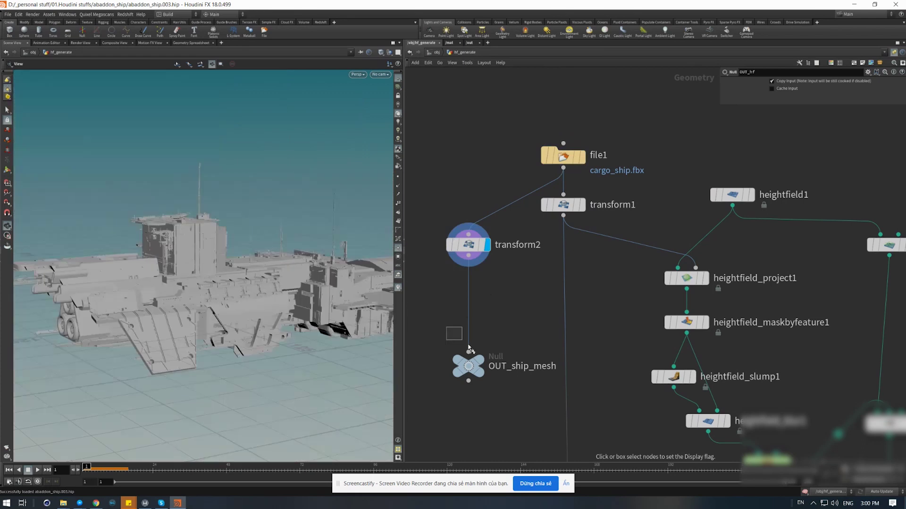
{"action": "left_click", "coordinate": [469, 366]}
{"action": "left_click", "coordinate": [469, 365]}
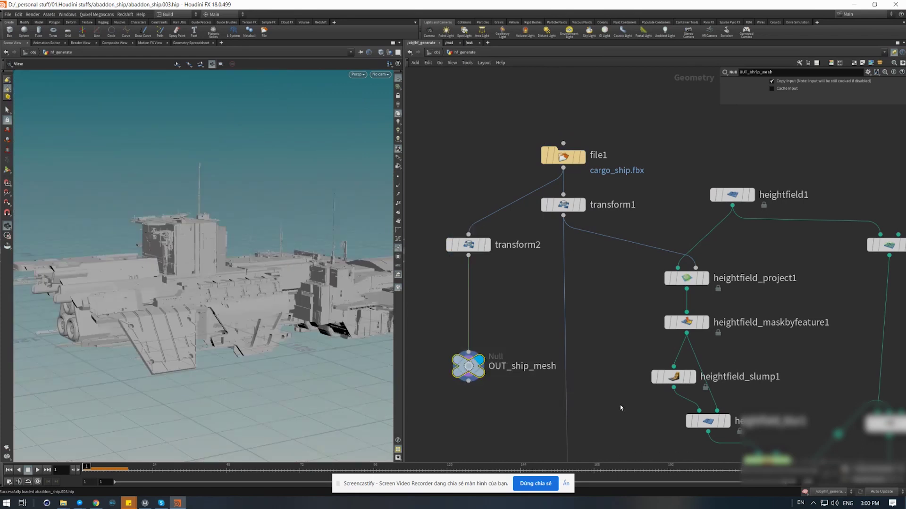
Inspect merge1's ship-and-terrain combination up close, then return to /obj.
{"action": "scroll", "coordinate": [470, 358], "scroll_direction": "down", "scroll_amount": 5}
{"action": "mouse_move", "coordinate": [613, 448]}
{"action": "middle_mouse_down"}
{"action": "mouse_move", "coordinate": [580, 302]}
{"action": "mouse_move", "coordinate": [566, 285]}
{"action": "middle_mouse_up"}
{"action": "scroll", "coordinate": [589, 319], "scroll_direction": "up", "scroll_amount": 2}
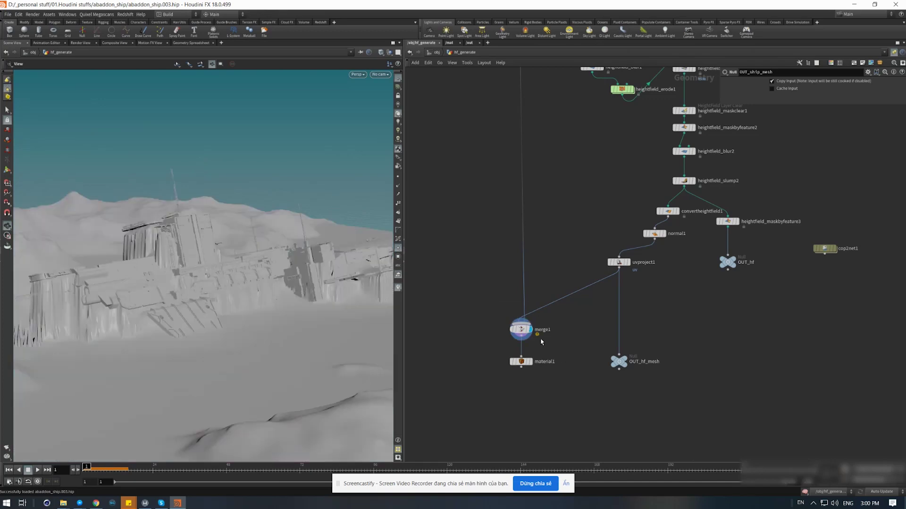
{"action": "left_click", "coordinate": [533, 336]}
{"action": "mouse_move", "coordinate": [174, 311]}
{"action": "left_mouse_down"}
{"action": "mouse_move", "coordinate": [167, 319]}
{"action": "mouse_move", "coordinate": [320, 299]}
{"action": "mouse_move", "coordinate": [151, 314]}
{"action": "mouse_move", "coordinate": [253, 308]}
{"action": "mouse_move", "coordinate": [248, 312]}
{"action": "mouse_move", "coordinate": [186, 299]}
{"action": "mouse_move", "coordinate": [269, 300]}
{"action": "mouse_move", "coordinate": [238, 330]}
{"action": "mouse_move", "coordinate": [262, 303]}
{"action": "mouse_move", "coordinate": [277, 313]}
{"action": "mouse_move", "coordinate": [224, 312]}
{"action": "left_mouse_up"}
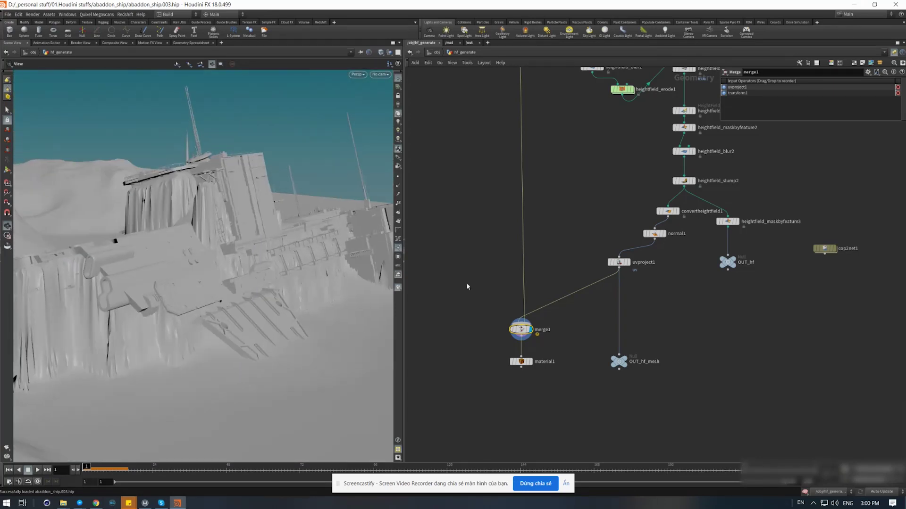
{"action": "key", "text": "u"}
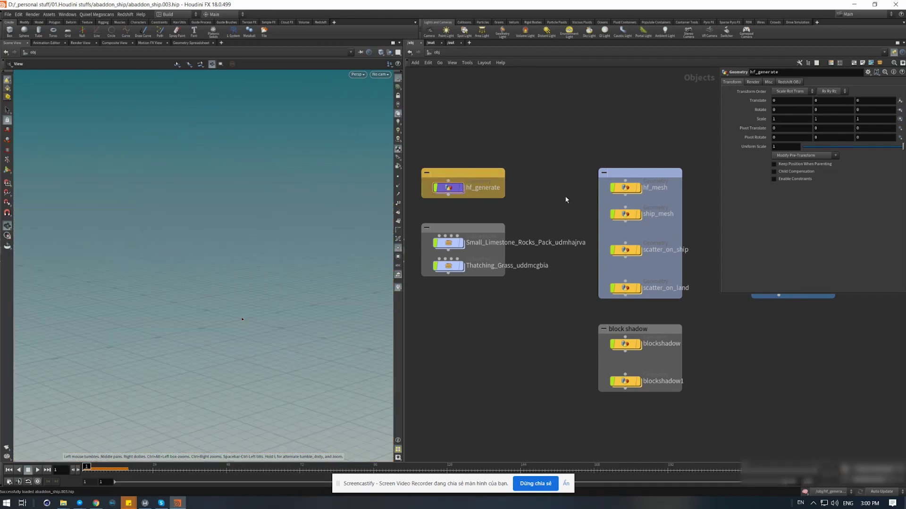
Set OUT_hf_mesh as hf_generate's displayed output and go back to /obj.
{"action": "scroll", "coordinate": [318, 269], "scroll_direction": "down", "scroll_amount": 2}
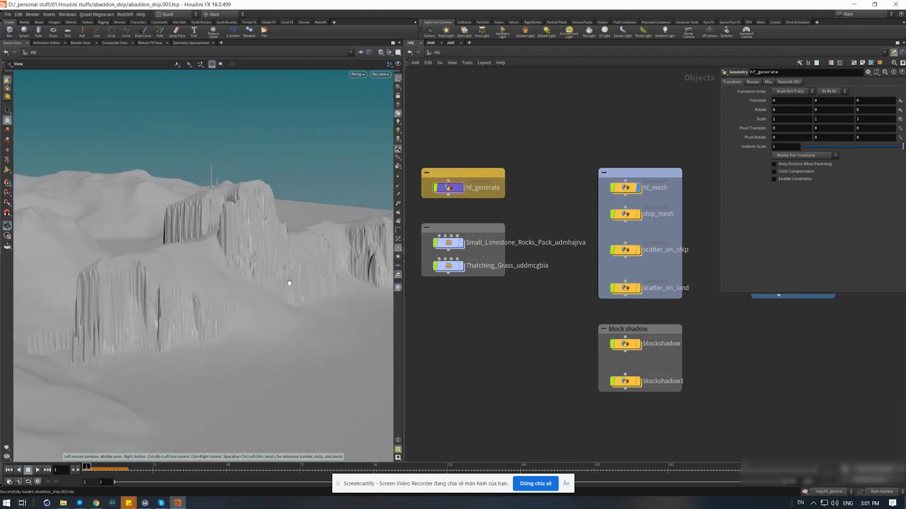
{"action": "scroll", "coordinate": [289, 281], "scroll_direction": "down", "scroll_amount": 2}
{"action": "double_click", "coordinate": [448, 187]}
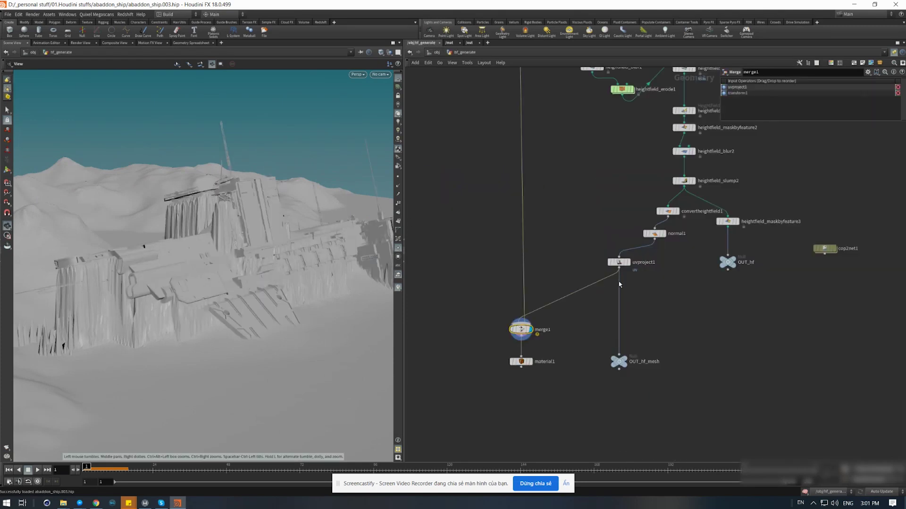
{"action": "left_click", "coordinate": [522, 289]}
{"action": "left_click_drag", "start_coordinate": [481, 260], "coordinate": [565, 325]}
{"action": "left_click_drag", "start_coordinate": [502, 263], "coordinate": [543, 309]}
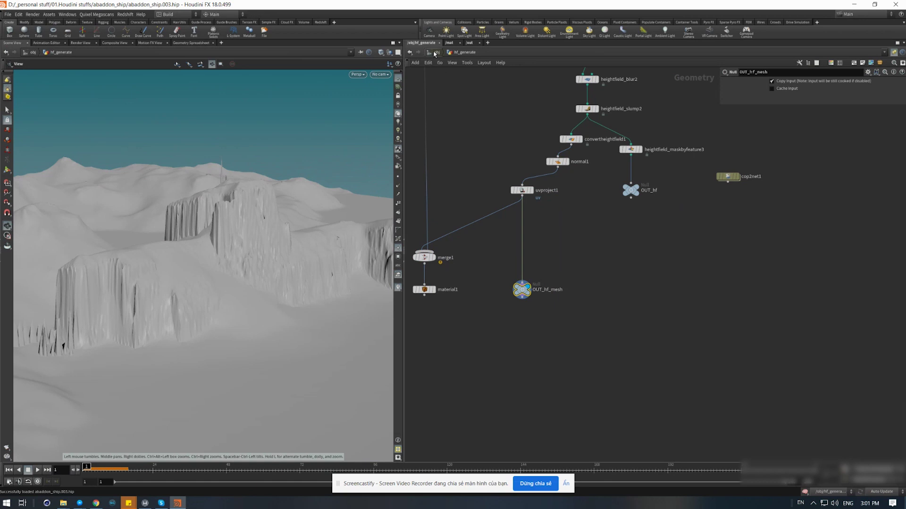
{"action": "left_click", "coordinate": [434, 52]}
Preview the scatter_on_ship rocks on ship_mesh, then toggle the scatter_on_land display.
{"action": "mouse_move", "coordinate": [569, 204]}
{"action": "left_mouse_down"}
{"action": "mouse_move", "coordinate": [641, 221]}
{"action": "mouse_move", "coordinate": [631, 231]}
{"action": "left_mouse_up"}
{"action": "left_click", "coordinate": [625, 214]}
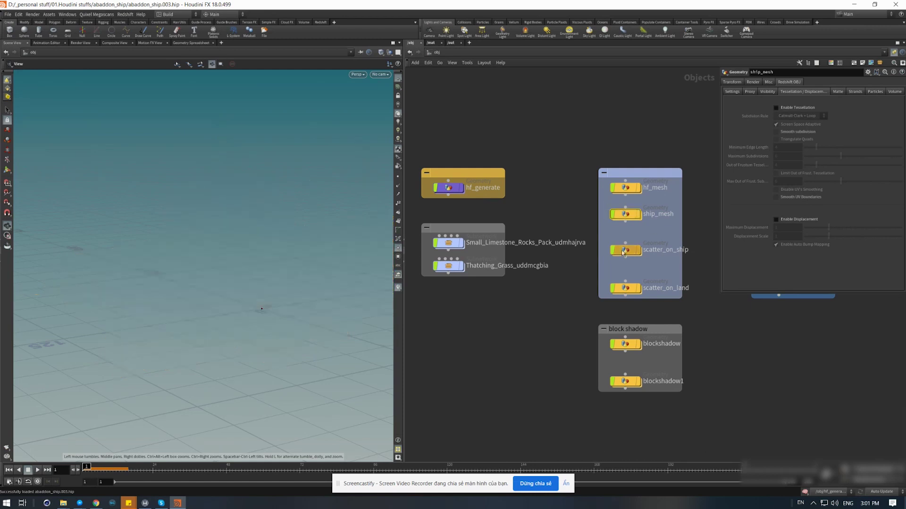
{"action": "left_click", "coordinate": [639, 250]}
{"action": "left_click_drag", "start_coordinate": [317, 269], "coordinate": [273, 269]}
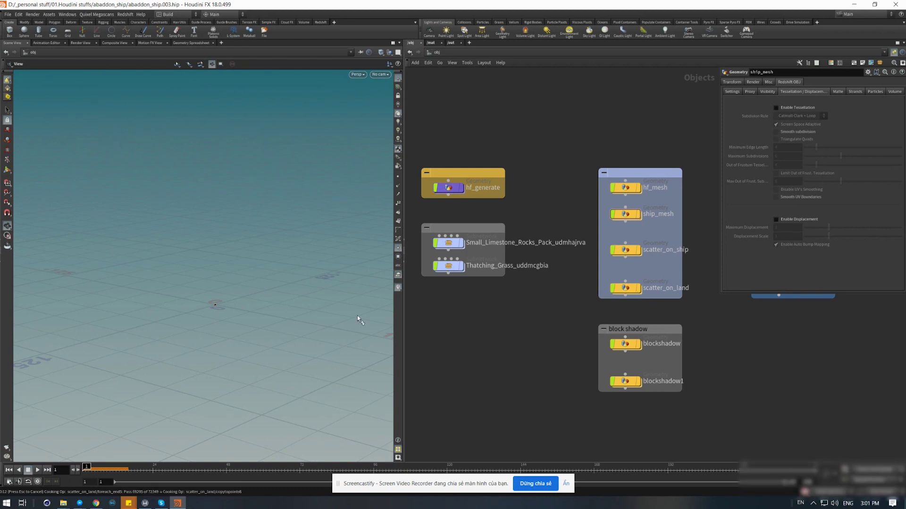
{"action": "mouse_move", "coordinate": [319, 314]}
{"action": "right_mouse_down"}
{"action": "mouse_move", "coordinate": [211, 317]}
{"action": "mouse_move", "coordinate": [336, 318]}
{"action": "right_mouse_up"}
{"action": "key", "text": "r"}
{"action": "left_click", "coordinate": [630, 287]}
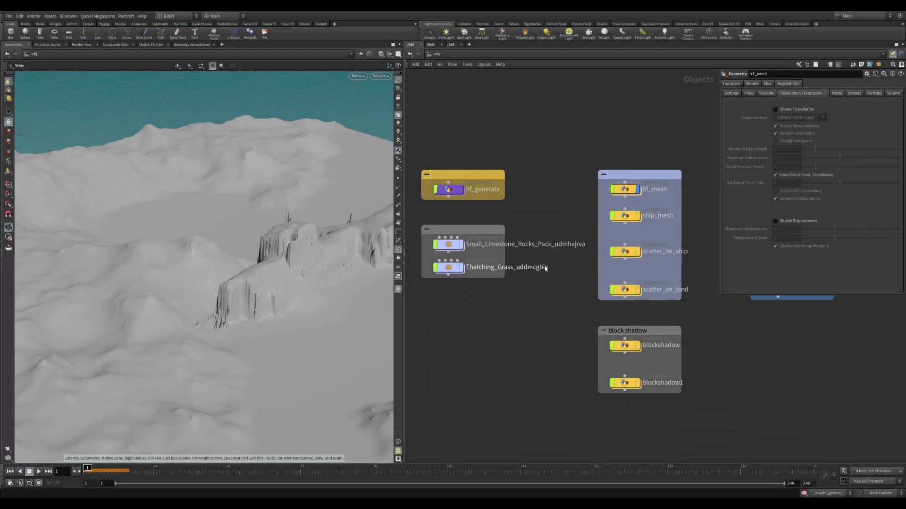
Enter hf_mesh and trace its merged source to the OUT_hf_mesh node.
{"action": "left_click", "coordinate": [625, 189]}
{"action": "double_click", "coordinate": [625, 189]}
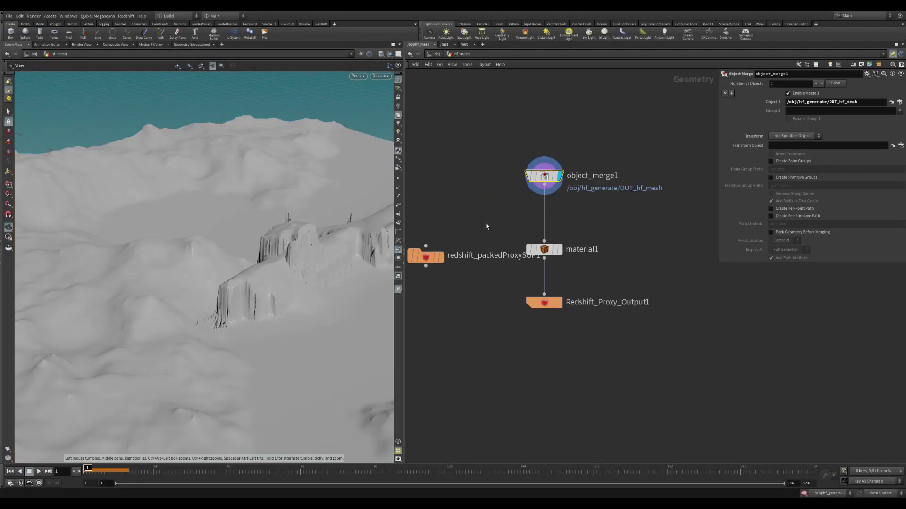
{"action": "left_click_drag", "start_coordinate": [358, 244], "coordinate": [333, 222]}
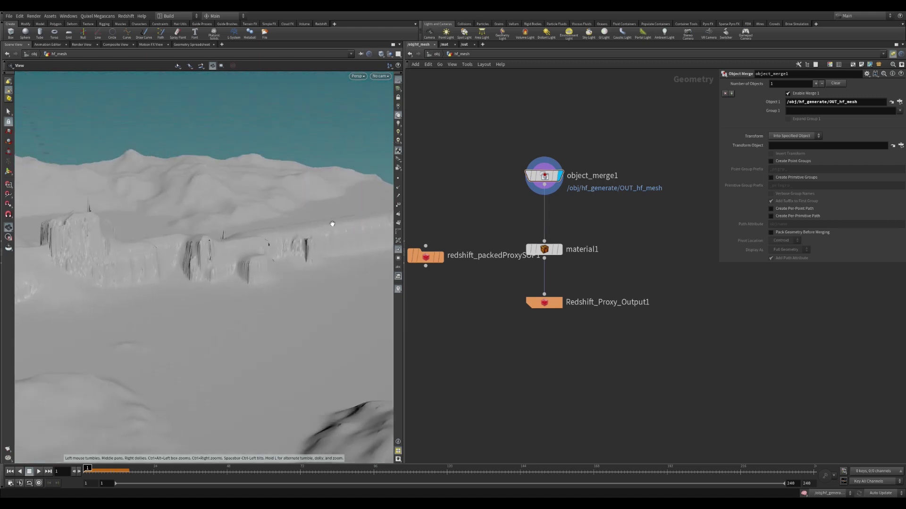
{"action": "left_click_drag", "start_coordinate": [858, 103], "coordinate": [791, 109]}
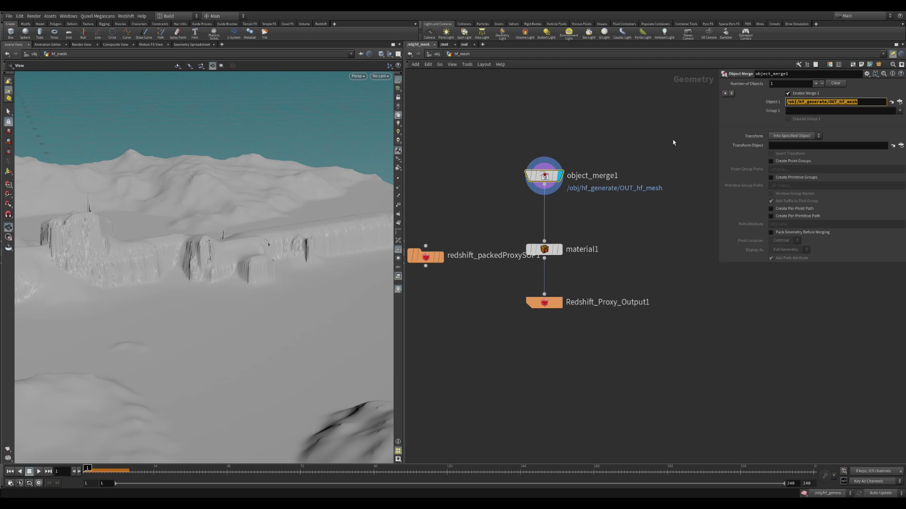
{"action": "key", "text": "ctrl+c"}
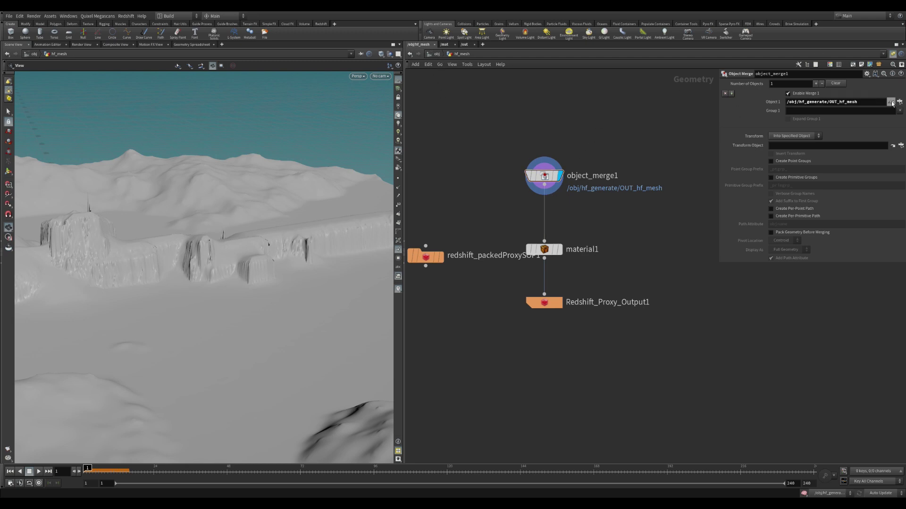
{"action": "left_click", "coordinate": [890, 102]}
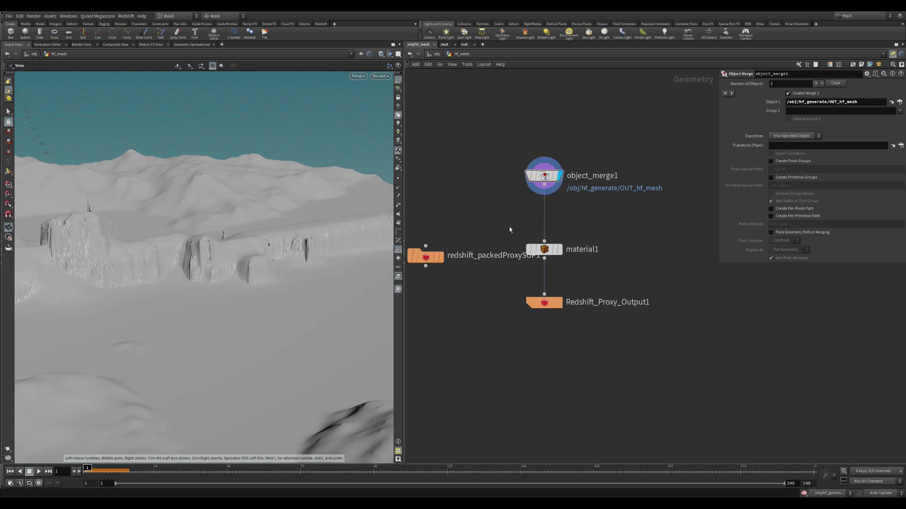
Confirm material1 assigns the /mat/landscape material to the terrain.
{"action": "left_click", "coordinate": [559, 249]}
{"action": "left_click_drag", "start_coordinate": [493, 281], "coordinate": [577, 322]}
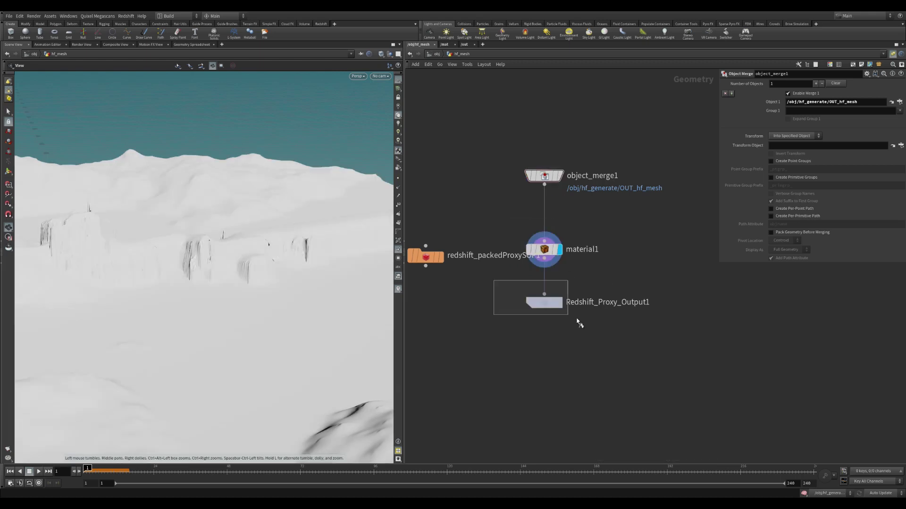
{"action": "left_click", "coordinate": [544, 249]}
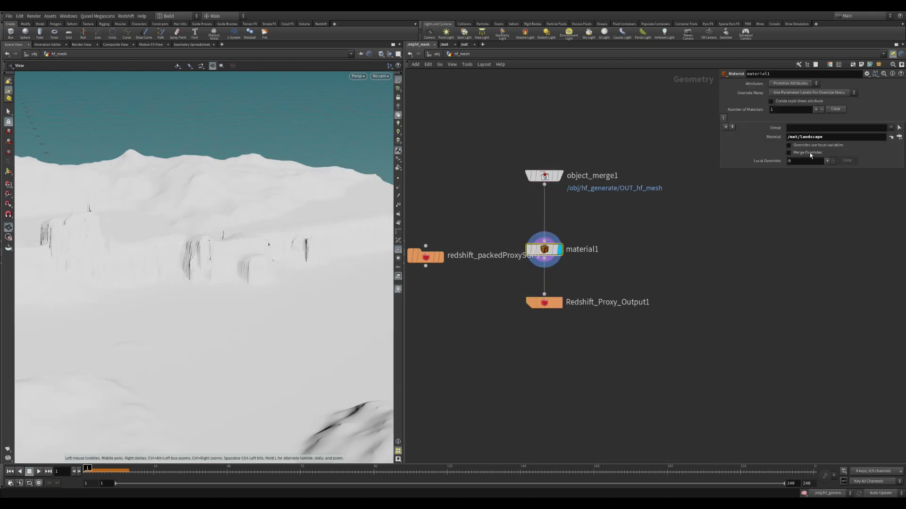
{"action": "double_click", "coordinate": [843, 137]}
{"action": "key", "text": "Return"}
Set Redshift_Proxy_Output1's archive filename to $HIP/geo/landscape.rs.
{"action": "left_click", "coordinate": [536, 304]}
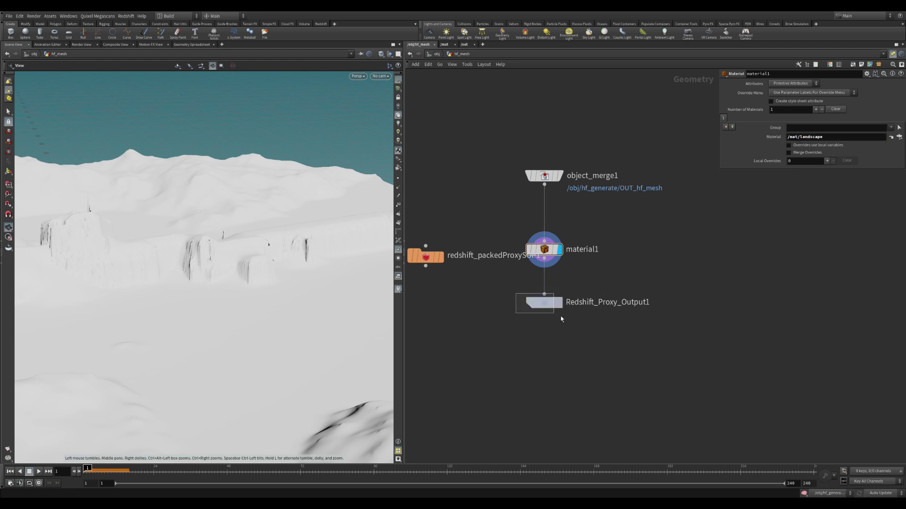
{"action": "left_click", "coordinate": [754, 135]}
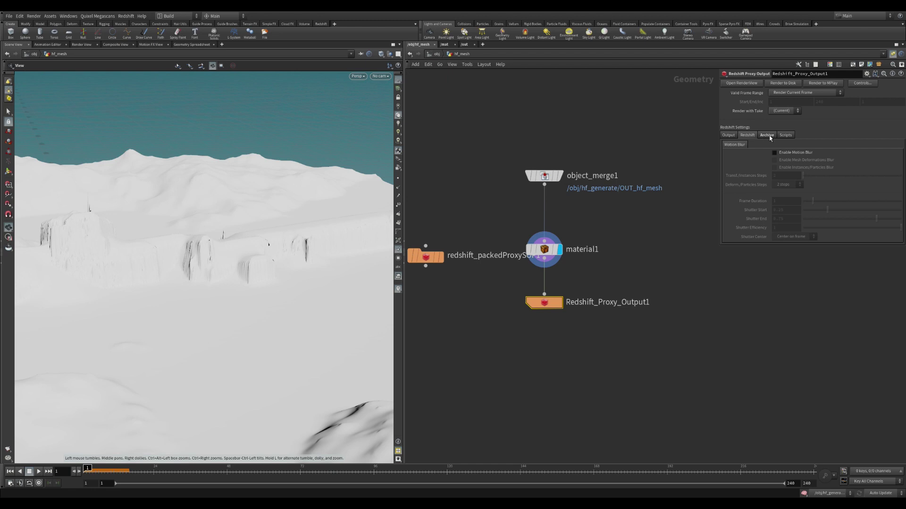
{"action": "double_click", "coordinate": [773, 155]}
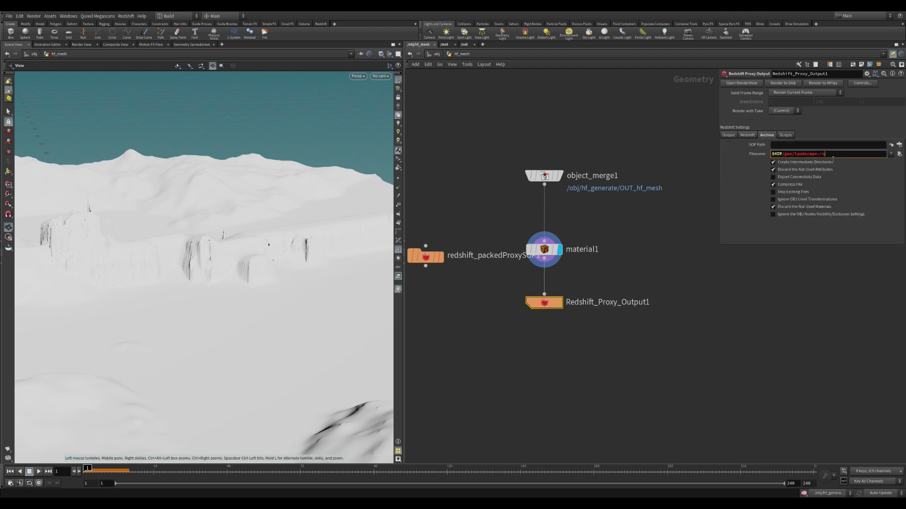
{"action": "left_click", "coordinate": [693, 216]}
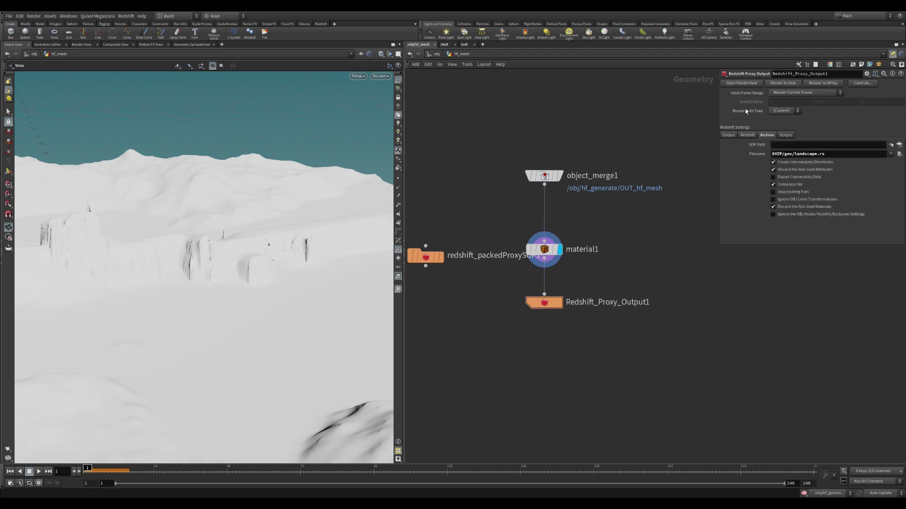
Display redshift_packedProxySOP1 loading landscape.rs, comparing it against the source mesh.
{"action": "left_click", "coordinate": [464, 245]}
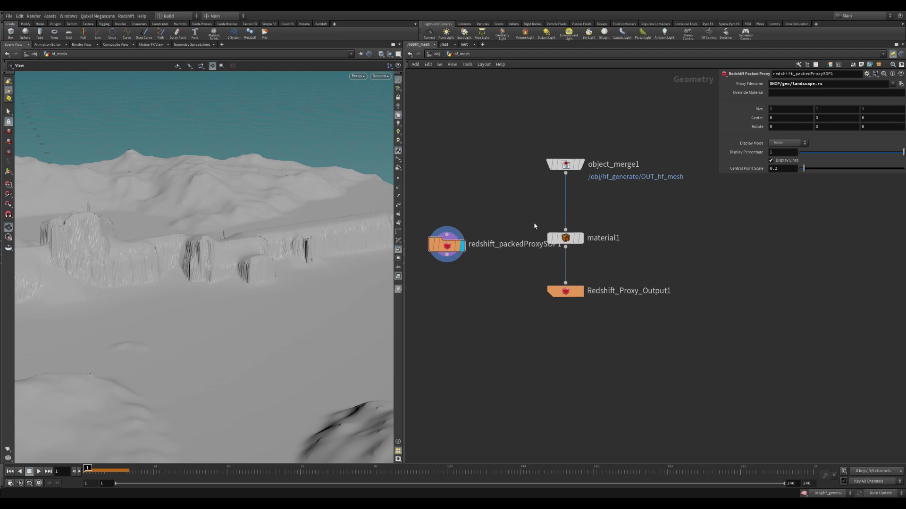
{"action": "left_click", "coordinate": [561, 238]}
{"action": "left_click", "coordinate": [446, 245]}
{"action": "left_click", "coordinate": [566, 238]}
{"action": "left_click", "coordinate": [445, 245]}
Hide the terrain, show ship_mesh, and inspect its OUT_ship_mesh merge source.
{"action": "key", "text": "u"}
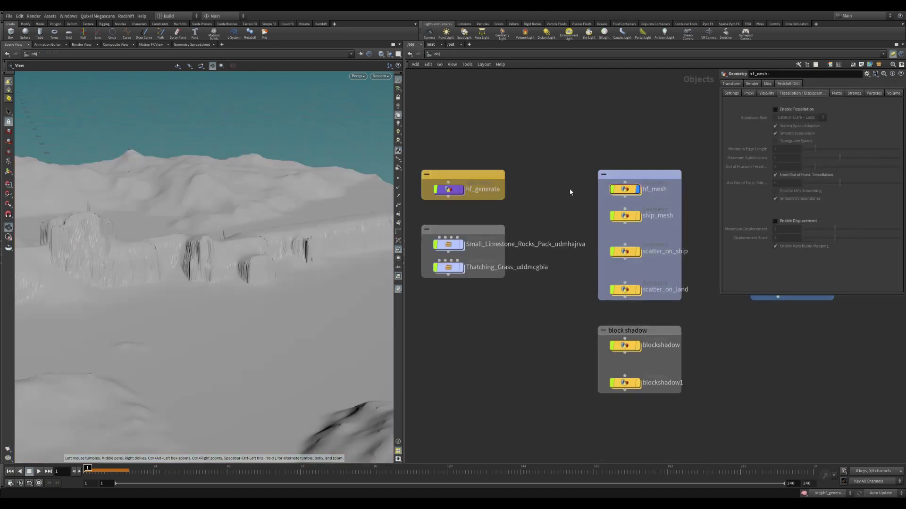
{"action": "left_click", "coordinate": [638, 190]}
{"action": "left_click", "coordinate": [638, 216]}
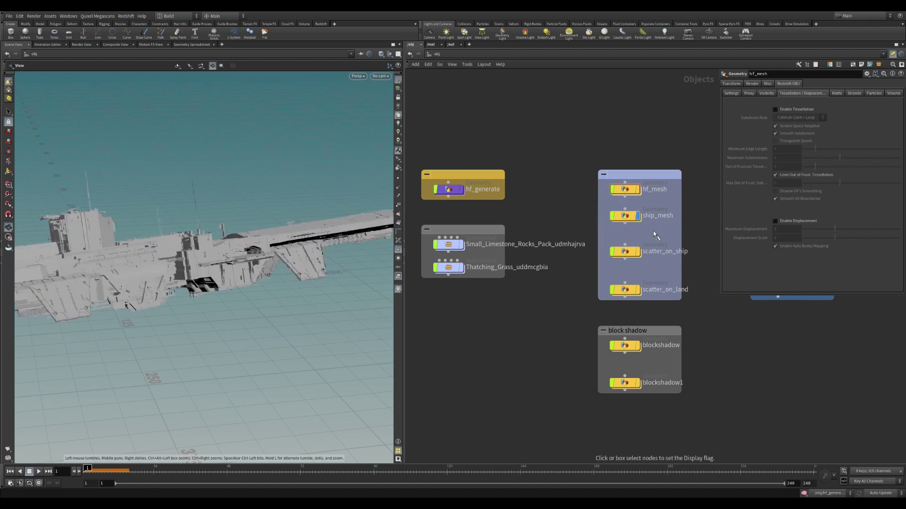
{"action": "double_click", "coordinate": [626, 217]}
{"action": "left_click", "coordinate": [614, 165]}
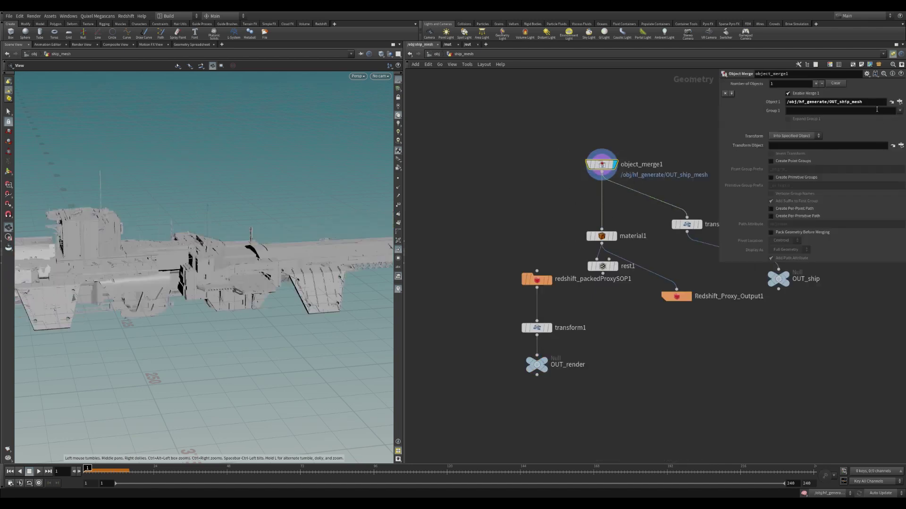
{"action": "left_click", "coordinate": [832, 104]}
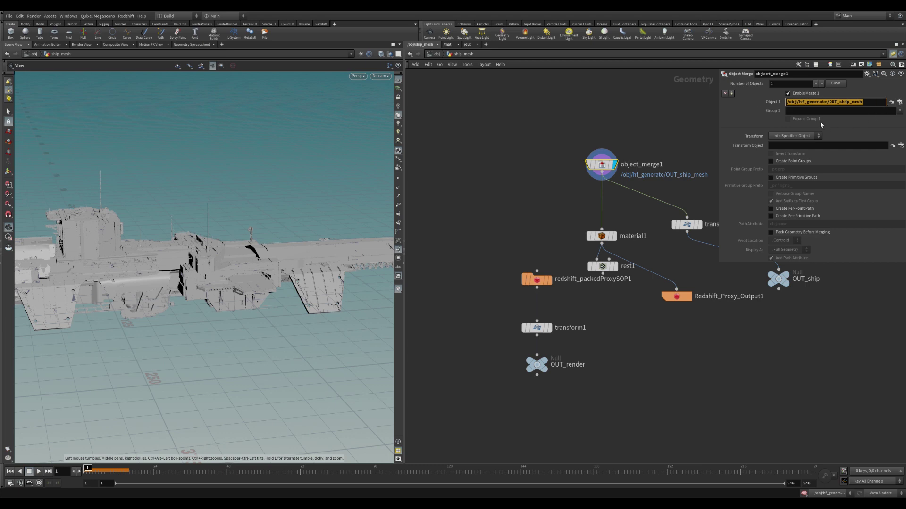
Rearrange the ship network: transform2 above OUT_ship, proxy-transform1-OUT_render chain moved aside.
{"action": "middle_click_drag", "start_coordinate": [683, 263], "coordinate": [596, 231]}
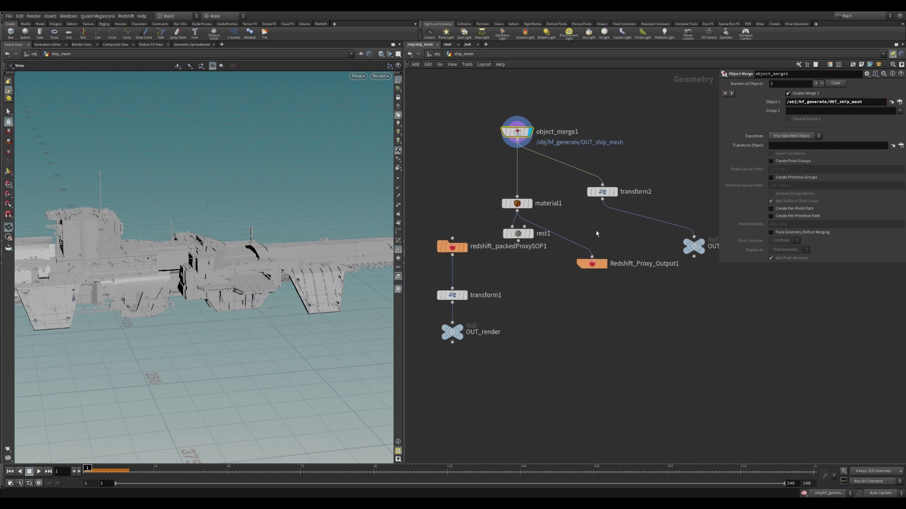
{"action": "middle_click_drag", "start_coordinate": [627, 194], "coordinate": [565, 226]}
{"action": "left_click_drag", "start_coordinate": [553, 214], "coordinate": [634, 206]}
{"action": "mouse_move", "coordinate": [574, 245]}
{"action": "middle_mouse_down"}
{"action": "mouse_move", "coordinate": [639, 226]}
{"action": "mouse_move", "coordinate": [632, 231]}
{"action": "middle_mouse_up"}
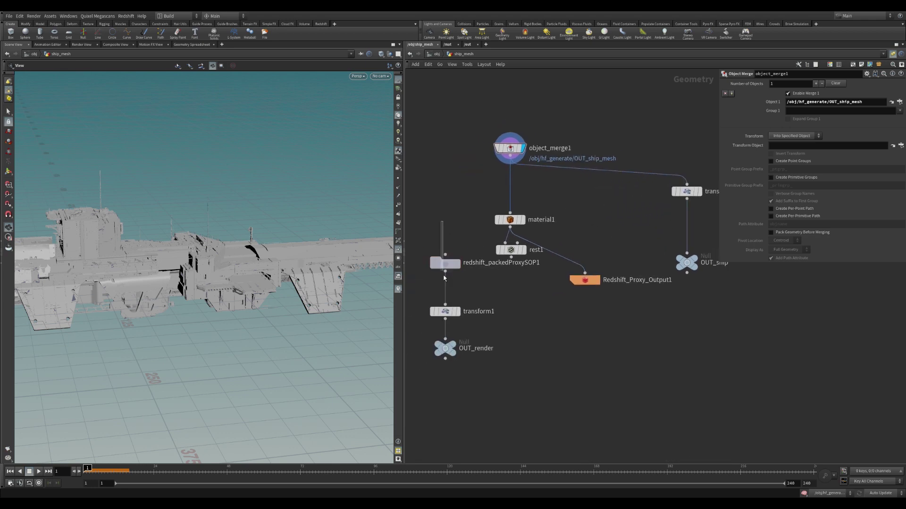
{"action": "left_click_drag", "start_coordinate": [423, 250], "coordinate": [477, 365]}
{"action": "mouse_move", "coordinate": [461, 257]}
{"action": "left_mouse_down"}
{"action": "mouse_move", "coordinate": [449, 159]}
{"action": "mouse_move", "coordinate": [515, 349]}
{"action": "left_mouse_up"}
{"action": "left_click_drag", "start_coordinate": [584, 280], "coordinate": [590, 273]}
Confirm material1 uses /mat/ship and delete the rest1 node.
{"action": "left_click", "coordinate": [510, 219]}
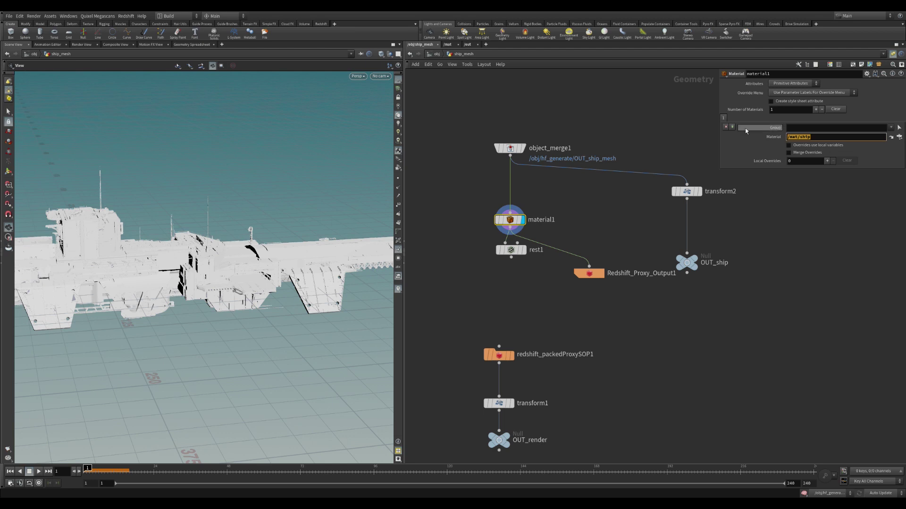
{"action": "key", "text": "Return"}
{"action": "left_click", "coordinate": [511, 249]}
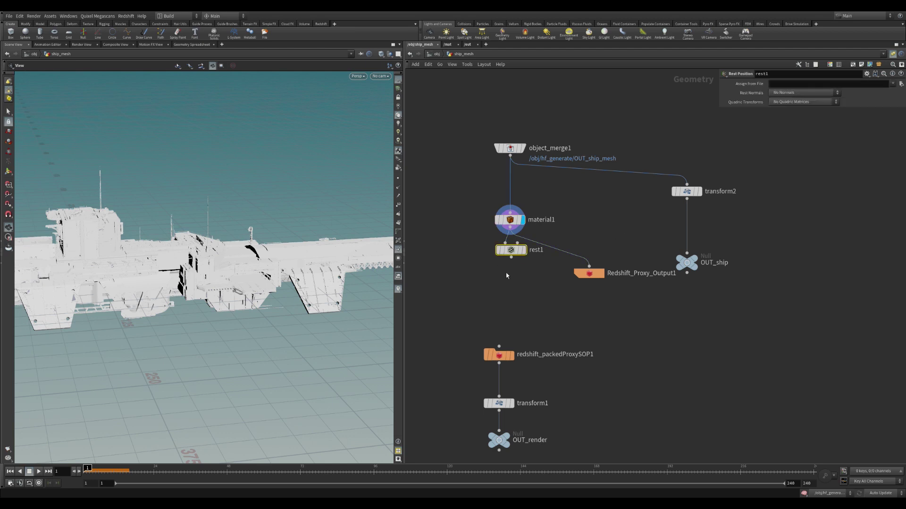
{"action": "key", "text": "Delete"}
Preview the rotated ship from transform2, the OUT_ship node and transform1's output.
{"action": "left_click", "coordinate": [699, 191]}
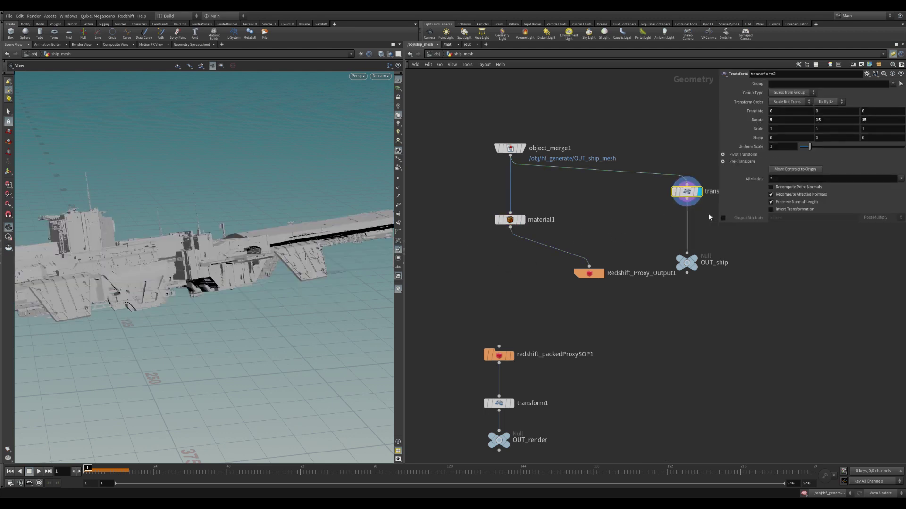
{"action": "middle_click_drag", "start_coordinate": [659, 199], "coordinate": [613, 216]}
{"action": "left_click", "coordinate": [630, 279]}
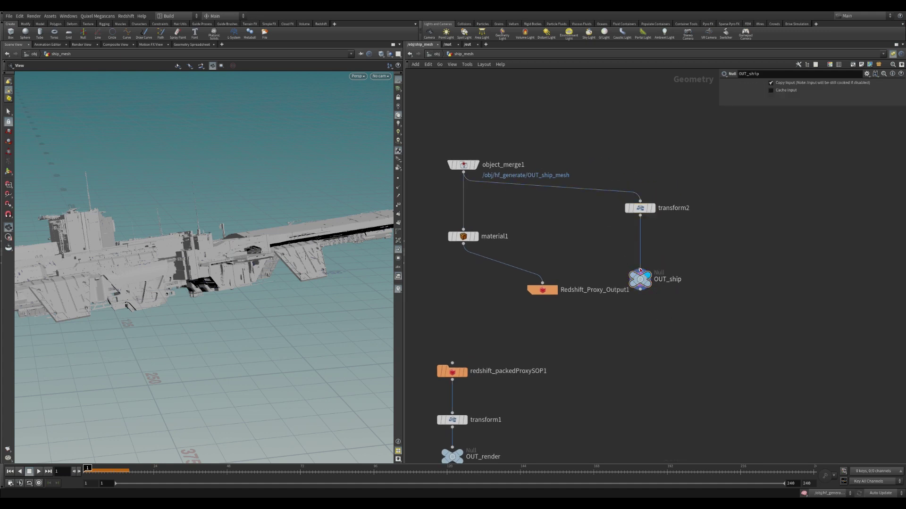
{"action": "middle_click_drag", "start_coordinate": [509, 320], "coordinate": [592, 259]}
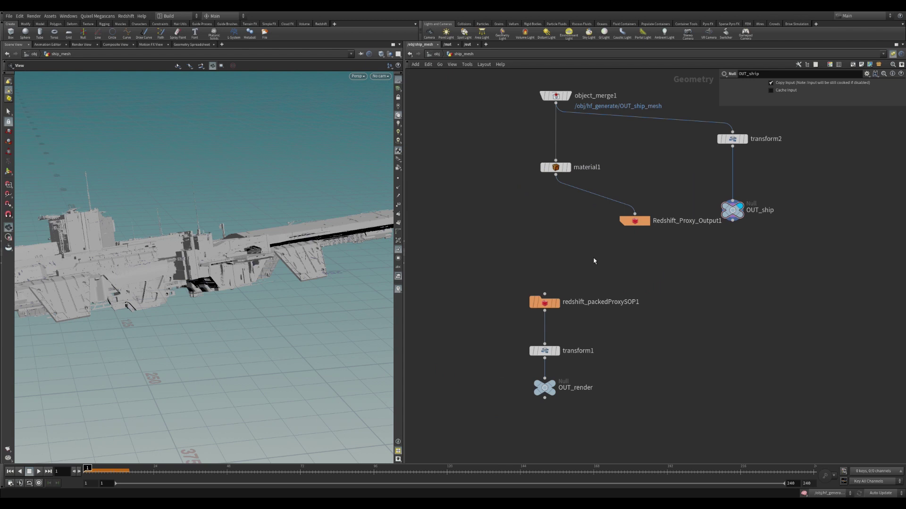
{"action": "left_click", "coordinate": [579, 350]}
{"action": "left_click_drag", "start_coordinate": [501, 374], "coordinate": [570, 410]}
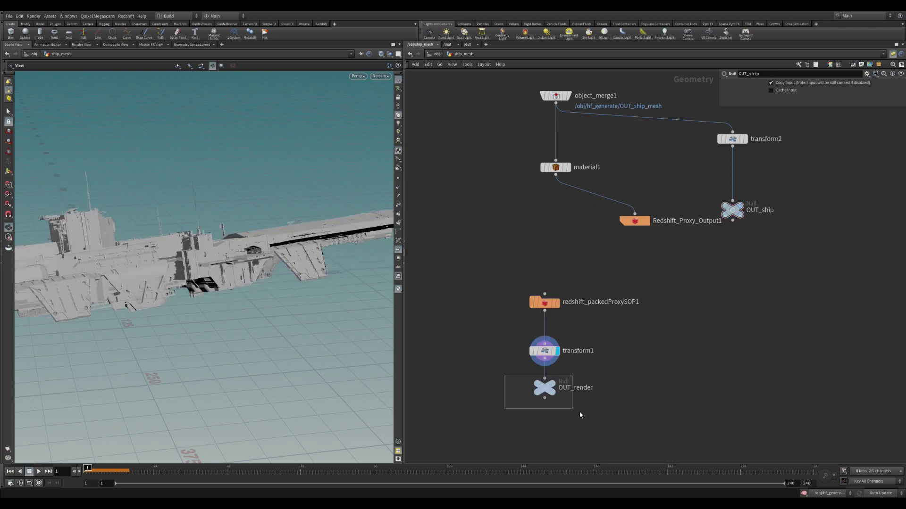
{"action": "key", "text": "Up"}
{"action": "key", "text": "Up"}
Set Redshift_Proxy_Output1's archive filename to $HIP/geo/cargo_ship.rs.
{"action": "left_click_drag", "start_coordinate": [585, 204], "coordinate": [638, 225]}
{"action": "left_click_drag", "start_coordinate": [513, 155], "coordinate": [570, 182]}
{"action": "key", "text": "Down"}
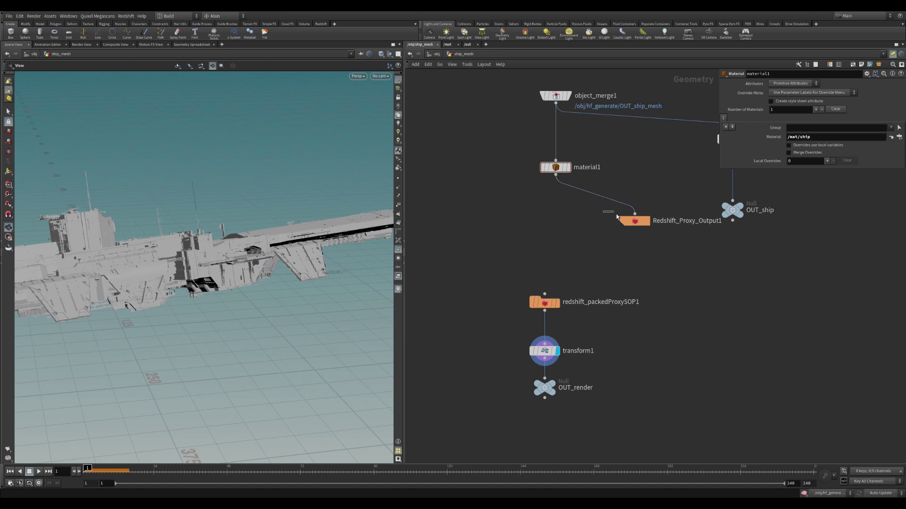
{"action": "left_click", "coordinate": [846, 155]}
{"action": "key", "text": "Return"}
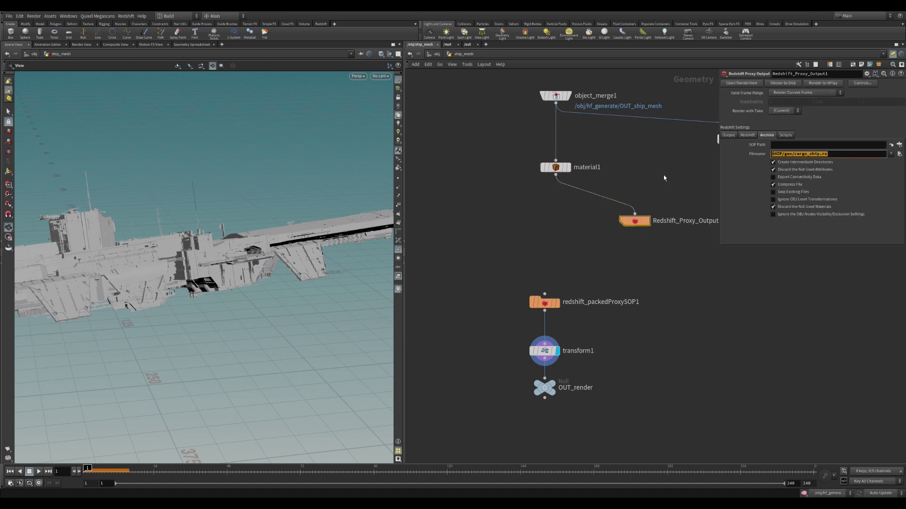
Display transform2, the loaded ship proxy, transform1 and OUT_render, then return to object level.
{"action": "middle_click_drag", "start_coordinate": [645, 195], "coordinate": [592, 209]}
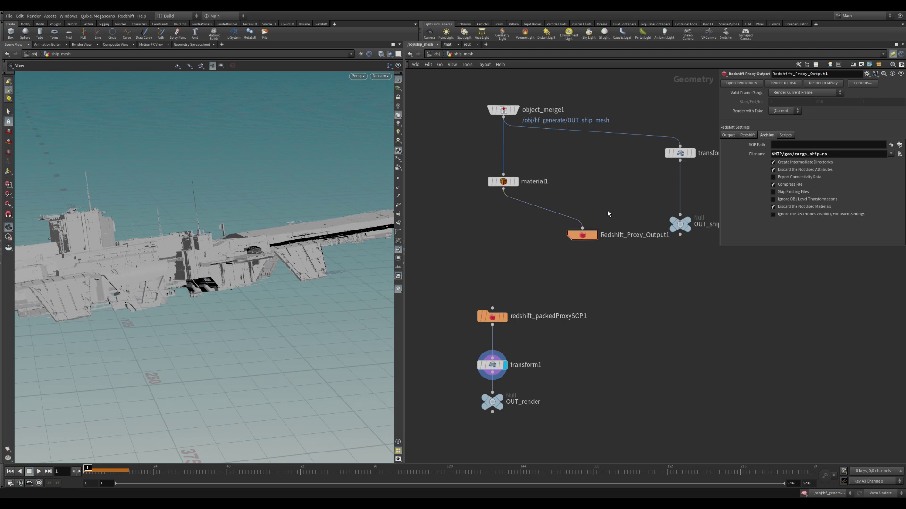
{"action": "left_click", "coordinate": [691, 153]}
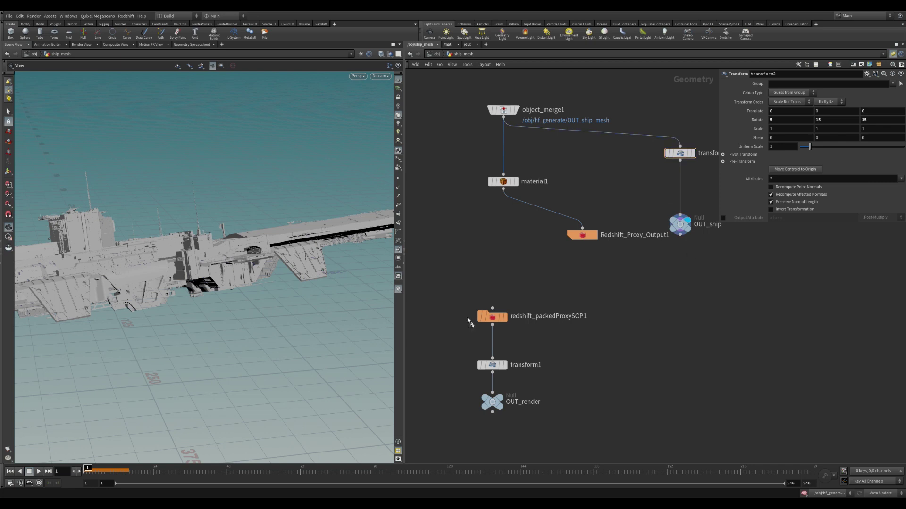
{"action": "left_click", "coordinate": [504, 316]}
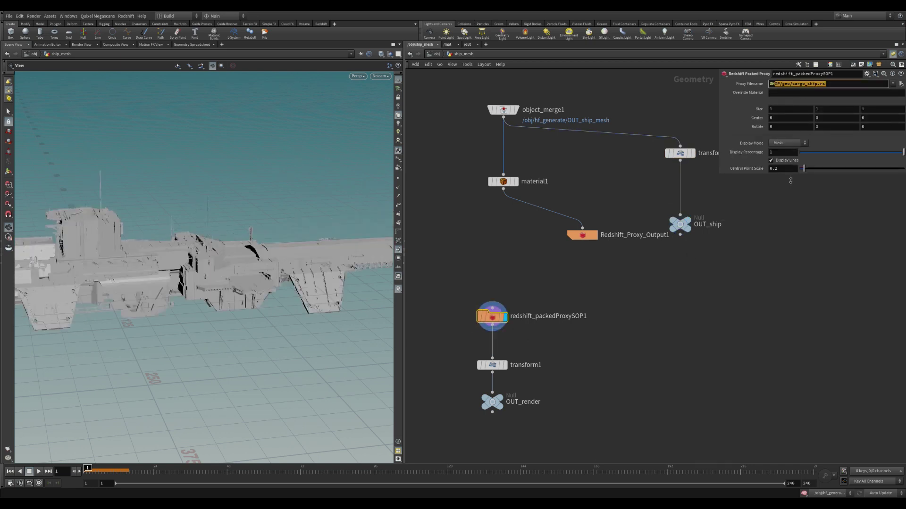
{"action": "left_click", "coordinate": [492, 365]}
{"action": "left_click", "coordinate": [483, 400]}
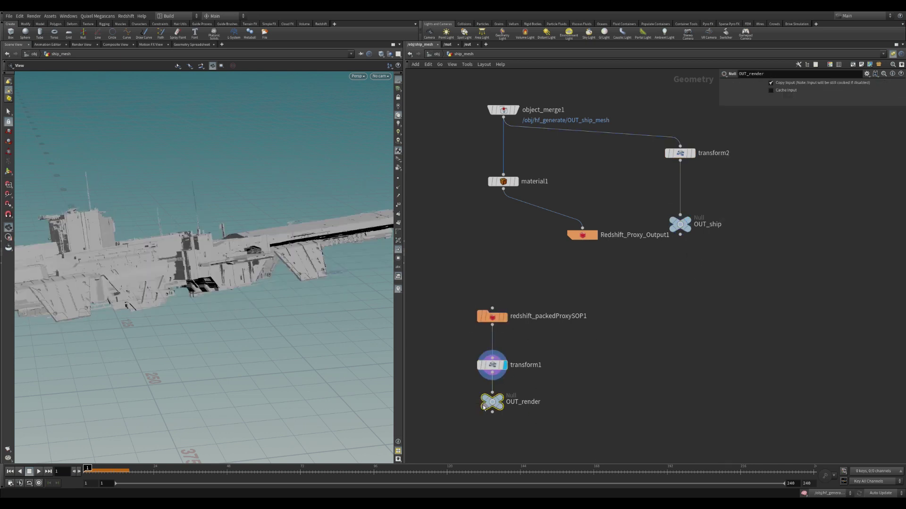
{"action": "left_click", "coordinate": [437, 56]}
{"action": "left_click", "coordinate": [596, 214]}
Check the scatter_on_ship and scatter_on_land objects, then enter scatter_on_ship.
{"action": "middle_click_drag", "start_coordinate": [602, 243], "coordinate": [570, 190]}
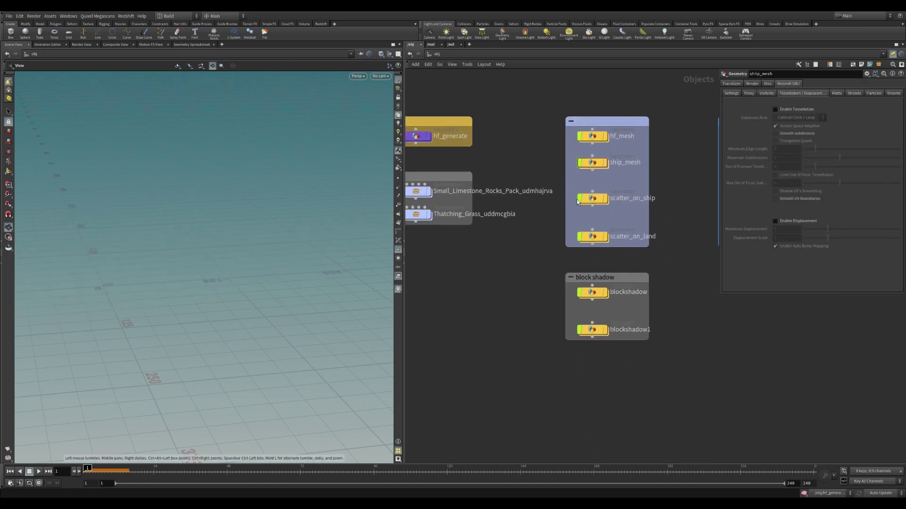
{"action": "left_click", "coordinate": [587, 203]}
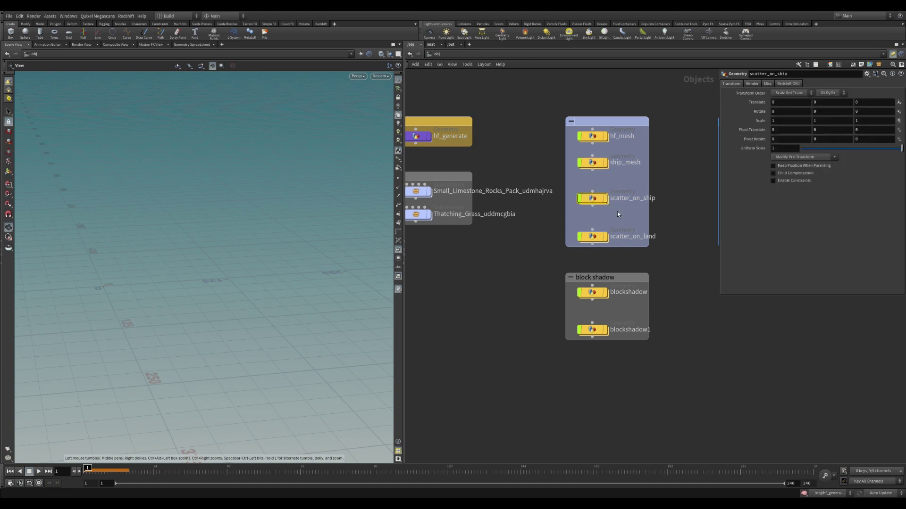
{"action": "left_click", "coordinate": [593, 238]}
{"action": "middle_click_drag", "start_coordinate": [560, 237], "coordinate": [592, 263]}
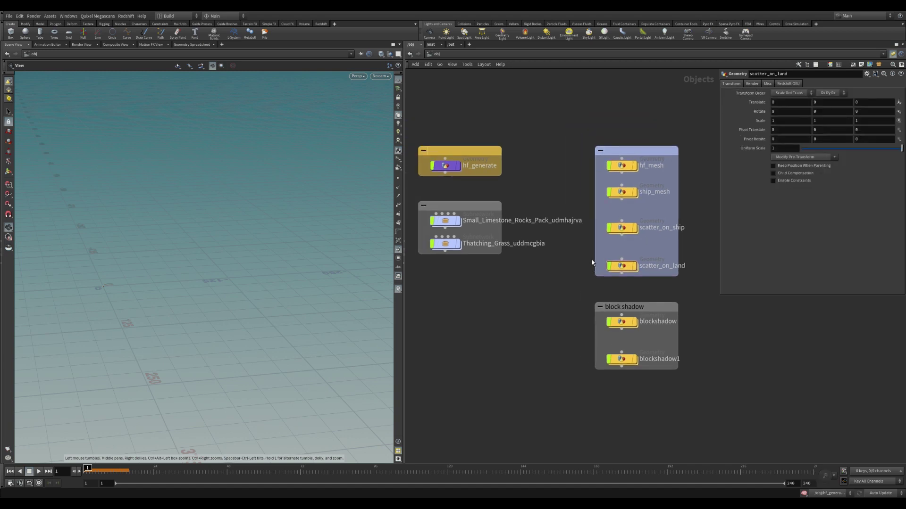
{"action": "double_click", "coordinate": [627, 228]}
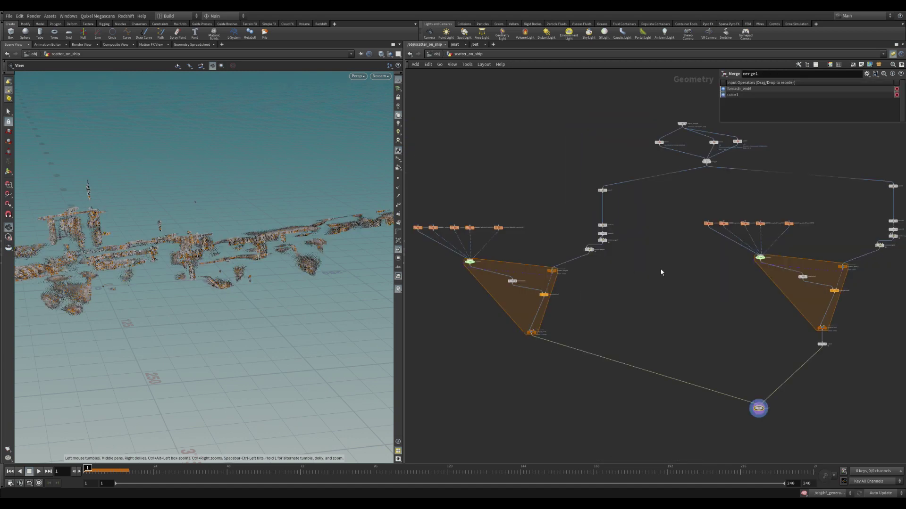
Display object_merge1 and follow its object path to the OUT_ship node.
{"action": "scroll", "coordinate": [592, 222], "scroll_direction": "up", "scroll_amount": 2}
{"action": "scroll", "coordinate": [592, 222], "scroll_direction": "up", "scroll_amount": 4}
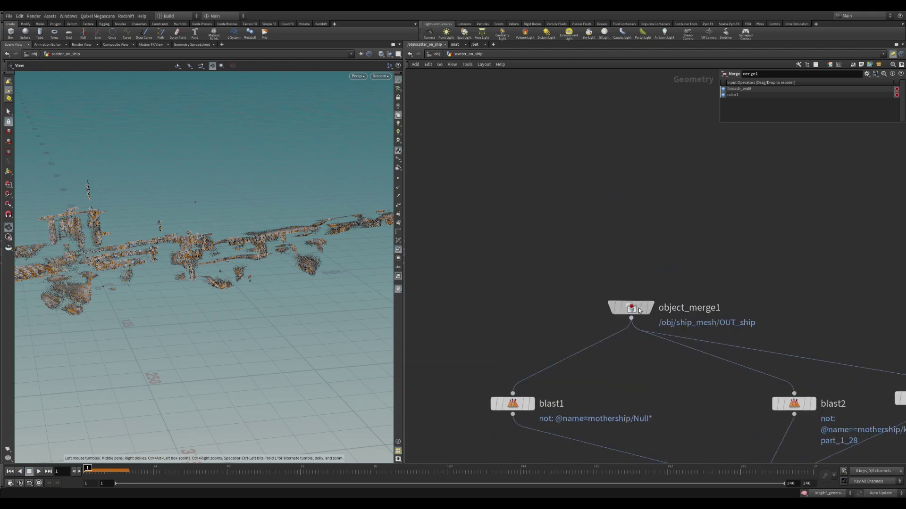
{"action": "left_click", "coordinate": [635, 261]}
{"action": "middle_click_drag", "start_coordinate": [635, 261], "coordinate": [589, 193]}
{"action": "left_click_drag", "start_coordinate": [845, 102], "coordinate": [840, 106]}
{"action": "double_click", "coordinate": [840, 103]}
{"action": "left_click", "coordinate": [895, 104]}
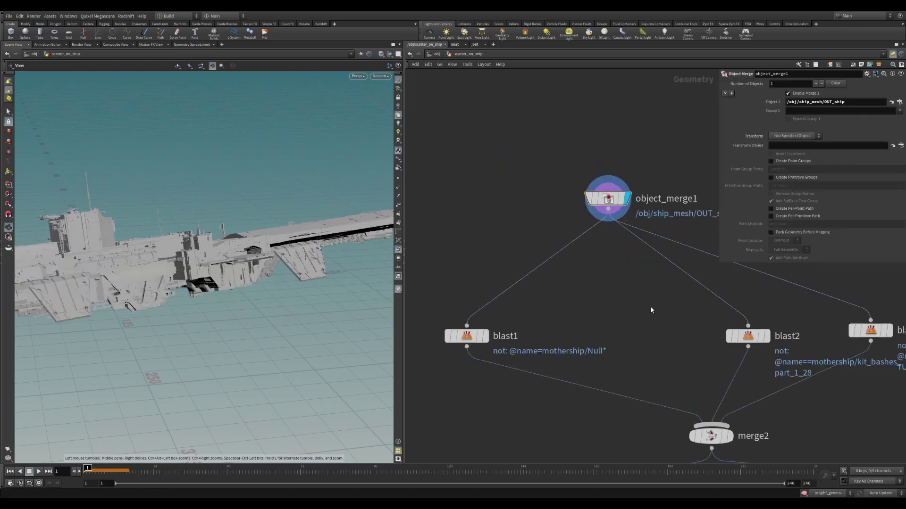
Move blast2 beside the other blasts and reselect object_merge1.
{"action": "scroll", "coordinate": [622, 297], "scroll_direction": "down", "scroll_amount": 2}
{"action": "left_click_drag", "start_coordinate": [676, 295], "coordinate": [628, 290]}
{"action": "middle_click_drag", "start_coordinate": [490, 205], "coordinate": [516, 201]}
{"action": "left_click_drag", "start_coordinate": [539, 133], "coordinate": [632, 183]}
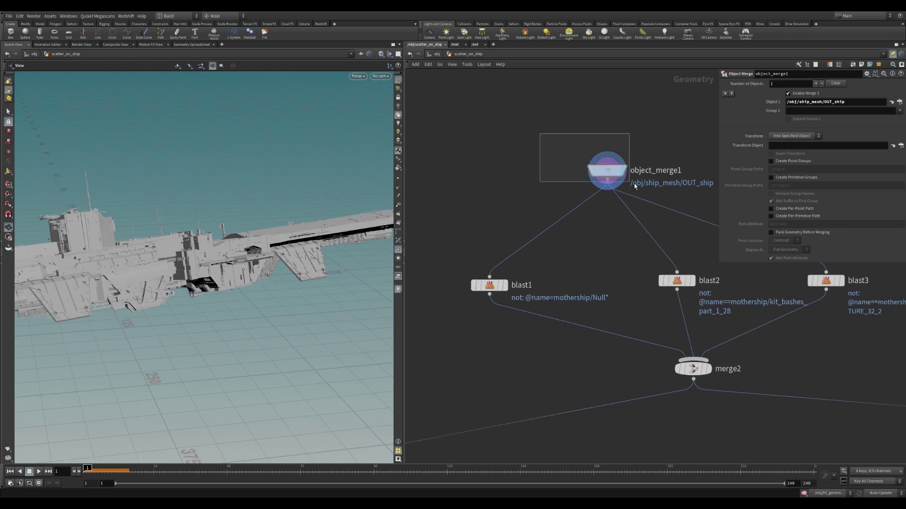
Browse the ship's name attribute pieces in the viewport, then select blast1.
{"action": "left_click", "coordinate": [399, 259]}
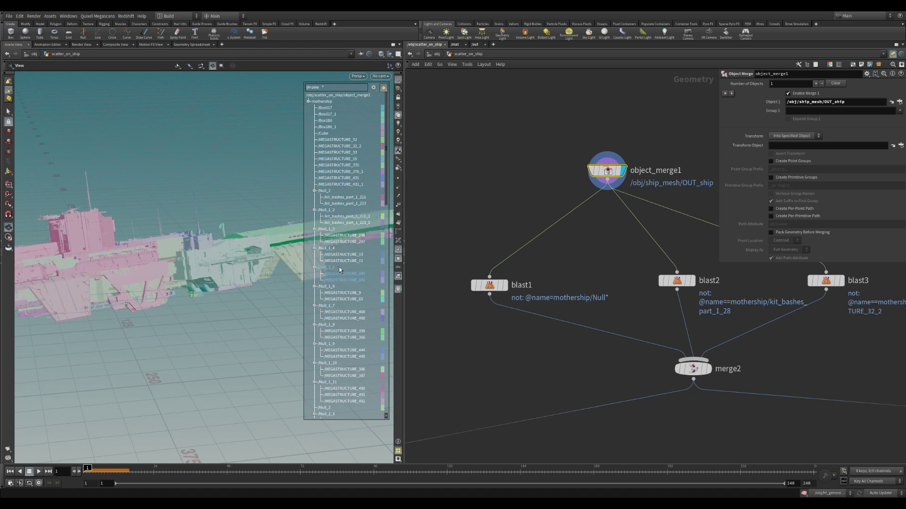
{"action": "scroll", "coordinate": [346, 352], "scroll_direction": "down", "scroll_amount": 4}
{"action": "scroll", "coordinate": [343, 360], "scroll_direction": "down", "scroll_amount": 3}
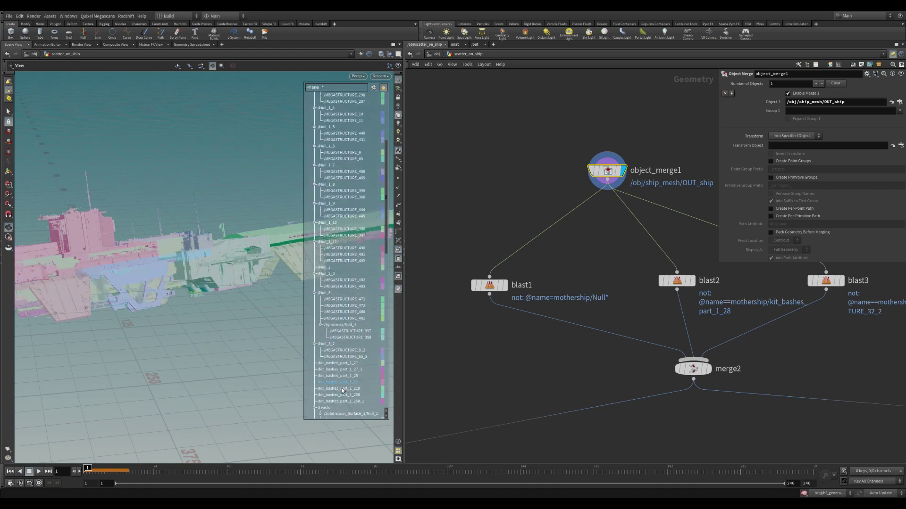
{"action": "scroll", "coordinate": [345, 191], "scroll_direction": "up", "scroll_amount": 3}
{"action": "scroll", "coordinate": [345, 191], "scroll_direction": "up", "scroll_amount": 2}
{"action": "scroll", "coordinate": [340, 156], "scroll_direction": "up", "scroll_amount": 2}
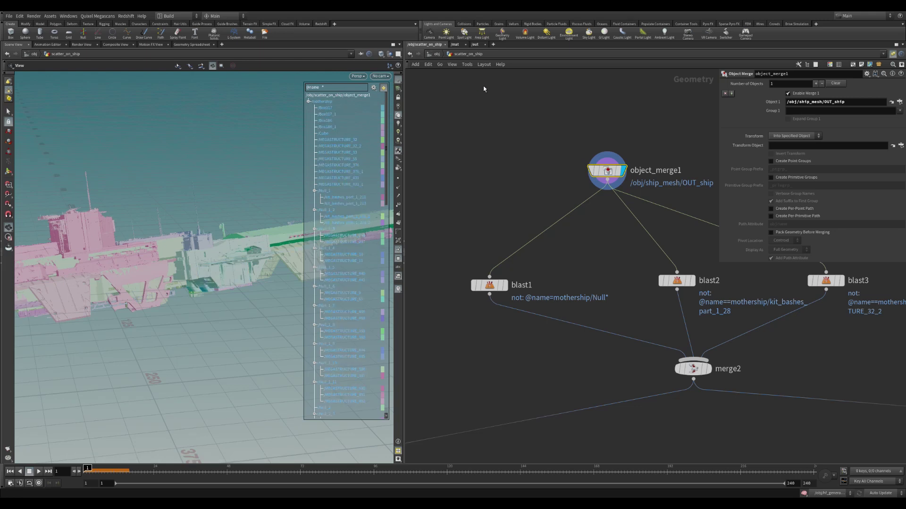
{"action": "left_click", "coordinate": [489, 285]}
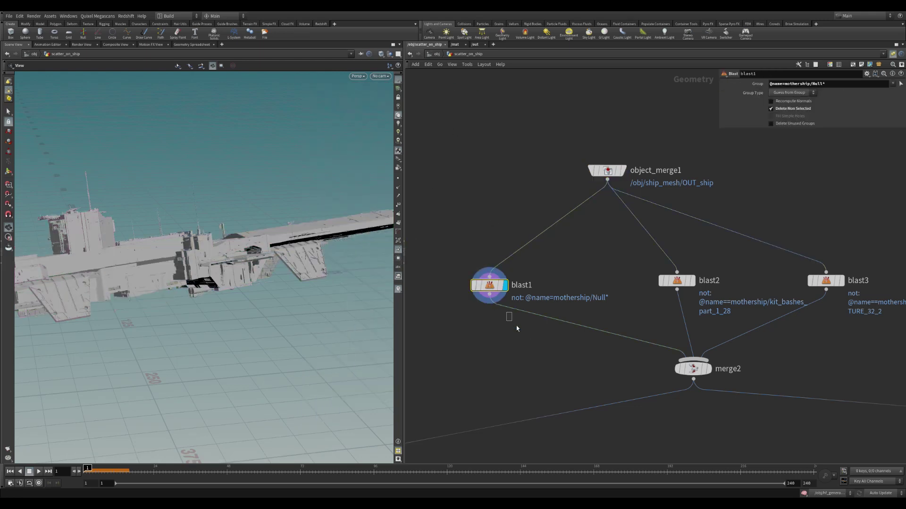
Toggle blast1's Delete Non Selected to preview its pieces, then restore it.
{"action": "triple_click", "coordinate": [775, 85]}
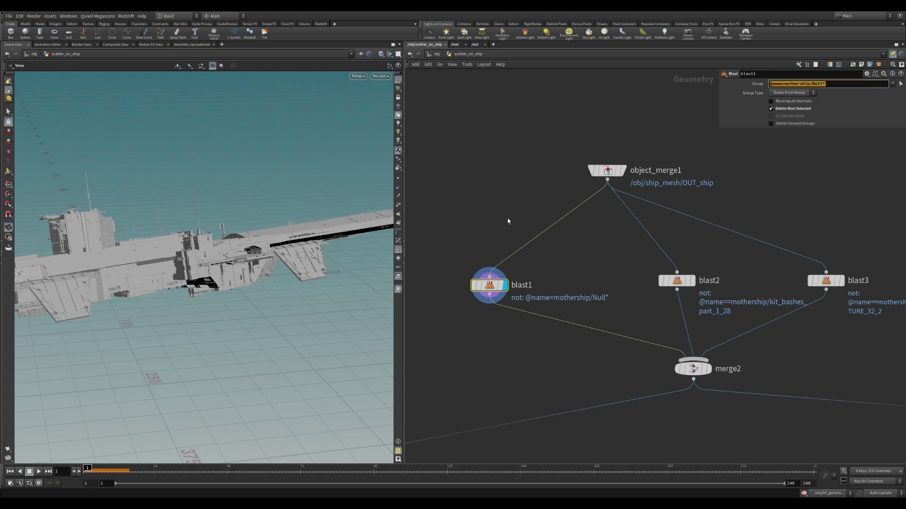
{"action": "middle_click_drag", "start_coordinate": [507, 221], "coordinate": [555, 218]}
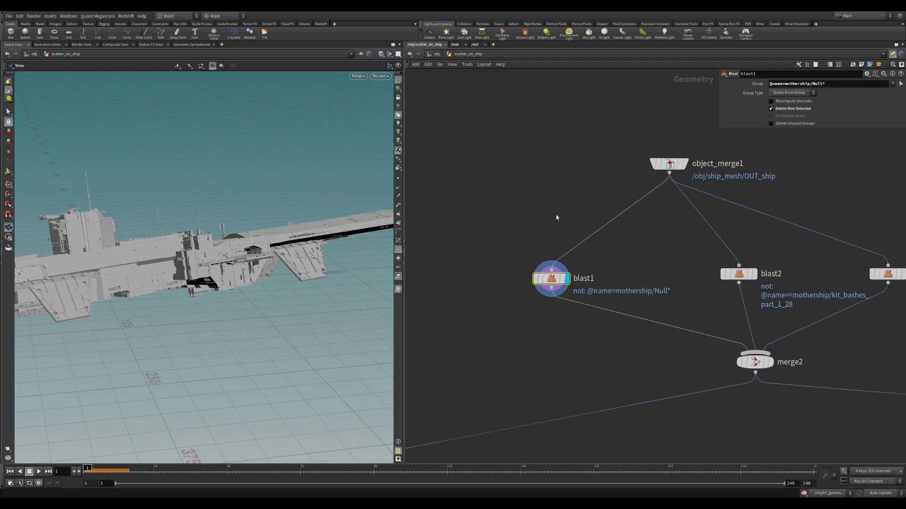
{"action": "left_click", "coordinate": [785, 111]}
{"action": "left_click", "coordinate": [785, 111]}
{"action": "left_click", "coordinate": [784, 110]}
{"action": "left_click", "coordinate": [784, 111]}
Display and orbit around the pieces isolated by blast2 and blast3.
{"action": "middle_click_drag", "start_coordinate": [683, 213], "coordinate": [635, 211]}
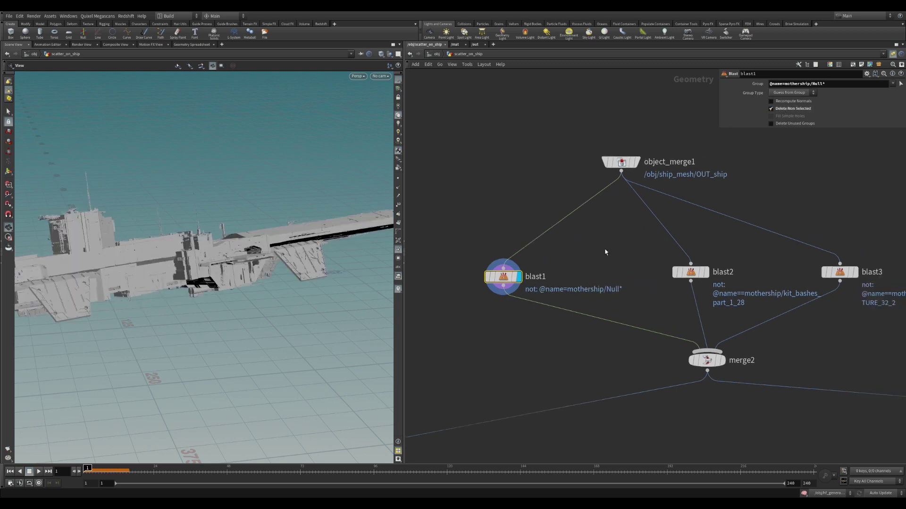
{"action": "left_click", "coordinate": [705, 272]}
{"action": "mouse_move", "coordinate": [264, 285]}
{"action": "left_mouse_down"}
{"action": "mouse_move", "coordinate": [286, 274]}
{"action": "mouse_move", "coordinate": [297, 239]}
{"action": "left_mouse_up"}
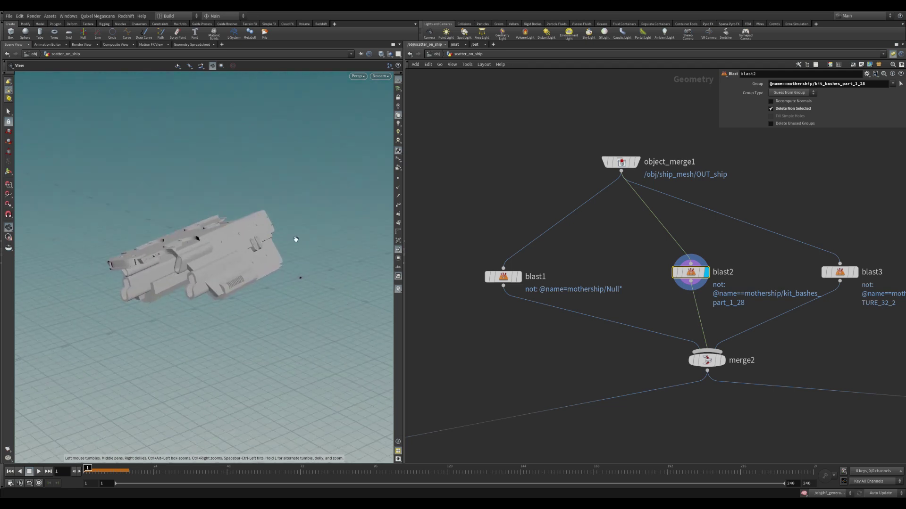
{"action": "left_click", "coordinate": [853, 272]}
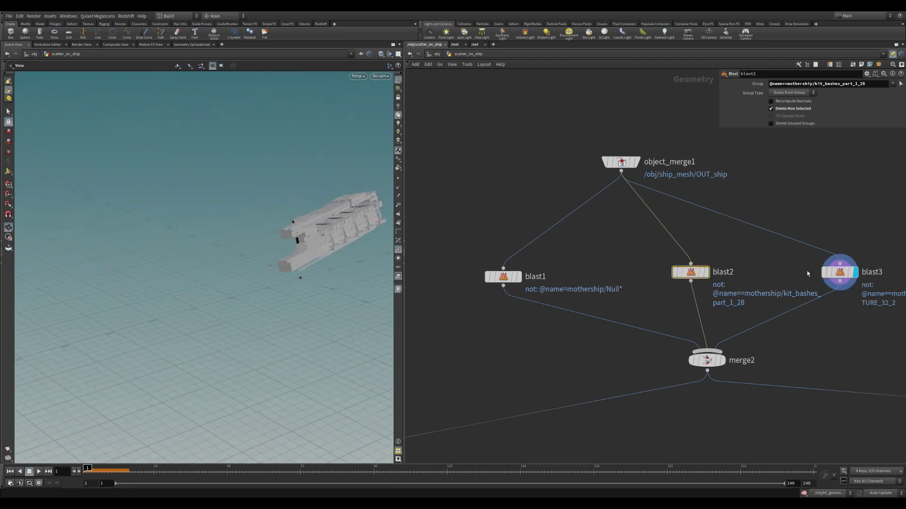
{"action": "mouse_move", "coordinate": [302, 236]}
{"action": "left_mouse_down"}
{"action": "mouse_move", "coordinate": [354, 251]}
{"action": "mouse_move", "coordinate": [264, 255]}
{"action": "left_mouse_up"}
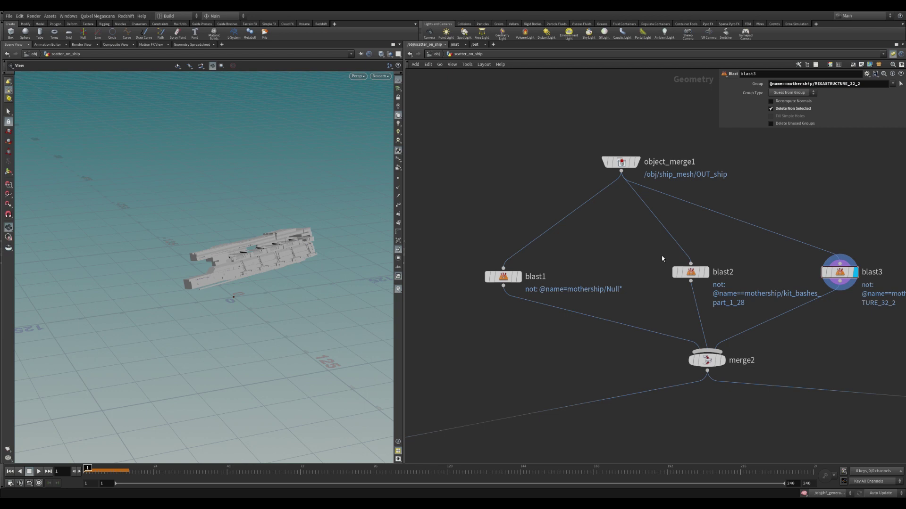
{"action": "left_click", "coordinate": [704, 272]}
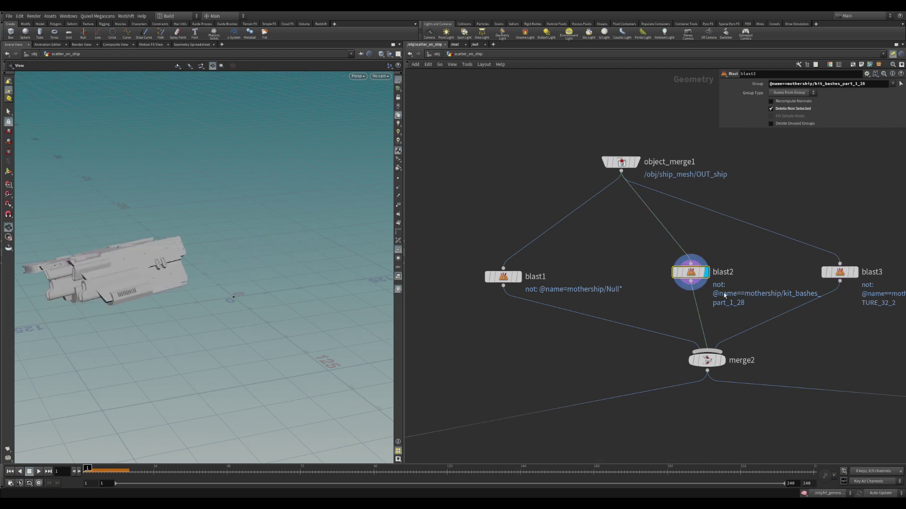
Display the recombined ship from merge2 and zoom the network out.
{"action": "middle_click_drag", "start_coordinate": [626, 346], "coordinate": [606, 298]}
{"action": "left_click", "coordinate": [702, 312]}
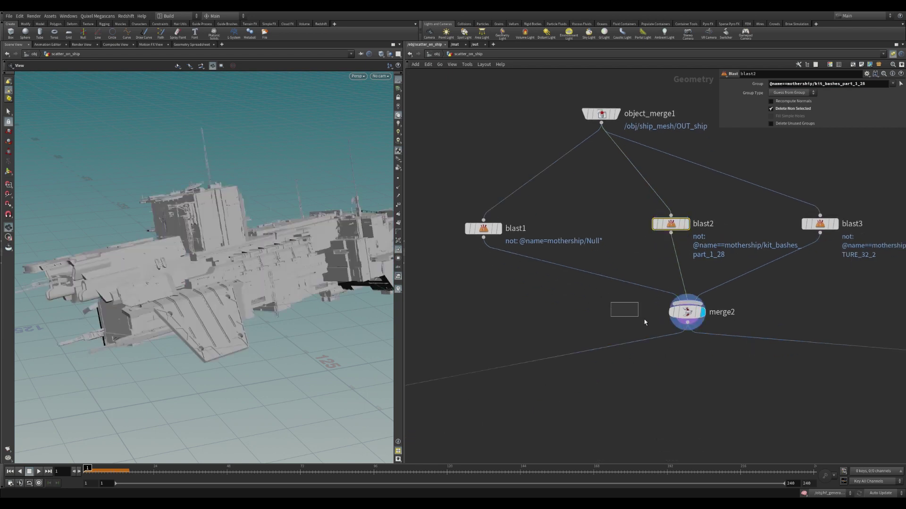
{"action": "mouse_move", "coordinate": [283, 283]}
{"action": "left_mouse_down"}
{"action": "mouse_move", "coordinate": [247, 267]}
{"action": "mouse_move", "coordinate": [261, 281]}
{"action": "left_mouse_up"}
{"action": "scroll", "coordinate": [536, 313], "scroll_direction": "down", "scroll_amount": 3}
{"action": "scroll", "coordinate": [613, 302], "scroll_direction": "down", "scroll_amount": 2}
{"action": "scroll", "coordinate": [659, 300], "scroll_direction": "down", "scroll_amount": 2}
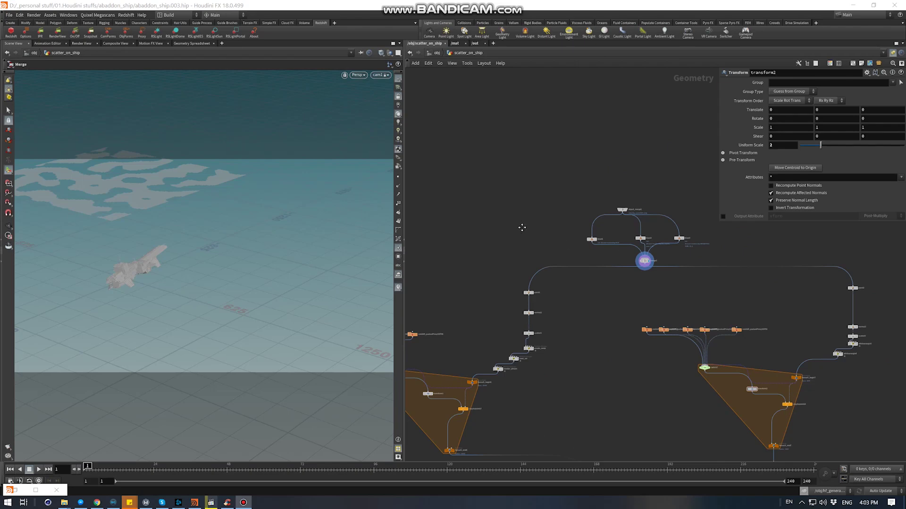
Display paint1's colouring on the ship and orbit in close.
{"action": "mouse_move", "coordinate": [522, 228]}
{"action": "middle_mouse_down"}
{"action": "mouse_move", "coordinate": [576, 203]}
{"action": "mouse_move", "coordinate": [602, 210]}
{"action": "middle_mouse_up"}
{"action": "scroll", "coordinate": [576, 203], "scroll_direction": "up", "scroll_amount": 2}
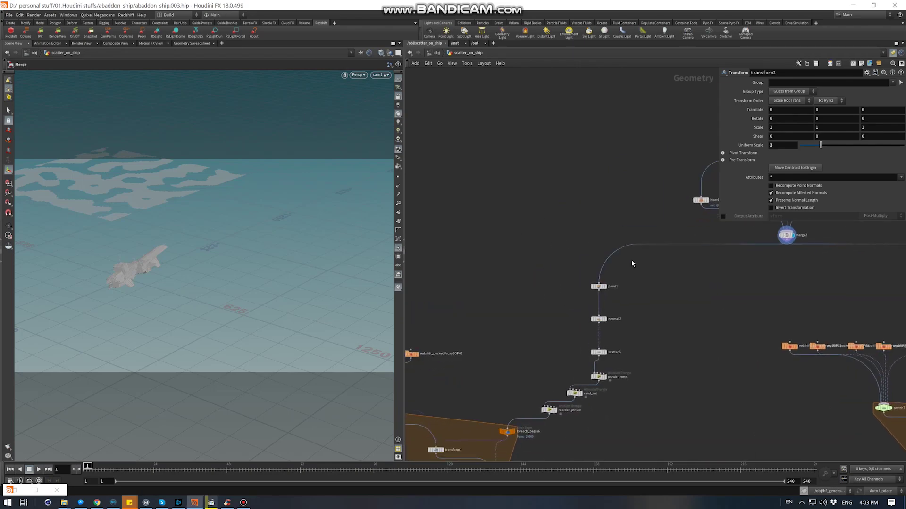
{"action": "key", "text": "Escape"}
{"action": "left_click_drag", "start_coordinate": [248, 243], "coordinate": [202, 283]}
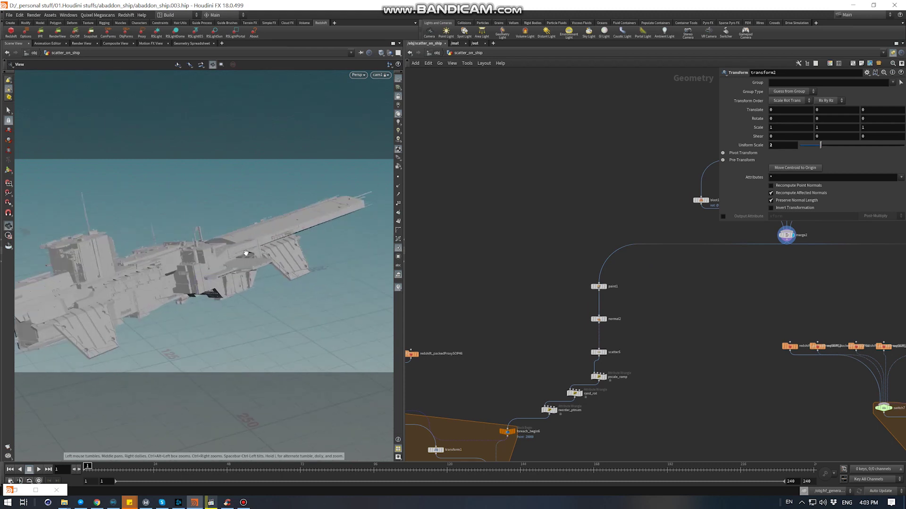
{"action": "scroll", "coordinate": [252, 247], "scroll_direction": "up", "scroll_amount": 5}
{"action": "left_click", "coordinate": [605, 286]}
{"action": "left_click_drag", "start_coordinate": [245, 245], "coordinate": [198, 252]}
Paint black across the ship surface as the base colour.
{"action": "key", "text": "Return"}
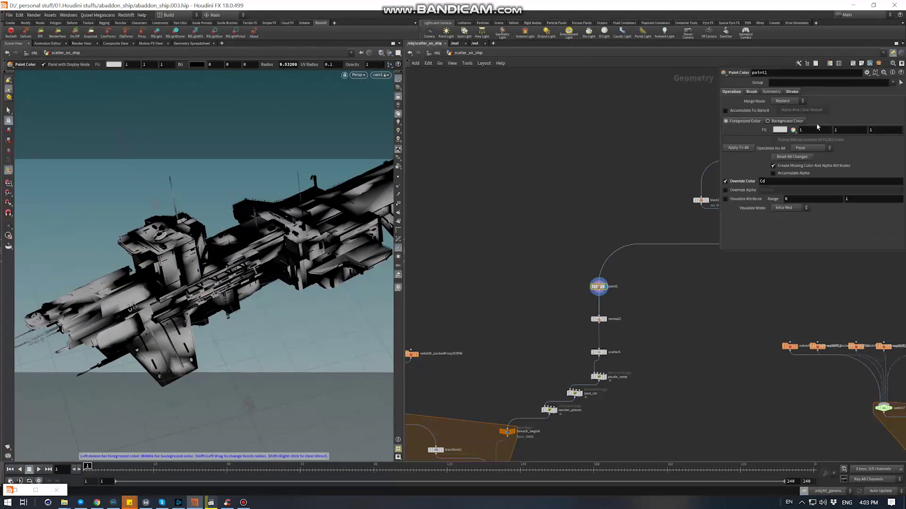
{"action": "left_click", "coordinate": [781, 130]}
{"action": "left_click", "coordinate": [547, 194]}
{"action": "mouse_move", "coordinate": [246, 251]}
{"action": "left_mouse_down"}
{"action": "mouse_move", "coordinate": [237, 273]}
{"action": "mouse_move", "coordinate": [191, 259]}
{"action": "left_mouse_up"}
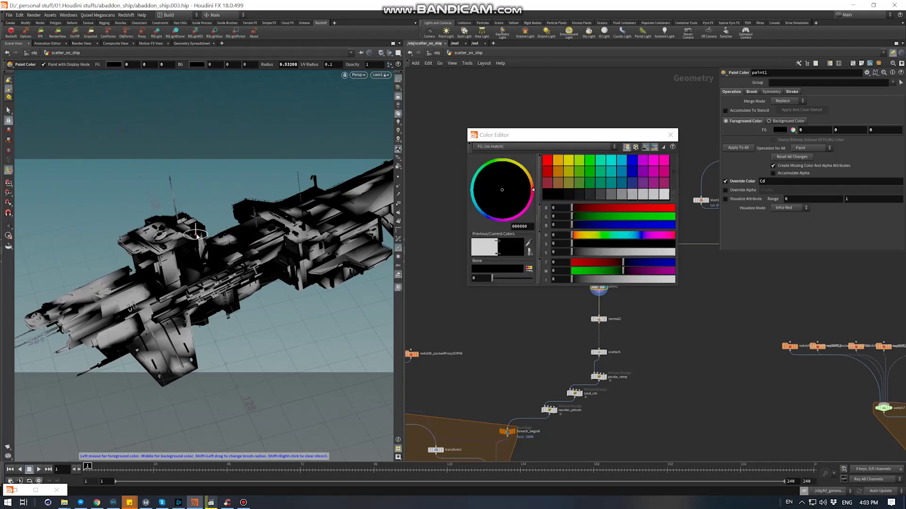
Switch the foreground colour to white and paint white patches on the ship.
{"action": "left_click", "coordinate": [774, 132]}
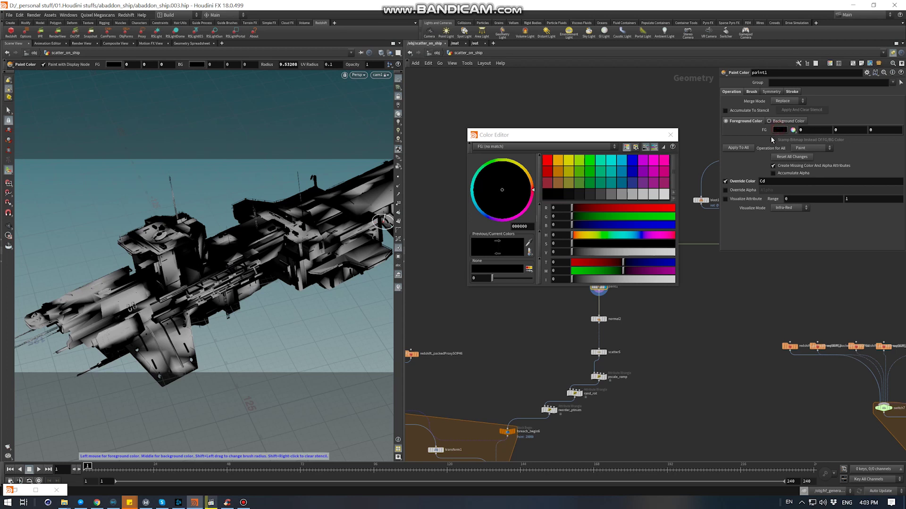
{"action": "left_click", "coordinate": [663, 197]}
{"action": "left_click", "coordinate": [670, 134]}
{"action": "mouse_move", "coordinate": [211, 267]}
{"action": "left_mouse_down"}
{"action": "mouse_move", "coordinate": [247, 251]}
{"action": "mouse_move", "coordinate": [183, 253]}
{"action": "left_mouse_up"}
{"action": "key", "text": "Return"}
{"action": "mouse_move", "coordinate": [217, 283]}
{"action": "left_mouse_down"}
{"action": "mouse_move", "coordinate": [283, 269]}
{"action": "mouse_move", "coordinate": [264, 248]}
{"action": "mouse_move", "coordinate": [275, 249]}
{"action": "left_mouse_up"}
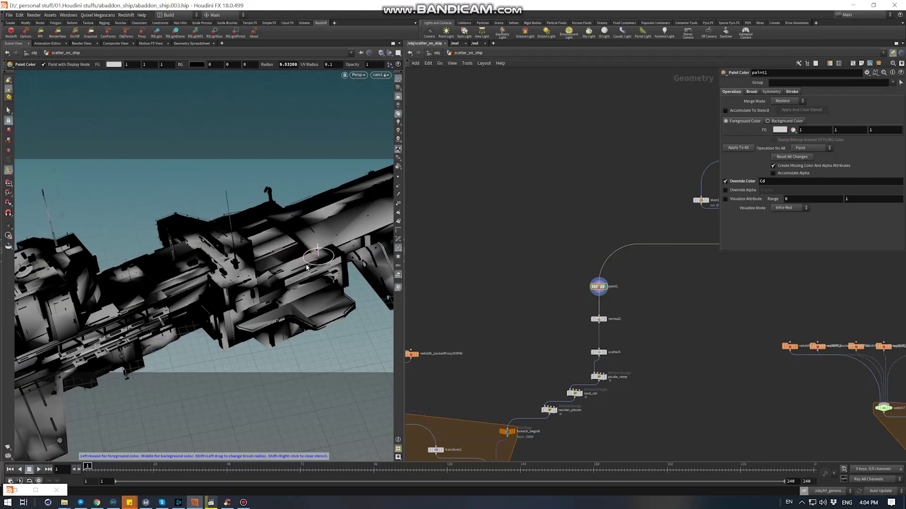
{"action": "left_click_drag", "start_coordinate": [135, 290], "coordinate": [91, 322], "text": "alt"}
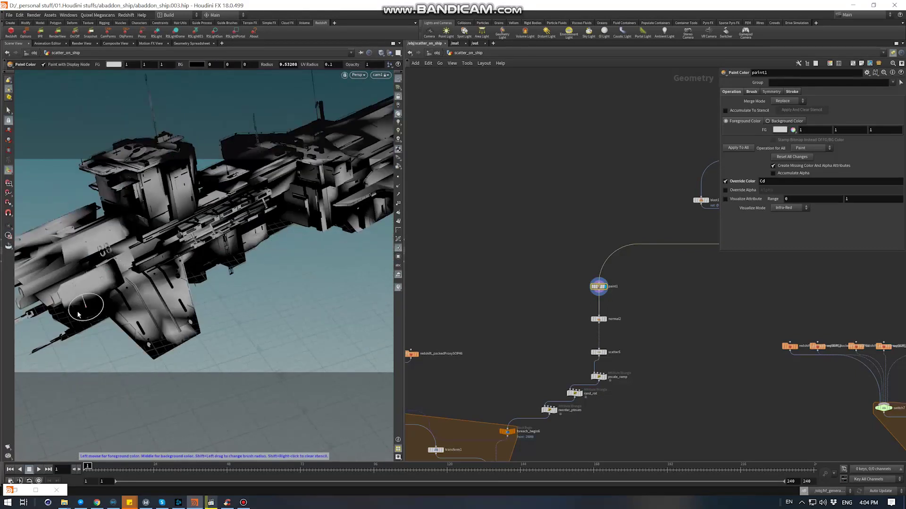
Leave paint mode and display the normal2 result.
{"action": "key", "text": "Escape"}
{"action": "left_click_drag", "start_coordinate": [224, 283], "coordinate": [250, 288]}
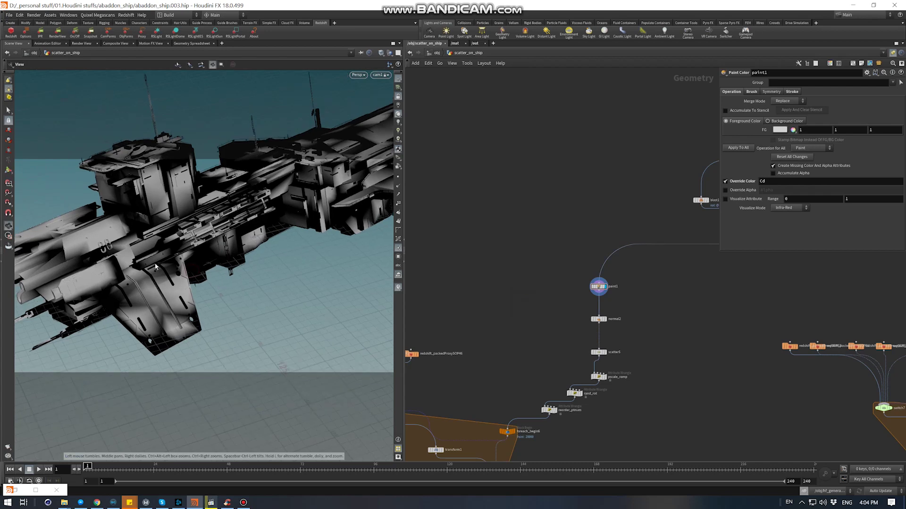
{"action": "scroll", "coordinate": [580, 321], "scroll_direction": "up", "scroll_amount": 5}
{"action": "middle_click_drag", "start_coordinate": [522, 302], "coordinate": [472, 281]}
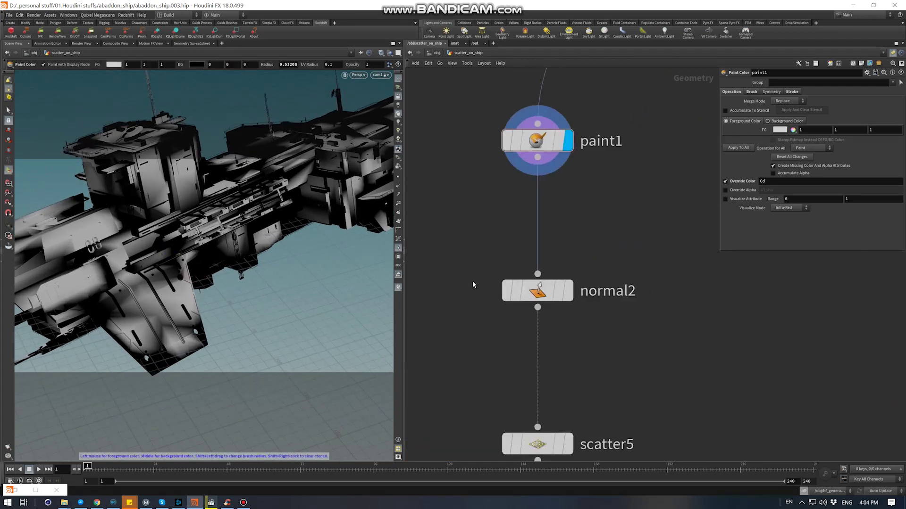
{"action": "left_click", "coordinate": [515, 292]}
{"action": "scroll", "coordinate": [509, 326], "scroll_direction": "down", "scroll_amount": 4}
Review normal2's settings, then select paint1 to check its Override Color.
{"action": "middle_click_drag", "start_coordinate": [496, 350], "coordinate": [543, 283]}
{"action": "left_click", "coordinate": [562, 237]}
{"action": "left_click_drag", "start_coordinate": [551, 157], "coordinate": [575, 219]}
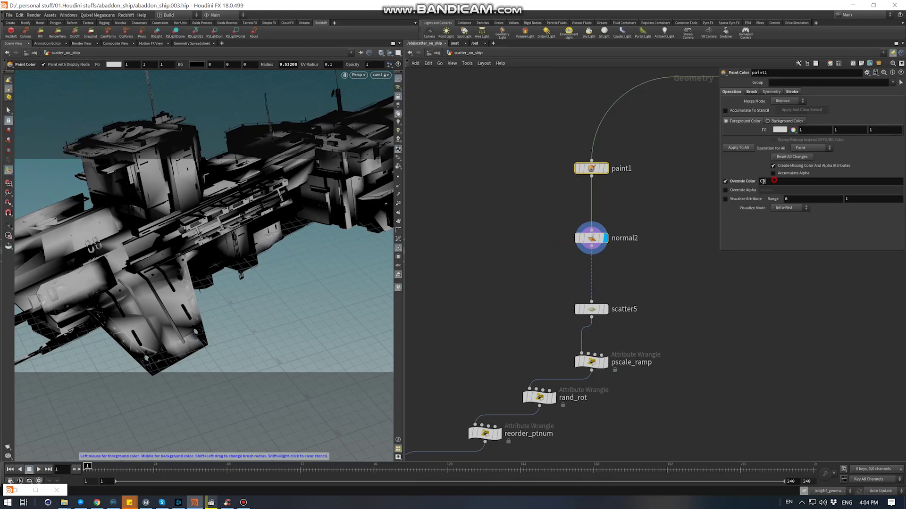
{"action": "left_click", "coordinate": [535, 273]}
Display scatter5 and confirm it generates 30000 points by density.
{"action": "key", "text": "r"}
{"action": "left_click_drag", "start_coordinate": [551, 288], "coordinate": [652, 318]}
{"action": "key", "text": "Escape"}
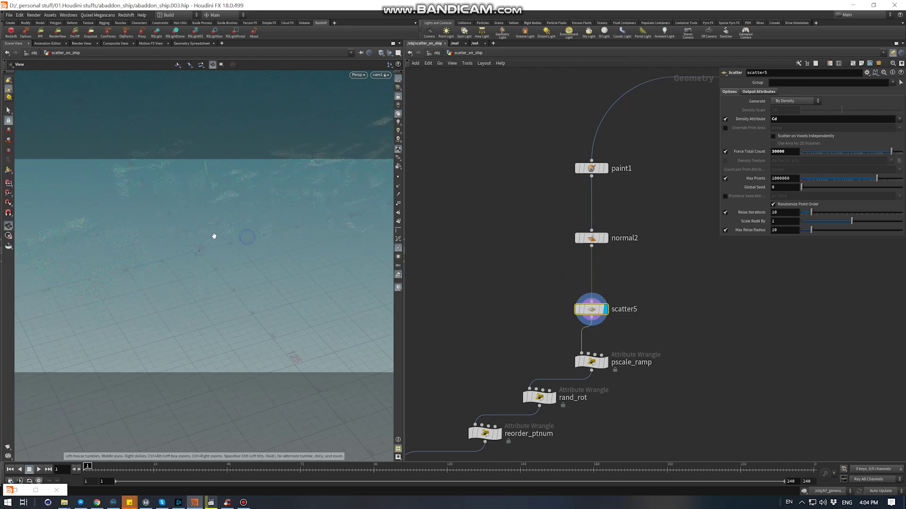
{"action": "scroll", "coordinate": [231, 229], "scroll_direction": "up", "scroll_amount": 3}
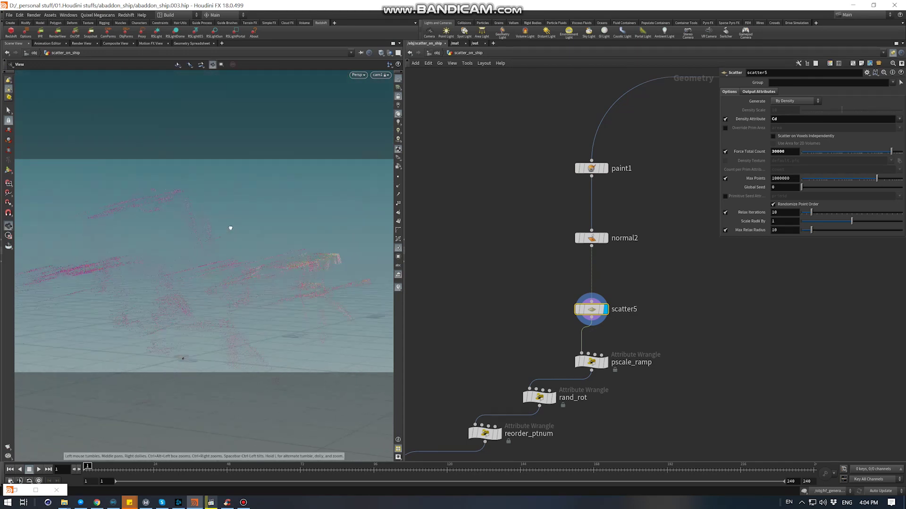
{"action": "left_click", "coordinate": [796, 101]}
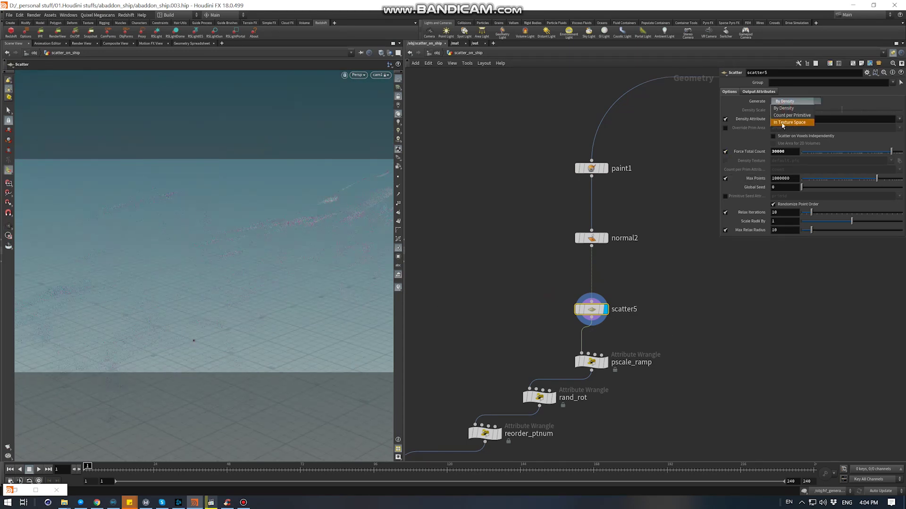
{"action": "left_click", "coordinate": [786, 105]}
{"action": "left_click", "coordinate": [792, 152]}
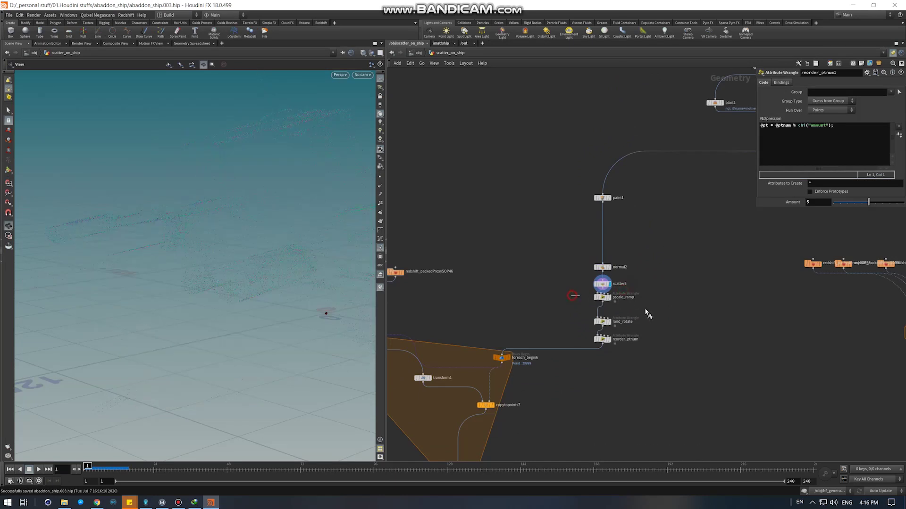
Step the display through pscale_ramp and rand_rotate to read their wrangle code.
{"action": "key", "text": "r"}
{"action": "left_click", "coordinate": [601, 297]}
{"action": "key", "text": "r"}
{"action": "left_click", "coordinate": [602, 322]}
{"action": "left_click", "coordinate": [599, 299]}
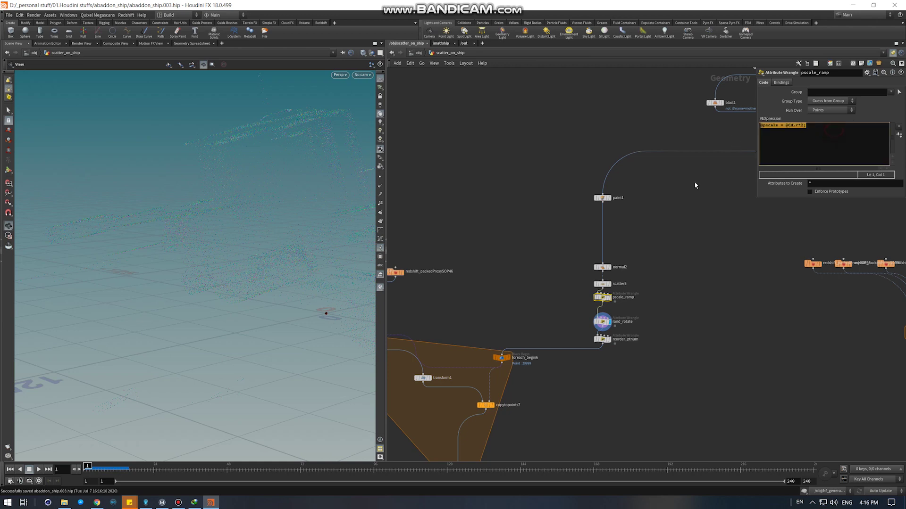
{"action": "scroll", "coordinate": [580, 323], "scroll_direction": "up", "scroll_amount": 5}
{"action": "left_click_drag", "start_coordinate": [674, 331], "coordinate": [676, 329]}
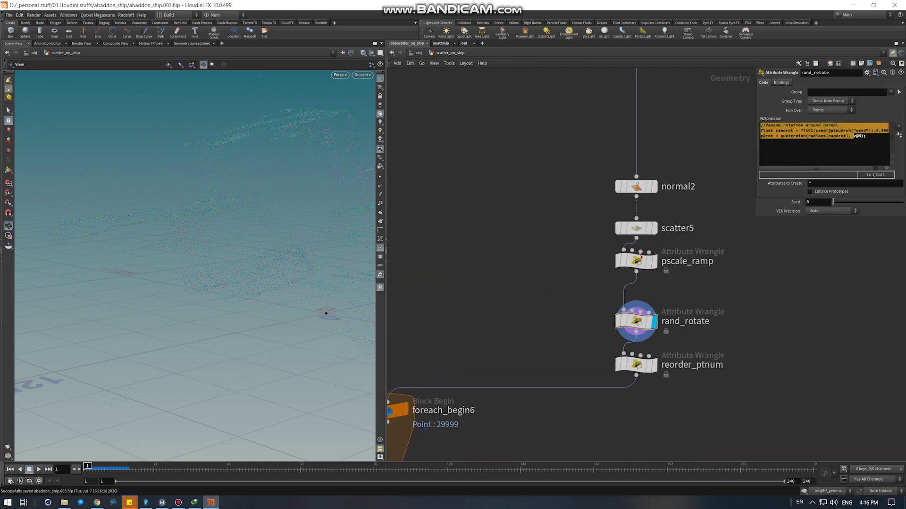
Correct 'radirans' to 'radians' in rand_rotate's VEX code.
{"action": "left_click", "coordinate": [817, 154]}
{"action": "left_click_drag", "start_coordinate": [684, 381], "coordinate": [584, 354]}
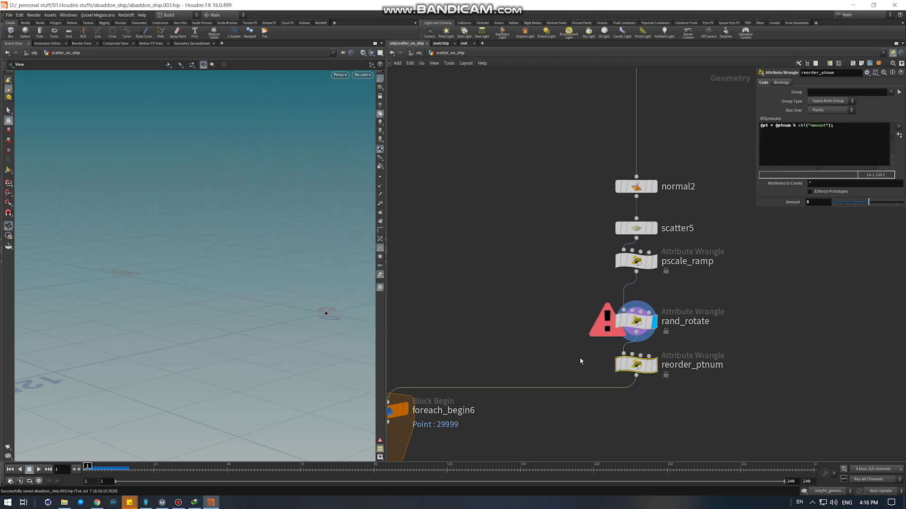
{"action": "left_click_drag", "start_coordinate": [557, 312], "coordinate": [678, 338]}
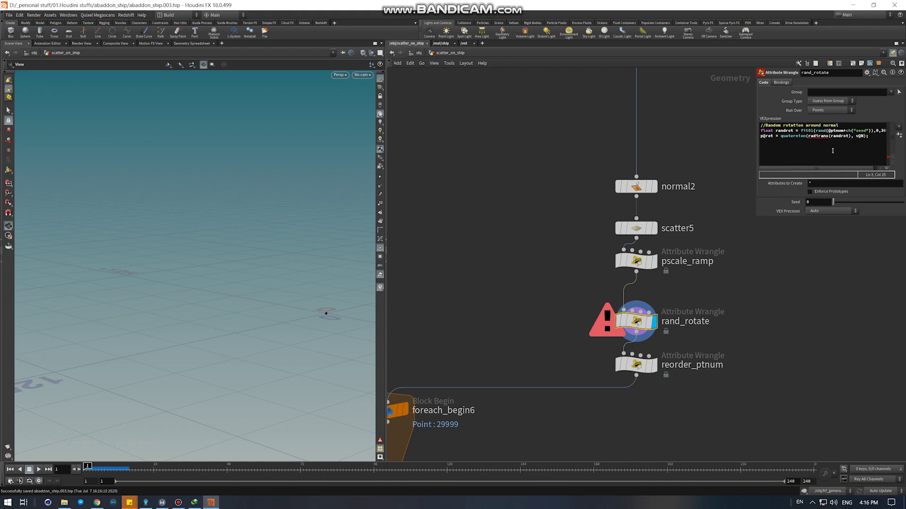
{"action": "left_click", "coordinate": [820, 136]}
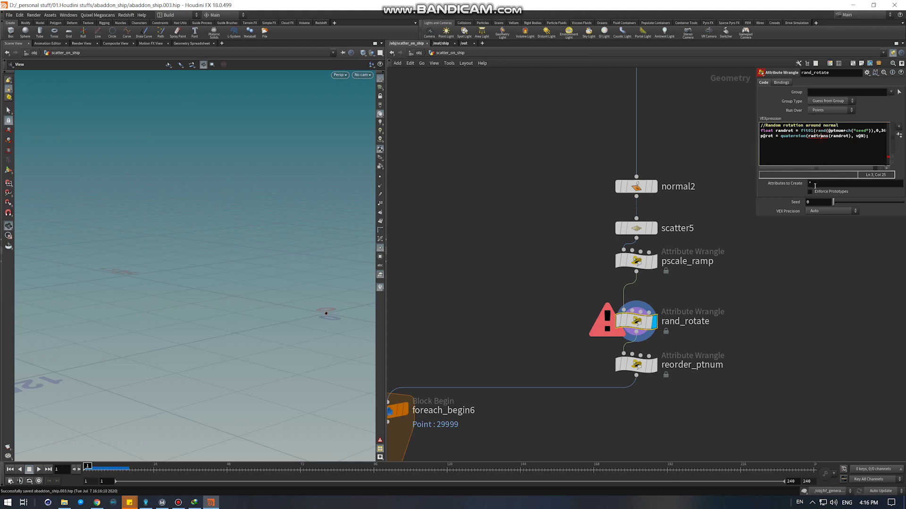
{"action": "key", "text": "BackSpace"}
{"action": "left_click", "coordinate": [800, 289]}
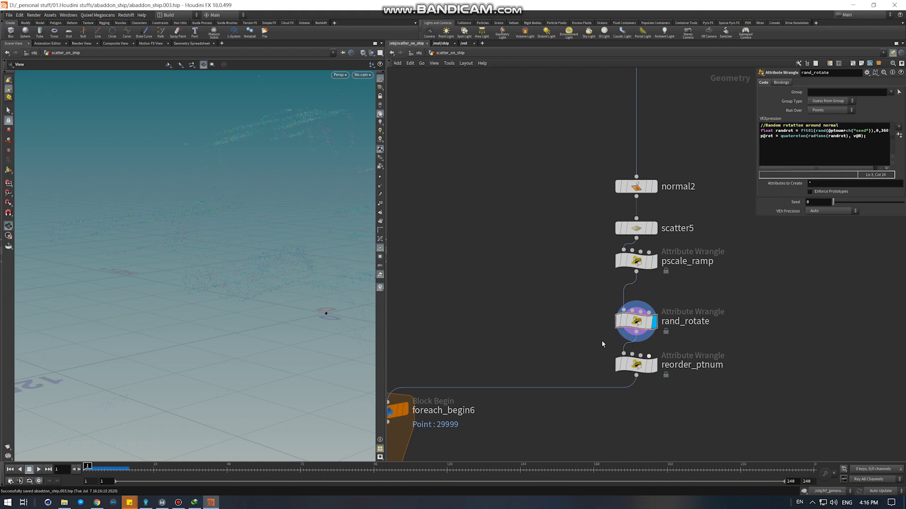
Review reorder_ptnum's point reordering code and the foreach block below it.
{"action": "left_click_drag", "start_coordinate": [586, 359], "coordinate": [697, 378]}
{"action": "left_click", "coordinate": [843, 129]}
{"action": "key", "text": "ctrl+a"}
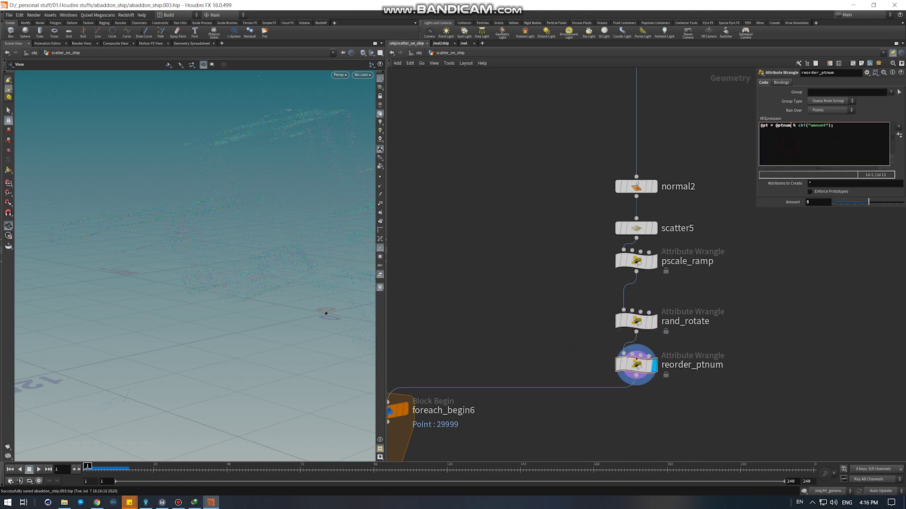
{"action": "scroll", "coordinate": [522, 340], "scroll_direction": "down", "scroll_amount": 5}
{"action": "middle_click_drag", "start_coordinate": [660, 198], "coordinate": [688, 173]}
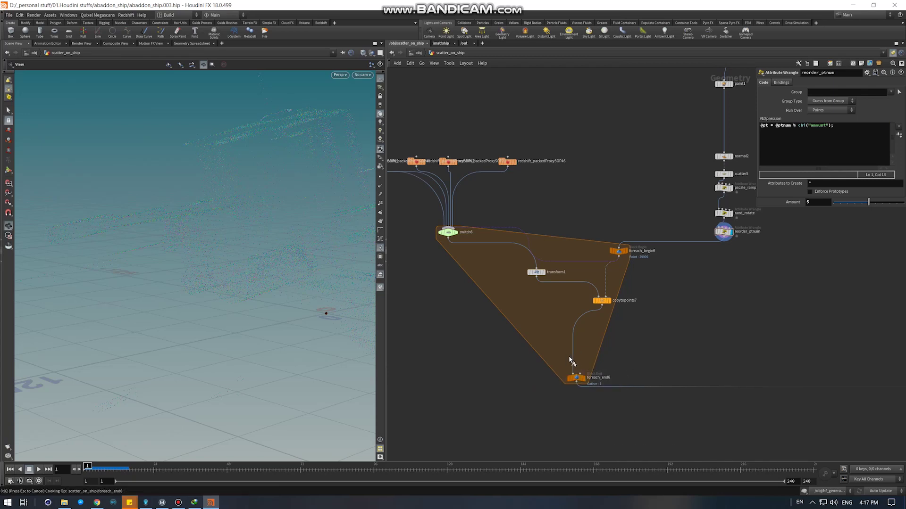
Bypass the rand_rotate node and orbit to inspect the copied boxes.
{"action": "mouse_move", "coordinate": [226, 264]}
{"action": "left_mouse_down"}
{"action": "mouse_move", "coordinate": [257, 273]}
{"action": "mouse_move", "coordinate": [321, 250]}
{"action": "left_mouse_up"}
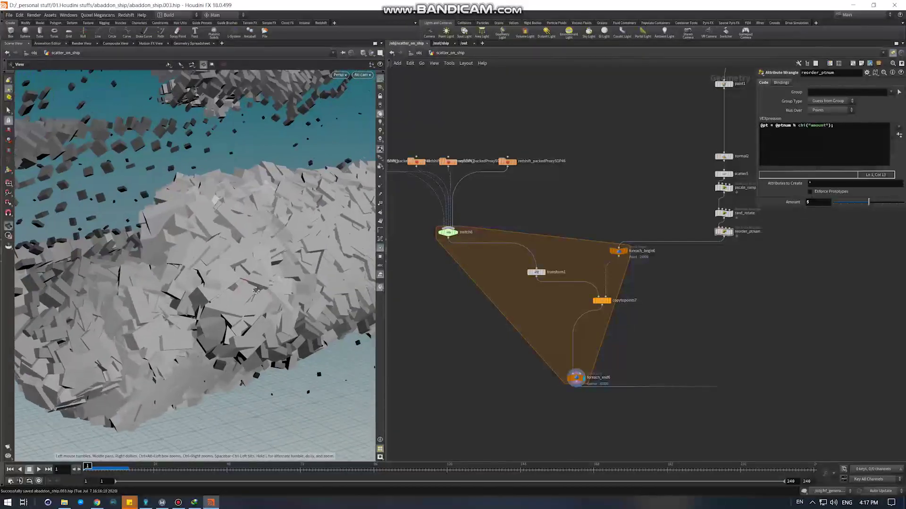
{"action": "middle_click_drag", "start_coordinate": [721, 213], "coordinate": [679, 218]}
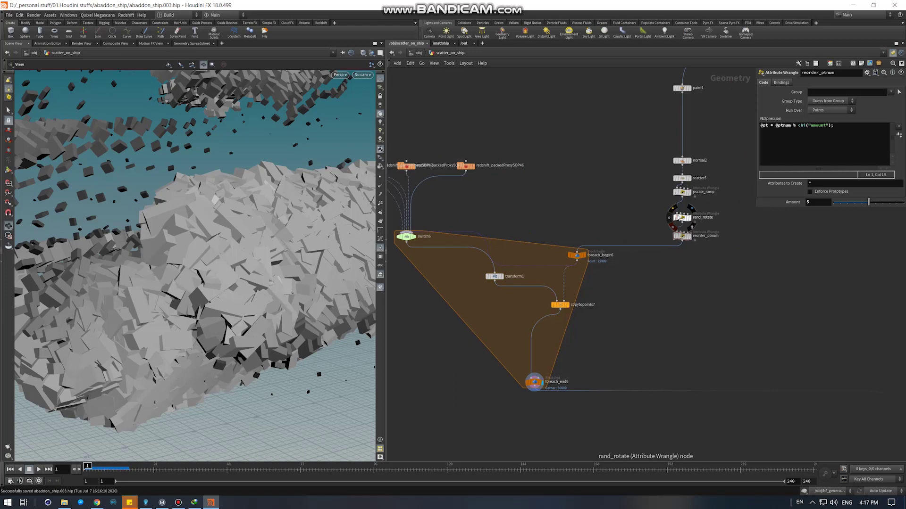
{"action": "scroll", "coordinate": [673, 213], "scroll_direction": "up", "scroll_amount": 5}
{"action": "scroll", "coordinate": [613, 217], "scroll_direction": "up", "scroll_amount": 3}
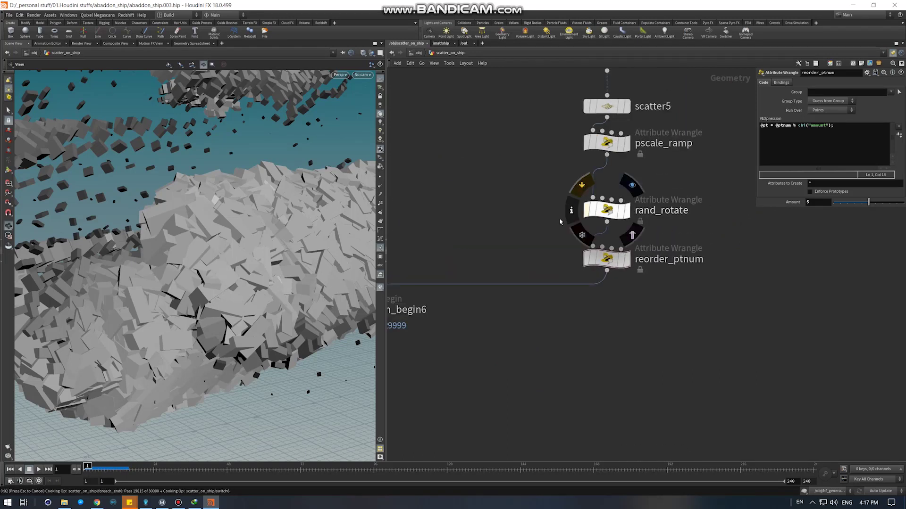
{"action": "left_click", "coordinate": [581, 187]}
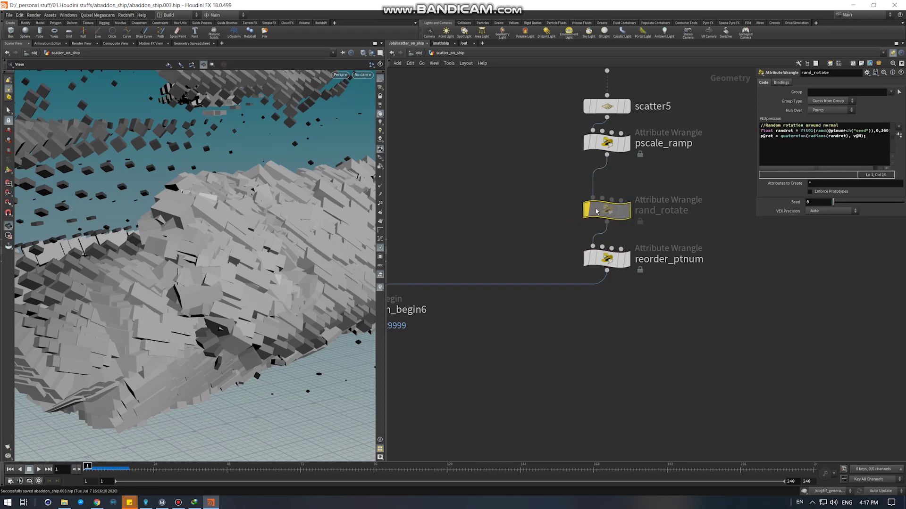
{"action": "mouse_move", "coordinate": [262, 251]}
{"action": "left_mouse_down"}
{"action": "mouse_move", "coordinate": [218, 272]}
{"action": "mouse_move", "coordinate": [328, 239]}
{"action": "mouse_move", "coordinate": [291, 291]}
{"action": "mouse_move", "coordinate": [221, 300]}
{"action": "mouse_move", "coordinate": [178, 240]}
{"action": "left_mouse_up"}
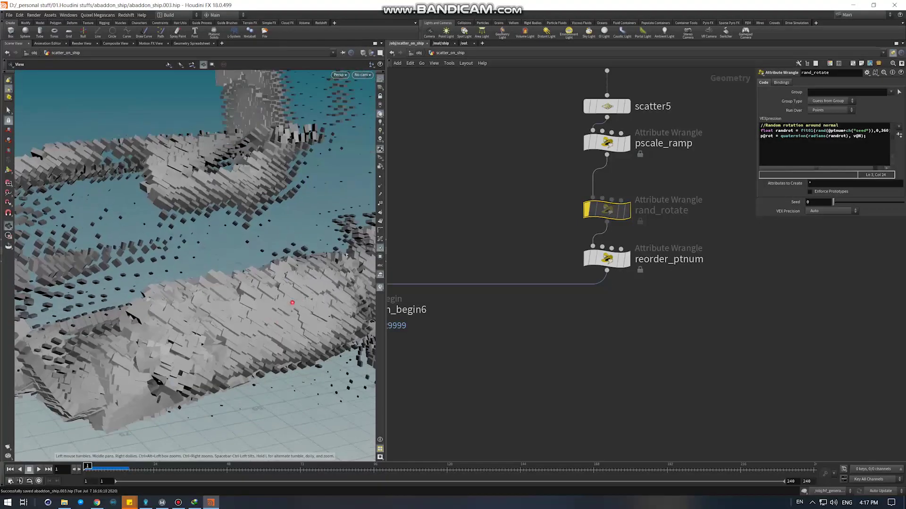
{"action": "mouse_move", "coordinate": [581, 184]}
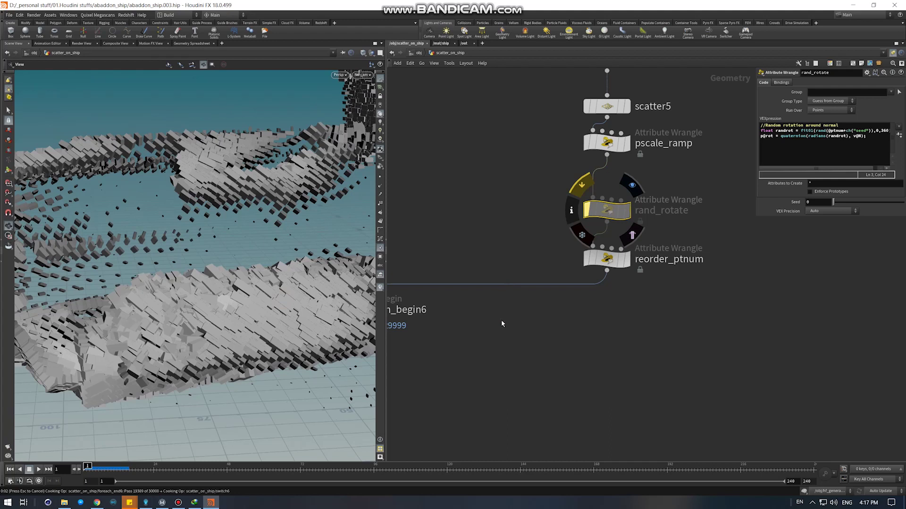
{"action": "scroll", "coordinate": [559, 346], "scroll_direction": "down", "scroll_amount": 5}
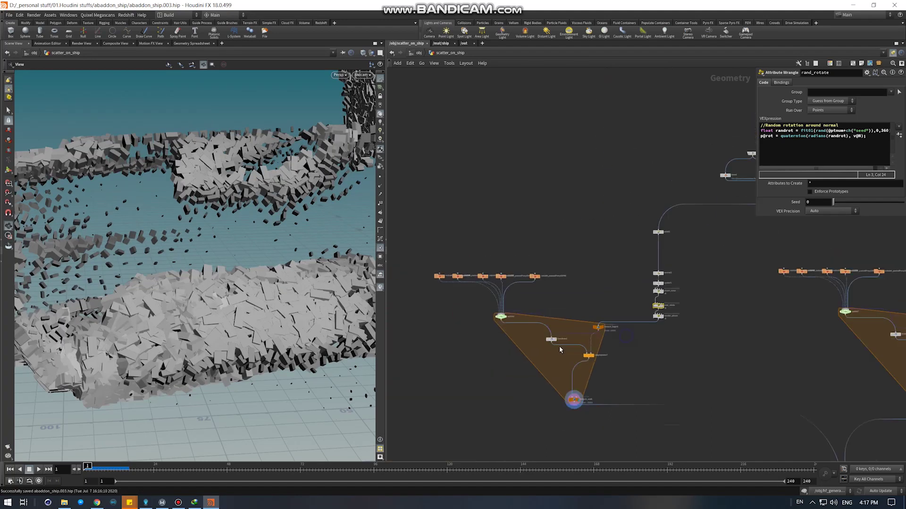
Display the first plant proxy node and frame it through cam1.
{"action": "scroll", "coordinate": [434, 298], "scroll_direction": "up", "scroll_amount": 5}
{"action": "left_click", "coordinate": [549, 227]}
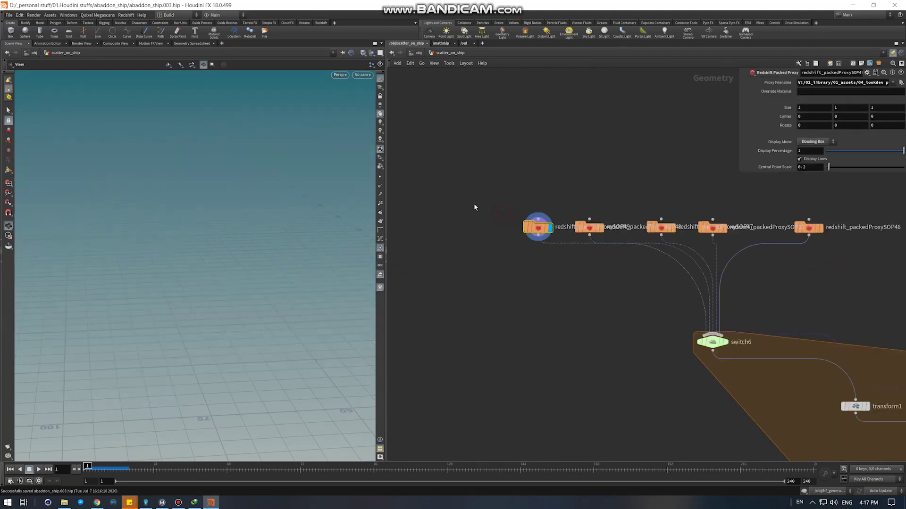
{"action": "left_click", "coordinate": [367, 76]}
{"action": "left_click", "coordinate": [368, 95]}
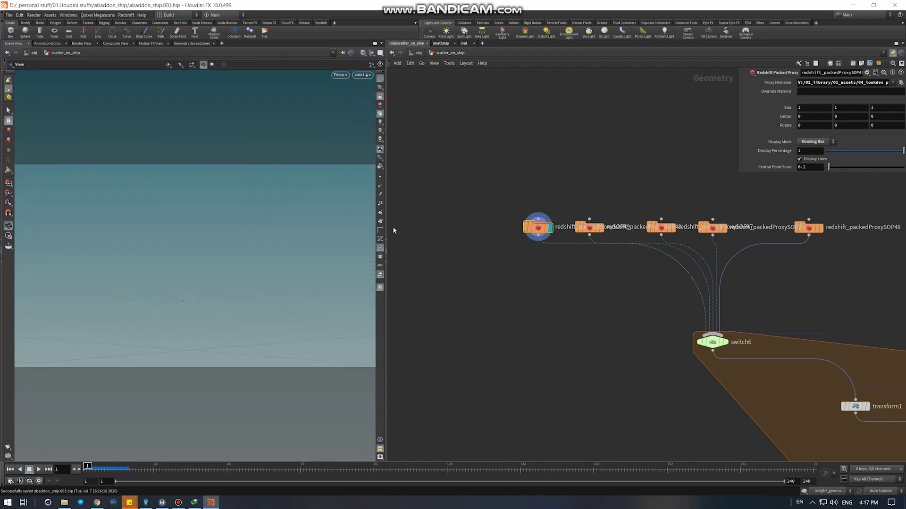
{"action": "key", "text": "g"}
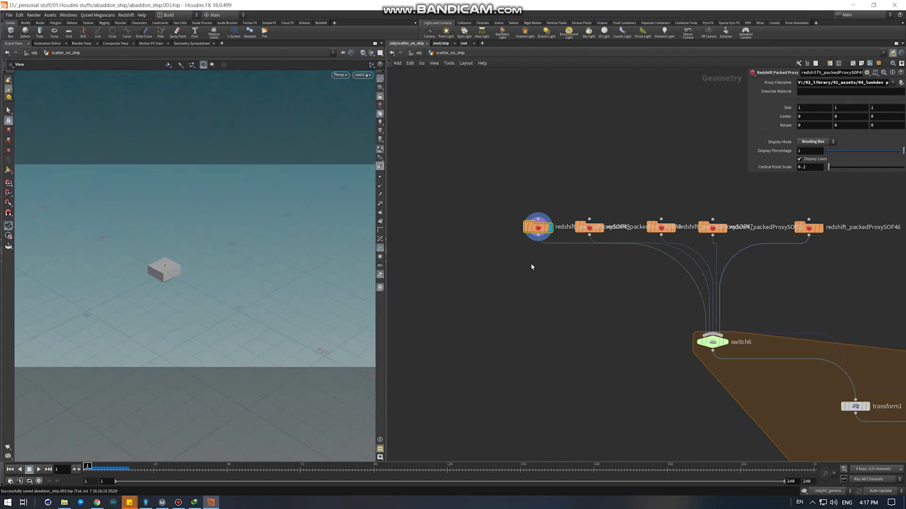
Set all five packed-proxy nodes to display as full meshes.
{"action": "left_click_drag", "start_coordinate": [480, 229], "coordinate": [797, 295]}
{"action": "left_click", "coordinate": [844, 142]}
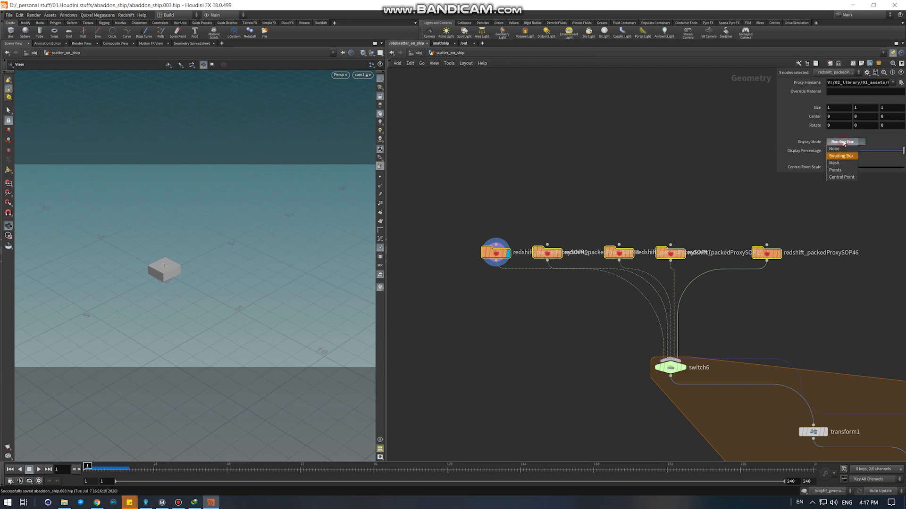
{"action": "left_click", "coordinate": [840, 164]}
{"action": "scroll", "coordinate": [347, 252], "scroll_direction": "up", "scroll_amount": 3}
{"action": "scroll", "coordinate": [228, 241], "scroll_direction": "up", "scroll_amount": 5}
{"action": "scroll", "coordinate": [152, 260], "scroll_direction": "down", "scroll_amount": 5}
{"action": "left_click_drag", "start_coordinate": [127, 253], "coordinate": [212, 278]}
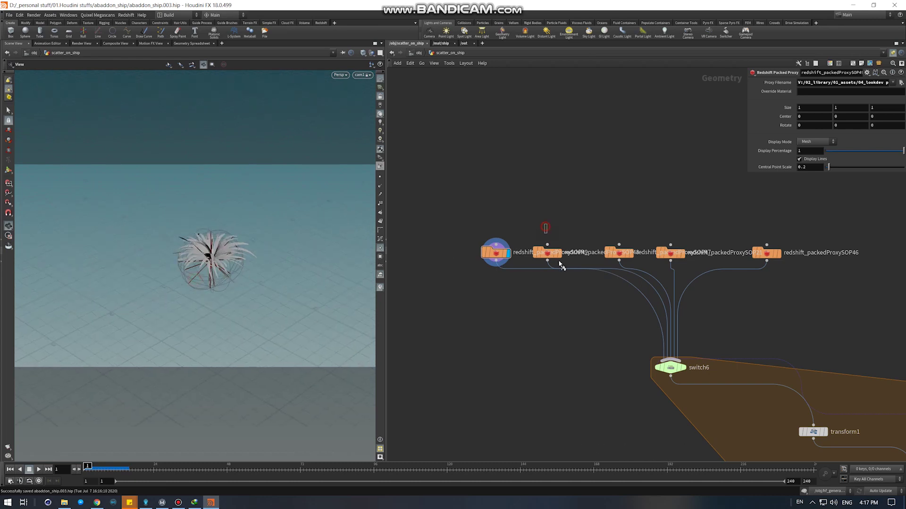
Preview each plant proxy variant in turn and select one to edit.
{"action": "left_click", "coordinate": [619, 253]}
{"action": "left_click", "coordinate": [670, 253]}
{"action": "left_click", "coordinate": [766, 253]}
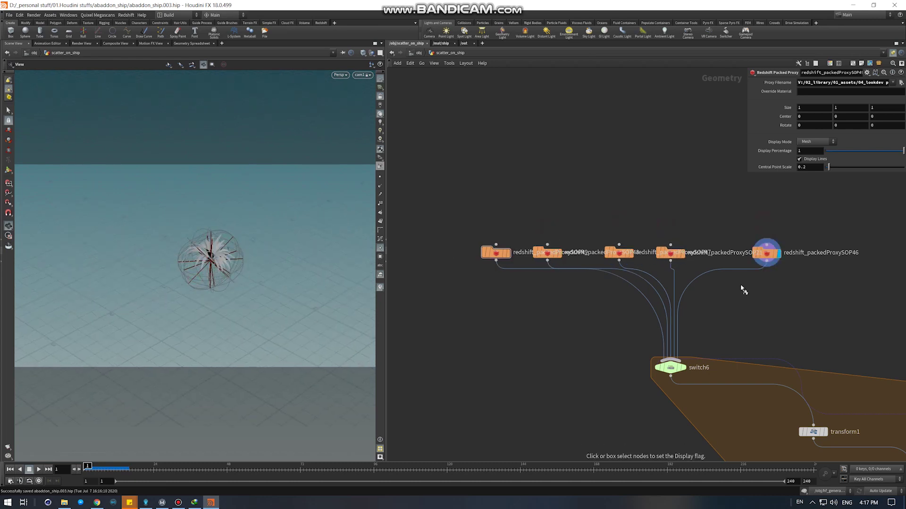
{"action": "left_click", "coordinate": [496, 253]}
{"action": "left_click", "coordinate": [547, 253]}
{"action": "left_click", "coordinate": [670, 252]}
{"action": "left_click", "coordinate": [766, 252]}
{"action": "left_click", "coordinate": [498, 250]}
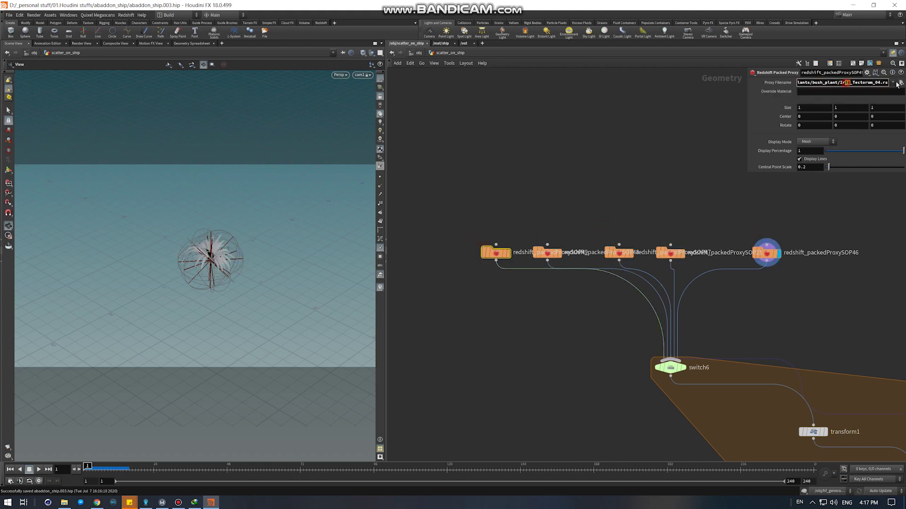
{"action": "scroll", "coordinate": [646, 199], "scroll_direction": "down", "scroll_amount": 5}
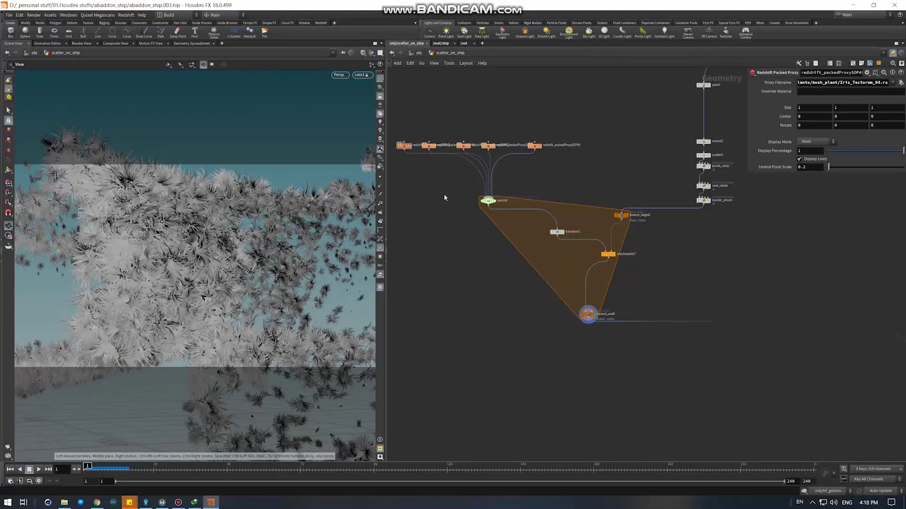
Switch the five Redshift Packed Proxy nodes to Bounding Box display and open the Redshift shelf.
{"action": "middle_click_drag", "start_coordinate": [445, 197], "coordinate": [498, 209]}
{"action": "left_click_drag", "start_coordinate": [425, 136], "coordinate": [621, 175]}
{"action": "left_click", "coordinate": [844, 141]}
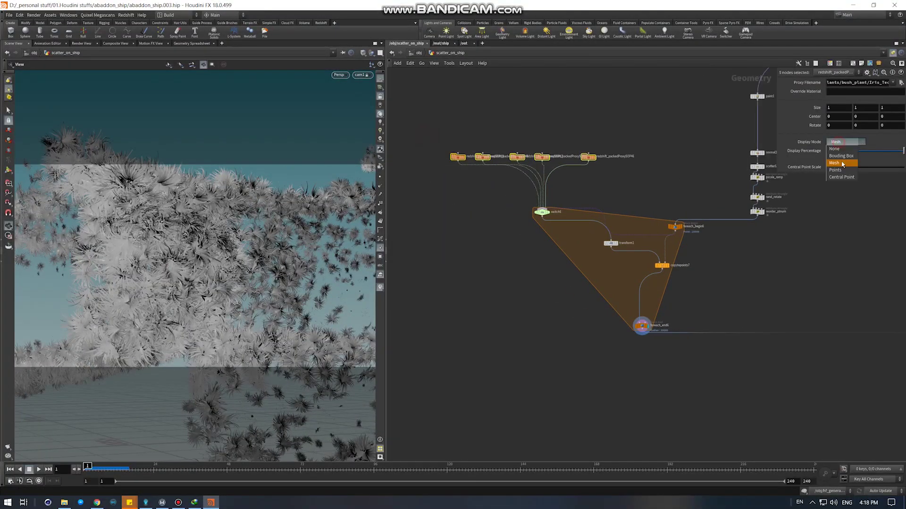
{"action": "left_click", "coordinate": [842, 157]}
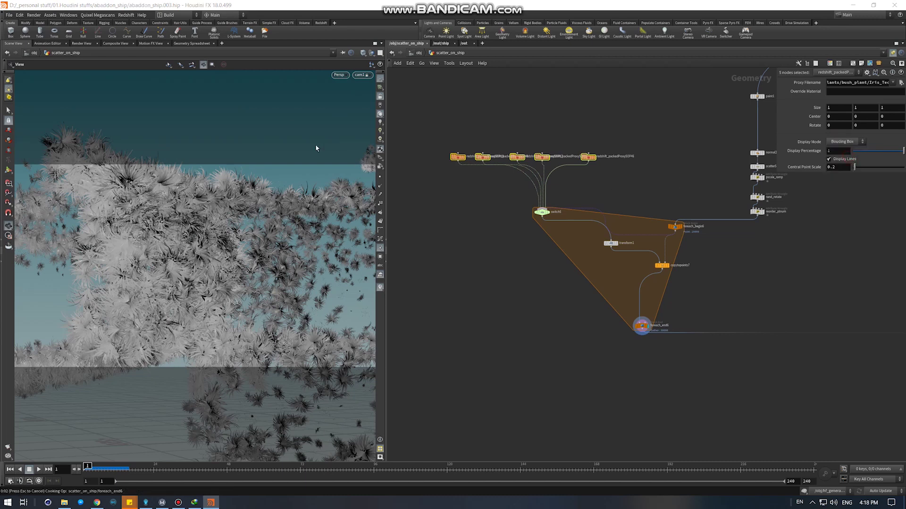
{"action": "left_click", "coordinate": [321, 23]}
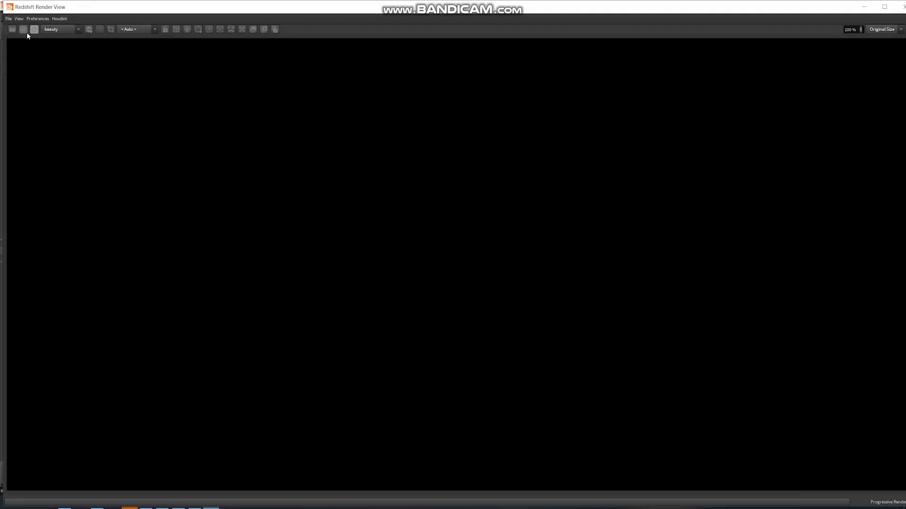
Close the empty RenderView and set Redshift_ROP1's Resolution Scale to 3/4.
{"action": "left_click", "coordinate": [903, 8]}
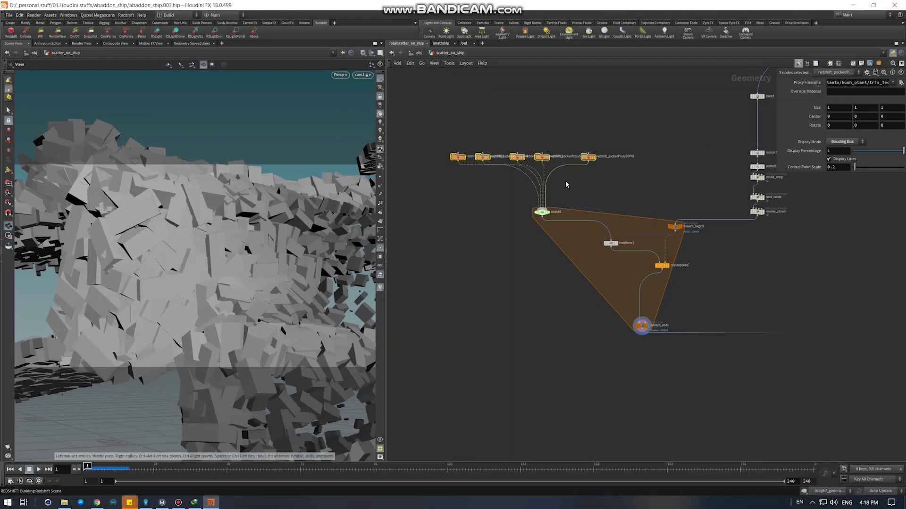
{"action": "left_click", "coordinate": [465, 44]}
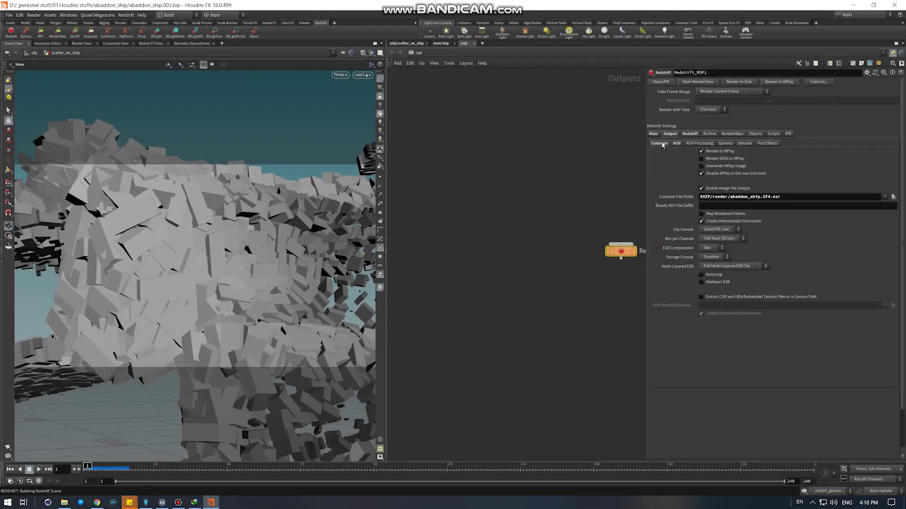
{"action": "left_click", "coordinate": [686, 134]}
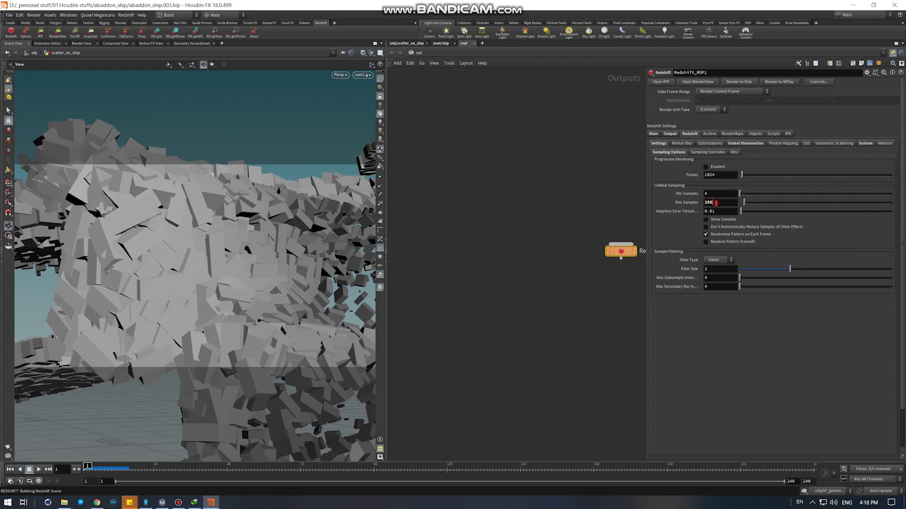
{"action": "left_click", "coordinate": [654, 133]}
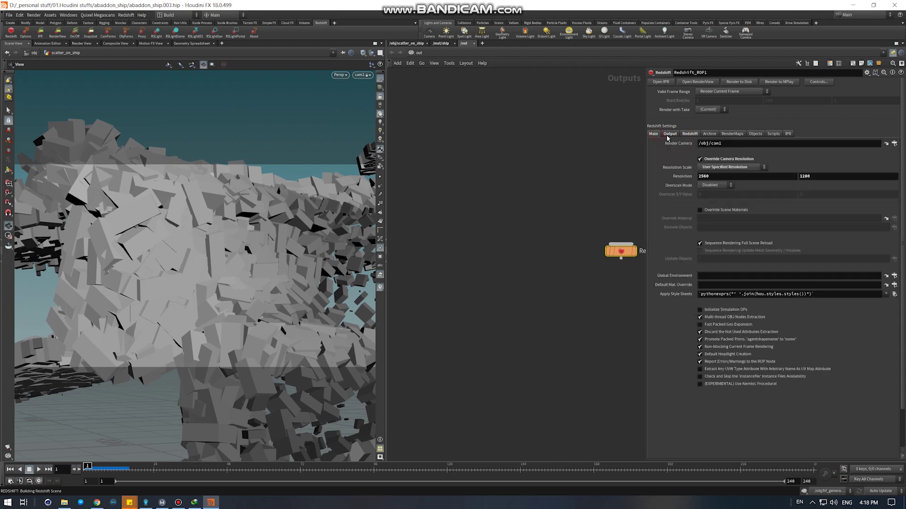
{"action": "left_click", "coordinate": [728, 168]}
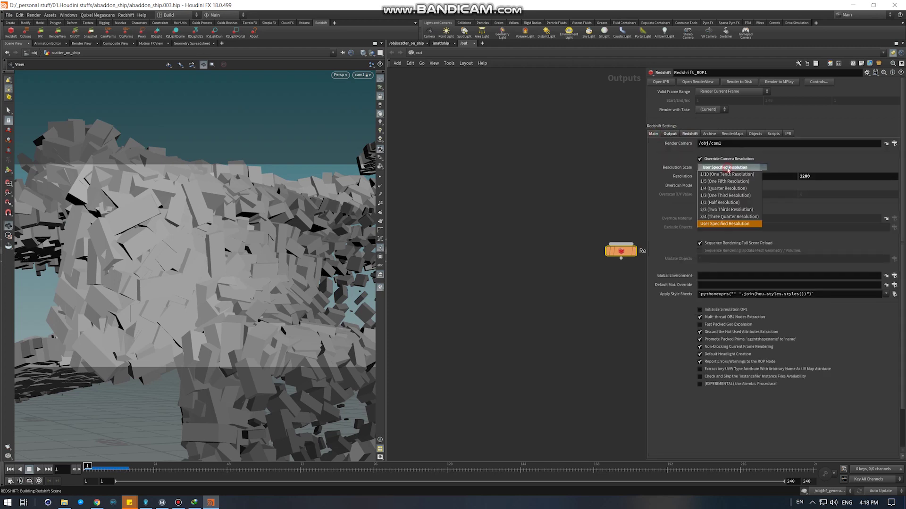
{"action": "left_click", "coordinate": [728, 216]}
{"action": "left_click", "coordinate": [401, 44]}
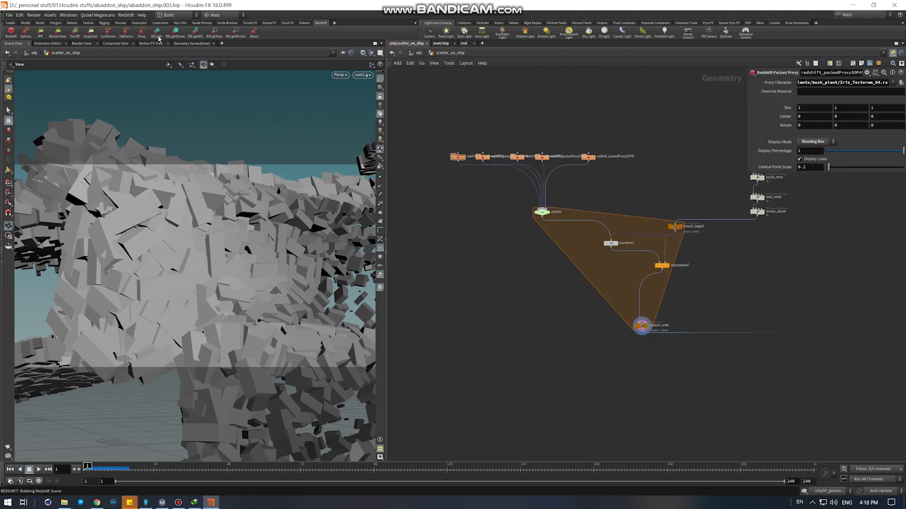
{"action": "left_click", "coordinate": [59, 36]}
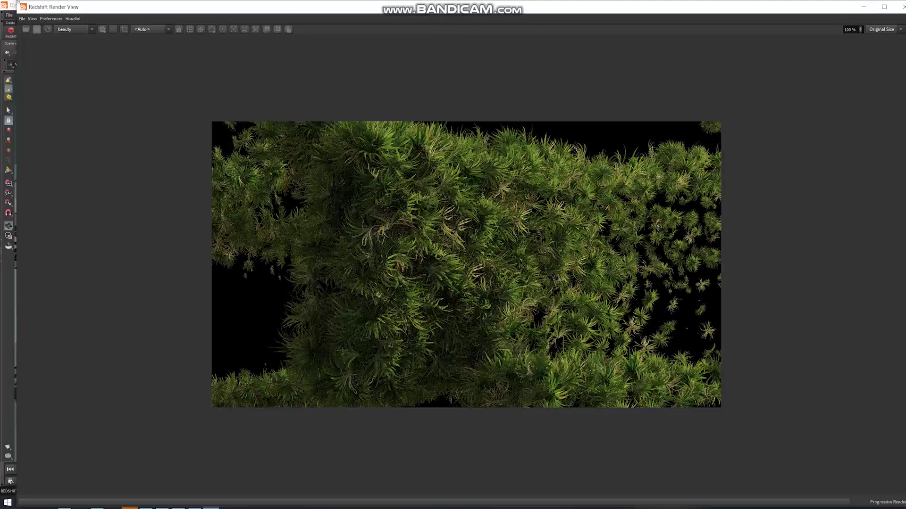
Shrink the Redshift Render View into a floating window beside the scene.
{"action": "mouse_move", "coordinate": [15, 3]}
{"action": "left_mouse_down"}
{"action": "mouse_move", "coordinate": [213, 109]}
{"action": "mouse_move", "coordinate": [403, 108]}
{"action": "left_mouse_up"}
{"action": "mouse_move", "coordinate": [242, 247]}
{"action": "left_mouse_down"}
{"action": "mouse_move", "coordinate": [236, 282]}
{"action": "mouse_move", "coordinate": [147, 252]}
{"action": "mouse_move", "coordinate": [139, 264]}
{"action": "left_mouse_up"}
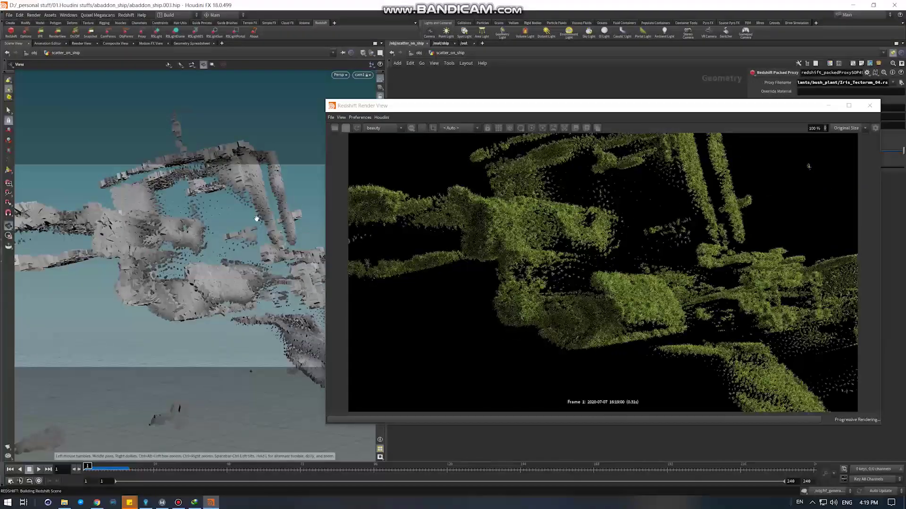
{"action": "mouse_move", "coordinate": [575, 109]}
{"action": "left_mouse_down"}
{"action": "mouse_move", "coordinate": [396, 107]}
{"action": "mouse_move", "coordinate": [329, 131]}
{"action": "left_mouse_up"}
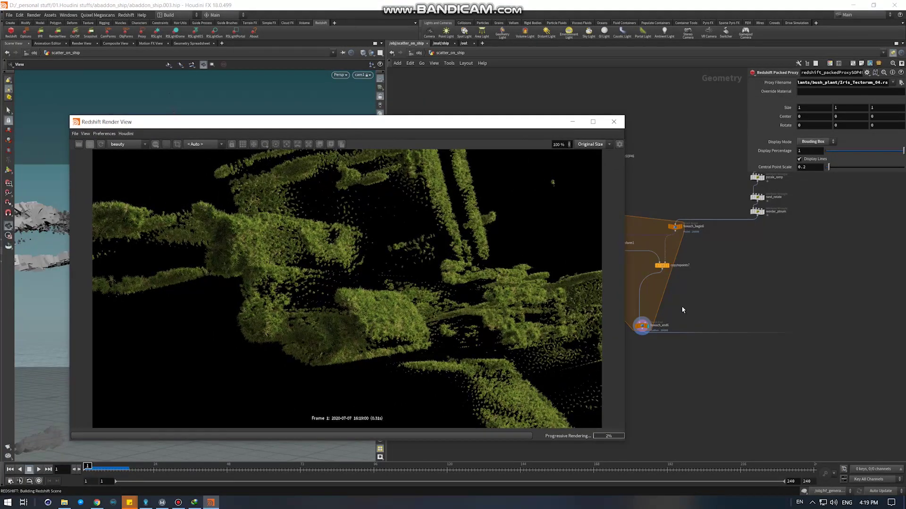
Pan the network to bring the paint2-driven scatter chain into view.
{"action": "scroll", "coordinate": [682, 310], "scroll_direction": "down", "scroll_amount": 3}
{"action": "scroll", "coordinate": [762, 283], "scroll_direction": "down", "scroll_amount": 3}
{"action": "scroll", "coordinate": [768, 302], "scroll_direction": "up", "scroll_amount": 2}
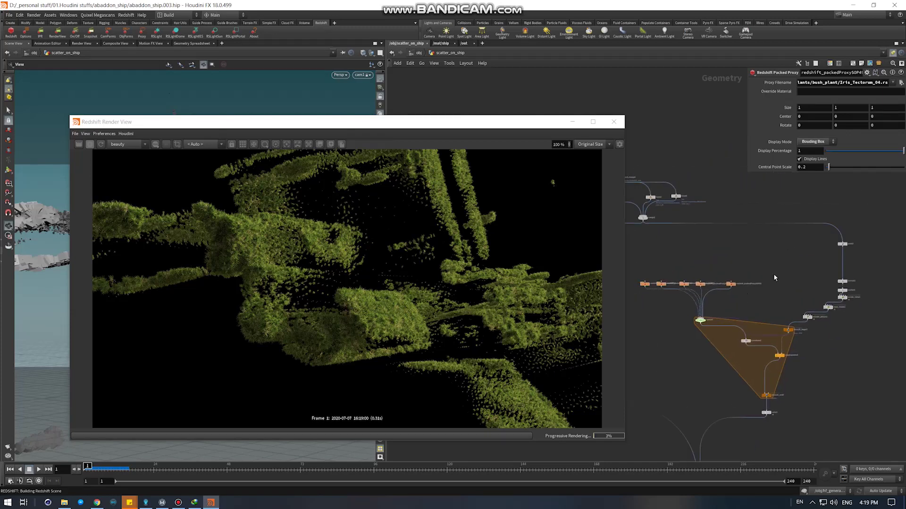
{"action": "middle_click_drag", "start_coordinate": [773, 277], "coordinate": [735, 241]}
{"action": "scroll", "coordinate": [674, 199], "scroll_direction": "up", "scroll_amount": 4}
{"action": "scroll", "coordinate": [685, 233], "scroll_direction": "up", "scroll_amount": 2}
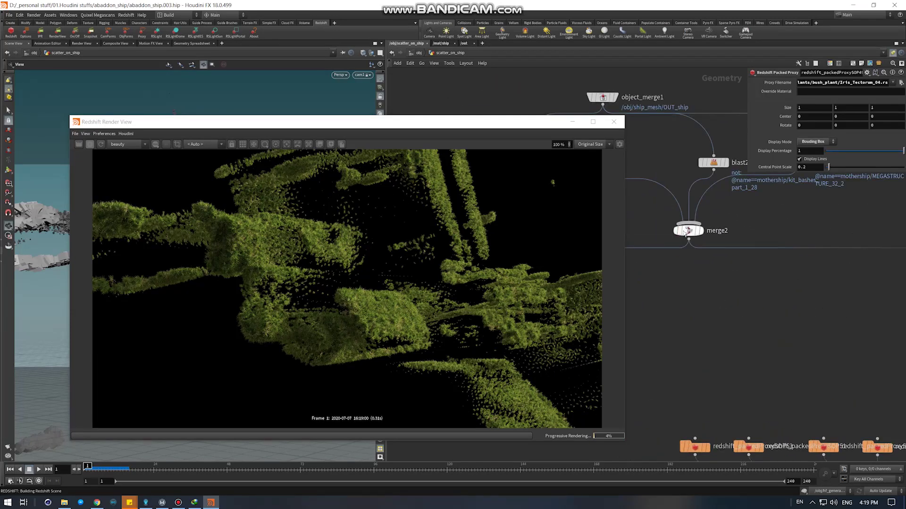
{"action": "scroll", "coordinate": [821, 228], "scroll_direction": "down", "scroll_amount": 3}
{"action": "middle_click_drag", "start_coordinate": [776, 245], "coordinate": [805, 217]}
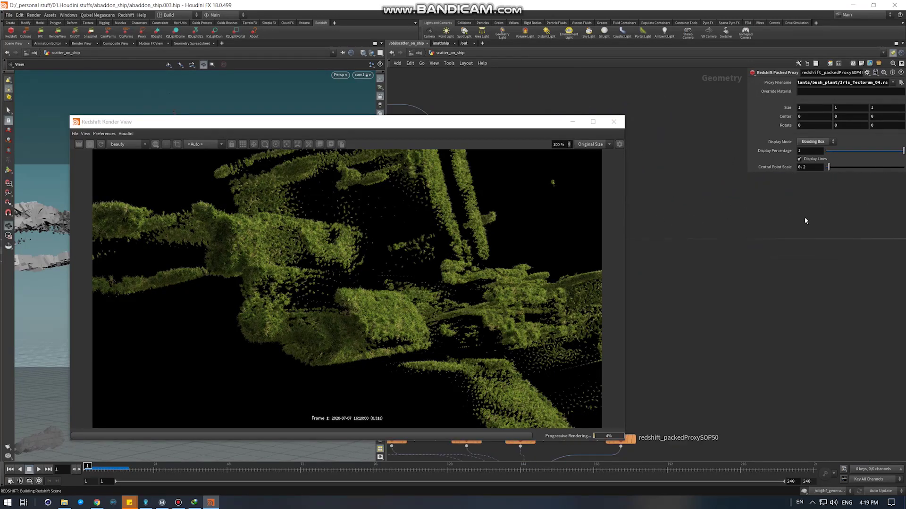
{"action": "scroll", "coordinate": [743, 216], "scroll_direction": "up", "scroll_amount": 3}
{"action": "middle_click_drag", "start_coordinate": [801, 326], "coordinate": [726, 275]}
Inspect the normal, rand_rotate1 and reorder_ptnum1 nodes of the second scatter chain.
{"action": "scroll", "coordinate": [714, 328], "scroll_direction": "down", "scroll_amount": 1}
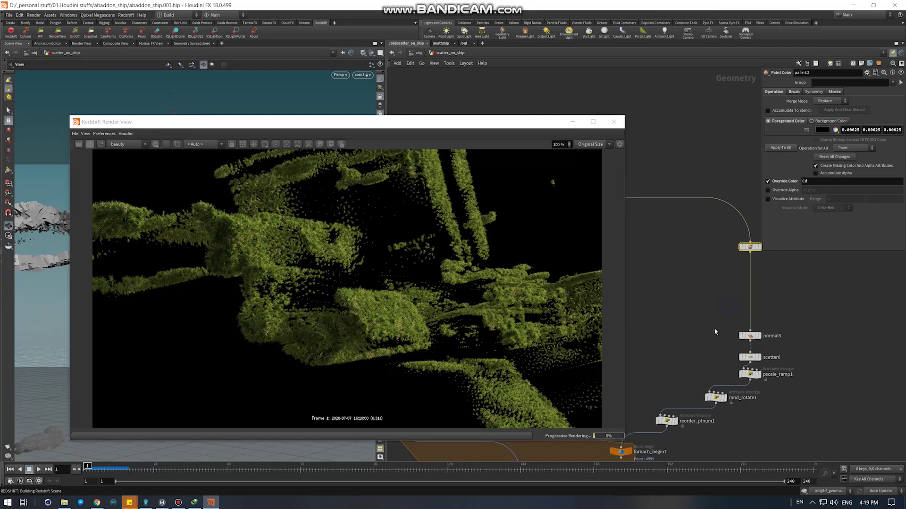
{"action": "left_click", "coordinate": [753, 335]}
{"action": "left_click", "coordinate": [716, 409]}
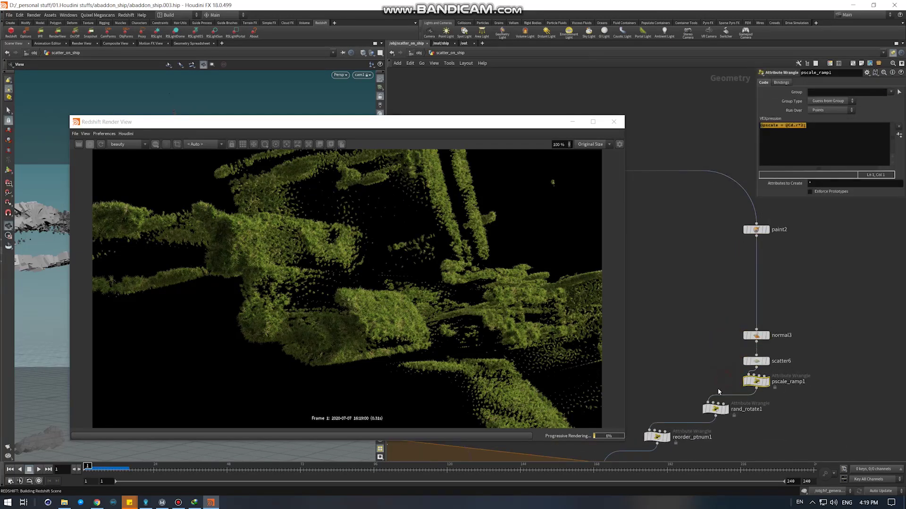
{"action": "middle_click_drag", "start_coordinate": [694, 431], "coordinate": [747, 347]}
{"action": "left_click", "coordinate": [709, 351]}
{"action": "middle_click_drag", "start_coordinate": [704, 404], "coordinate": [807, 316]}
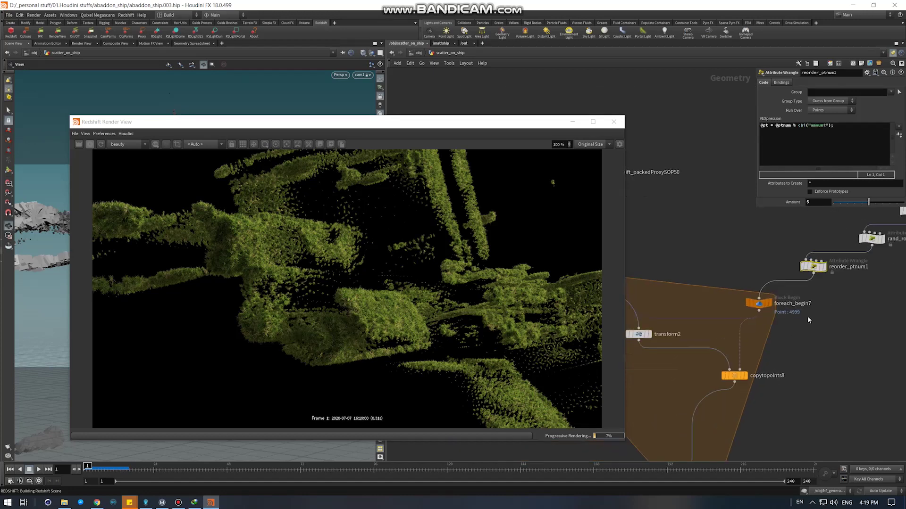
{"action": "middle_click_drag", "start_coordinate": [676, 345], "coordinate": [774, 314]}
Select a plant proxy node and orbit the camera in close over the foliage.
{"action": "scroll", "coordinate": [754, 325], "scroll_direction": "down", "scroll_amount": 2}
{"action": "scroll", "coordinate": [690, 295], "scroll_direction": "up", "scroll_amount": 2}
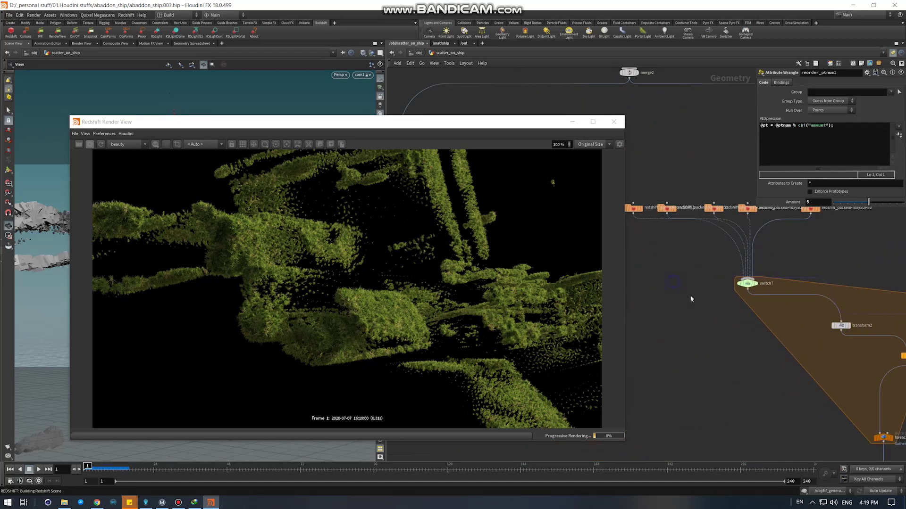
{"action": "left_click", "coordinate": [666, 207]}
{"action": "middle_click_drag", "start_coordinate": [791, 397], "coordinate": [725, 344]}
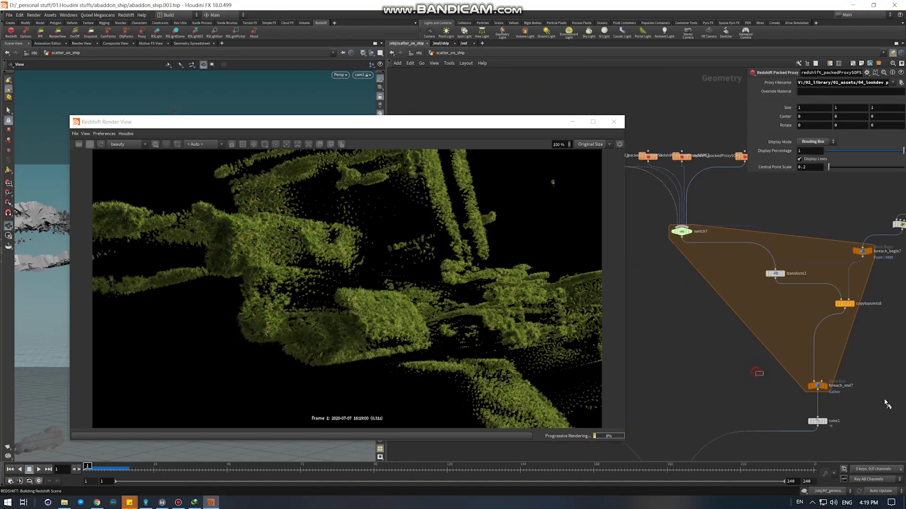
{"action": "left_click_drag", "start_coordinate": [447, 124], "coordinate": [675, 109]}
{"action": "mouse_move", "coordinate": [118, 234]}
{"action": "left_mouse_down"}
{"action": "mouse_move", "coordinate": [153, 241]}
{"action": "mouse_move", "coordinate": [110, 202]}
{"action": "mouse_move", "coordinate": [116, 197]}
{"action": "mouse_move", "coordinate": [101, 207]}
{"action": "left_mouse_up"}
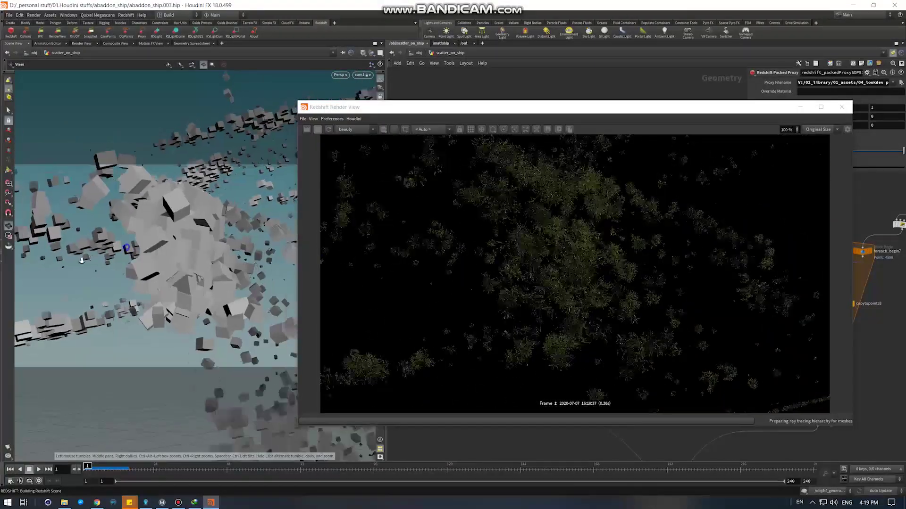
Orbit the view, move the render window aside, and check the tree transform scale.
{"action": "left_click_drag", "start_coordinate": [591, 110], "coordinate": [331, 88]}
{"action": "scroll", "coordinate": [699, 393], "scroll_direction": "down", "scroll_amount": 3}
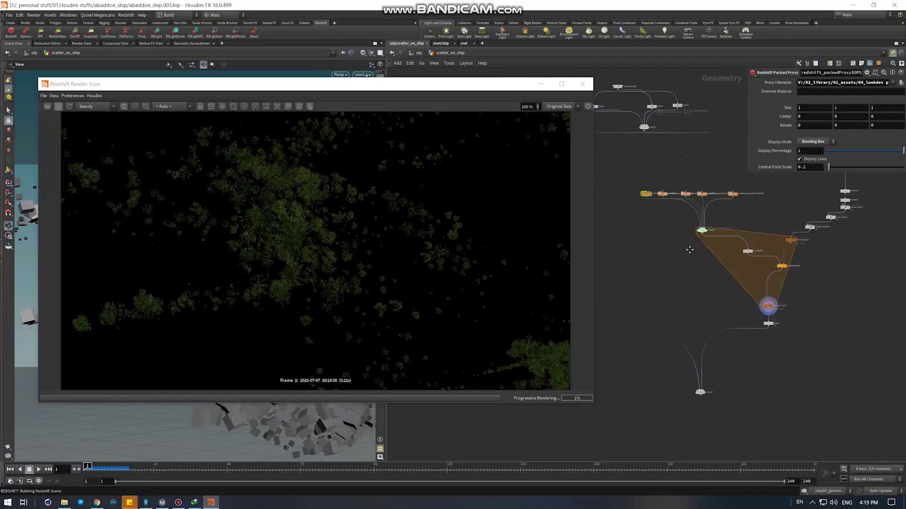
{"action": "middle_click_drag", "start_coordinate": [699, 393], "coordinate": [714, 257]}
{"action": "scroll", "coordinate": [715, 245], "scroll_direction": "up", "scroll_amount": 2}
{"action": "scroll", "coordinate": [717, 222], "scroll_direction": "up", "scroll_amount": 1}
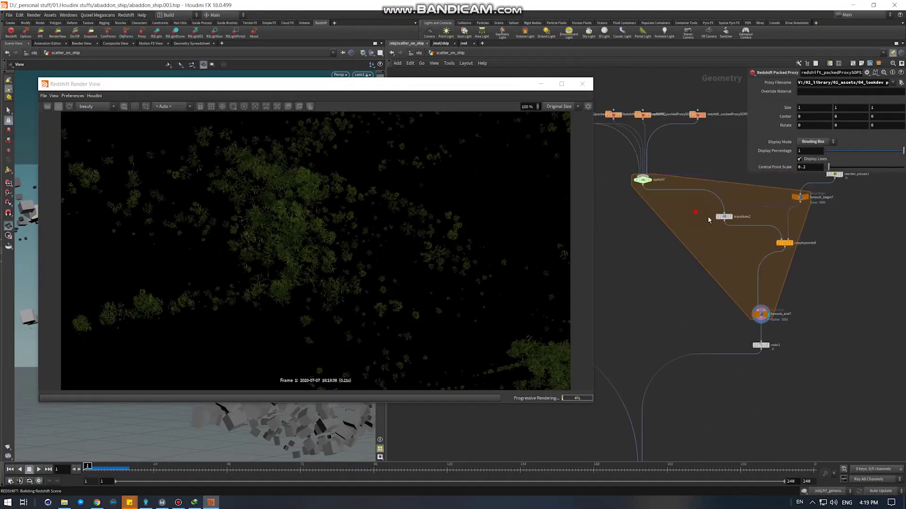
{"action": "left_click", "coordinate": [722, 216]}
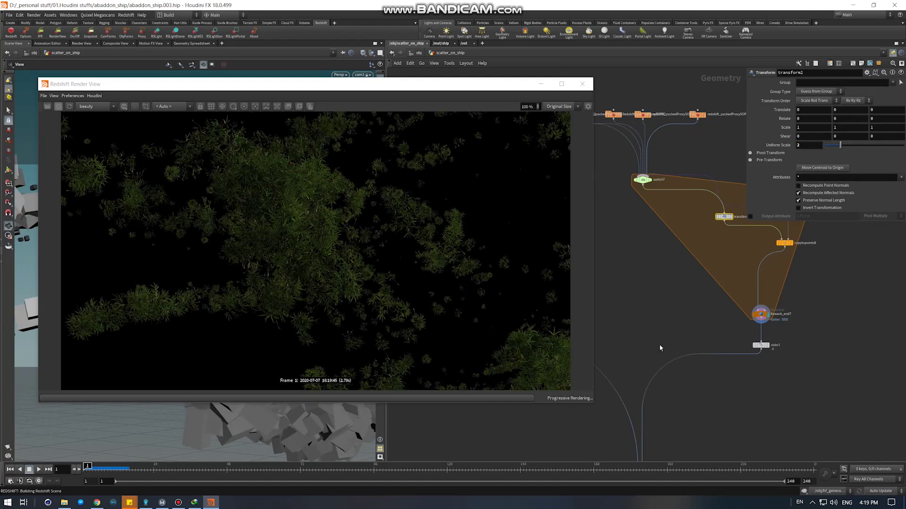
{"action": "scroll", "coordinate": [660, 348], "scroll_direction": "down", "scroll_amount": 3}
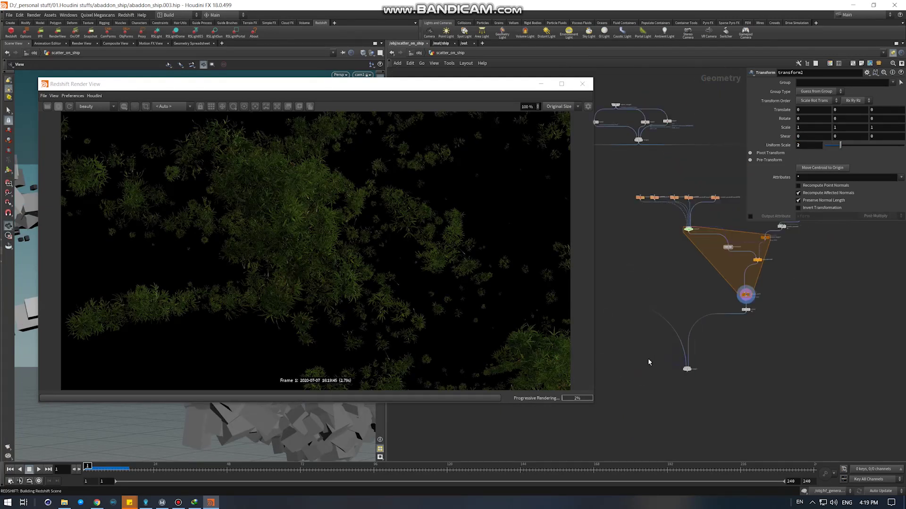
Reposition the loop end node and render window, nudge the view, and return to object level.
{"action": "middle_click_drag", "start_coordinate": [648, 362], "coordinate": [771, 359]}
{"action": "left_click_drag", "start_coordinate": [631, 309], "coordinate": [695, 337]}
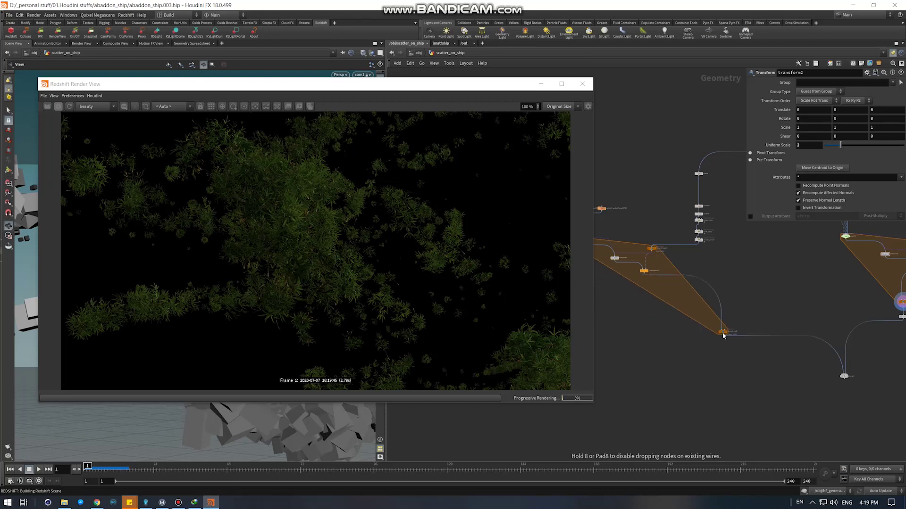
{"action": "middle_click_drag", "start_coordinate": [735, 370], "coordinate": [712, 376]}
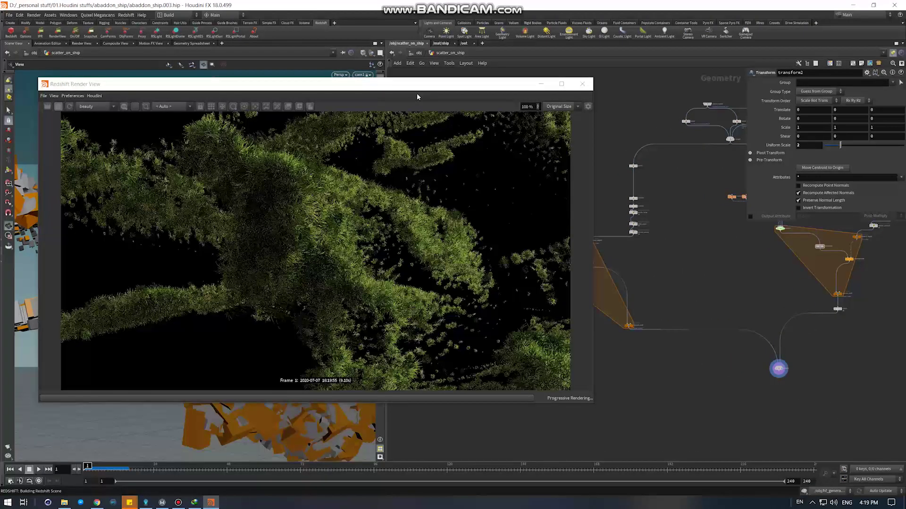
{"action": "left_click_drag", "start_coordinate": [417, 96], "coordinate": [552, 101]}
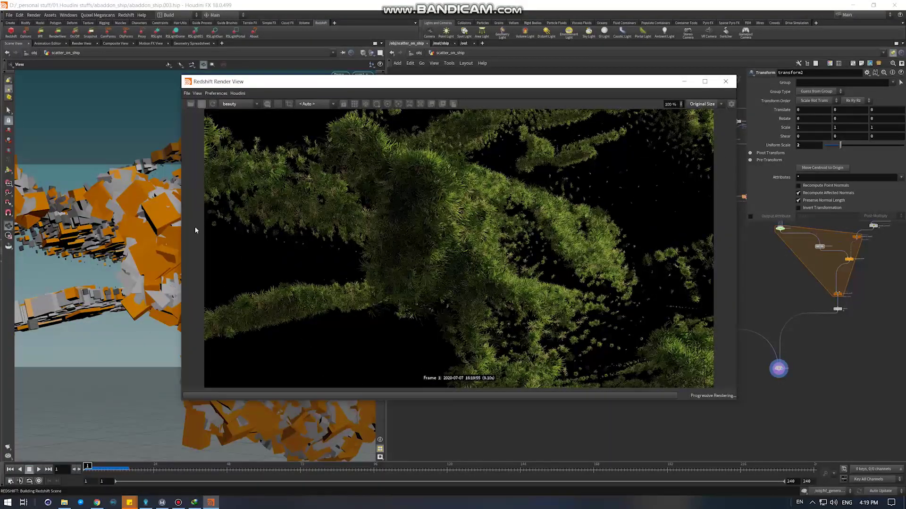
{"action": "left_click_drag", "start_coordinate": [175, 230], "coordinate": [155, 222]}
{"action": "mouse_move", "coordinate": [461, 85]}
{"action": "left_mouse_down"}
{"action": "mouse_move", "coordinate": [455, 115]}
{"action": "mouse_move", "coordinate": [551, 160]}
{"action": "left_mouse_up"}
{"action": "left_click", "coordinate": [418, 52]}
Frame the object-level nodes in the network editor.
{"action": "left_click", "coordinate": [530, 127]}
{"action": "key", "text": "h"}
{"action": "scroll", "coordinate": [624, 115], "scroll_direction": "up", "scroll_amount": 3}
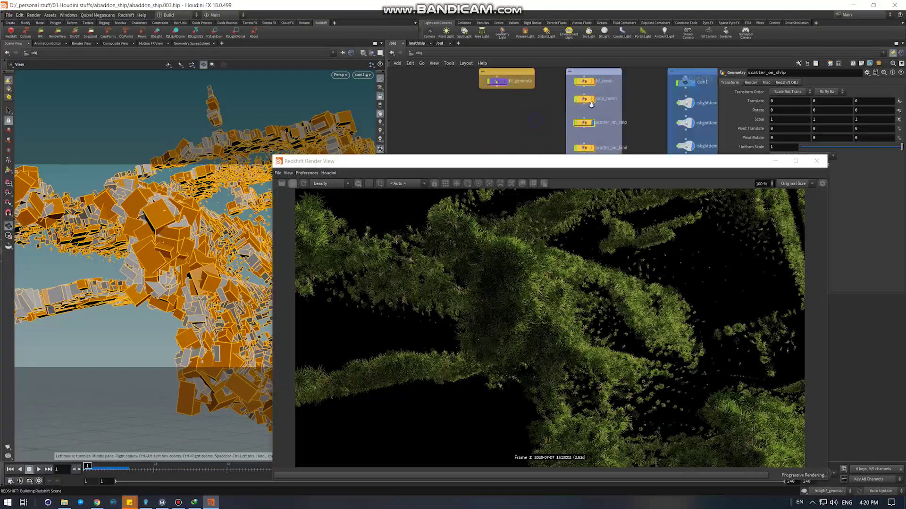
{"action": "scroll", "coordinate": [613, 127], "scroll_direction": "up", "scroll_amount": 3}
{"action": "scroll", "coordinate": [599, 142], "scroll_direction": "up", "scroll_amount": 3}
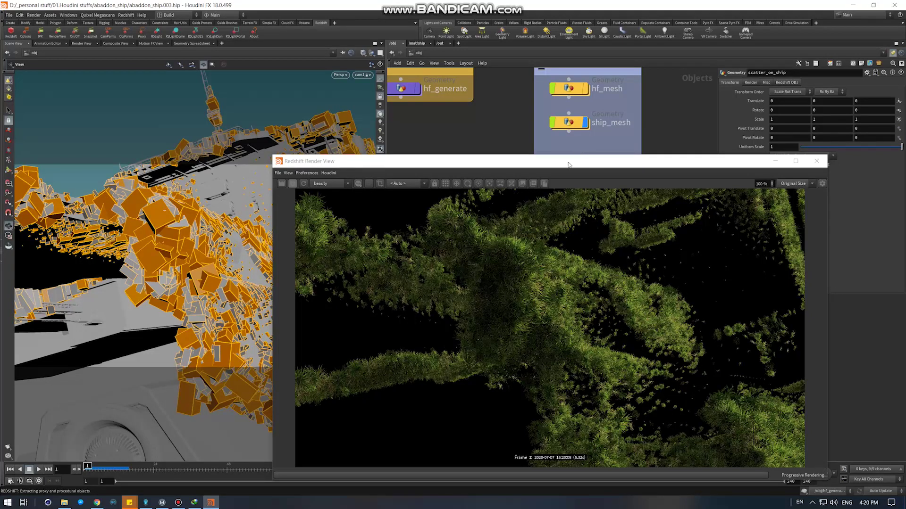
Move the render window and orbit the camera to frame the whole ship side.
{"action": "left_click_drag", "start_coordinate": [574, 165], "coordinate": [608, 87]}
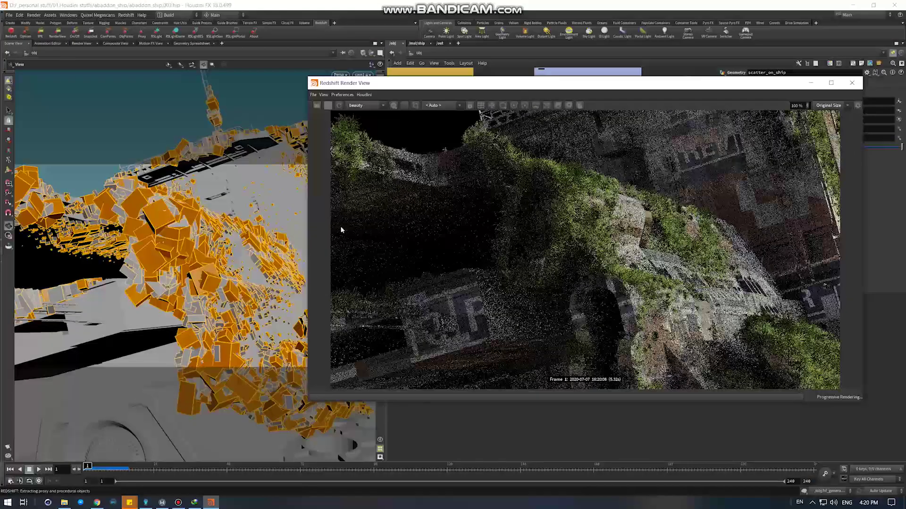
{"action": "left_click_drag", "start_coordinate": [217, 236], "coordinate": [235, 237]}
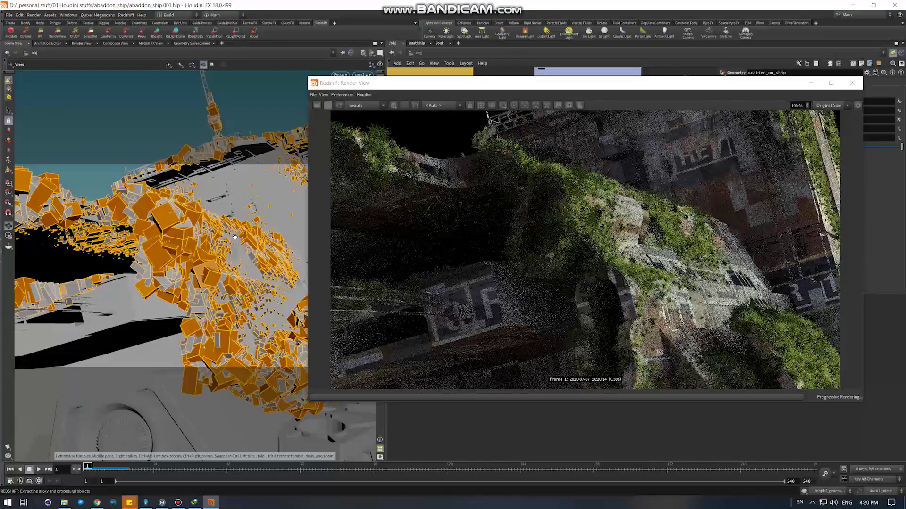
{"action": "mouse_move", "coordinate": [229, 239]}
{"action": "left_mouse_down"}
{"action": "mouse_move", "coordinate": [137, 282]}
{"action": "mouse_move", "coordinate": [188, 254]}
{"action": "left_mouse_up"}
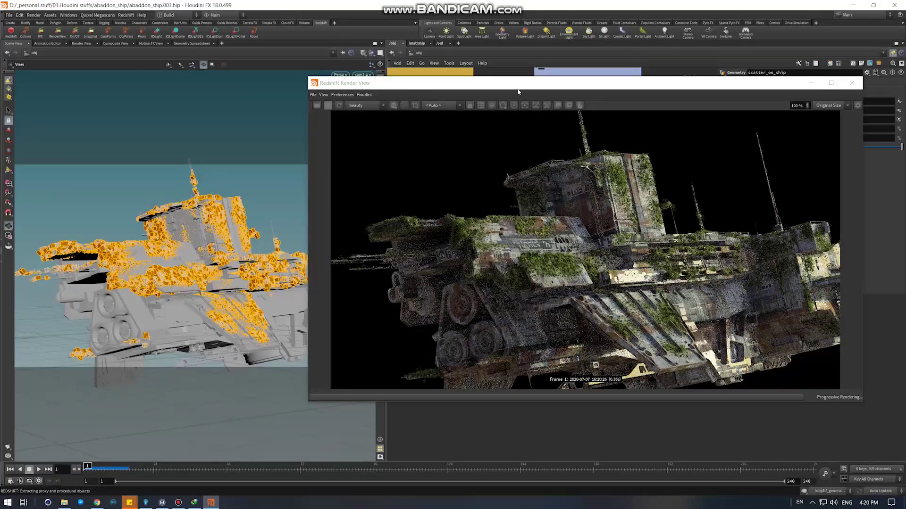
{"action": "left_click_drag", "start_coordinate": [518, 90], "coordinate": [265, 112]}
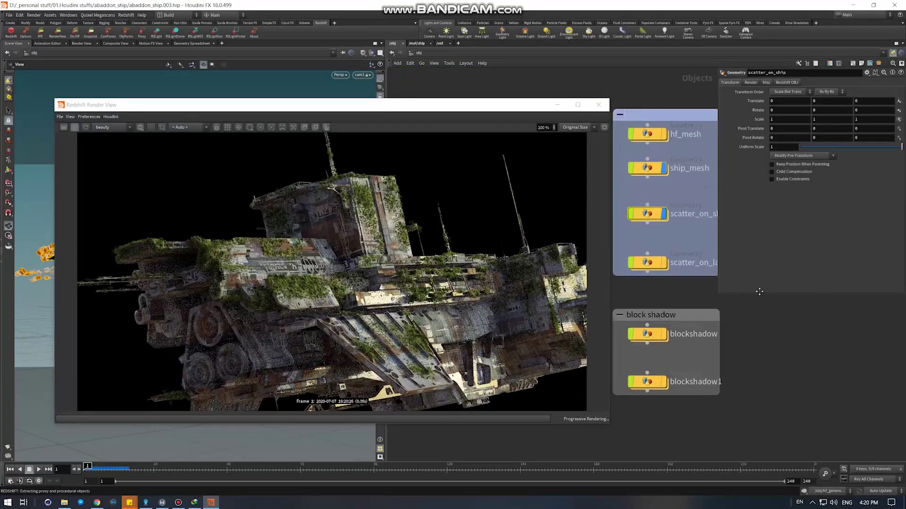
Hide the parameter dialog, select scatter_on_ship, and bring the finished render forward.
{"action": "key", "text": "p"}
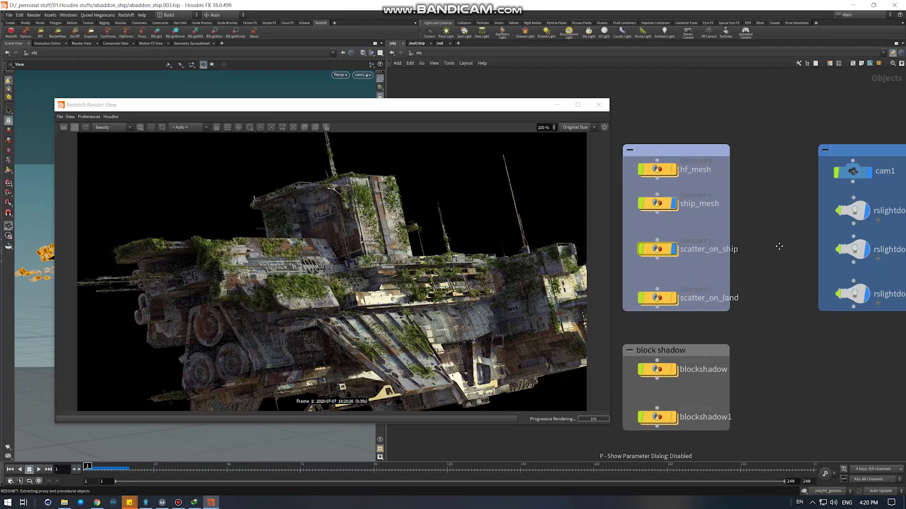
{"action": "middle_click_drag", "start_coordinate": [778, 246], "coordinate": [822, 219]}
{"action": "left_click", "coordinate": [699, 176]}
{"action": "left_click", "coordinate": [699, 221]}
{"action": "left_click", "coordinate": [104, 143]}
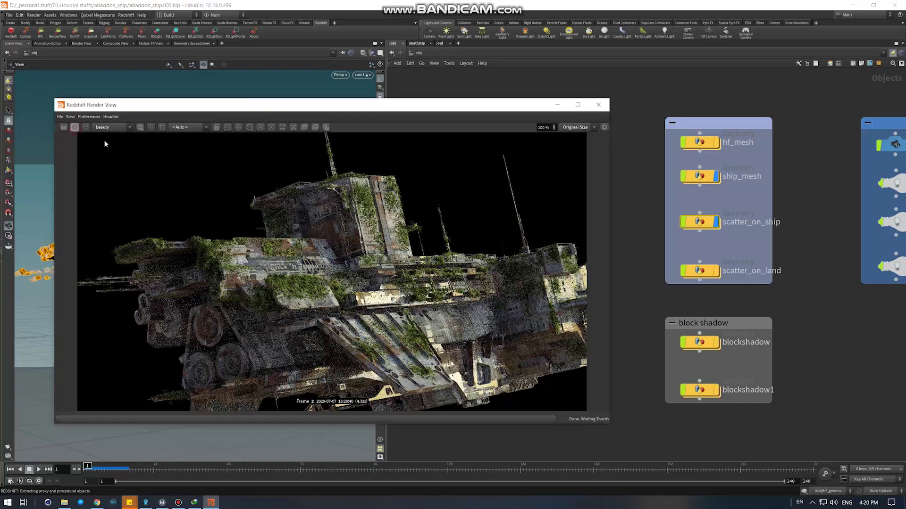
{"action": "left_click", "coordinate": [659, 229]}
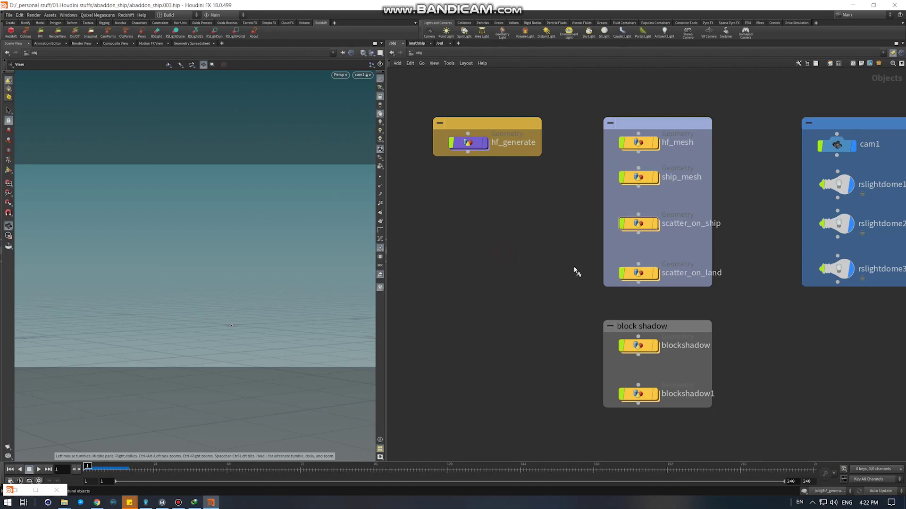
Display scatter_on_land with hf_mesh, dive into scatter_on_land, and restore the render window.
{"action": "left_click", "coordinate": [655, 273]}
{"action": "left_click_drag", "start_coordinate": [580, 256], "coordinate": [669, 282]}
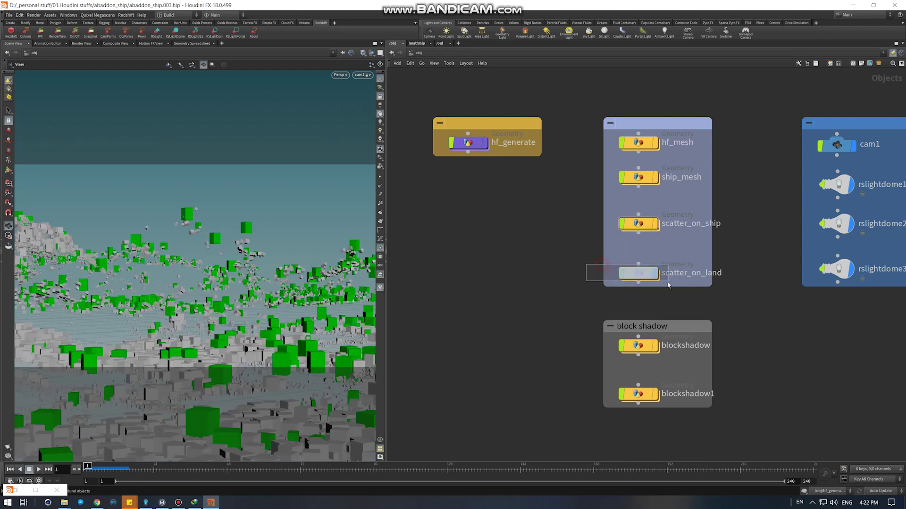
{"action": "left_click", "coordinate": [655, 142]}
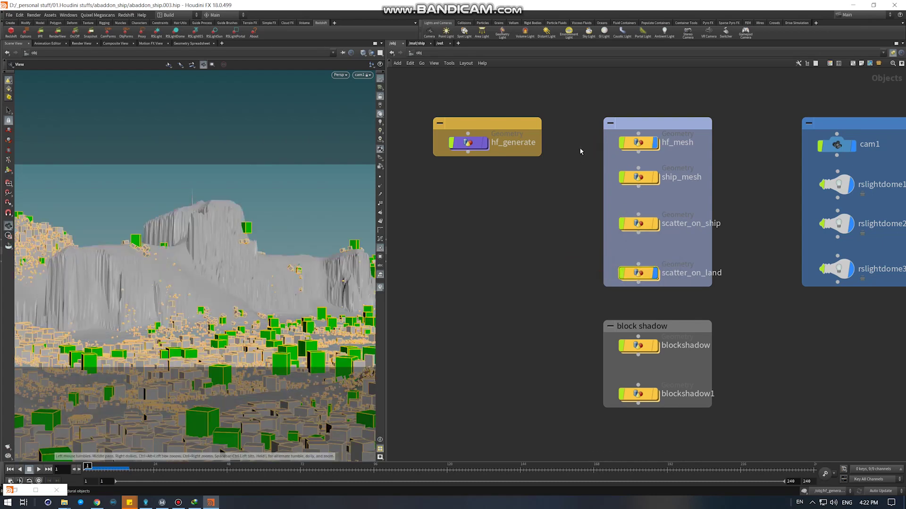
{"action": "double_click", "coordinate": [635, 273]}
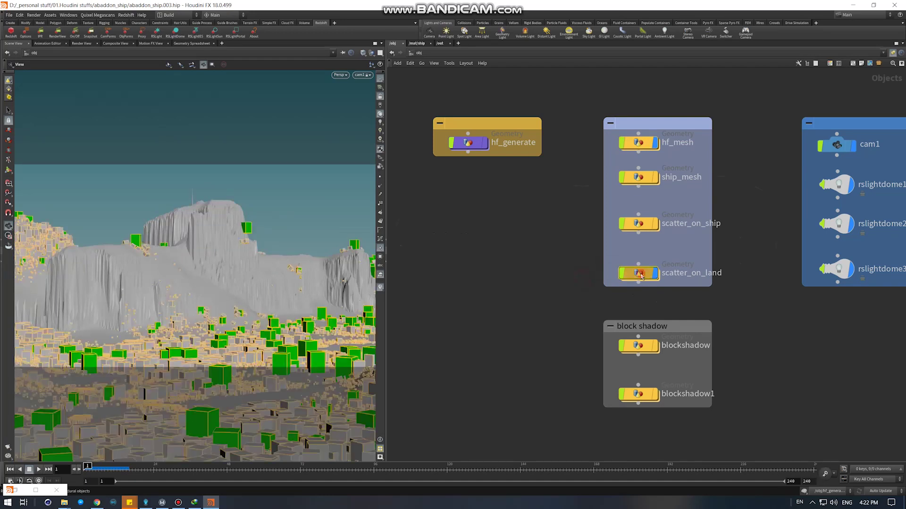
{"action": "mouse_move", "coordinate": [222, 274]}
{"action": "left_mouse_down"}
{"action": "mouse_move", "coordinate": [255, 303]}
{"action": "mouse_move", "coordinate": [224, 229]}
{"action": "mouse_move", "coordinate": [183, 247]}
{"action": "left_mouse_up"}
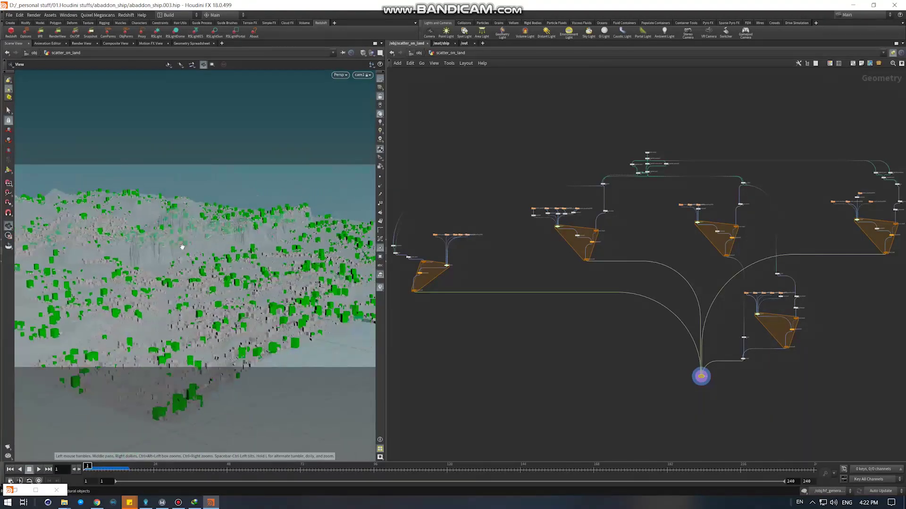
{"action": "double_click", "coordinate": [23, 491]}
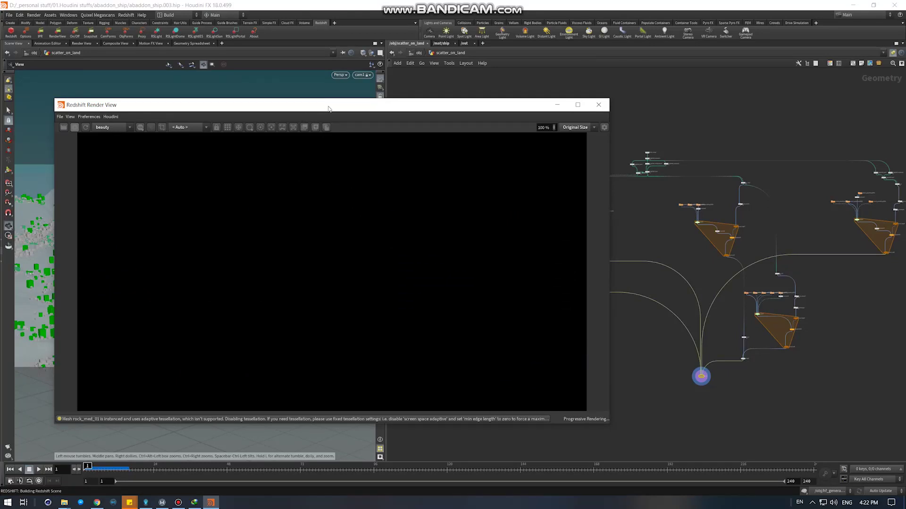
Re-render the terrain scatter in Redshift from a closer view.
{"action": "left_click_drag", "start_coordinate": [328, 109], "coordinate": [607, 60]}
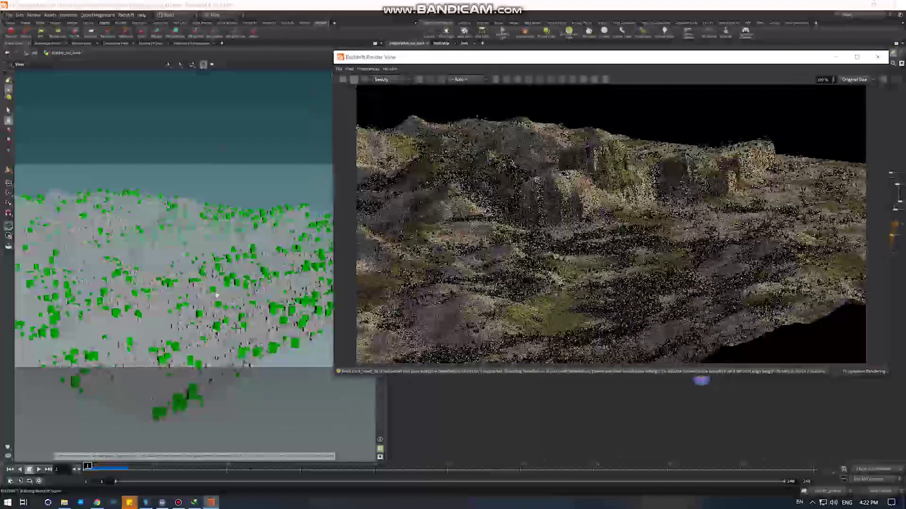
{"action": "scroll", "coordinate": [312, 306], "scroll_direction": "up", "scroll_amount": 3}
{"action": "scroll", "coordinate": [203, 266], "scroll_direction": "up", "scroll_amount": 4}
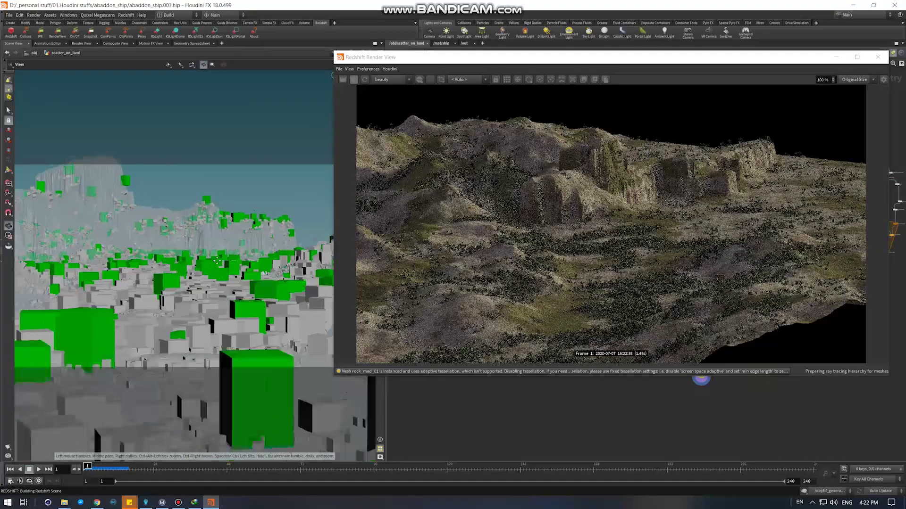
{"action": "scroll", "coordinate": [198, 269], "scroll_direction": "down", "scroll_amount": 2}
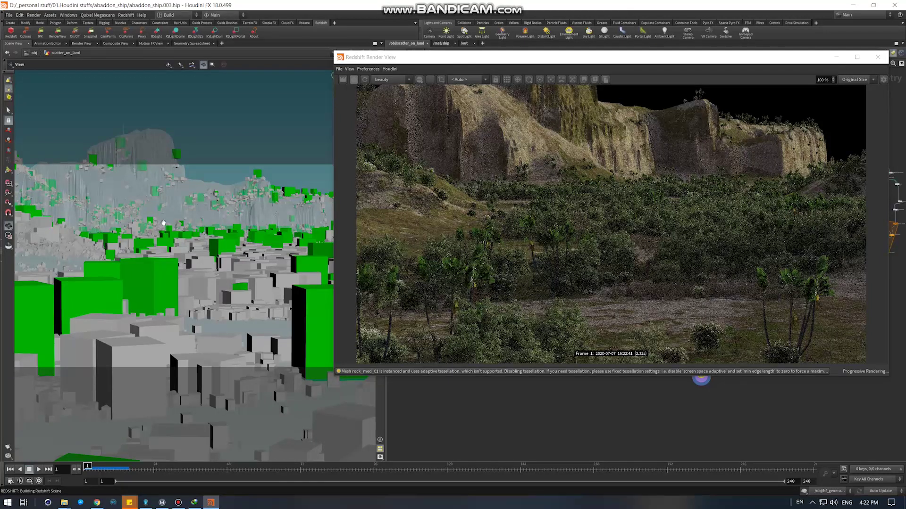
{"action": "right_click_drag", "start_coordinate": [149, 221], "coordinate": [250, 243]}
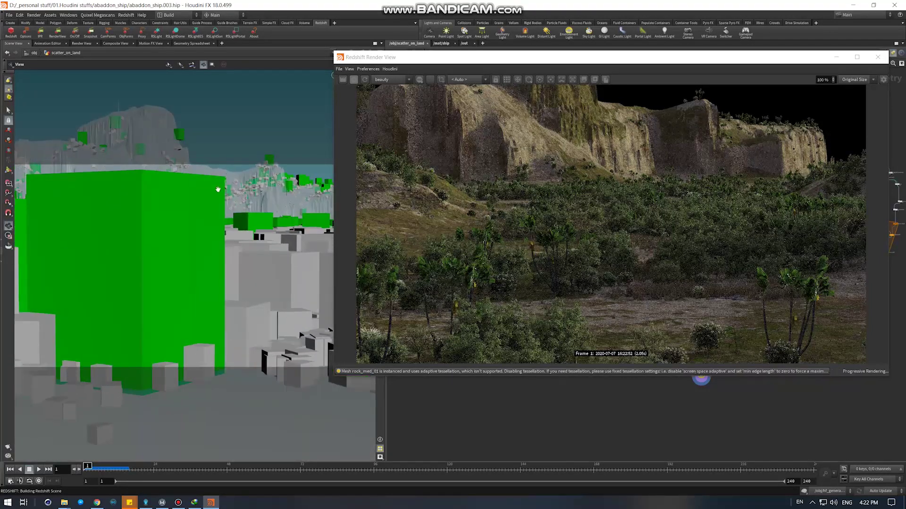
{"action": "left_click", "coordinate": [342, 81]}
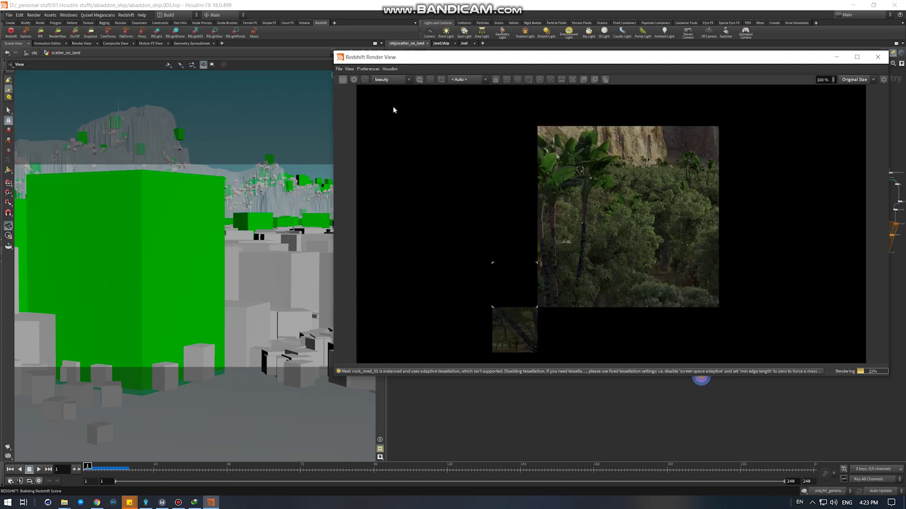
Stop the Redshift render and minimize the Render View.
{"action": "left_click", "coordinate": [343, 84]}
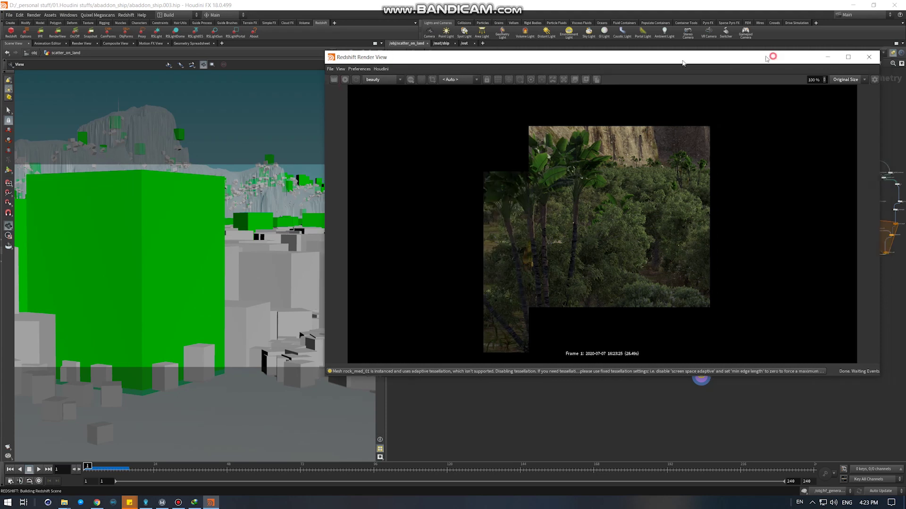
{"action": "left_click_drag", "start_coordinate": [780, 59], "coordinate": [577, 59]}
{"action": "left_click", "coordinate": [633, 57]}
{"action": "scroll", "coordinate": [614, 156], "scroll_direction": "up", "scroll_amount": 8}
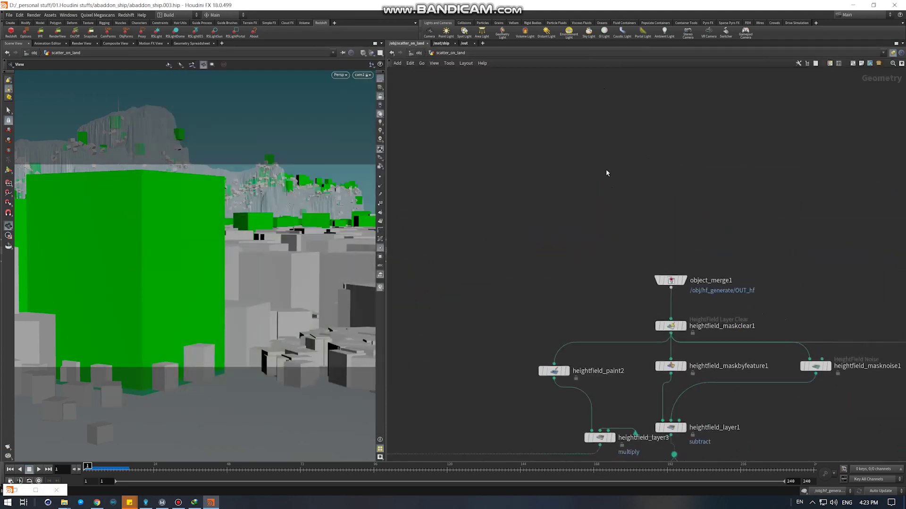
Enter scatter_on_land and view the merged heightfield's red mask from top and low angles.
{"action": "left_click", "coordinate": [391, 52]}
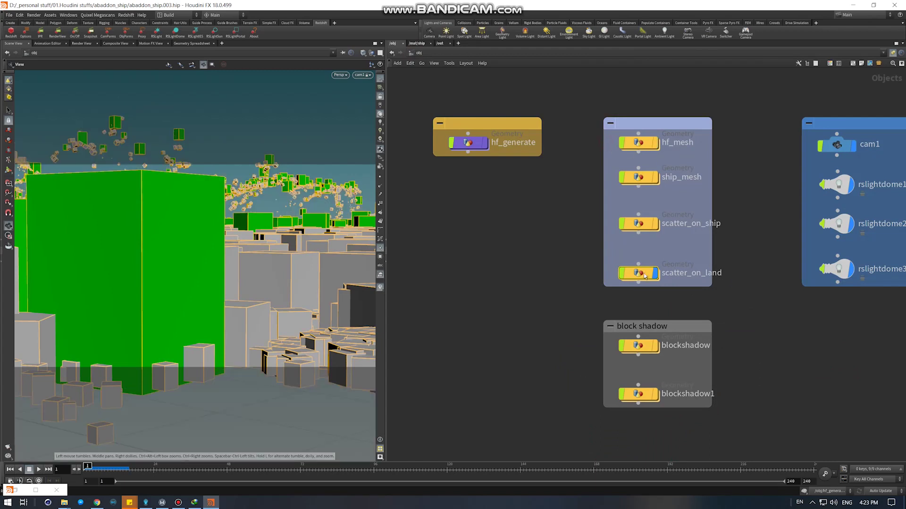
{"action": "double_click", "coordinate": [641, 273]}
{"action": "key", "text": "r"}
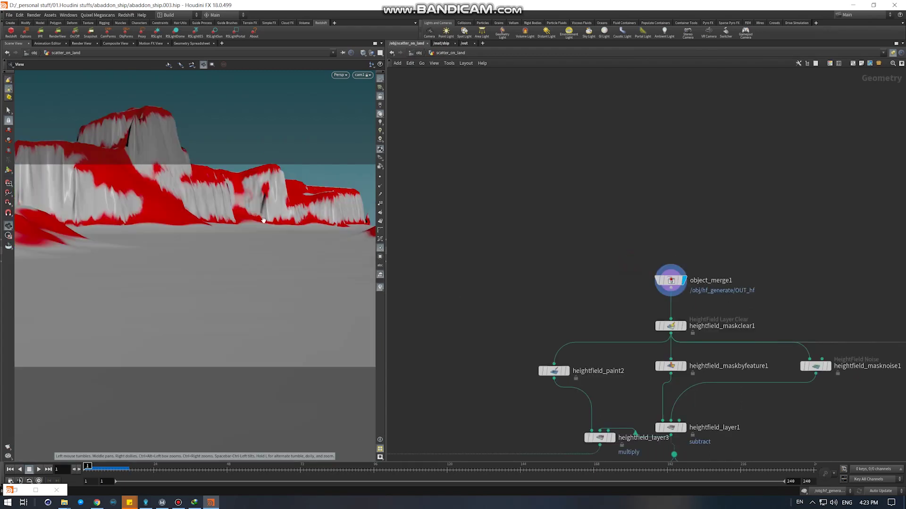
{"action": "left_click_drag", "start_coordinate": [263, 220], "coordinate": [141, 216]}
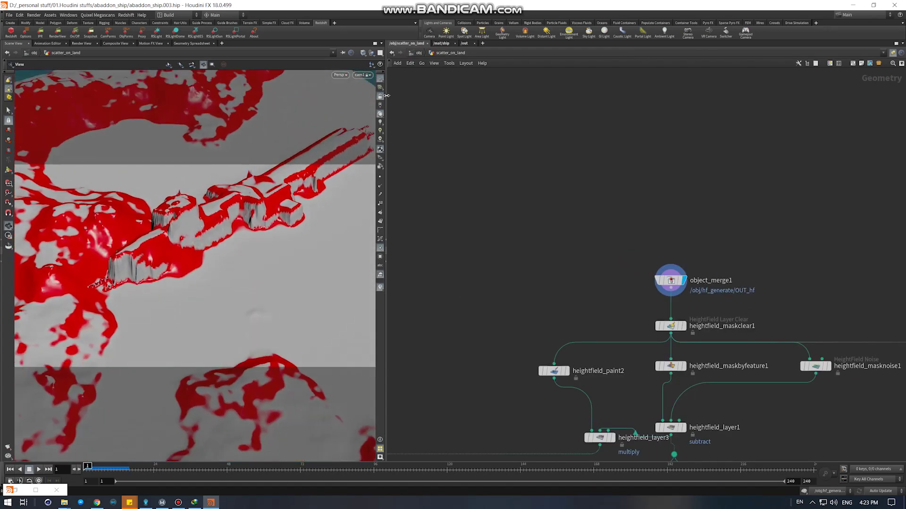
{"action": "left_click_drag", "start_coordinate": [236, 245], "coordinate": [302, 265]}
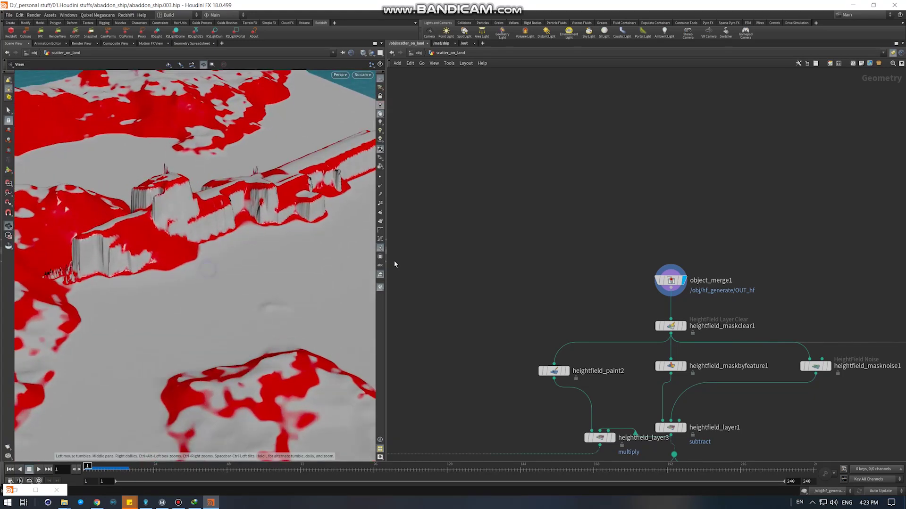
{"action": "key", "text": "r"}
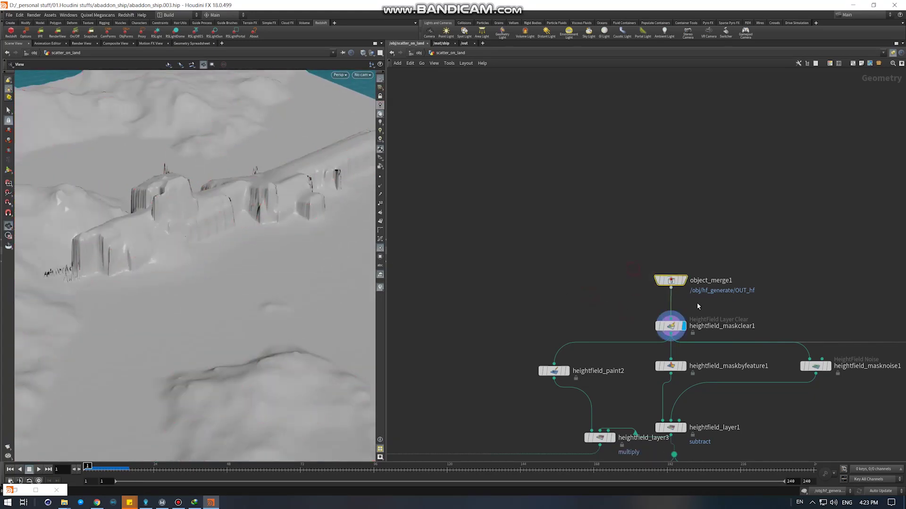
Follow object_merge1's reference to the OUT_hf node in hf_generate.
{"action": "key", "text": "p"}
{"action": "middle_click_drag", "start_coordinate": [574, 247], "coordinate": [477, 198]}
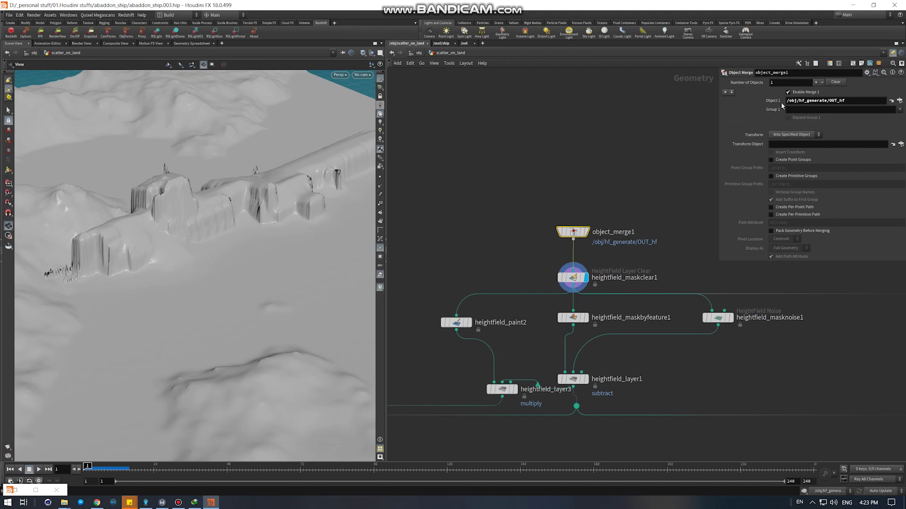
{"action": "left_click", "coordinate": [899, 101]}
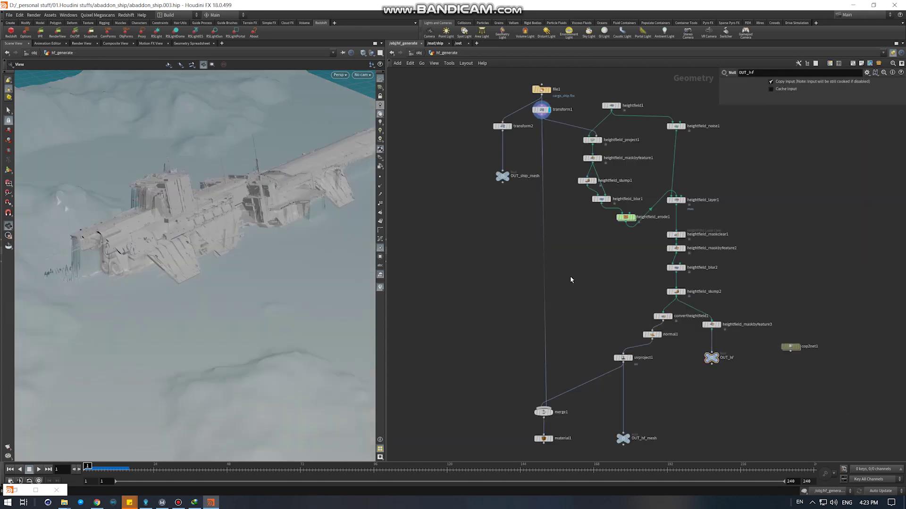
{"action": "scroll", "coordinate": [571, 280], "scroll_direction": "down", "scroll_amount": 1}
{"action": "scroll", "coordinate": [580, 316], "scroll_direction": "down", "scroll_amount": 3}
{"action": "middle_click_drag", "start_coordinate": [603, 259], "coordinate": [574, 324]}
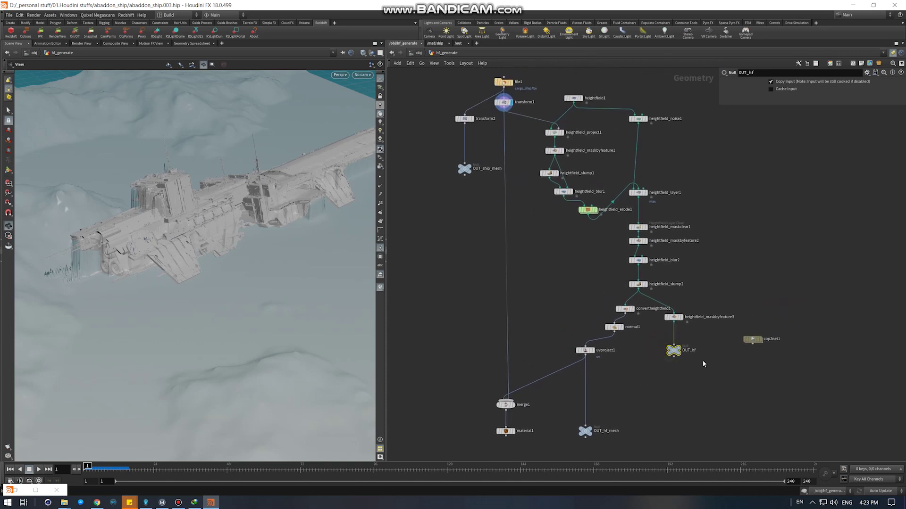
{"action": "scroll", "coordinate": [703, 364], "scroll_direction": "up", "scroll_amount": 5}
Return to /obj and dive back into the scatter_on_land network.
{"action": "left_click", "coordinate": [419, 53]}
{"action": "left_click", "coordinate": [536, 276]}
{"action": "double_click", "coordinate": [639, 273]}
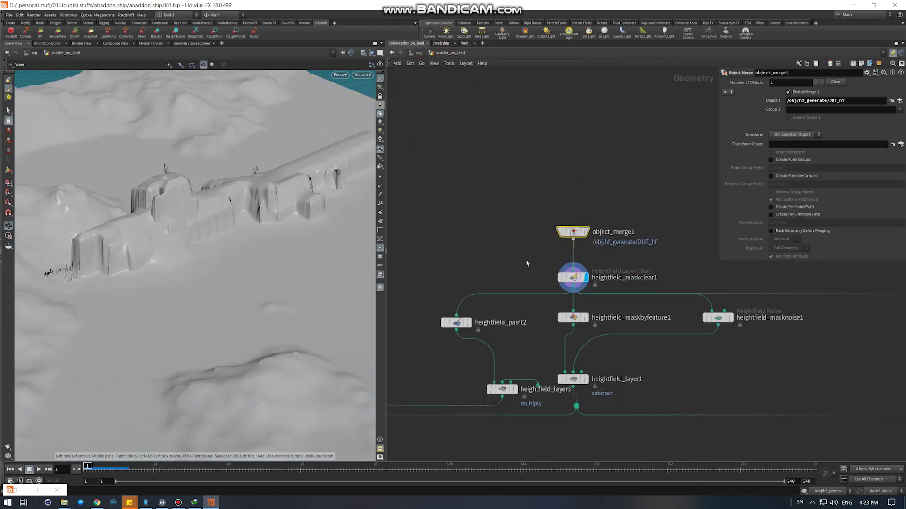
{"action": "scroll", "coordinate": [523, 250], "scroll_direction": "down", "scroll_amount": 3}
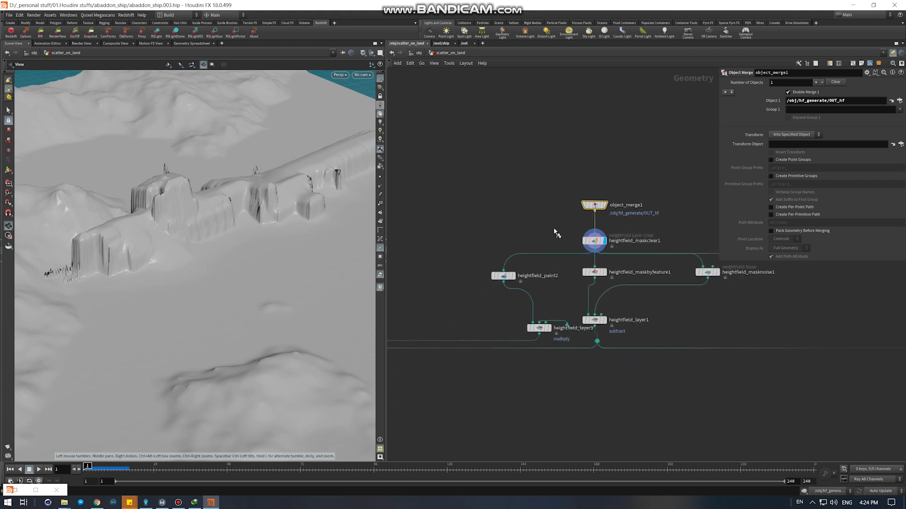
Preview the maskclear1 and object_merge1 masks, then select heightfield_paint2.
{"action": "left_click", "coordinate": [589, 244]}
{"action": "left_click", "coordinate": [604, 205]}
{"action": "left_click", "coordinate": [605, 241]}
{"action": "left_click", "coordinate": [492, 276]}
{"action": "mouse_move", "coordinate": [227, 301]}
{"action": "left_mouse_down"}
{"action": "mouse_move", "coordinate": [239, 278]}
{"action": "mouse_move", "coordinate": [215, 297]}
{"action": "left_mouse_up"}
Paint tree-mask strokes across the terrain's left side, undoing a stray zigzag.
{"action": "key", "text": "Return"}
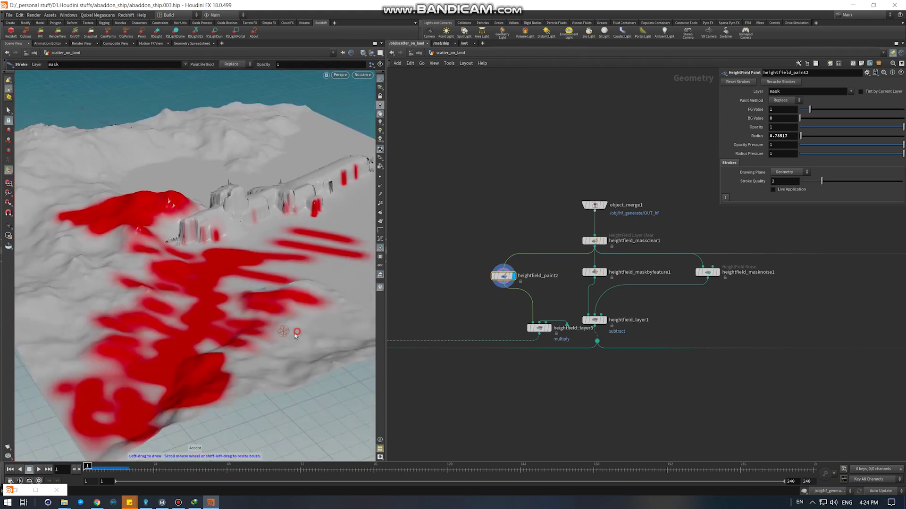
{"action": "left_click_drag", "start_coordinate": [294, 333], "coordinate": [271, 370]}
{"action": "scroll", "coordinate": [295, 344], "scroll_direction": "up", "scroll_amount": 5}
{"action": "key", "text": "ctrl+z"}
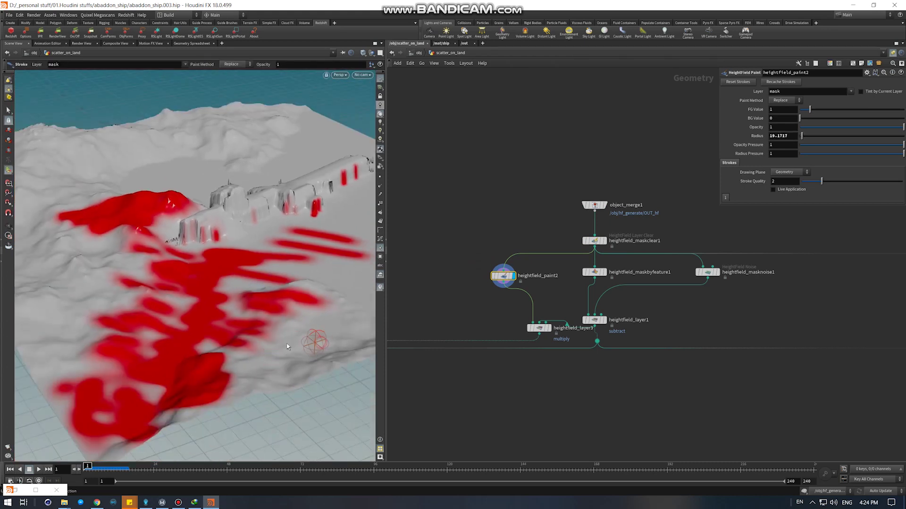
{"action": "left_click_drag", "start_coordinate": [127, 302], "coordinate": [61, 284]}
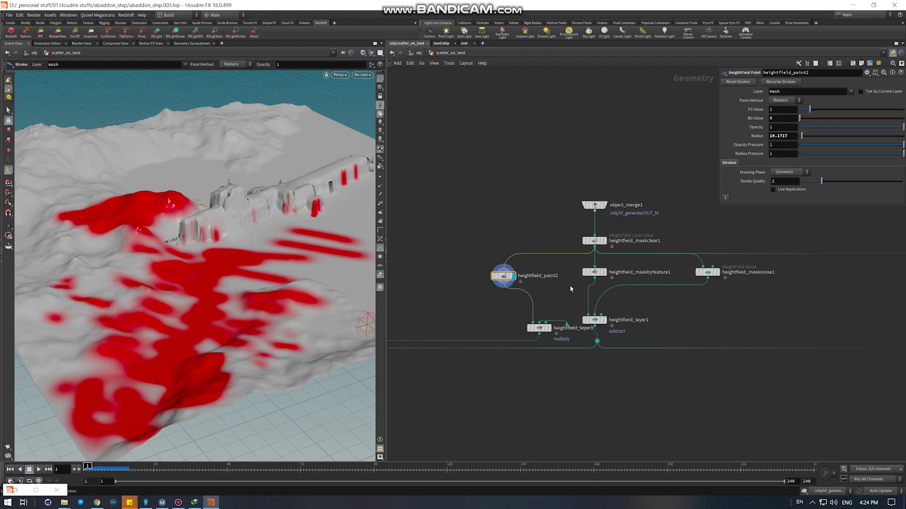
Set heightfield_maskbyfeature1's Max Height to 77.9 from the computed height range.
{"action": "key", "text": "r"}
{"action": "left_click", "coordinate": [595, 272]}
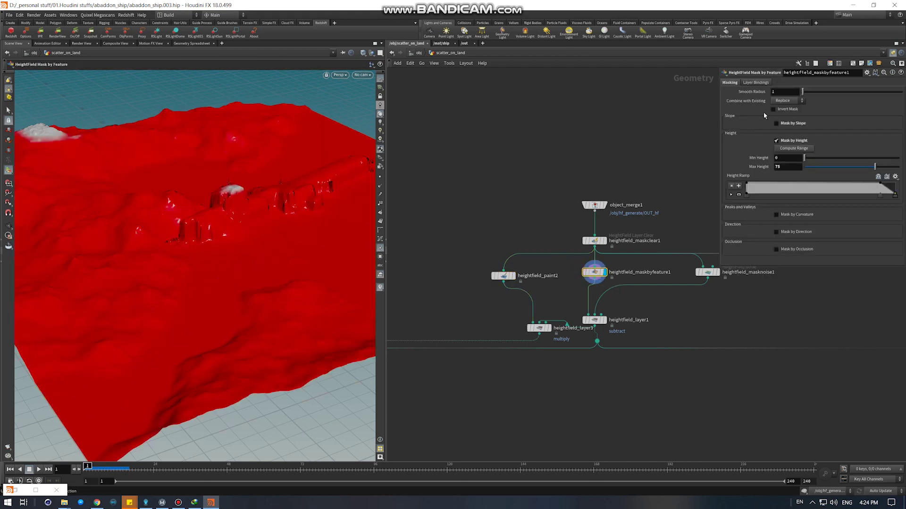
{"action": "left_click", "coordinate": [790, 149]}
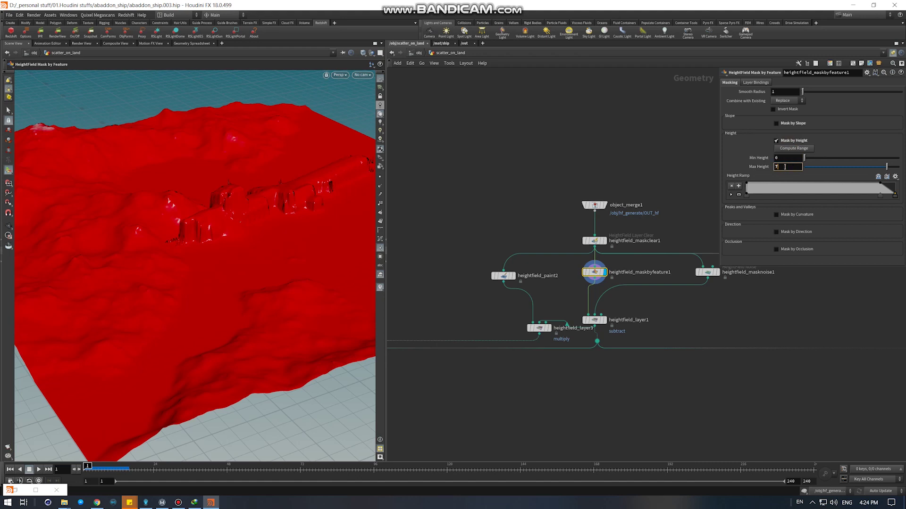
{"action": "type", "text": "5"}
{"action": "key", "text": "Return"}
{"action": "left_click_drag", "start_coordinate": [875, 167], "coordinate": [878, 171]}
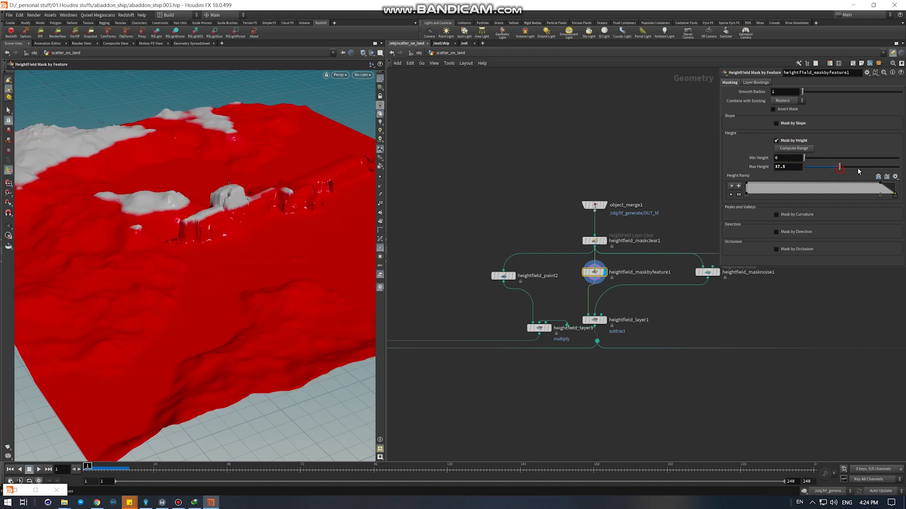
Set heightfield_masknoise1's Amplitude to 1.5.
{"action": "mouse_move", "coordinate": [634, 202]}
{"action": "middle_mouse_down"}
{"action": "mouse_move", "coordinate": [554, 210]}
{"action": "mouse_move", "coordinate": [641, 203]}
{"action": "middle_mouse_up"}
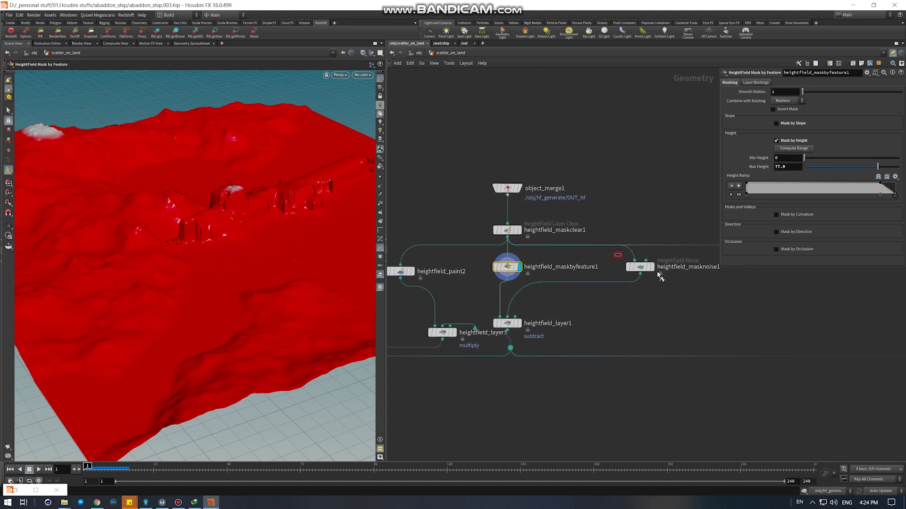
{"action": "left_click", "coordinate": [651, 267]}
{"action": "left_click_drag", "start_coordinate": [606, 262], "coordinate": [682, 286]}
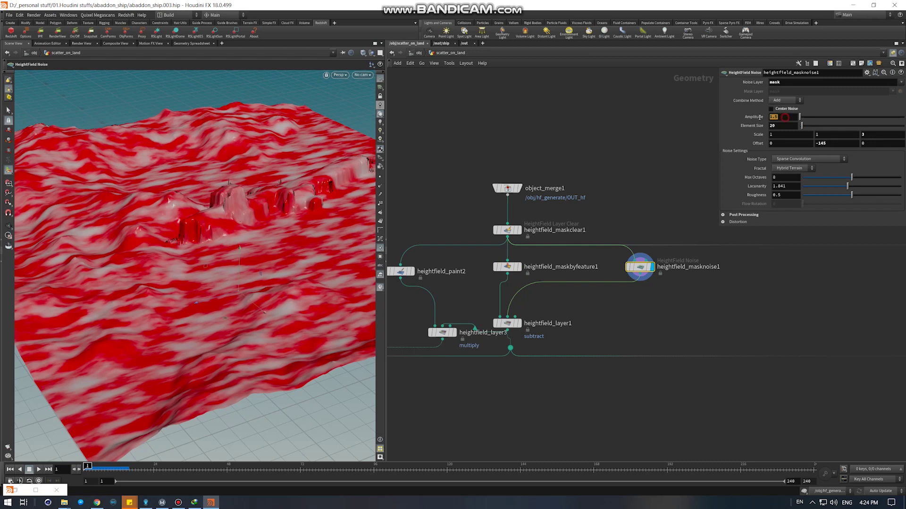
{"action": "left_click_drag", "start_coordinate": [800, 117], "coordinate": [812, 121]}
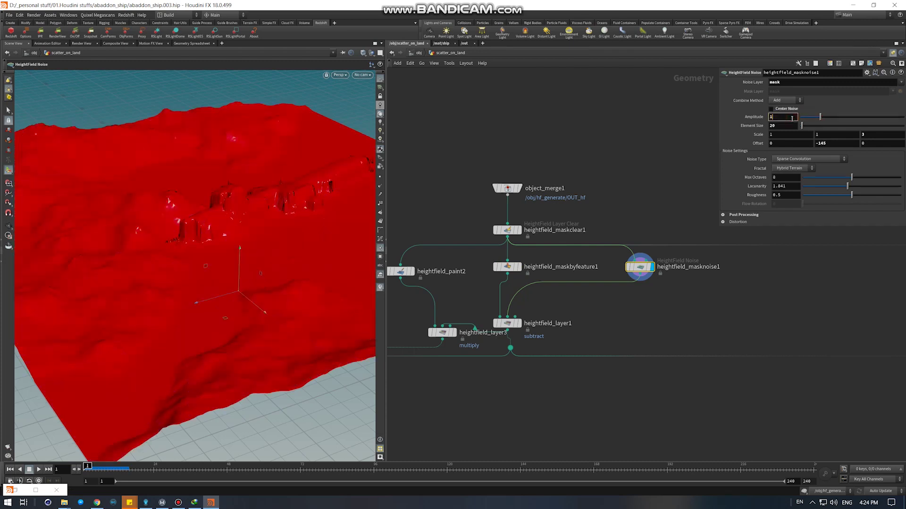
{"action": "type", "text": ".5"}
{"action": "key", "text": "Return"}
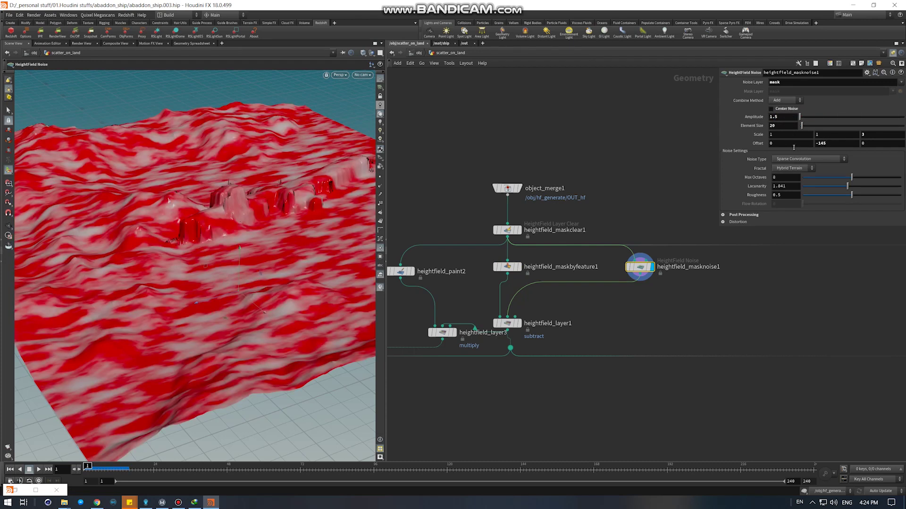
Reposition heightfield_layer1 and display its combined mask.
{"action": "middle_click_drag", "start_coordinate": [572, 294], "coordinate": [604, 279]}
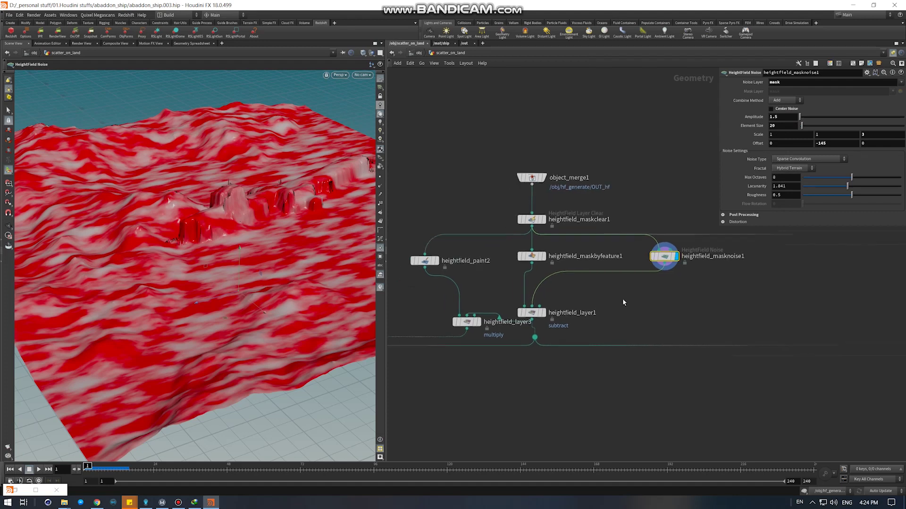
{"action": "mouse_move", "coordinate": [526, 311]}
{"action": "left_mouse_down"}
{"action": "mouse_move", "coordinate": [560, 292]}
{"action": "mouse_move", "coordinate": [654, 306]}
{"action": "left_mouse_up"}
{"action": "left_click", "coordinate": [590, 288]}
Set heightfield_layer1's Layer Mode back to Subtract after trying Add.
{"action": "left_click", "coordinate": [783, 82]}
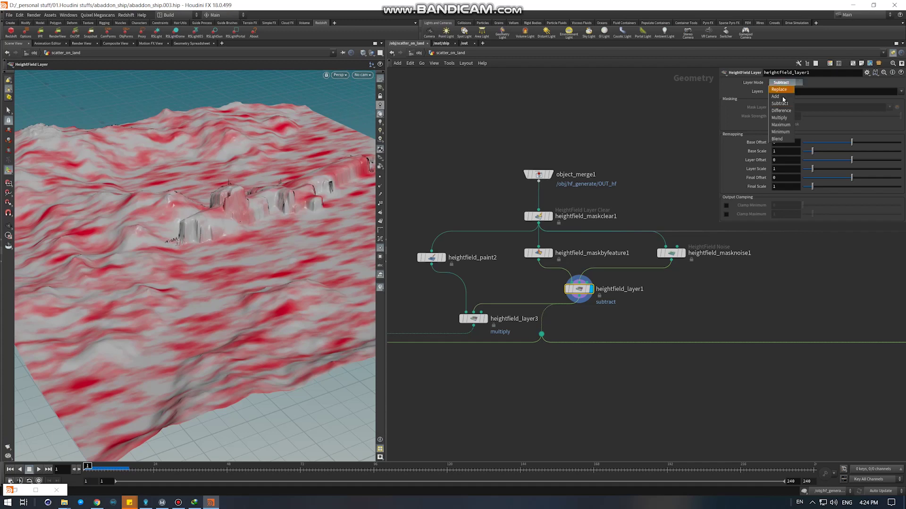
{"action": "left_click", "coordinate": [775, 97]}
{"action": "left_click", "coordinate": [780, 103]}
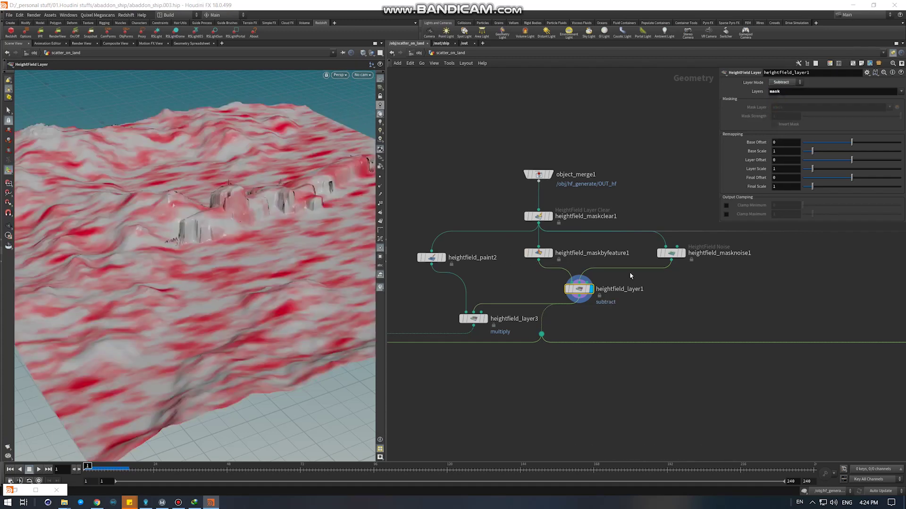
{"action": "scroll", "coordinate": [536, 265], "scroll_direction": "up", "scroll_amount": 3}
Step through the maskbyfeature1, noise and heightfield_layer1 mask results.
{"action": "left_click", "coordinate": [480, 241]}
{"action": "right_click", "coordinate": [542, 281]}
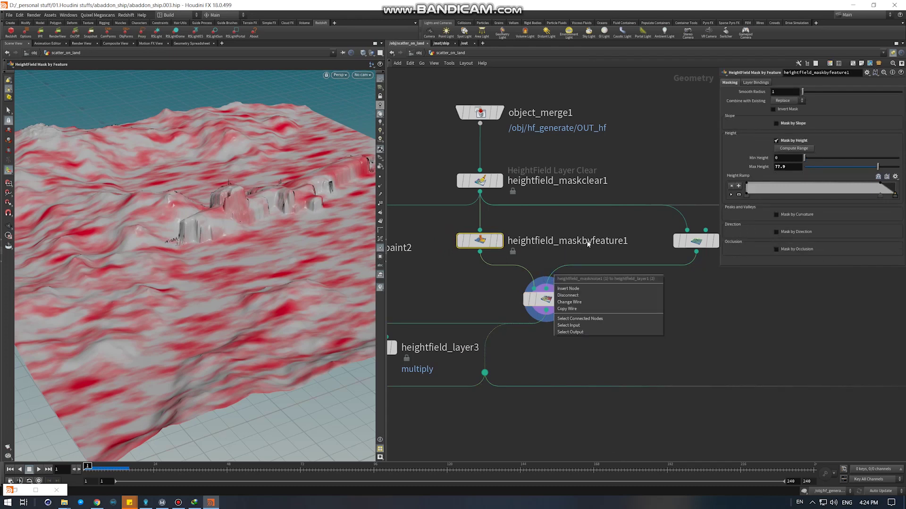
{"action": "key", "text": "Escape"}
{"action": "scroll", "coordinate": [599, 251], "scroll_direction": "down", "scroll_amount": 1}
{"action": "key", "text": "r"}
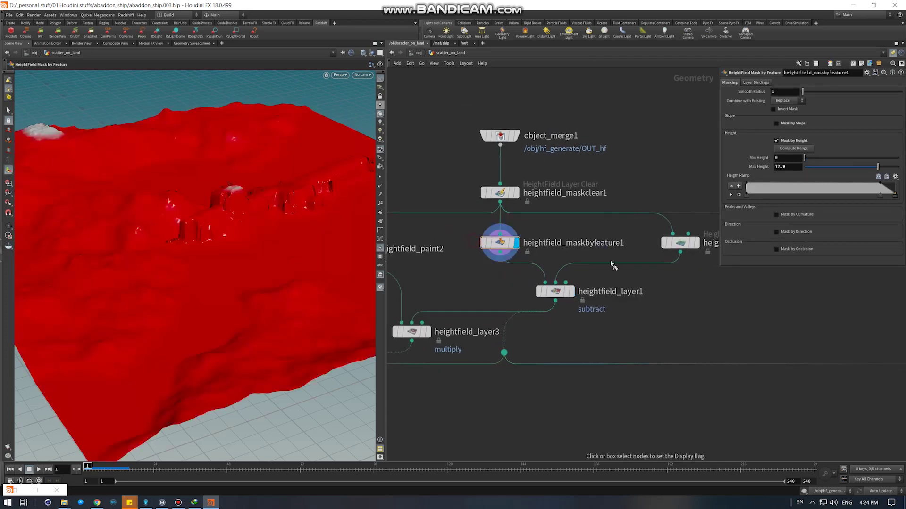
{"action": "left_click", "coordinate": [680, 242]}
{"action": "left_click", "coordinate": [555, 291]}
Select heightfield_layer1 and display the painted mask from heightfield_paint2.
{"action": "middle_click_drag", "start_coordinate": [493, 291], "coordinate": [566, 280]}
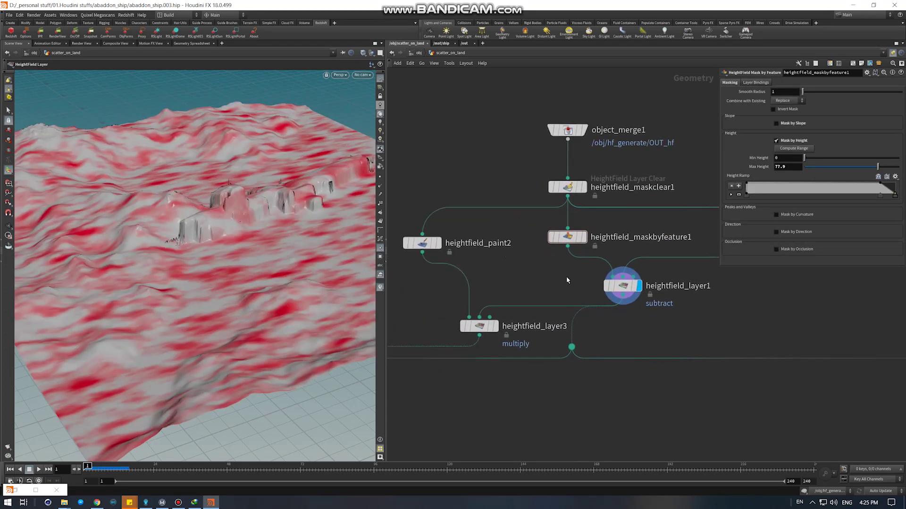
{"action": "left_click", "coordinate": [622, 286]}
{"action": "middle_click_drag", "start_coordinate": [514, 289], "coordinate": [591, 284]}
{"action": "left_click", "coordinate": [495, 244]}
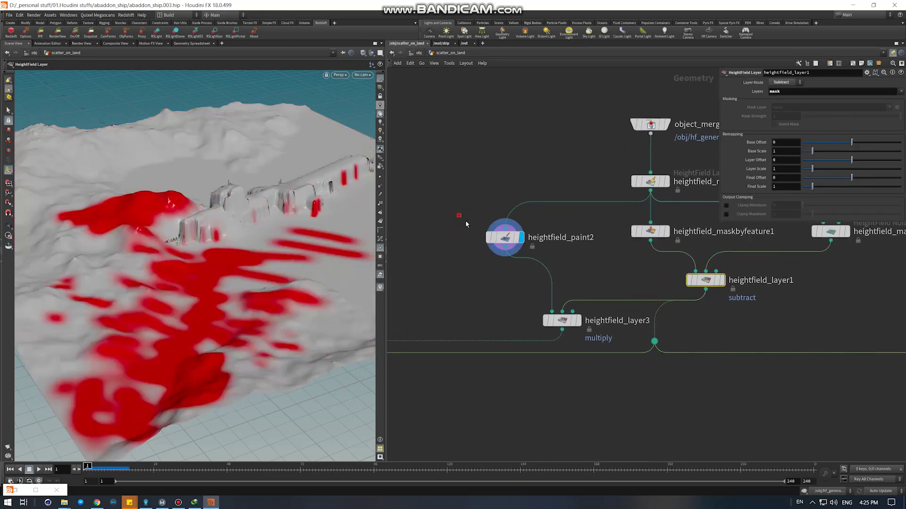
Switch heightfield_layer3's Layer Mode from Multiply to Subtract and inspect the terrain.
{"action": "left_click", "coordinate": [547, 321]}
{"action": "left_click", "coordinate": [783, 82]}
{"action": "left_click", "coordinate": [783, 82]}
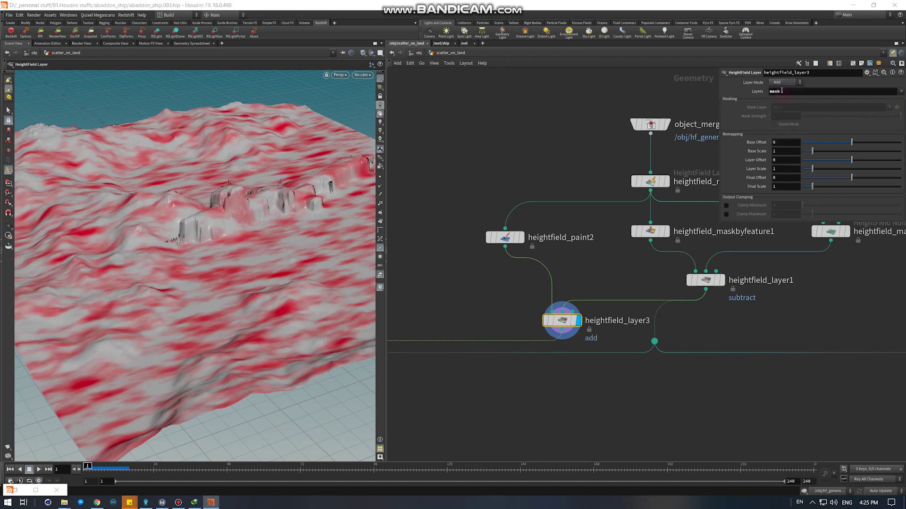
{"action": "left_click", "coordinate": [783, 82]}
{"action": "left_click", "coordinate": [784, 104]}
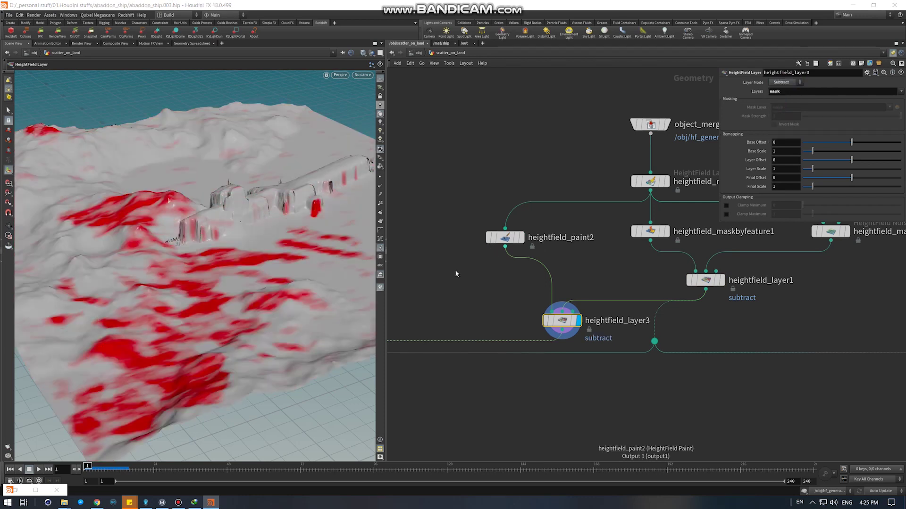
{"action": "mouse_move", "coordinate": [245, 264]}
{"action": "left_mouse_down"}
{"action": "mouse_move", "coordinate": [220, 338]}
{"action": "mouse_move", "coordinate": [198, 358]}
{"action": "left_mouse_up"}
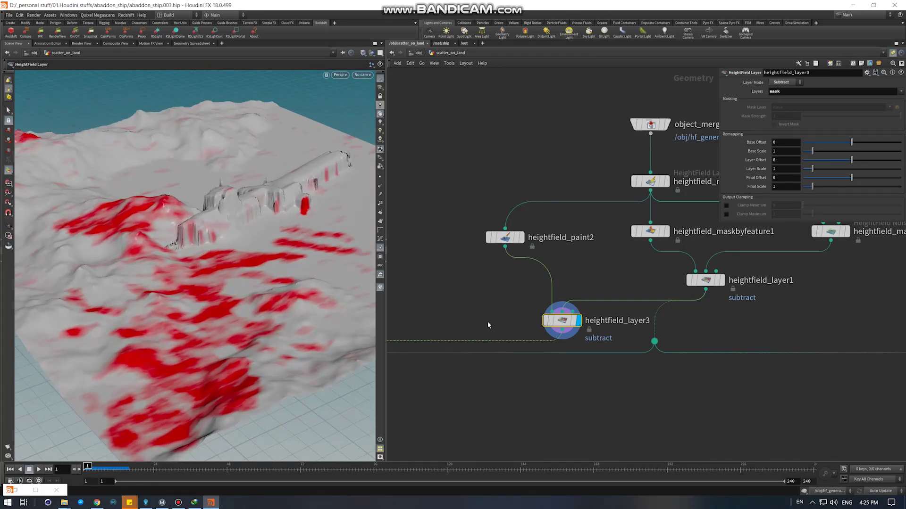
{"action": "scroll", "coordinate": [579, 254], "scroll_direction": "down", "scroll_amount": 5}
{"action": "scroll", "coordinate": [575, 269], "scroll_direction": "up", "scroll_amount": 3}
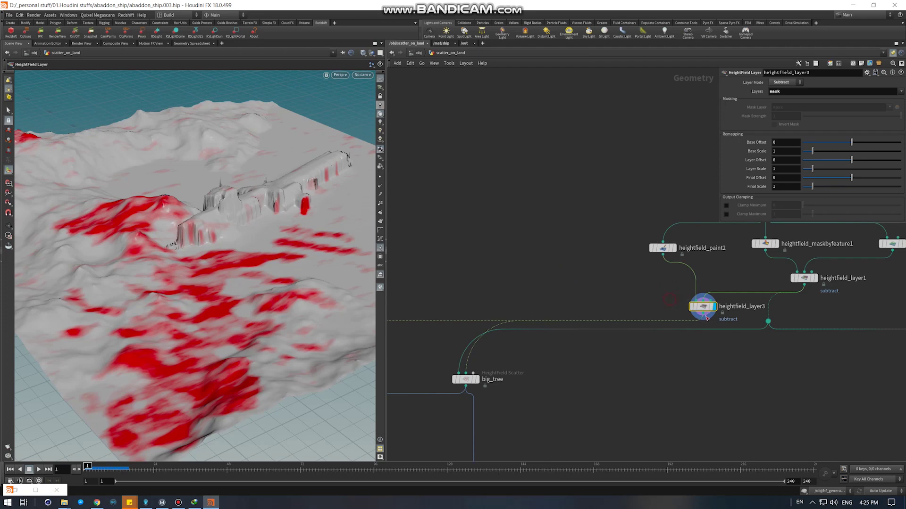
Display the big_tree scatter and wire heightfield_layer3's mask into it.
{"action": "left_click_drag", "start_coordinate": [512, 407], "coordinate": [500, 399]}
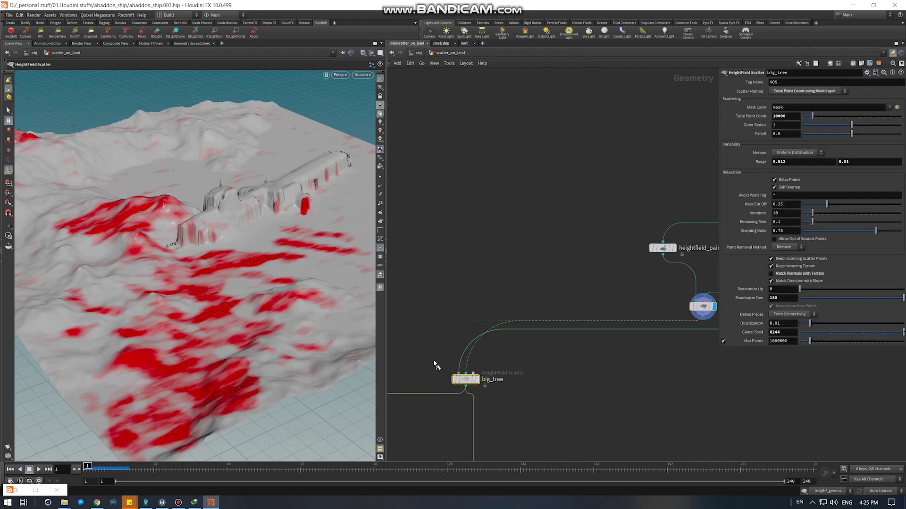
{"action": "key", "text": "r"}
{"action": "left_click", "coordinate": [466, 375]}
{"action": "mouse_move", "coordinate": [657, 360]}
{"action": "middle_mouse_down"}
{"action": "mouse_move", "coordinate": [516, 358]}
{"action": "mouse_move", "coordinate": [644, 333]}
{"action": "mouse_move", "coordinate": [553, 341]}
{"action": "mouse_move", "coordinate": [524, 310]}
{"action": "middle_mouse_up"}
{"action": "left_click", "coordinate": [562, 316]}
{"action": "scroll", "coordinate": [503, 351], "scroll_direction": "down", "scroll_amount": 2}
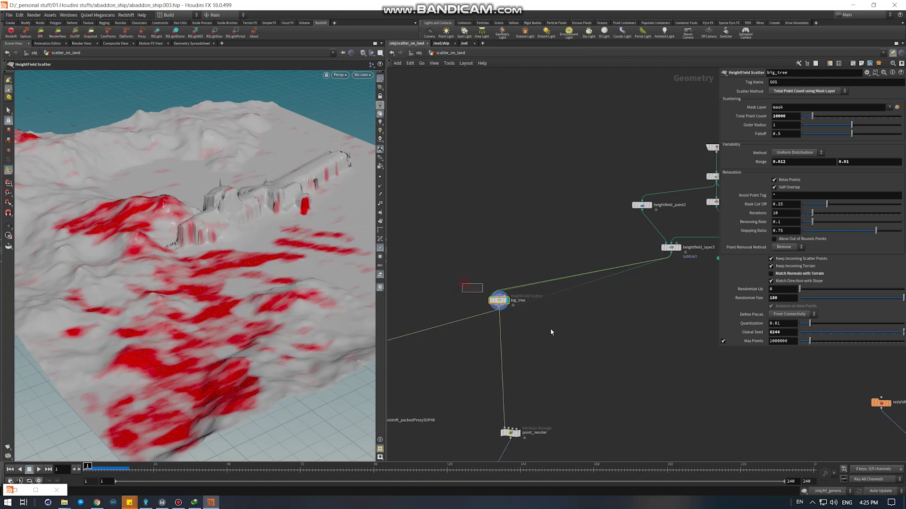
{"action": "left_click_drag", "start_coordinate": [178, 348], "coordinate": [256, 296]}
Set big_tree's scatter method to keep total point count using the mask layer.
{"action": "left_click", "coordinate": [496, 304]}
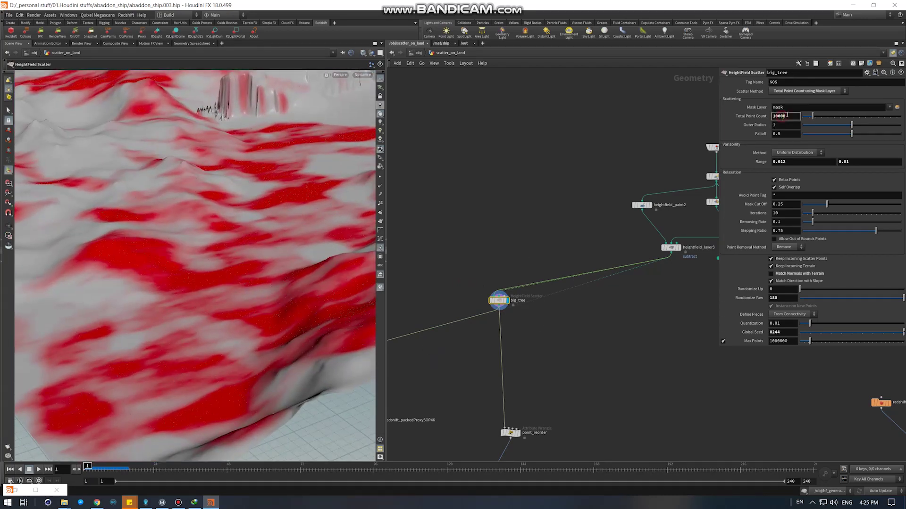
{"action": "left_click", "coordinate": [795, 92]}
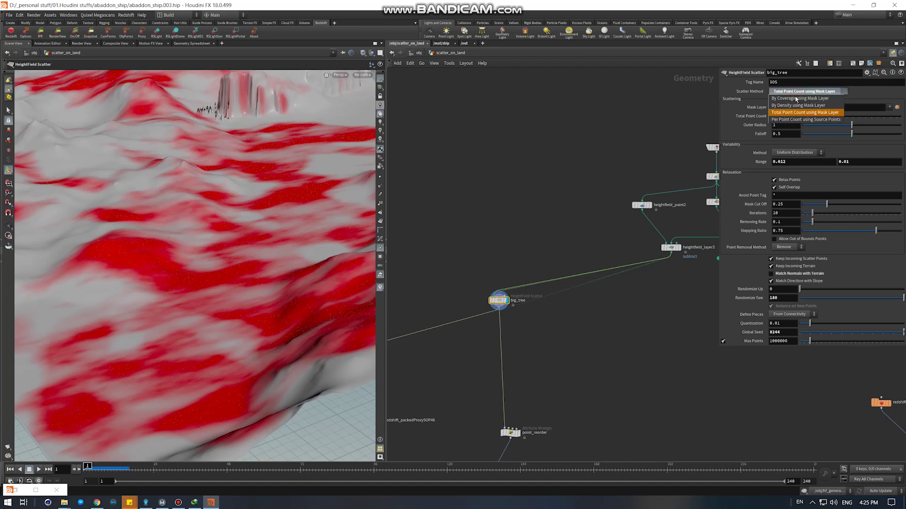
{"action": "left_click", "coordinate": [815, 113]}
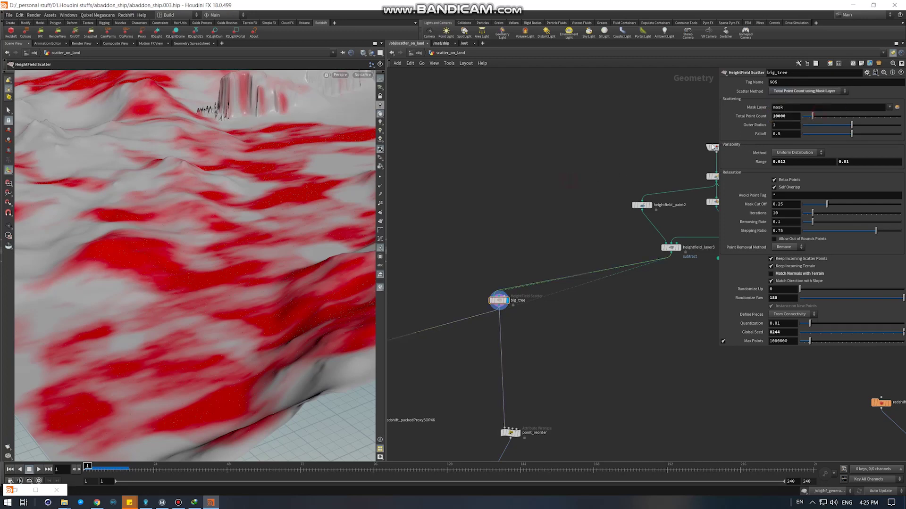
{"action": "middle_click_drag", "start_coordinate": [507, 321], "coordinate": [550, 249]}
{"action": "scroll", "coordinate": [538, 228], "scroll_direction": "up", "scroll_amount": 3}
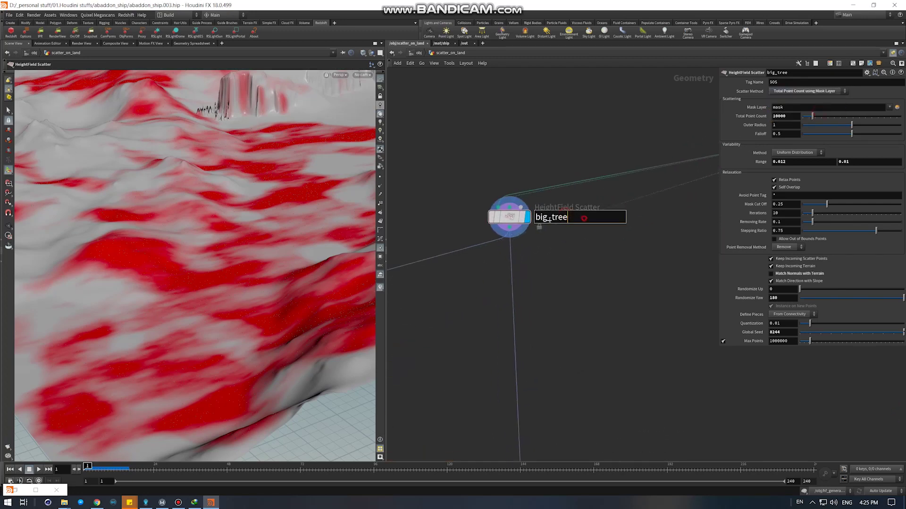
{"action": "scroll", "coordinate": [598, 280], "scroll_direction": "down", "scroll_amount": 3}
{"action": "middle_click_drag", "start_coordinate": [604, 292], "coordinate": [605, 225]}
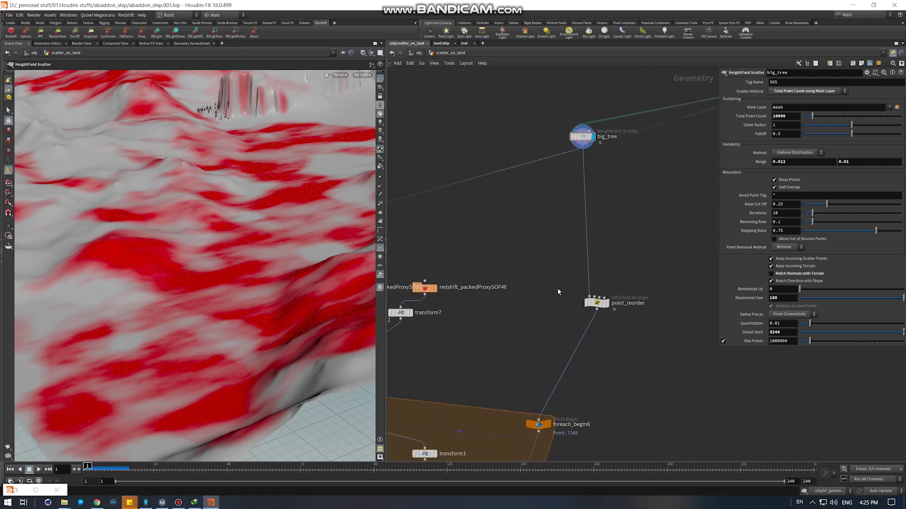
Open point_reorder's VEXpression and place the cursor in the chi() channel name.
{"action": "left_click", "coordinate": [596, 303]}
{"action": "left_click", "coordinate": [768, 131]}
{"action": "left_click", "coordinate": [792, 148]}
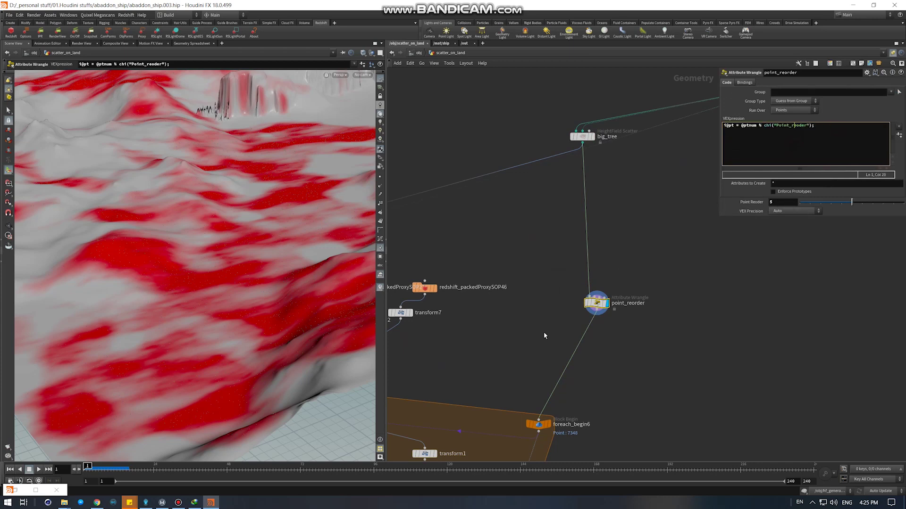
{"action": "middle_click_drag", "start_coordinate": [544, 332], "coordinate": [587, 271]}
Select the tree-scatter nodes and navigate to the foreach loop.
{"action": "scroll", "coordinate": [587, 271], "scroll_direction": "down", "scroll_amount": 3}
{"action": "middle_click_drag", "start_coordinate": [439, 288], "coordinate": [524, 253]}
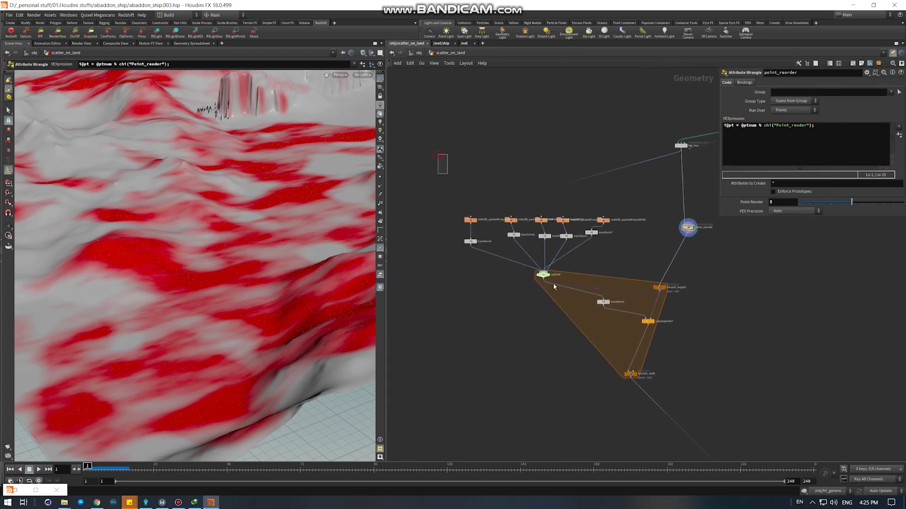
{"action": "left_click_drag", "start_coordinate": [554, 286], "coordinate": [707, 391]}
{"action": "scroll", "coordinate": [692, 333], "scroll_direction": "down", "scroll_amount": 2}
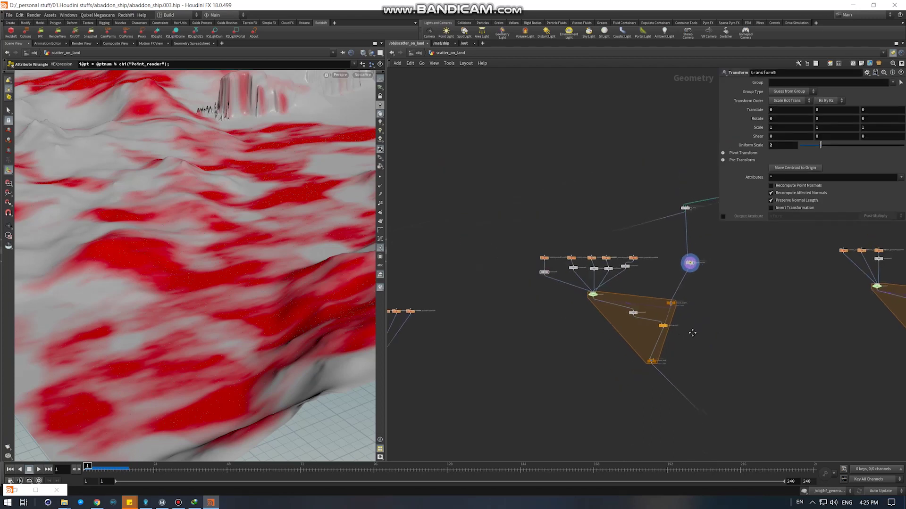
{"action": "scroll", "coordinate": [602, 384], "scroll_direction": "up", "scroll_amount": 2}
{"action": "scroll", "coordinate": [629, 384], "scroll_direction": "up", "scroll_amount": 1}
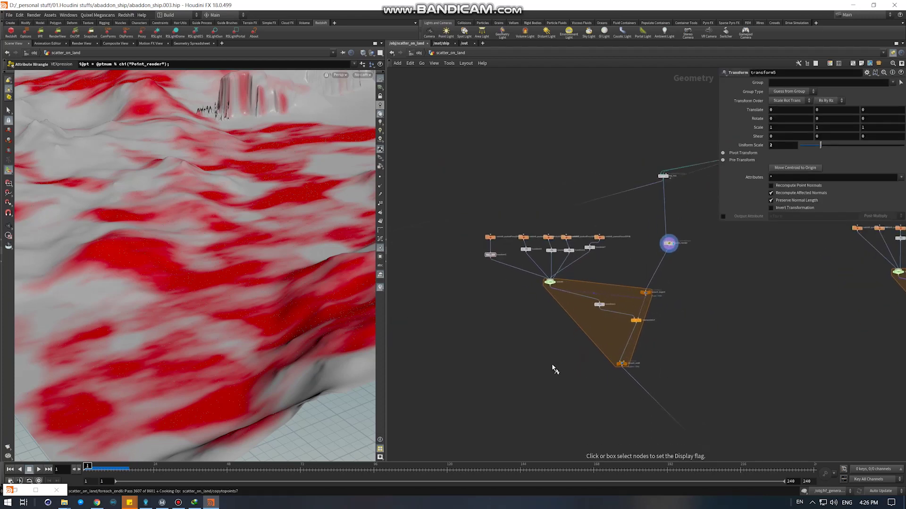
{"action": "middle_click_drag", "start_coordinate": [577, 380], "coordinate": [527, 355]}
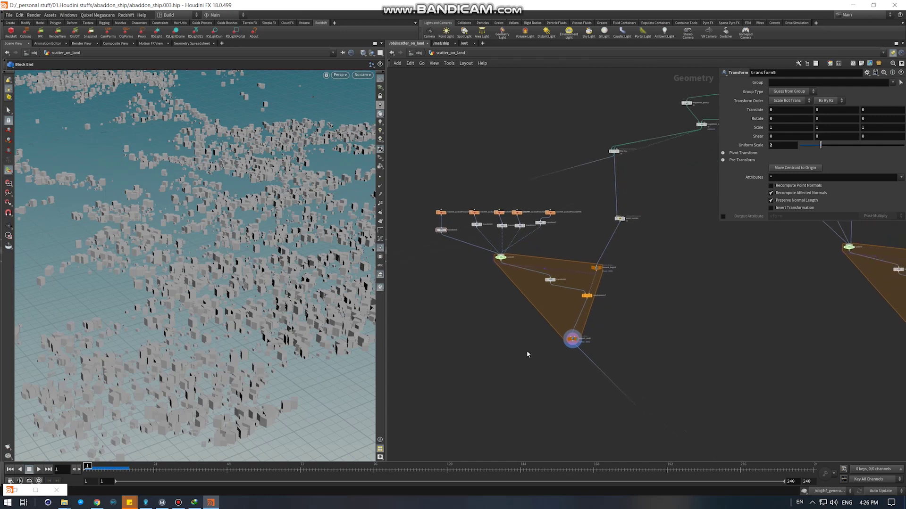
Insert a Color node below the foreach loop's end and display it.
{"action": "key", "text": "Tab"}
{"action": "type", "text": "color"}
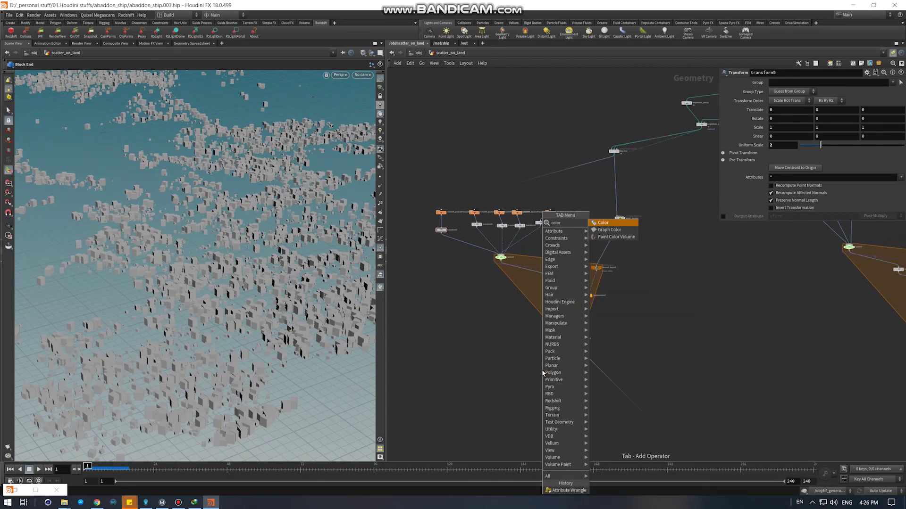
{"action": "key", "text": "Return"}
{"action": "left_click", "coordinate": [540, 371]}
{"action": "scroll", "coordinate": [552, 376], "scroll_direction": "up", "scroll_amount": 1}
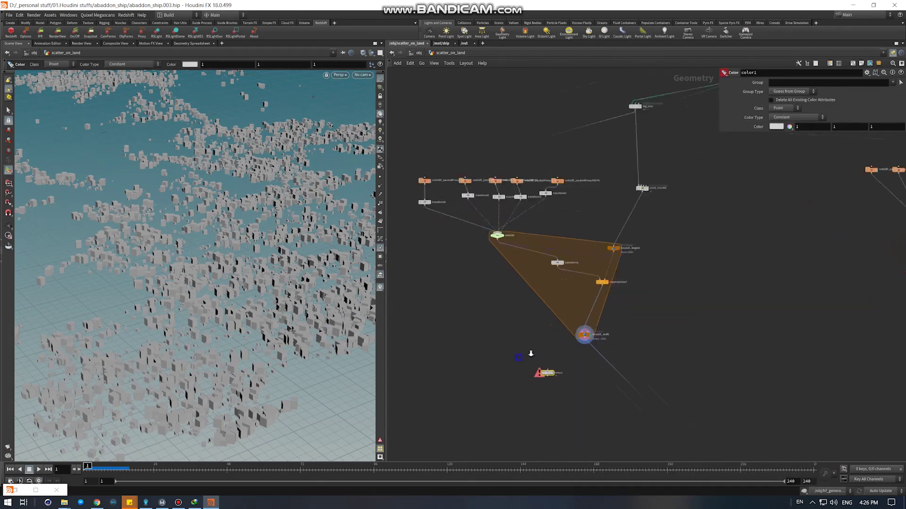
{"action": "scroll", "coordinate": [553, 378], "scroll_direction": "up", "scroll_amount": 1}
{"action": "left_click_drag", "start_coordinate": [553, 378], "coordinate": [597, 366]}
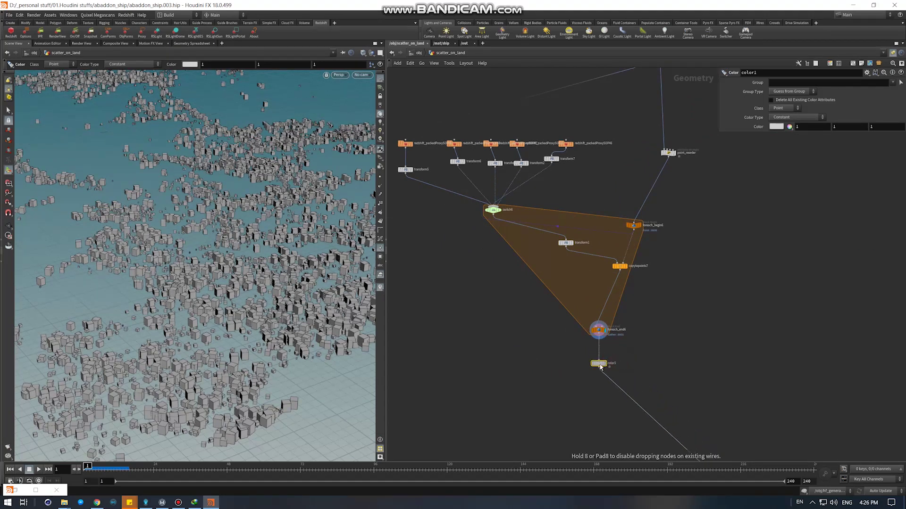
{"action": "key", "text": "r"}
Set the Color node to yellow and view the yellow tree proxy cubes.
{"action": "left_click", "coordinate": [776, 126]}
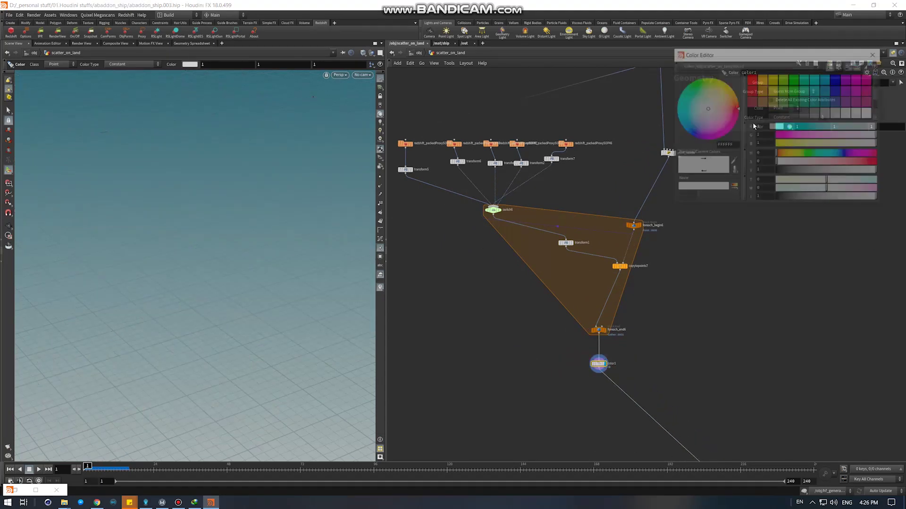
{"action": "left_click", "coordinate": [773, 79]}
{"action": "left_click", "coordinate": [875, 54]}
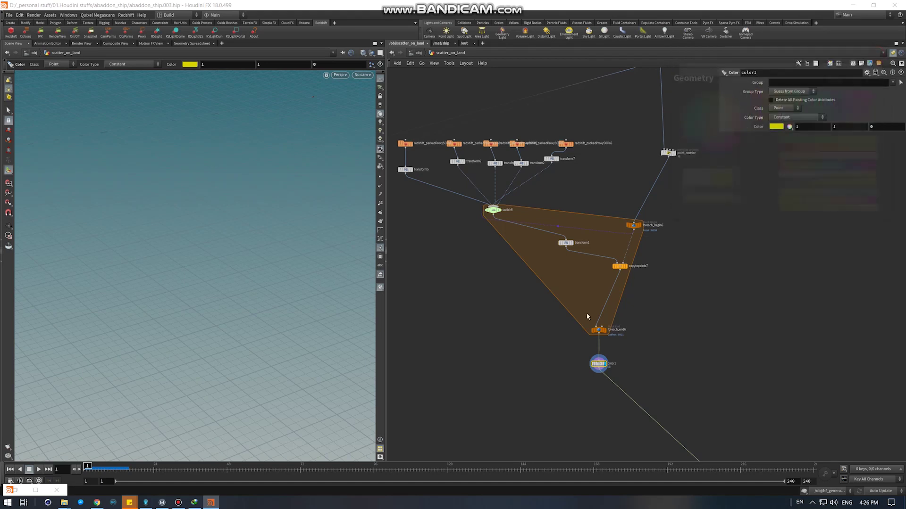
{"action": "left_click", "coordinate": [604, 330]}
{"action": "key", "text": "r"}
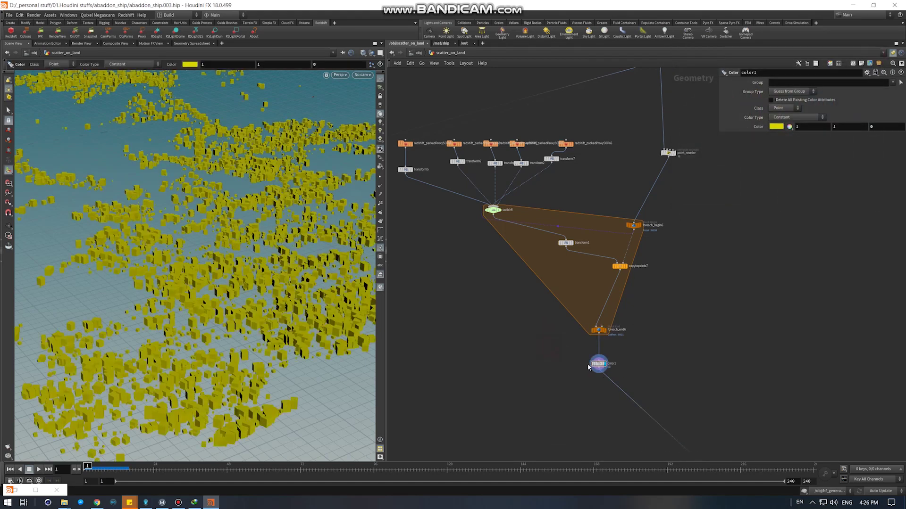
{"action": "left_click_drag", "start_coordinate": [179, 345], "coordinate": [210, 303], "text": "alt"}
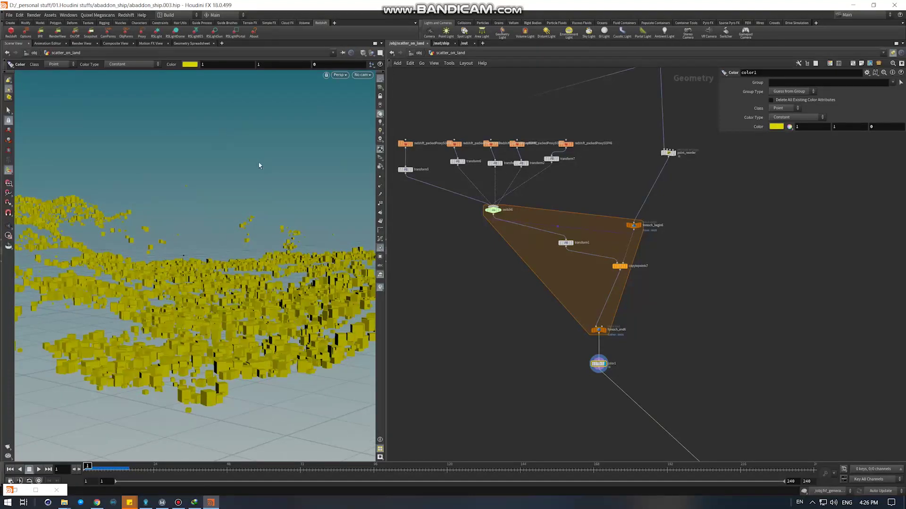
Start a new Redshift render of the scattered trees.
{"action": "left_click", "coordinate": [21, 492]}
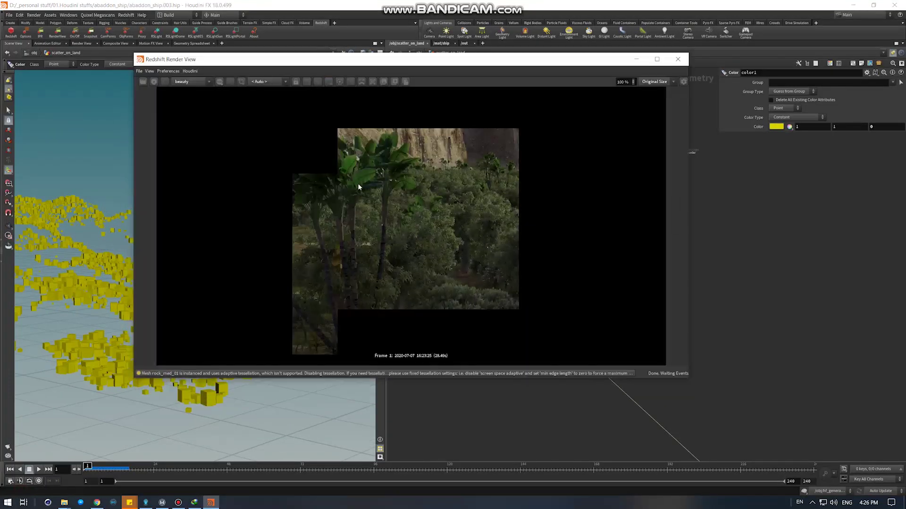
{"action": "left_click", "coordinate": [156, 82]}
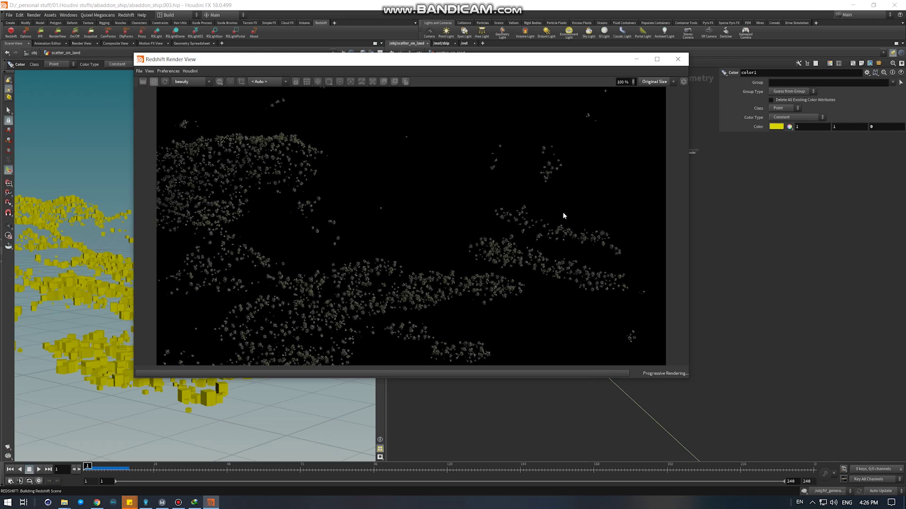
{"action": "left_click_drag", "start_coordinate": [582, 60], "coordinate": [597, 144]}
{"action": "left_click", "coordinate": [380, 97]}
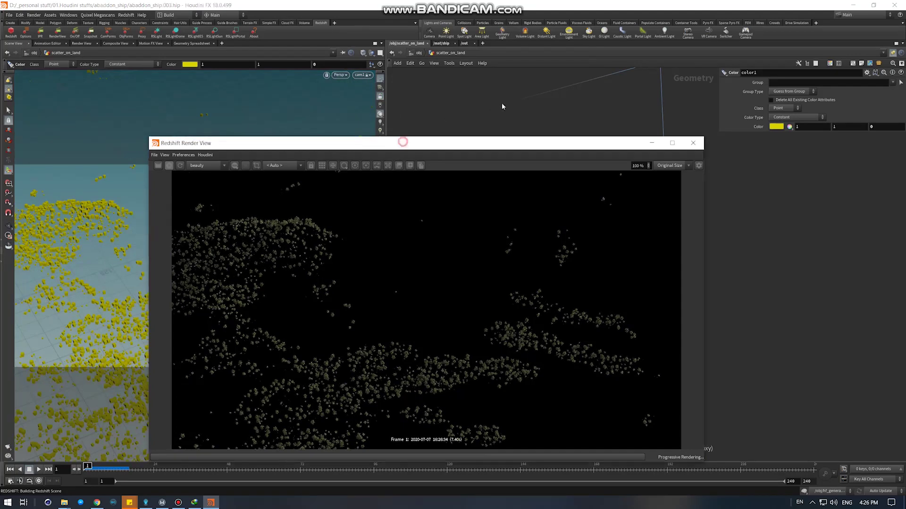
{"action": "left_click_drag", "start_coordinate": [403, 143], "coordinate": [567, 68]}
Tumble the viewport to look down on the trees while the render refines.
{"action": "key", "text": "Escape"}
{"action": "scroll", "coordinate": [210, 305], "scroll_direction": "up", "scroll_amount": 5}
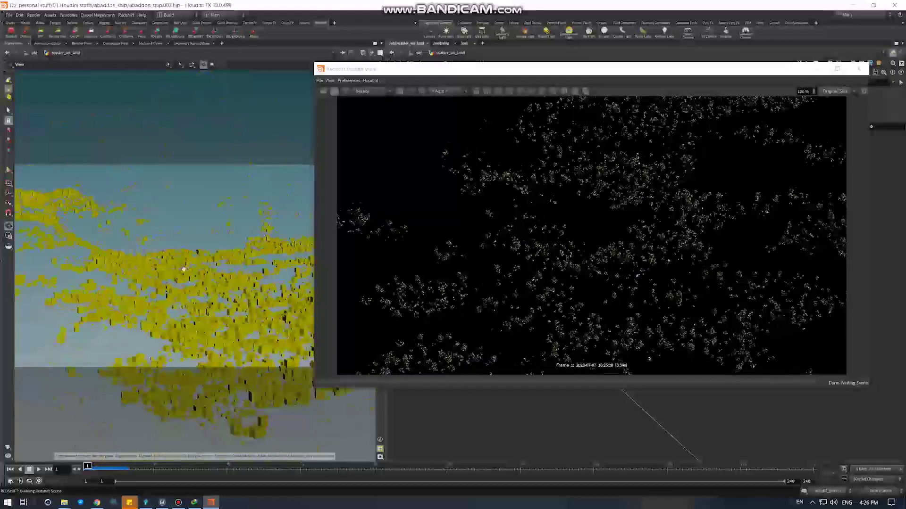
{"action": "left_click_drag", "start_coordinate": [209, 312], "coordinate": [207, 268]}
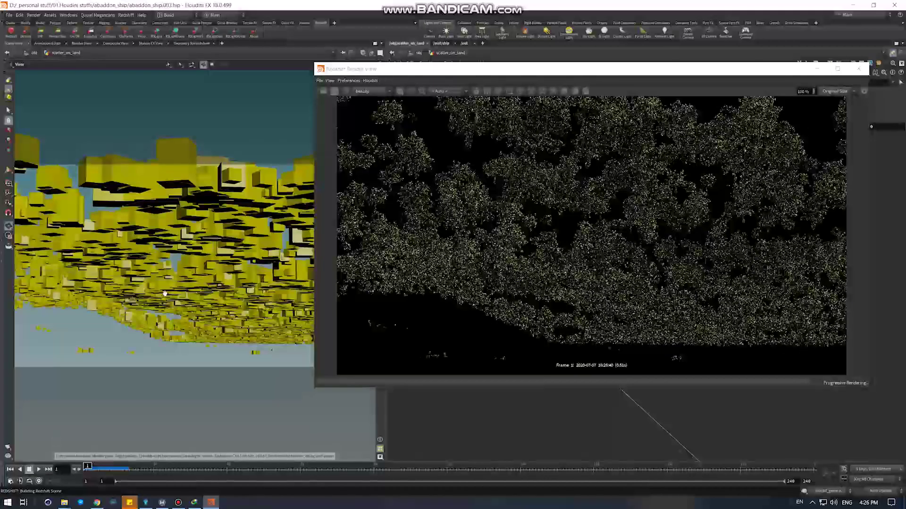
{"action": "scroll", "coordinate": [207, 267], "scroll_direction": "up", "scroll_amount": 3}
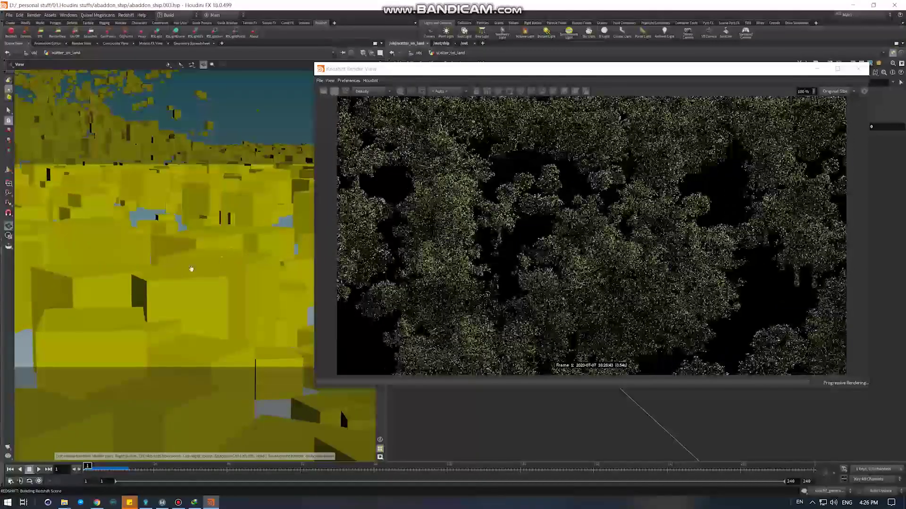
{"action": "scroll", "coordinate": [166, 273], "scroll_direction": "down", "scroll_amount": 2}
{"action": "scroll", "coordinate": [172, 264], "scroll_direction": "down", "scroll_amount": 3}
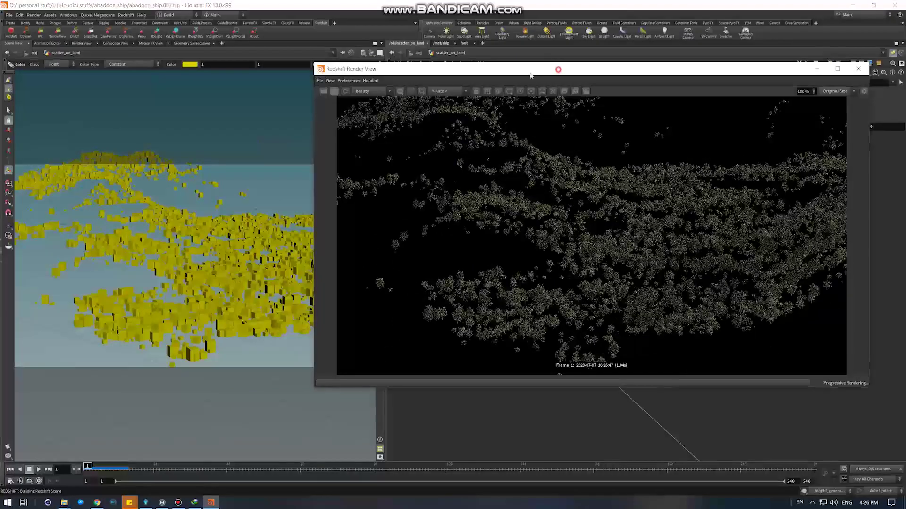
Navigate to the grass scatter branch and display foreach_end5's output.
{"action": "left_click_drag", "start_coordinate": [500, 69], "coordinate": [294, 74]}
{"action": "middle_click_drag", "start_coordinate": [704, 283], "coordinate": [814, 279]}
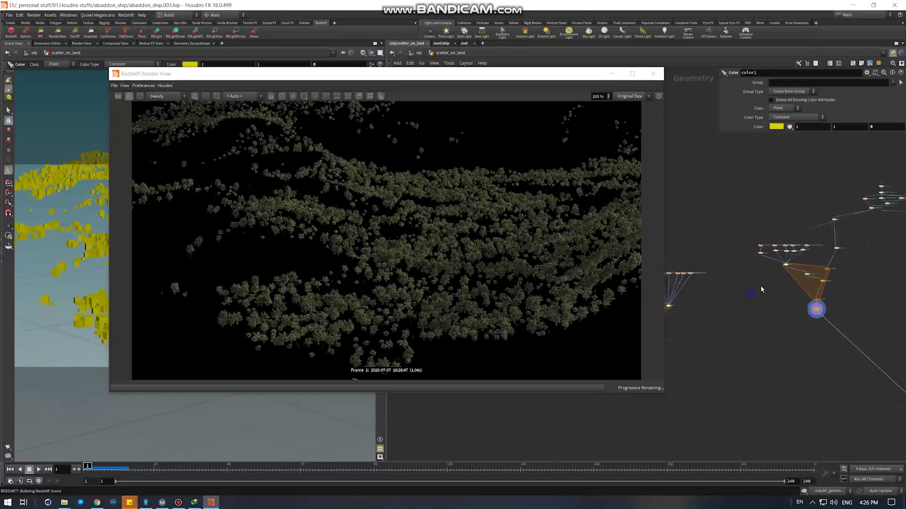
{"action": "scroll", "coordinate": [717, 262], "scroll_direction": "up", "scroll_amount": 2}
{"action": "scroll", "coordinate": [717, 283], "scroll_direction": "up", "scroll_amount": 2}
{"action": "scroll", "coordinate": [717, 366], "scroll_direction": "up", "scroll_amount": 2}
{"action": "middle_click_drag", "start_coordinate": [716, 366], "coordinate": [714, 254]}
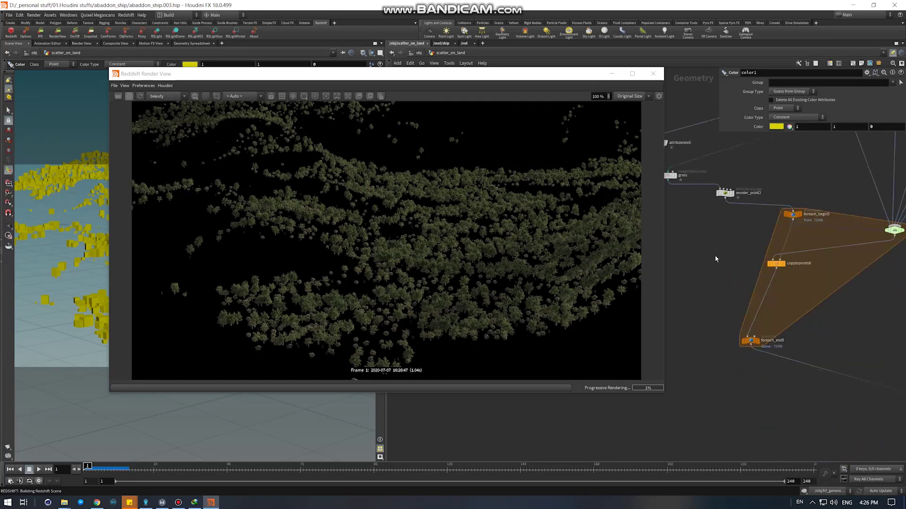
{"action": "key", "text": "r"}
{"action": "left_click", "coordinate": [750, 341]}
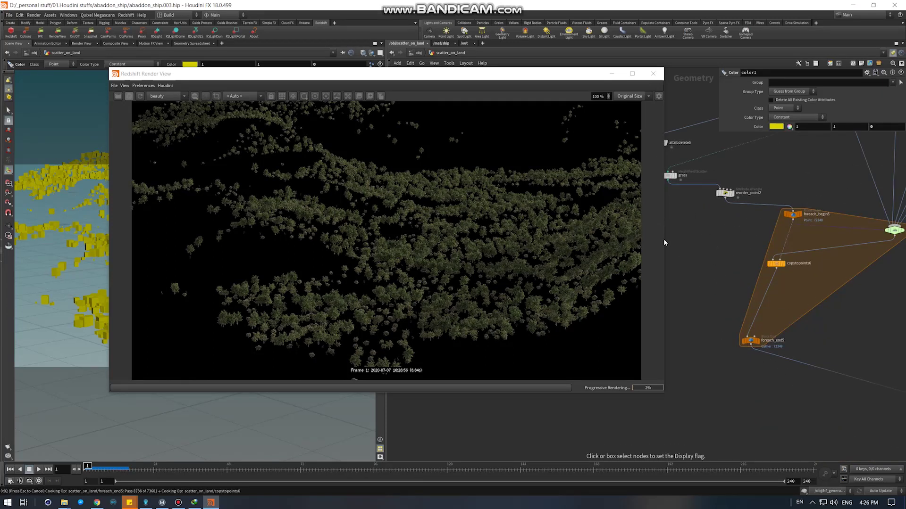
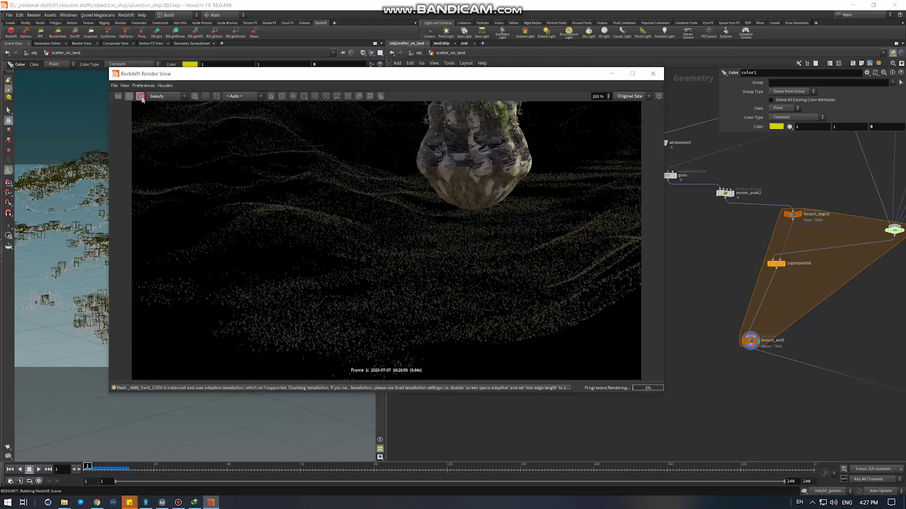
Move the Redshift Render View aside and orbit closer to the instanced terrain.
{"action": "left_click_drag", "start_coordinate": [330, 74], "coordinate": [575, 94]}
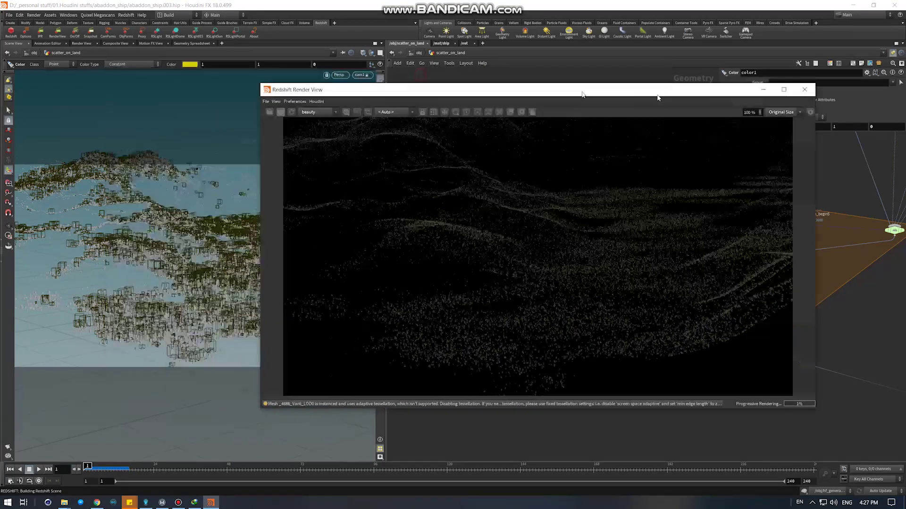
{"action": "left_click_drag", "start_coordinate": [213, 283], "coordinate": [276, 309]}
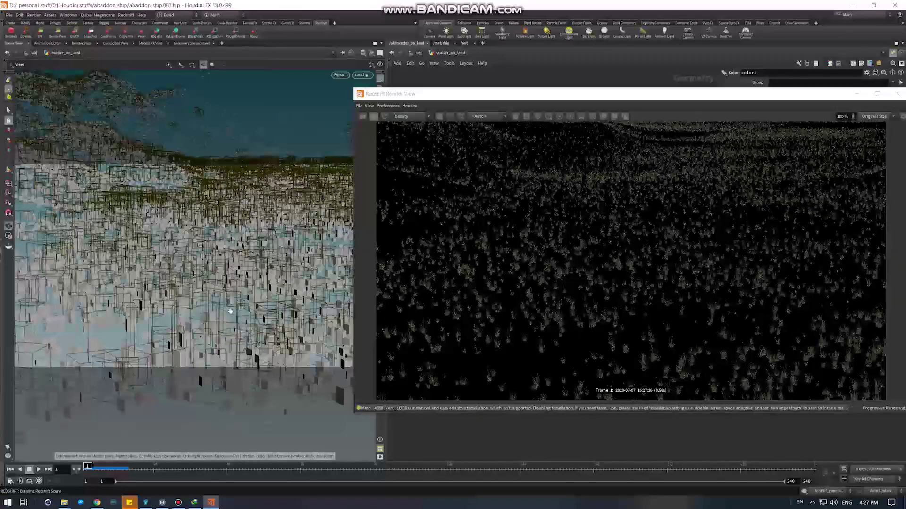
{"action": "mouse_move", "coordinate": [272, 292]}
{"action": "right_mouse_down"}
{"action": "mouse_move", "coordinate": [205, 250]}
{"action": "mouse_move", "coordinate": [191, 276]}
{"action": "mouse_move", "coordinate": [214, 236]}
{"action": "mouse_move", "coordinate": [156, 255]}
{"action": "right_mouse_up"}
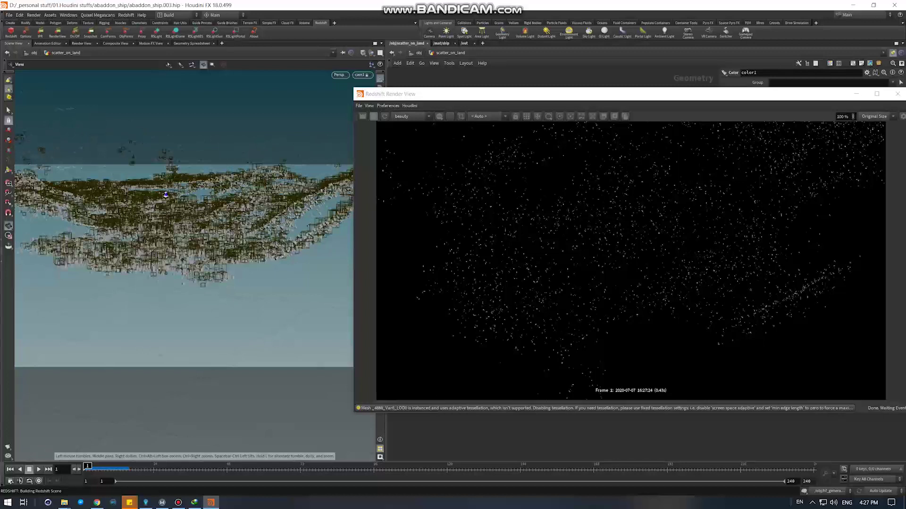
Set the display flag on foreach_end7 so palm trees render across the terrain.
{"action": "left_click_drag", "start_coordinate": [660, 94], "coordinate": [364, 88]}
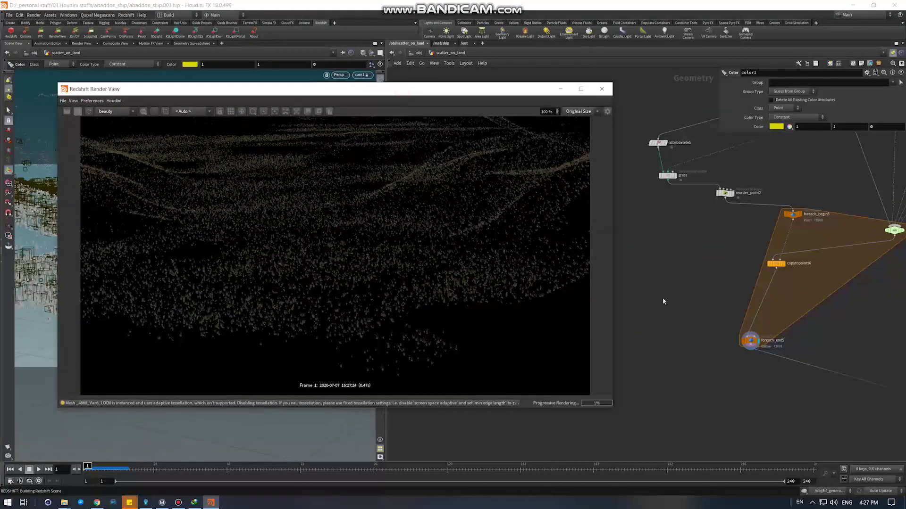
{"action": "scroll", "coordinate": [669, 314], "scroll_direction": "up", "scroll_amount": 2}
{"action": "scroll", "coordinate": [737, 278], "scroll_direction": "up", "scroll_amount": 2}
{"action": "scroll", "coordinate": [661, 302], "scroll_direction": "up", "scroll_amount": 2}
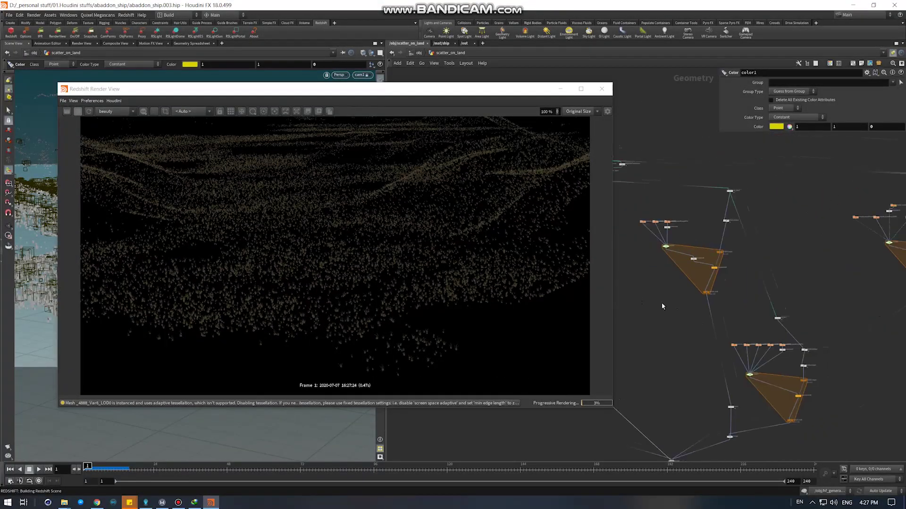
{"action": "scroll", "coordinate": [699, 303], "scroll_direction": "up", "scroll_amount": 2}
{"action": "scroll", "coordinate": [698, 293], "scroll_direction": "up", "scroll_amount": 1}
{"action": "scroll", "coordinate": [713, 243], "scroll_direction": "up", "scroll_amount": 2}
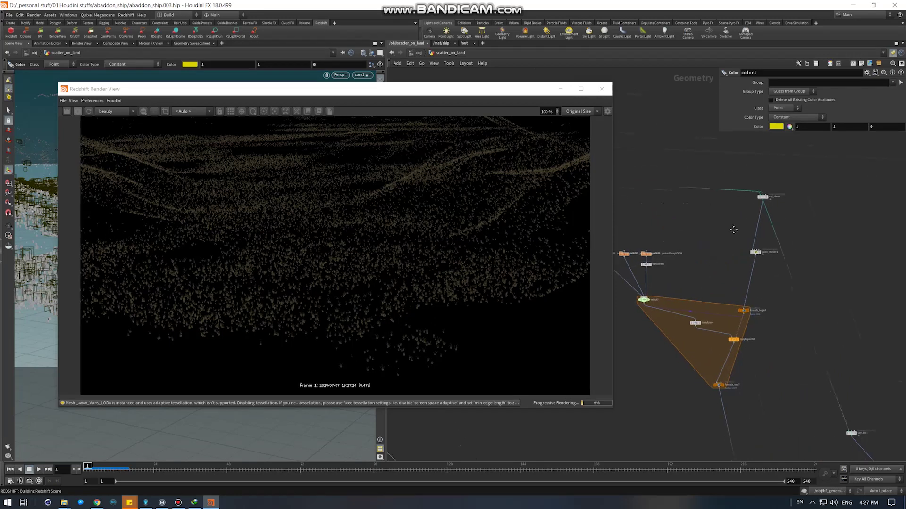
{"action": "scroll", "coordinate": [715, 327], "scroll_direction": "up", "scroll_amount": 3}
{"action": "left_click_drag", "start_coordinate": [851, 356], "coordinate": [815, 348]}
{"action": "key", "text": "r"}
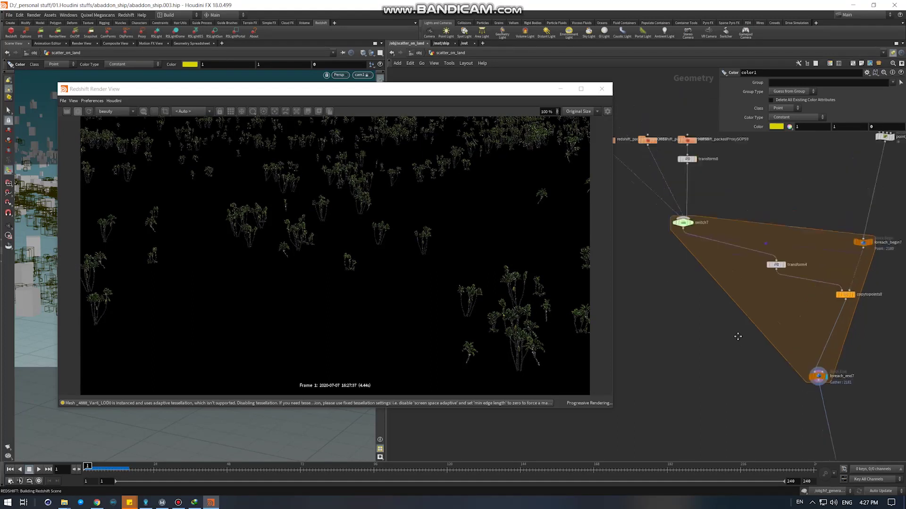
Review the cay_chuoi palm scatter parameters and bring point_reorder1 into view.
{"action": "middle_click_drag", "start_coordinate": [808, 123], "coordinate": [755, 293]}
{"action": "scroll", "coordinate": [755, 293], "scroll_direction": "down", "scroll_amount": 2}
{"action": "scroll", "coordinate": [754, 200], "scroll_direction": "up", "scroll_amount": 2}
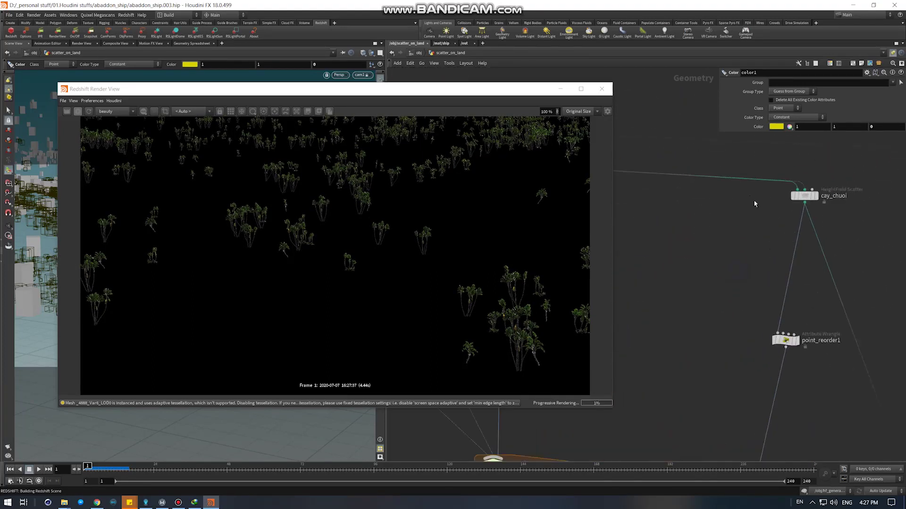
{"action": "left_click", "coordinate": [773, 198]}
{"action": "mouse_move", "coordinate": [687, 312]}
{"action": "middle_mouse_down"}
{"action": "mouse_move", "coordinate": [711, 397]}
{"action": "mouse_move", "coordinate": [757, 412]}
{"action": "middle_mouse_up"}
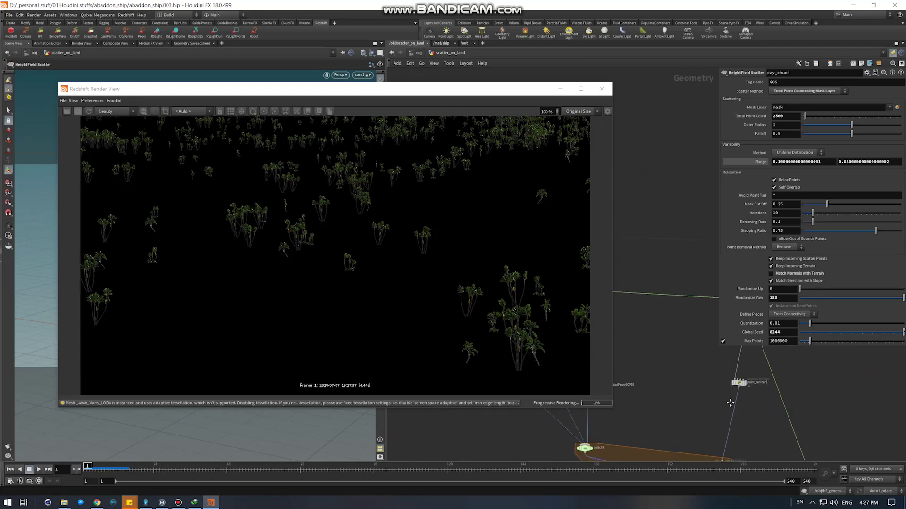
{"action": "scroll", "coordinate": [735, 378], "scroll_direction": "down", "scroll_amount": 2}
Shrink the Render View, fit the render image, and frame the heightfield nodes.
{"action": "left_click_drag", "start_coordinate": [521, 88], "coordinate": [473, 70]}
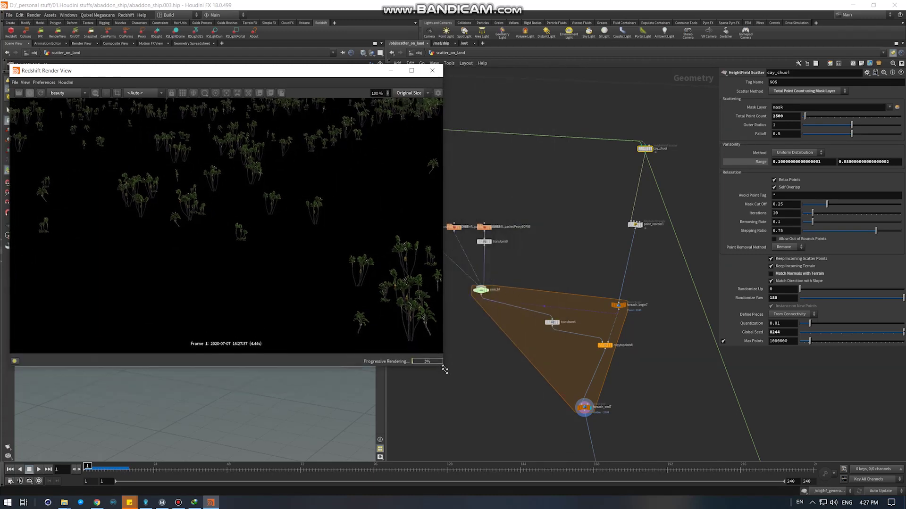
{"action": "left_click_drag", "start_coordinate": [566, 390], "coordinate": [452, 380]}
{"action": "scroll", "coordinate": [389, 300], "scroll_direction": "down", "scroll_amount": 2}
{"action": "middle_click_drag", "start_coordinate": [339, 269], "coordinate": [285, 250]}
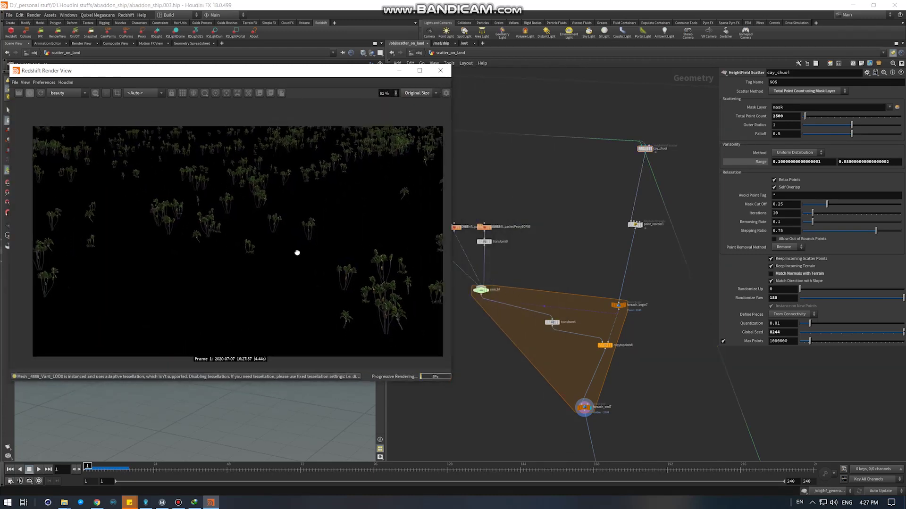
{"action": "mouse_move", "coordinate": [727, 408]}
{"action": "middle_mouse_down"}
{"action": "mouse_move", "coordinate": [669, 257]}
{"action": "mouse_move", "coordinate": [585, 276]}
{"action": "mouse_move", "coordinate": [553, 214]}
{"action": "middle_mouse_up"}
{"action": "scroll", "coordinate": [602, 256], "scroll_direction": "up", "scroll_amount": 2}
Display heightfield_paint1's painted mask, stop the IPR render, and minimize the Render View.
{"action": "left_click", "coordinate": [555, 175]}
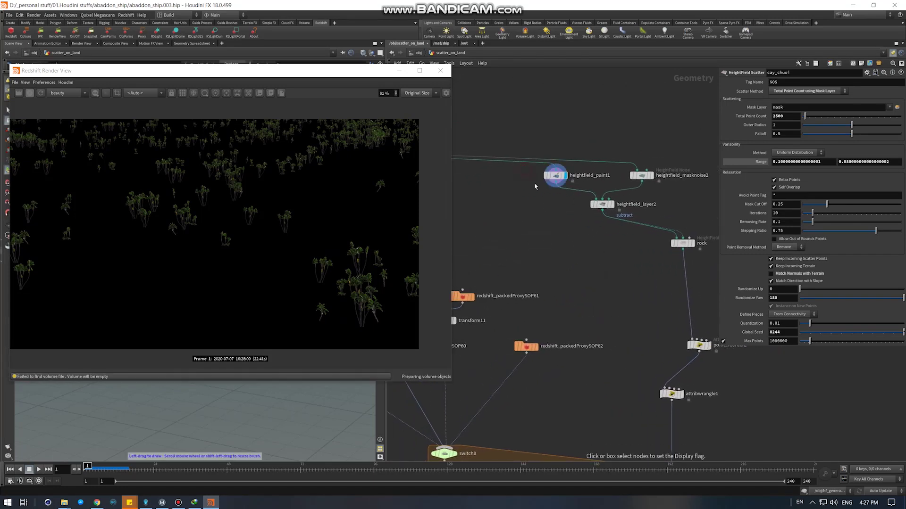
{"action": "left_click", "coordinate": [30, 93]}
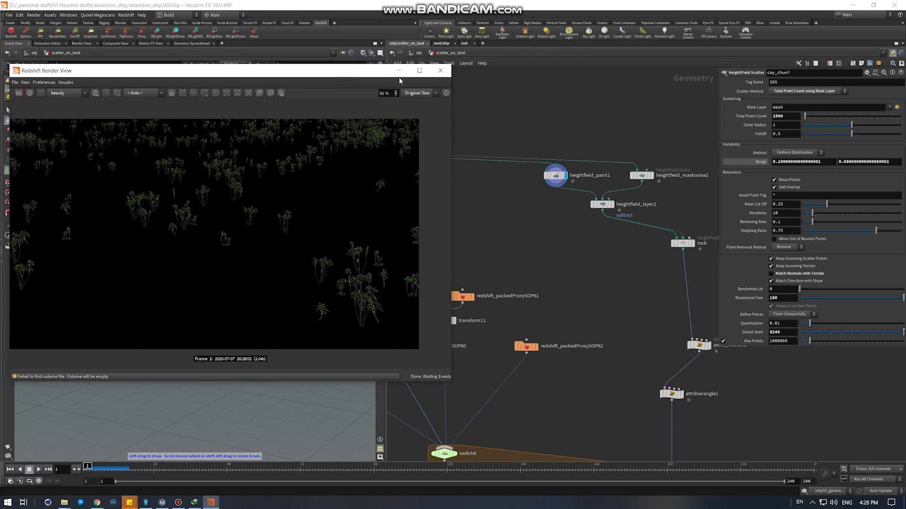
{"action": "left_click", "coordinate": [399, 70]}
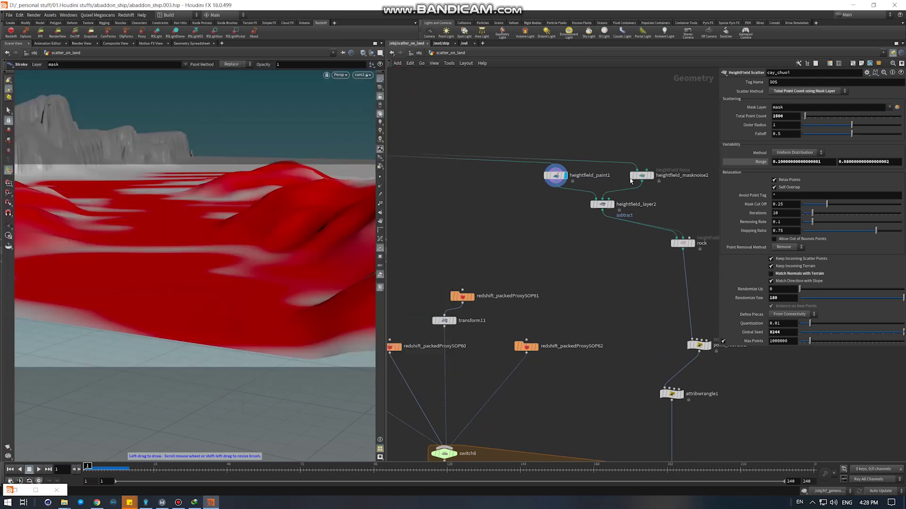
{"action": "left_click_drag", "start_coordinate": [203, 236], "coordinate": [192, 276], "text": "alt"}
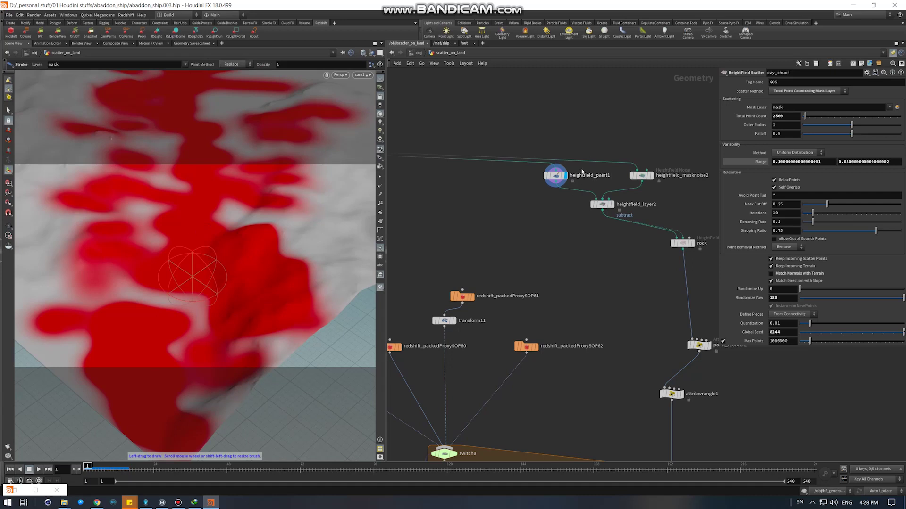
Step the display through heightfield_masknoise2 and heightfield_layer2, ending on the rock scatter.
{"action": "left_click", "coordinate": [651, 176]}
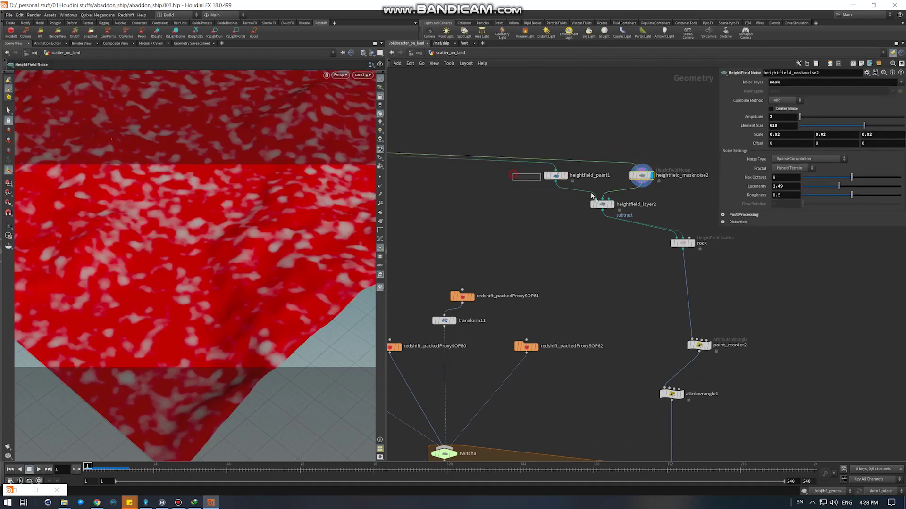
{"action": "left_click", "coordinate": [565, 176]}
{"action": "left_click", "coordinate": [652, 175]}
{"action": "left_click", "coordinate": [611, 205]}
{"action": "left_click", "coordinate": [774, 86]}
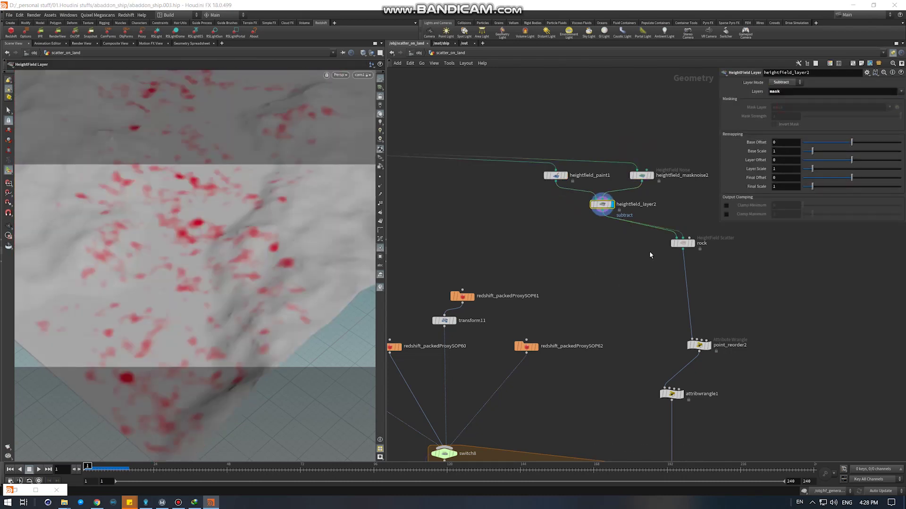
{"action": "left_click", "coordinate": [692, 243]}
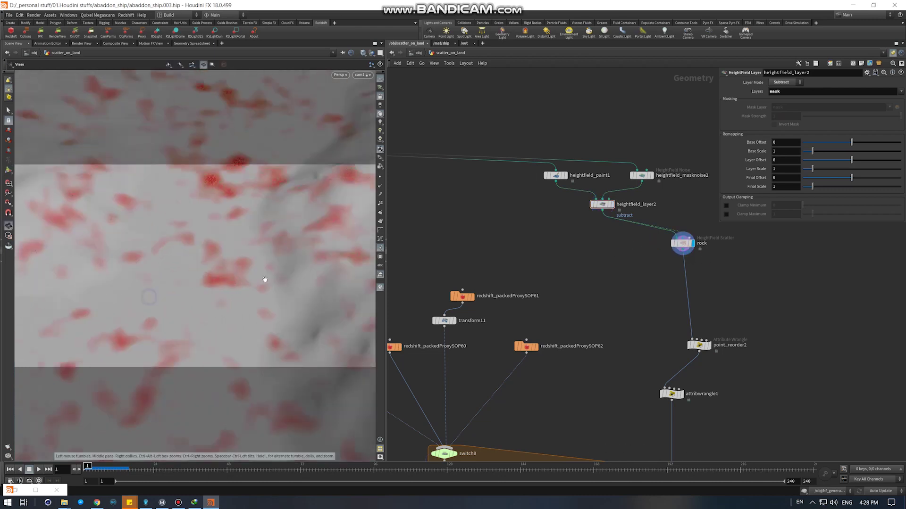
Check the rock HeightField Scatter's scatter method, leaving it unchanged.
{"action": "left_click_drag", "start_coordinate": [247, 256], "coordinate": [248, 258]}
{"action": "left_click", "coordinate": [682, 244]}
{"action": "left_click", "coordinate": [807, 91]}
{"action": "left_click", "coordinate": [744, 167]}
{"action": "scroll", "coordinate": [678, 216], "scroll_direction": "up", "scroll_amount": 2}
{"action": "scroll", "coordinate": [677, 216], "scroll_direction": "up", "scroll_amount": 1}
{"action": "left_click", "coordinate": [688, 258]}
{"action": "key", "text": "Escape"}
{"action": "scroll", "coordinate": [566, 297], "scroll_direction": "down", "scroll_amount": 1}
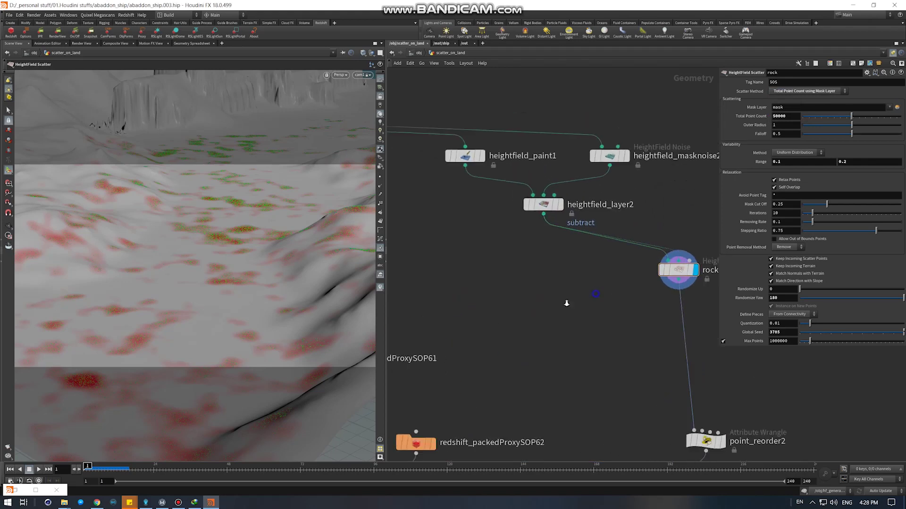
{"action": "scroll", "coordinate": [561, 264], "scroll_direction": "down", "scroll_amount": 3}
{"action": "scroll", "coordinate": [576, 285], "scroll_direction": "down", "scroll_amount": 2}
{"action": "scroll", "coordinate": [576, 286], "scroll_direction": "up", "scroll_amount": 3}
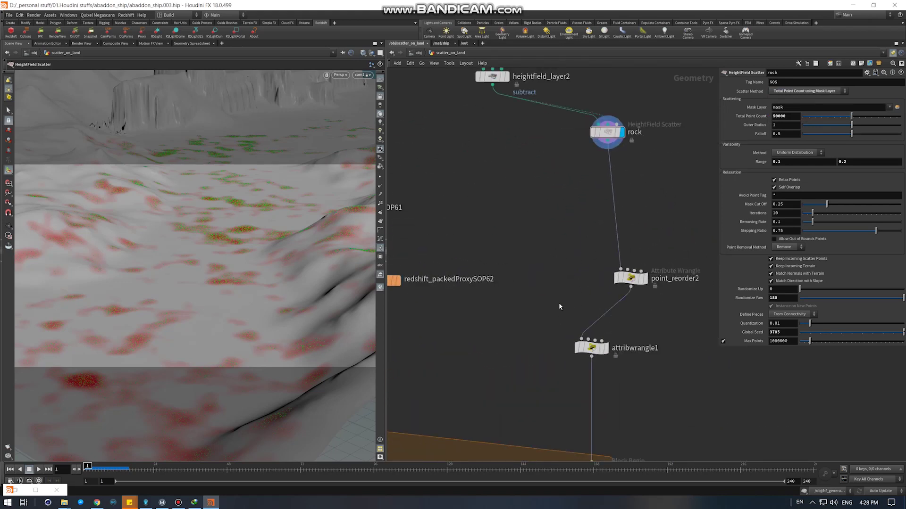
{"action": "left_click", "coordinate": [591, 348]}
{"action": "middle_click_drag", "start_coordinate": [565, 287], "coordinate": [553, 199]}
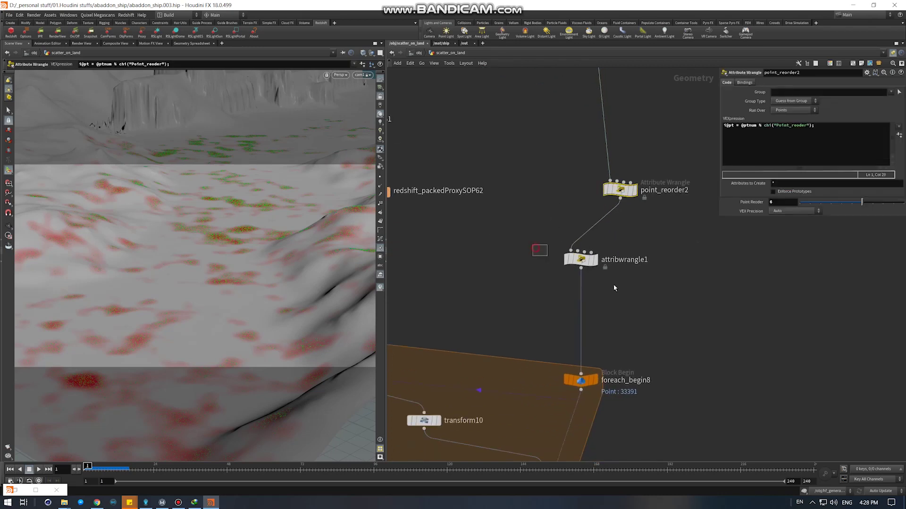
{"action": "middle_click_drag", "start_coordinate": [570, 320], "coordinate": [592, 301]}
{"action": "left_click", "coordinate": [726, 126]}
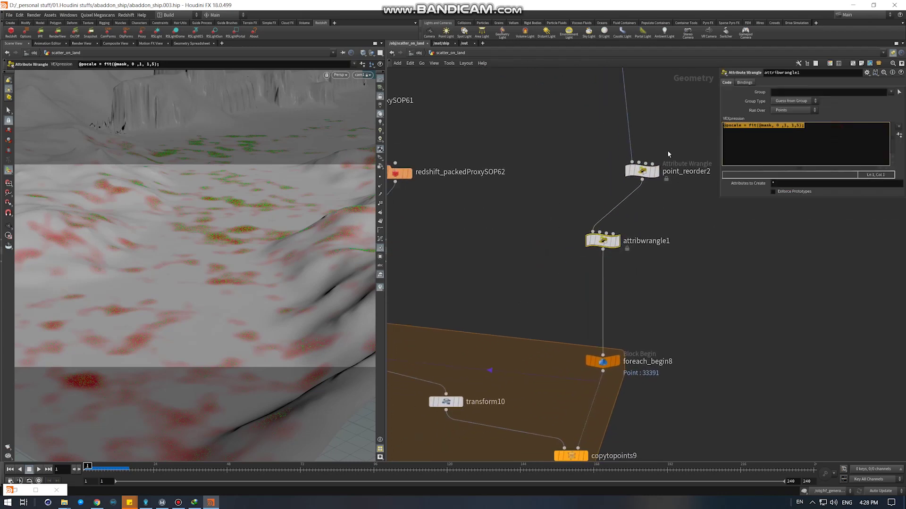
{"action": "scroll", "coordinate": [537, 260], "scroll_direction": "down", "scroll_amount": 1}
{"action": "scroll", "coordinate": [537, 261], "scroll_direction": "down", "scroll_amount": 2}
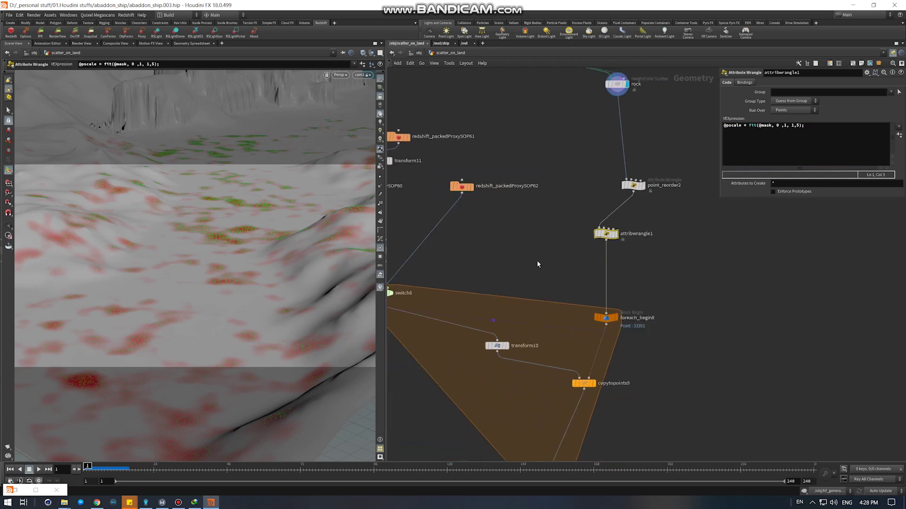
{"action": "scroll", "coordinate": [536, 260], "scroll_direction": "down", "scroll_amount": 2}
{"action": "scroll", "coordinate": [553, 255], "scroll_direction": "down", "scroll_amount": 2}
{"action": "middle_click_drag", "start_coordinate": [553, 259], "coordinate": [548, 238]}
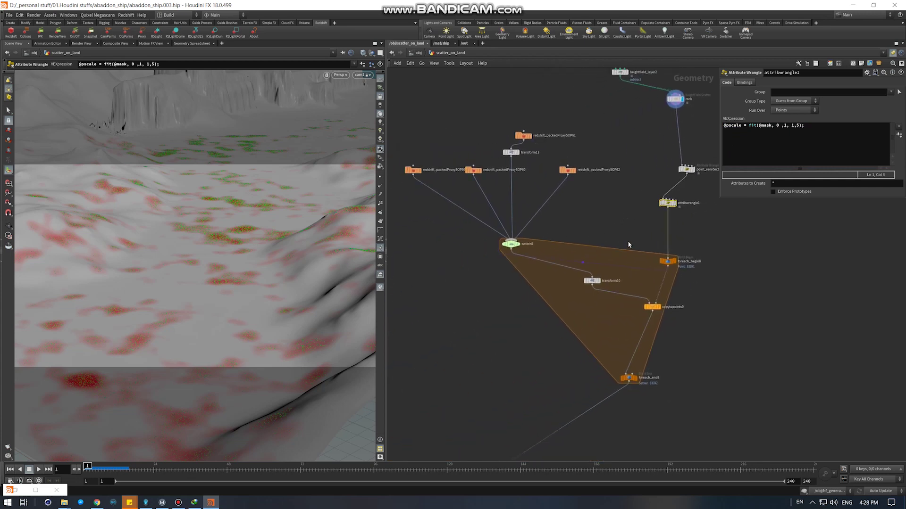
{"action": "scroll", "coordinate": [629, 245], "scroll_direction": "up", "scroll_amount": 1}
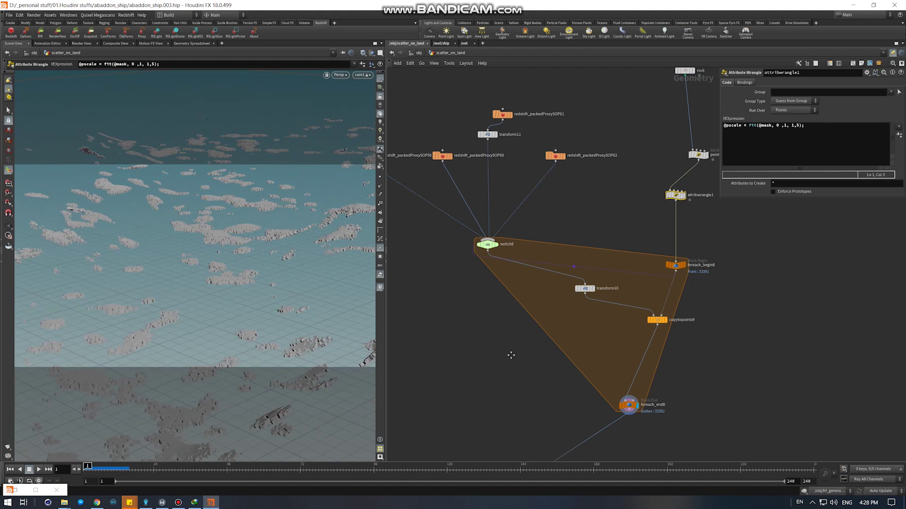
{"action": "middle_click_drag", "start_coordinate": [509, 359], "coordinate": [546, 308]}
Bring the Redshift Render View forward and restart IPR to show the rocks.
{"action": "left_click", "coordinate": [14, 493]}
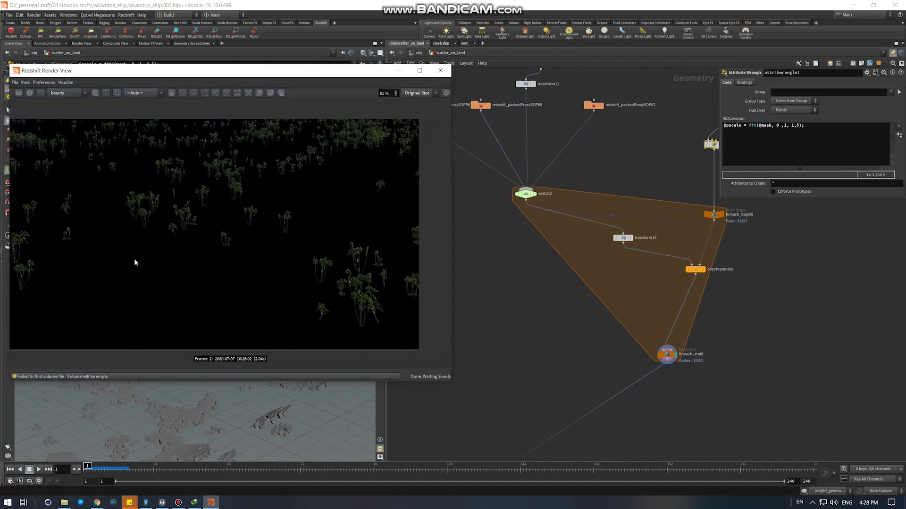
{"action": "left_click", "coordinate": [30, 94]}
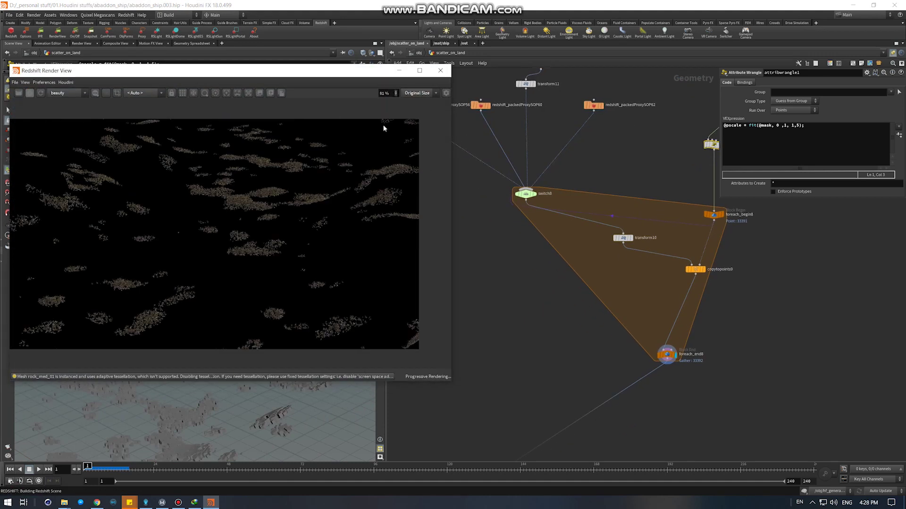
{"action": "left_click_drag", "start_coordinate": [305, 83], "coordinate": [572, 76]}
{"action": "left_click_drag", "start_coordinate": [132, 299], "coordinate": [161, 211]}
Set the display flag on the lower network box's copy-loop end node.
{"action": "left_click_drag", "start_coordinate": [548, 73], "coordinate": [356, 71]}
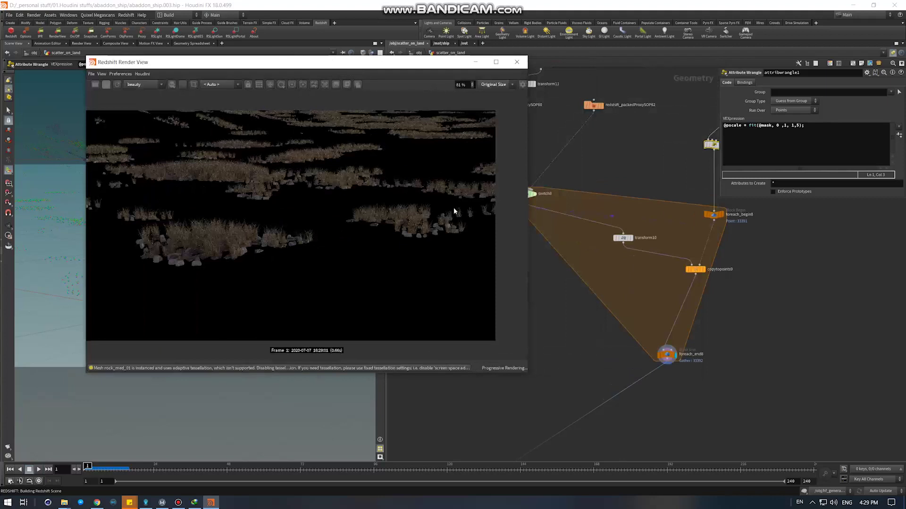
{"action": "scroll", "coordinate": [599, 348], "scroll_direction": "down", "scroll_amount": 3}
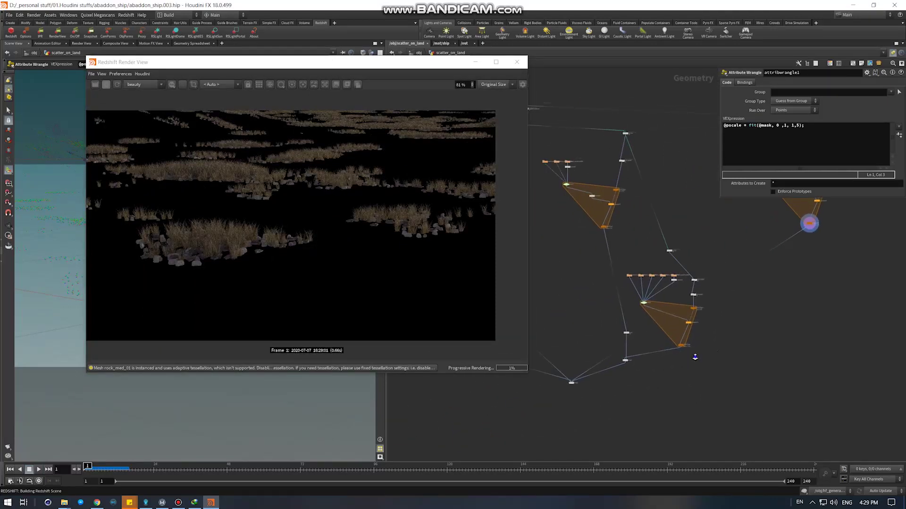
{"action": "scroll", "coordinate": [691, 325], "scroll_direction": "up", "scroll_amount": 3}
{"action": "scroll", "coordinate": [738, 347], "scroll_direction": "down", "scroll_amount": 2}
{"action": "scroll", "coordinate": [775, 311], "scroll_direction": "down", "scroll_amount": 2}
{"action": "key", "text": "r"}
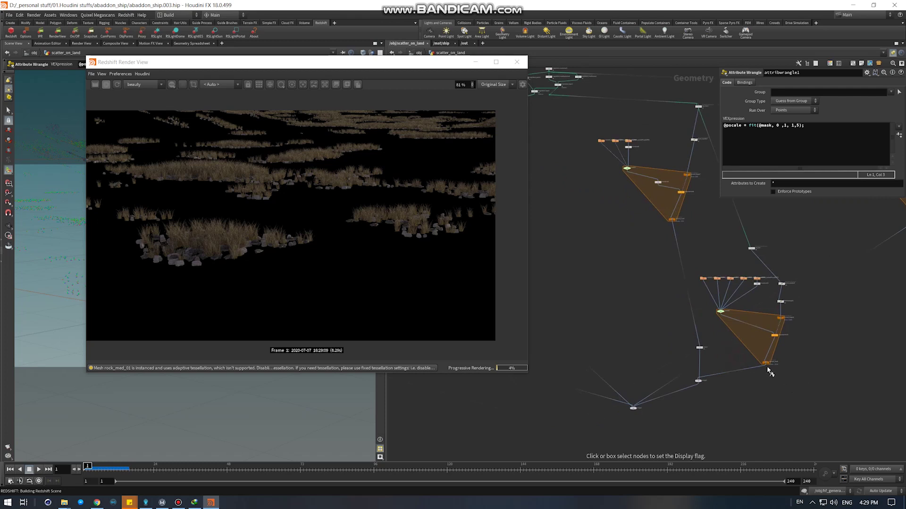
{"action": "left_click", "coordinate": [765, 363]}
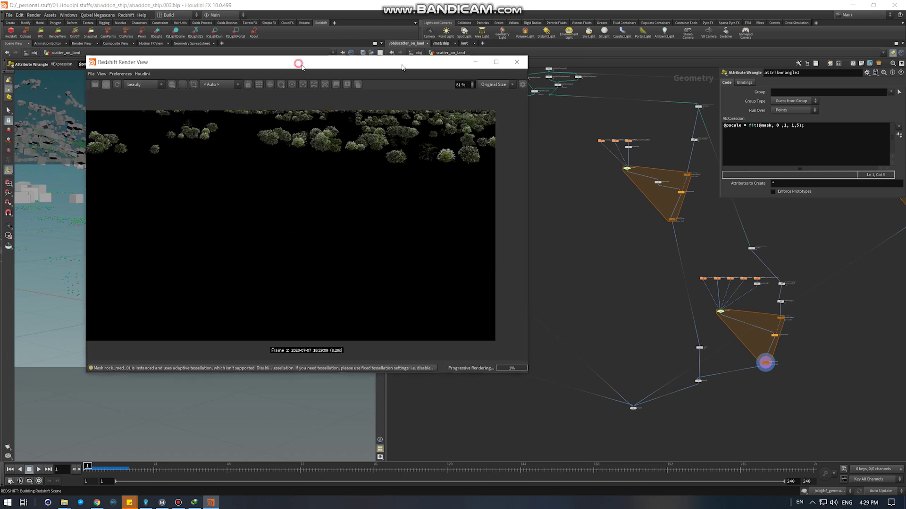
Switch network wires to rounded curves and box-select merge1.
{"action": "left_click_drag", "start_coordinate": [292, 63], "coordinate": [536, 64]}
{"action": "left_click_drag", "start_coordinate": [251, 219], "coordinate": [248, 237]}
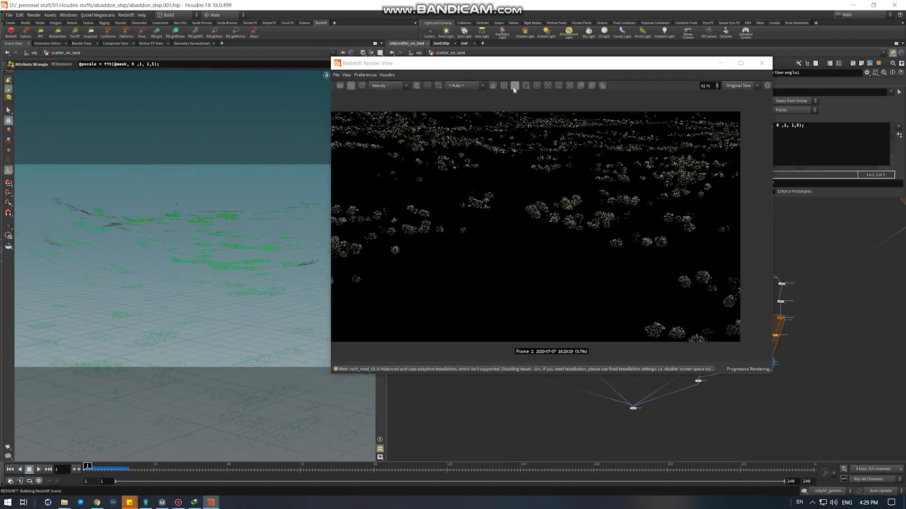
{"action": "left_click_drag", "start_coordinate": [579, 67], "coordinate": [396, 78]}
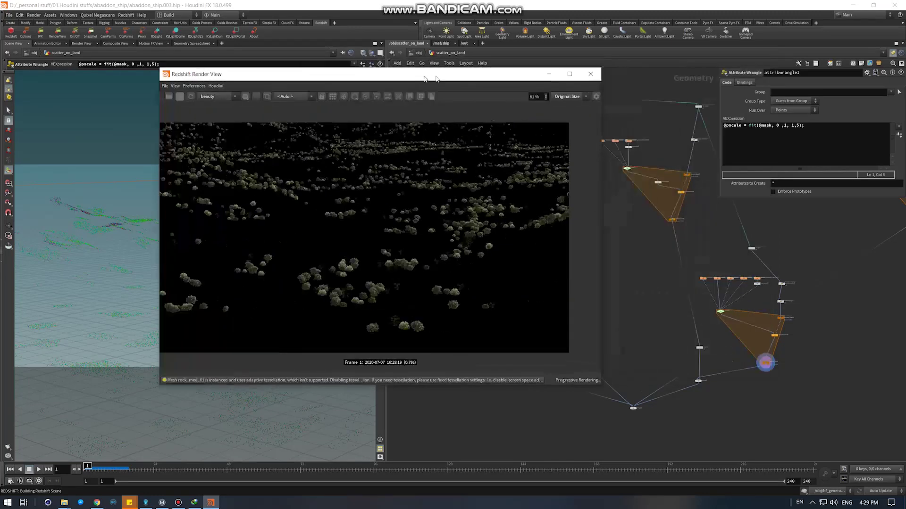
{"action": "scroll", "coordinate": [725, 367], "scroll_direction": "down", "scroll_amount": 2}
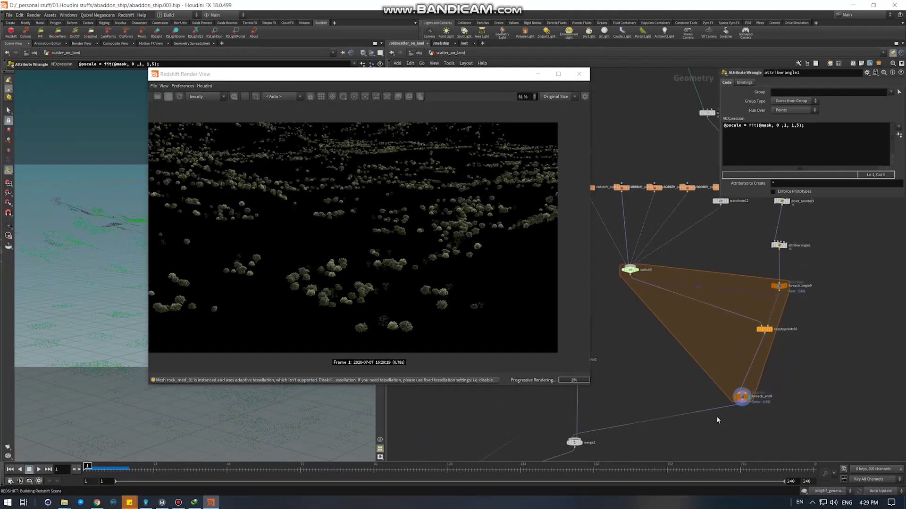
{"action": "scroll", "coordinate": [717, 417], "scroll_direction": "down", "scroll_amount": 3}
{"action": "key", "text": "shift+s"}
{"action": "middle_click_drag", "start_coordinate": [670, 432], "coordinate": [755, 354]}
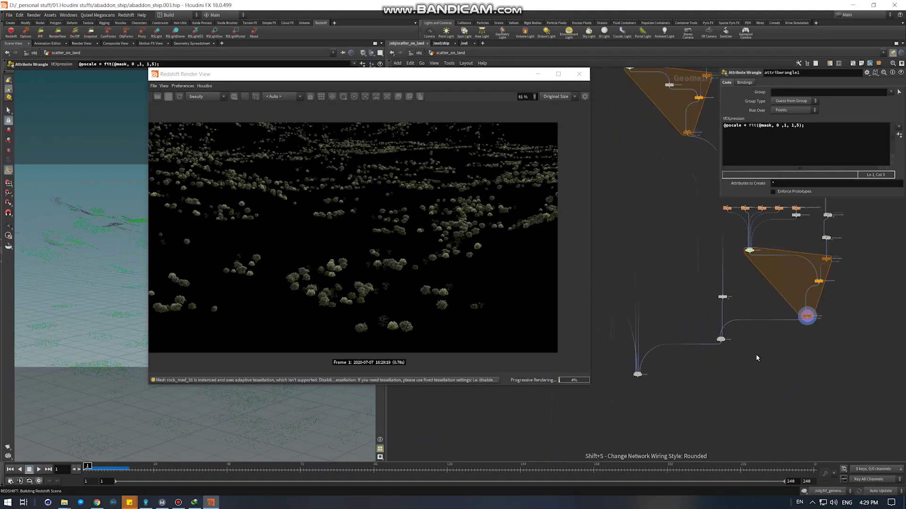
{"action": "scroll", "coordinate": [756, 354], "scroll_direction": "up", "scroll_amount": 2}
{"action": "scroll", "coordinate": [797, 329], "scroll_direction": "up", "scroll_amount": 2}
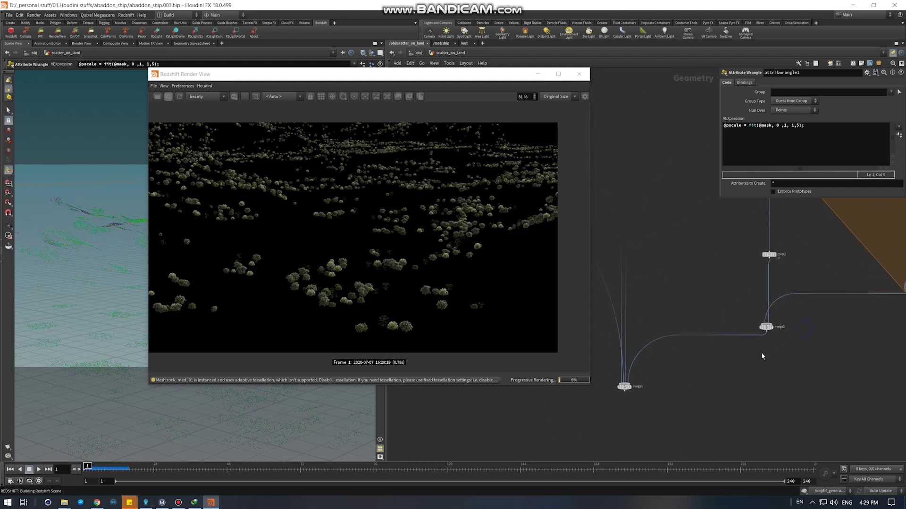
{"action": "middle_click_drag", "start_coordinate": [683, 390], "coordinate": [714, 388]}
{"action": "left_click_drag", "start_coordinate": [681, 403], "coordinate": [634, 366]}
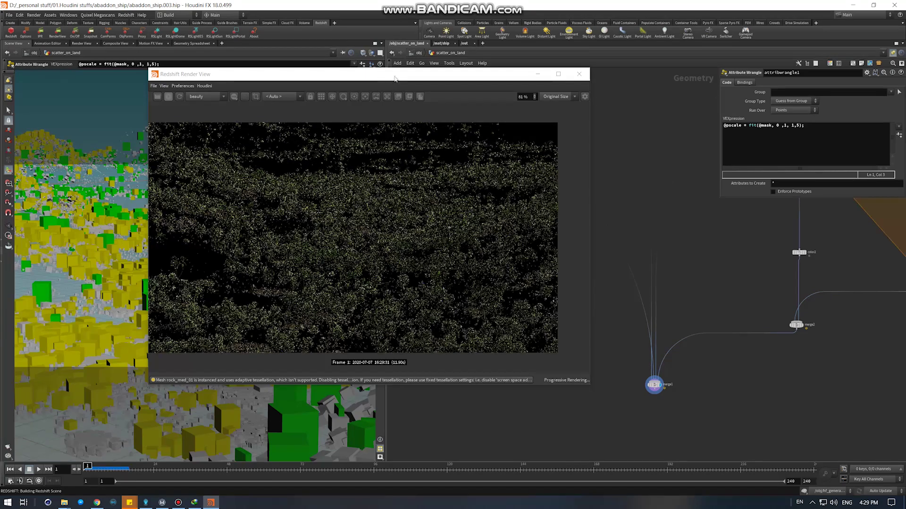
Open the Render View's display and colour-management panel and enlarge the window.
{"action": "left_click_drag", "start_coordinate": [395, 79], "coordinate": [658, 81]}
{"action": "key", "text": "Escape"}
{"action": "scroll", "coordinate": [212, 263], "scroll_direction": "up", "scroll_amount": 5}
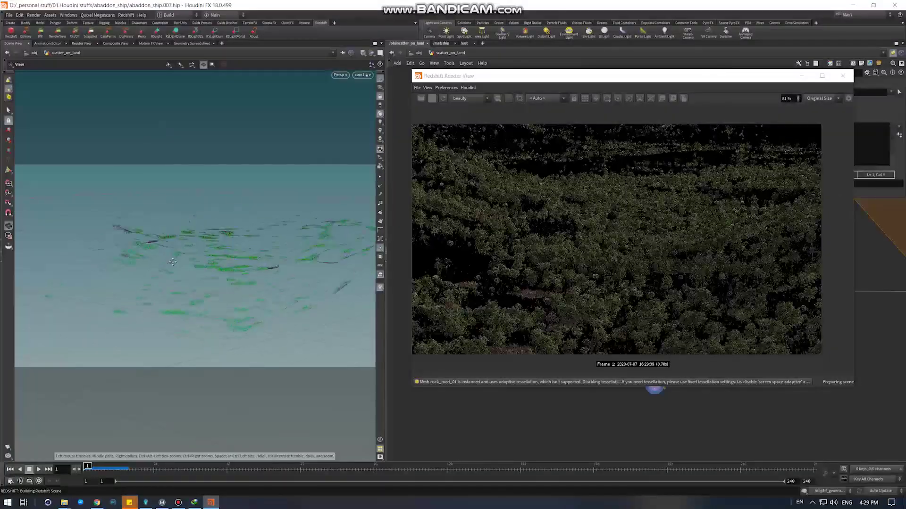
{"action": "key", "text": "Return"}
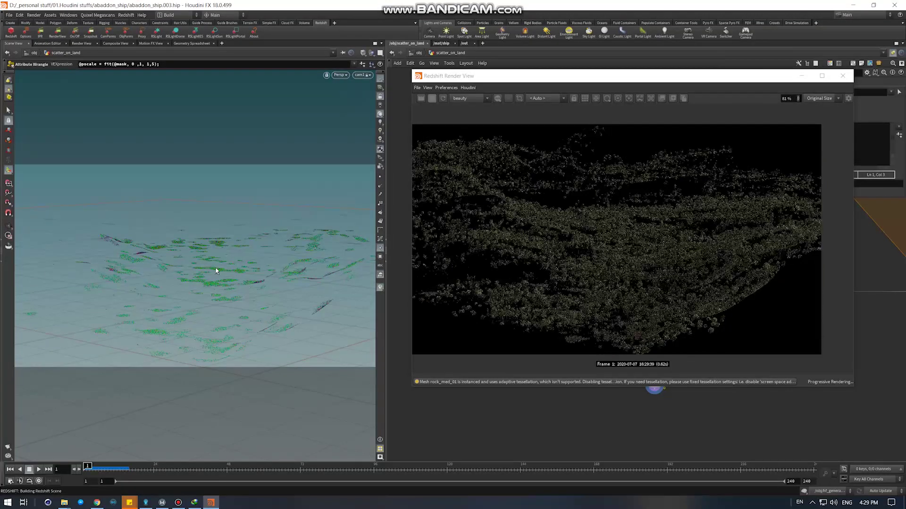
{"action": "left_click", "coordinate": [849, 98]}
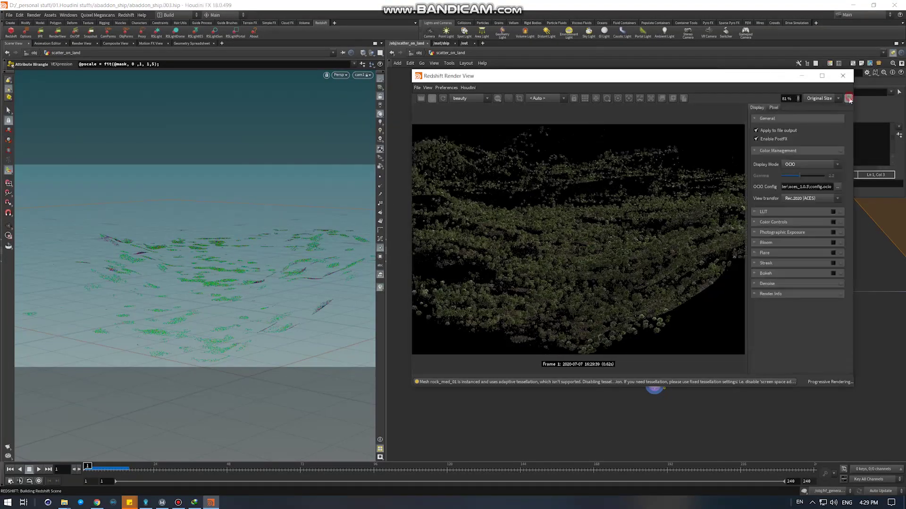
{"action": "left_click_drag", "start_coordinate": [414, 389], "coordinate": [280, 399]}
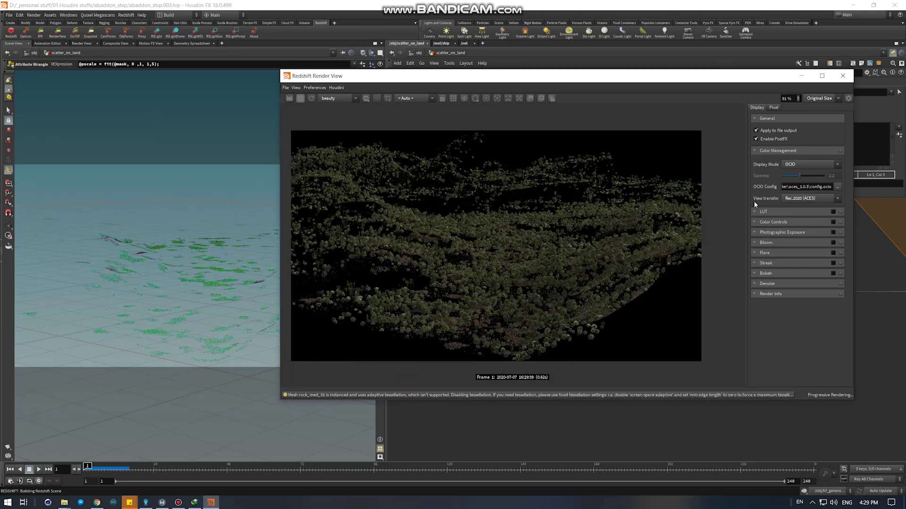
Set the view transform to Rec.2020 (ACES) and enable Photographic Exposure.
{"action": "left_click", "coordinate": [796, 201]}
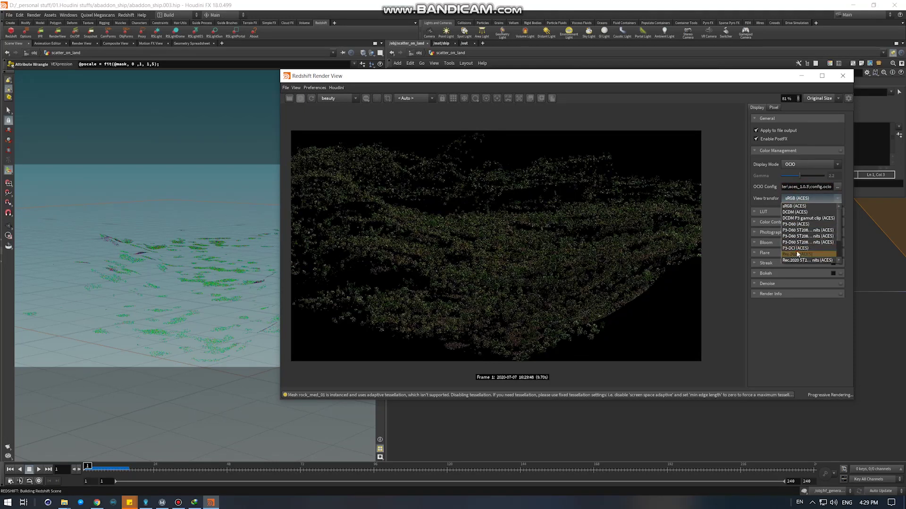
{"action": "left_click", "coordinate": [797, 254]}
{"action": "left_click", "coordinate": [832, 232]}
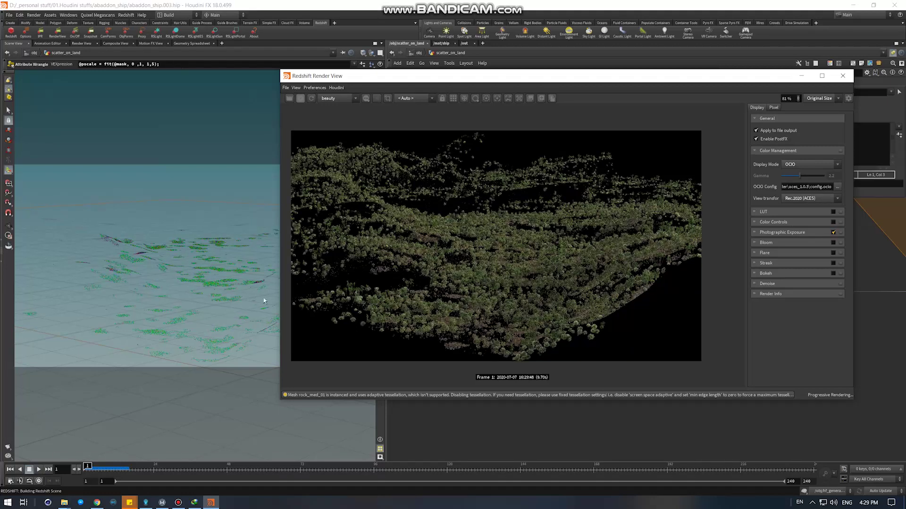
Orbit the camera closer to the foliage and maximize the Render View.
{"action": "key", "text": "Escape"}
{"action": "mouse_move", "coordinate": [213, 270]}
{"action": "left_mouse_down"}
{"action": "mouse_move", "coordinate": [163, 213]}
{"action": "mouse_move", "coordinate": [172, 255]}
{"action": "left_mouse_up"}
{"action": "key", "text": "Return"}
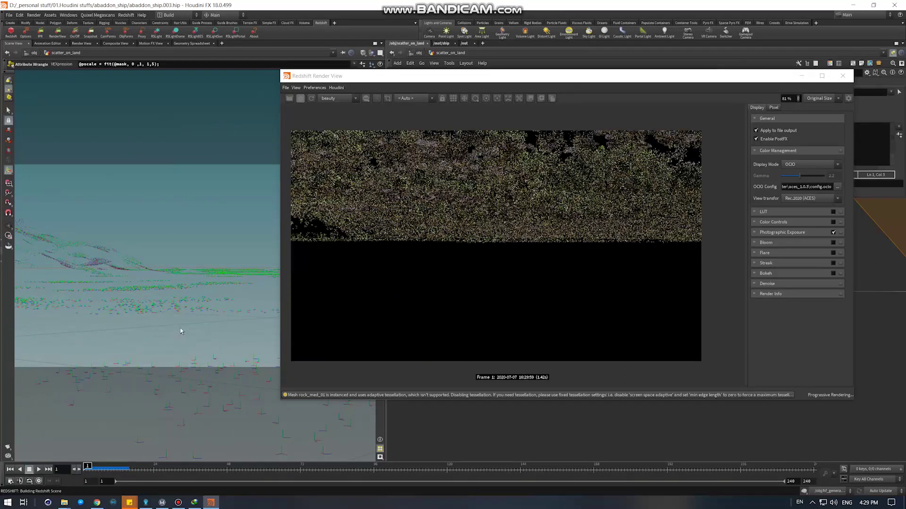
{"action": "left_click", "coordinate": [476, 78]}
{"action": "mouse_move", "coordinate": [474, 83]}
{"action": "left_mouse_down"}
{"action": "mouse_move", "coordinate": [525, 15]}
{"action": "mouse_move", "coordinate": [529, 113]}
{"action": "left_mouse_up"}
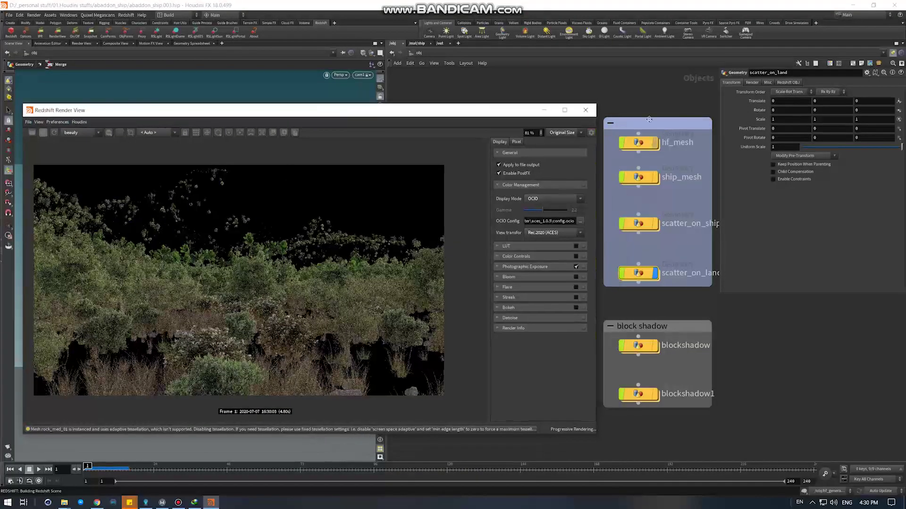
Select hf_mesh and tumble the camera to frame the large cliff.
{"action": "left_click", "coordinate": [654, 142]}
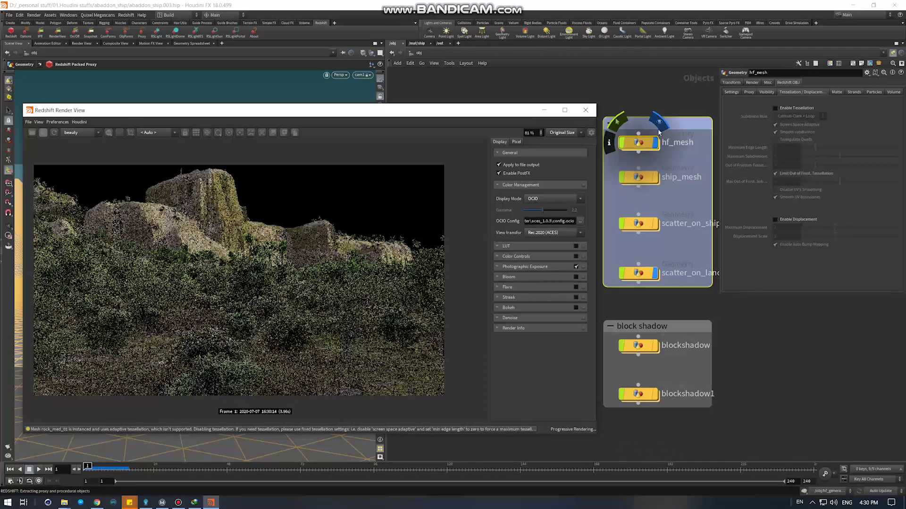
{"action": "left_click_drag", "start_coordinate": [382, 112], "coordinate": [611, 98]}
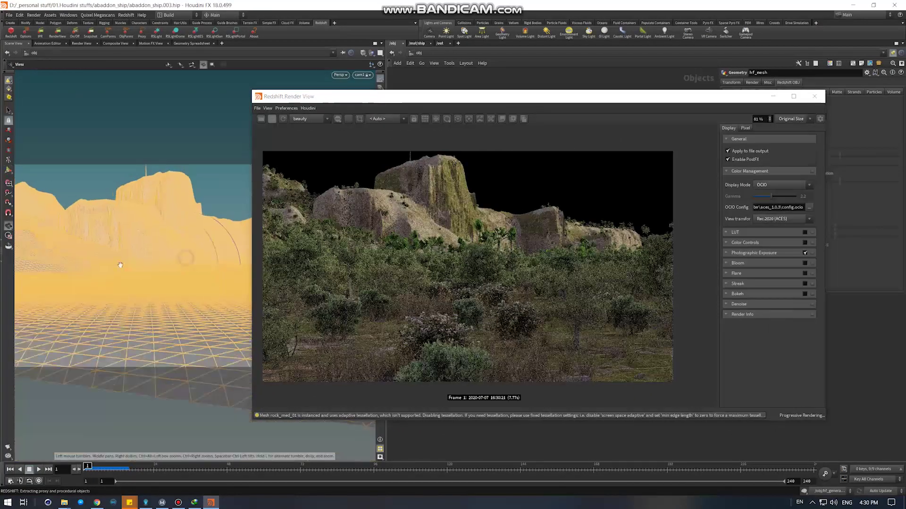
{"action": "scroll", "coordinate": [197, 232], "scroll_direction": "up", "scroll_amount": 3}
{"action": "left_click_drag", "start_coordinate": [162, 249], "coordinate": [177, 251]}
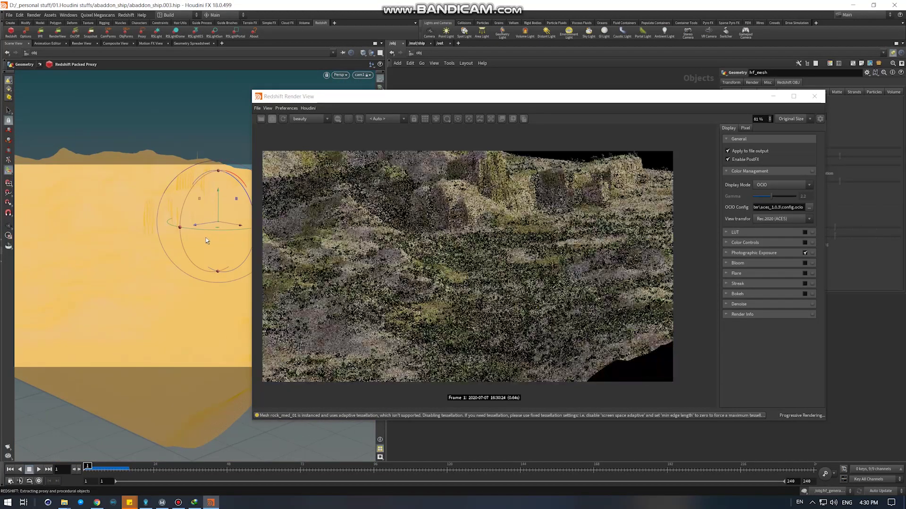
{"action": "key", "text": "Escape"}
{"action": "mouse_move", "coordinate": [170, 314]}
{"action": "left_mouse_down"}
{"action": "mouse_move", "coordinate": [214, 283]}
{"action": "mouse_move", "coordinate": [203, 291]}
{"action": "left_mouse_up"}
{"action": "key", "text": "Return"}
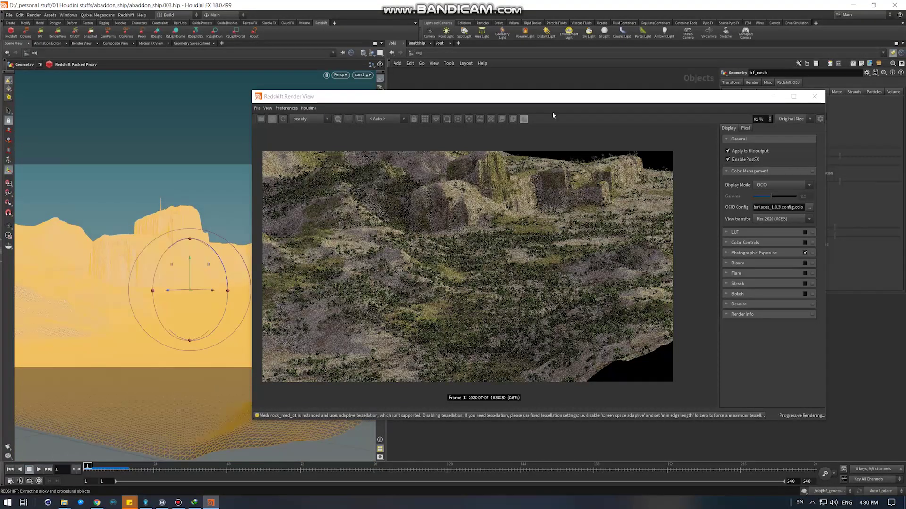
Enter the scatter_on_land network, stop the render, and close the Redshift Render View.
{"action": "left_click_drag", "start_coordinate": [591, 96], "coordinate": [392, 80]}
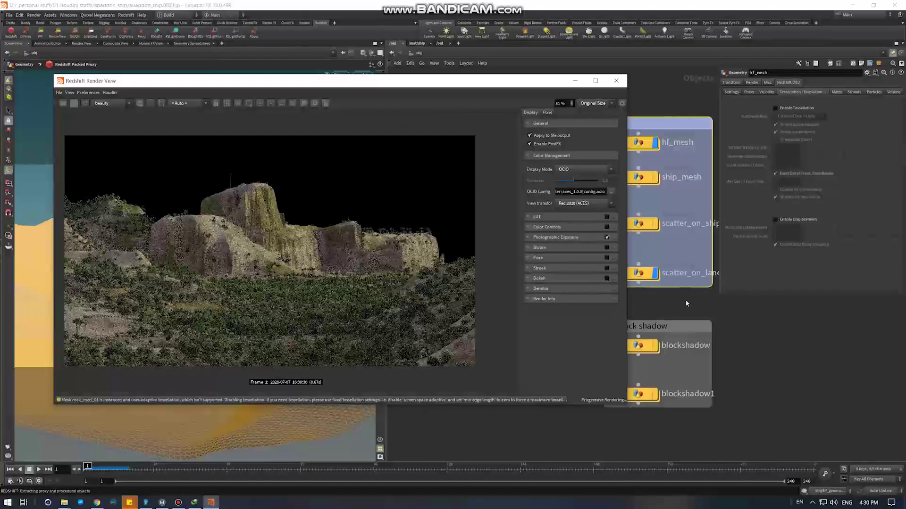
{"action": "middle_click_drag", "start_coordinate": [686, 303], "coordinate": [725, 295]}
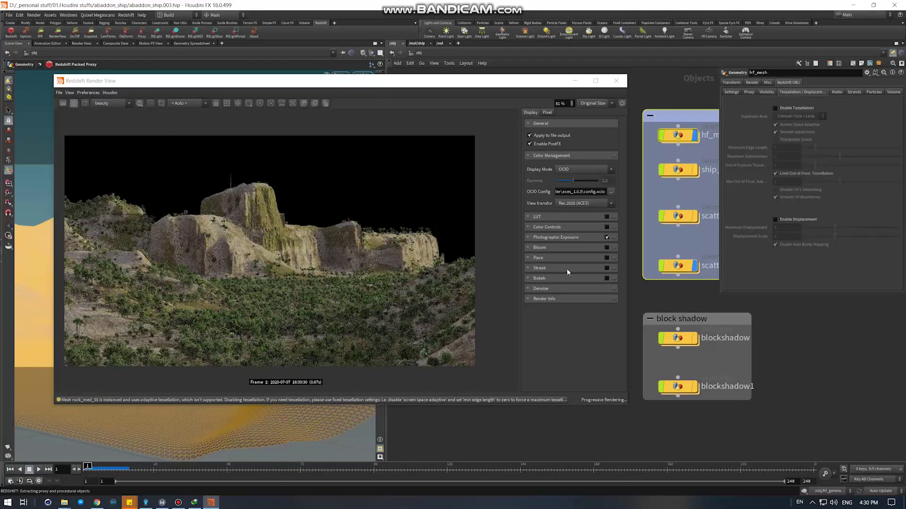
{"action": "scroll", "coordinate": [771, 340], "scroll_direction": "down", "scroll_amount": 3}
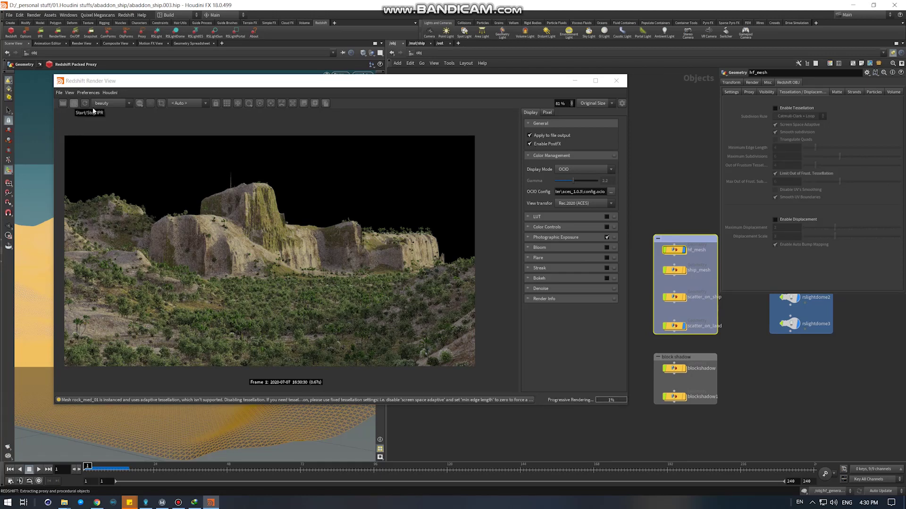
{"action": "double_click", "coordinate": [676, 325]}
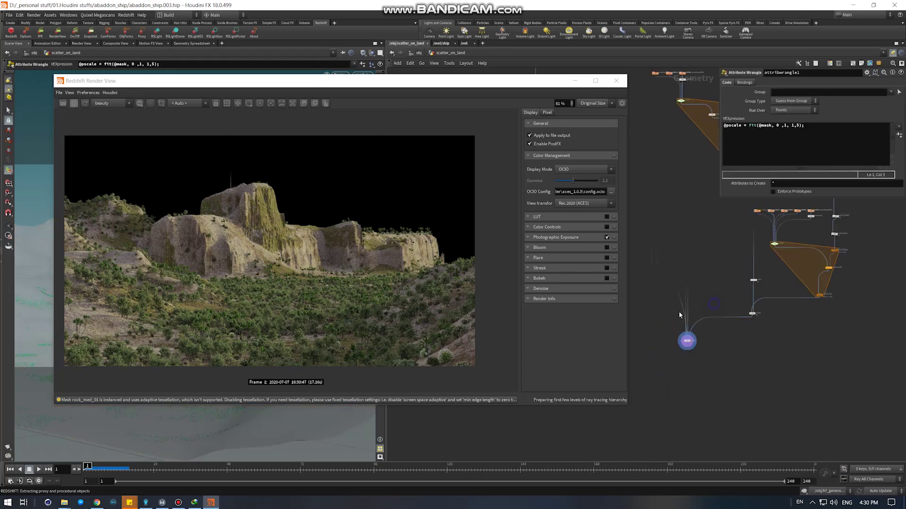
{"action": "scroll", "coordinate": [680, 314], "scroll_direction": "down", "scroll_amount": 5}
{"action": "middle_click_drag", "start_coordinate": [710, 304], "coordinate": [747, 287]}
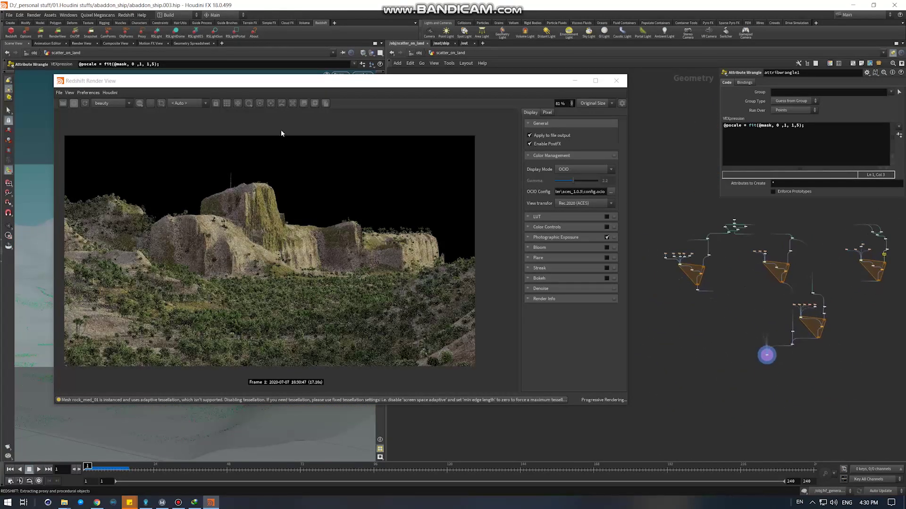
{"action": "left_click", "coordinate": [74, 104]}
{"action": "left_click", "coordinate": [616, 81]}
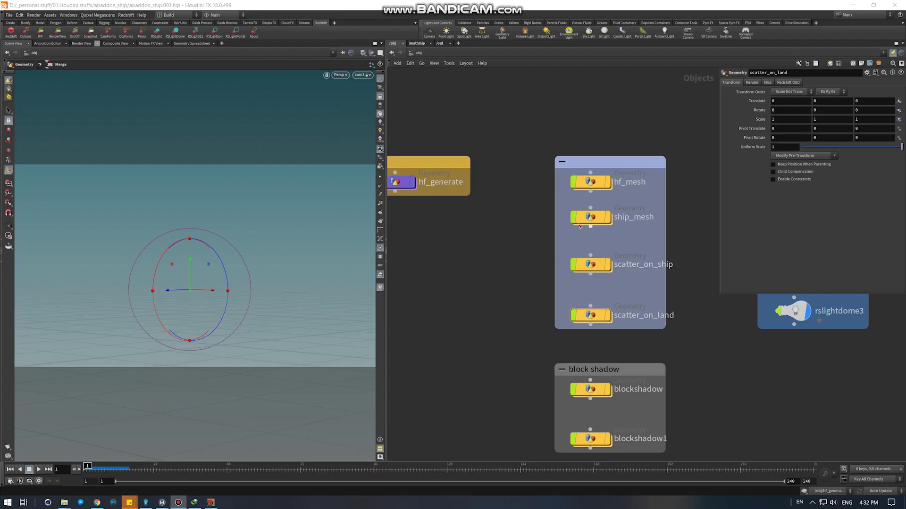
{"action": "left_click", "coordinate": [499, 197]}
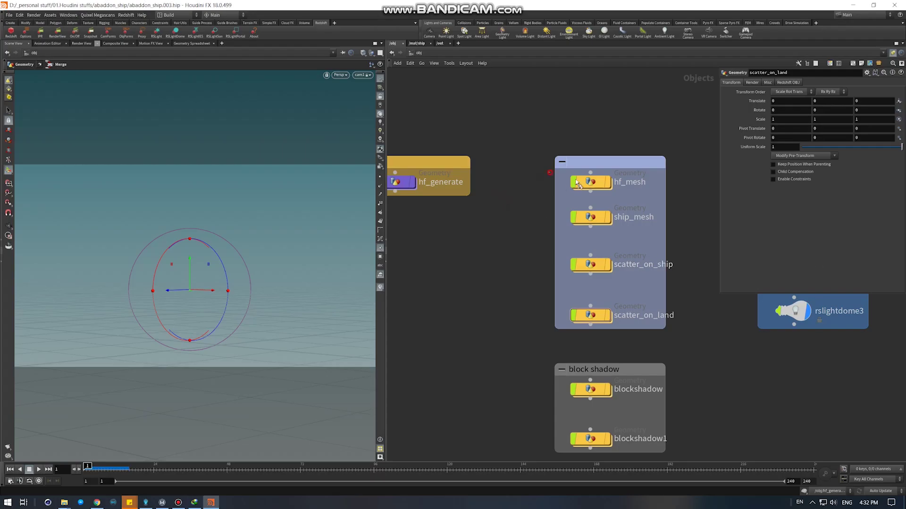
Display the hf_mesh terrain and start an interactive Redshift render.
{"action": "left_click", "coordinate": [607, 183]}
{"action": "mouse_move", "coordinate": [243, 269]}
{"action": "left_mouse_down"}
{"action": "mouse_move", "coordinate": [290, 304]}
{"action": "mouse_move", "coordinate": [304, 205]}
{"action": "left_mouse_up"}
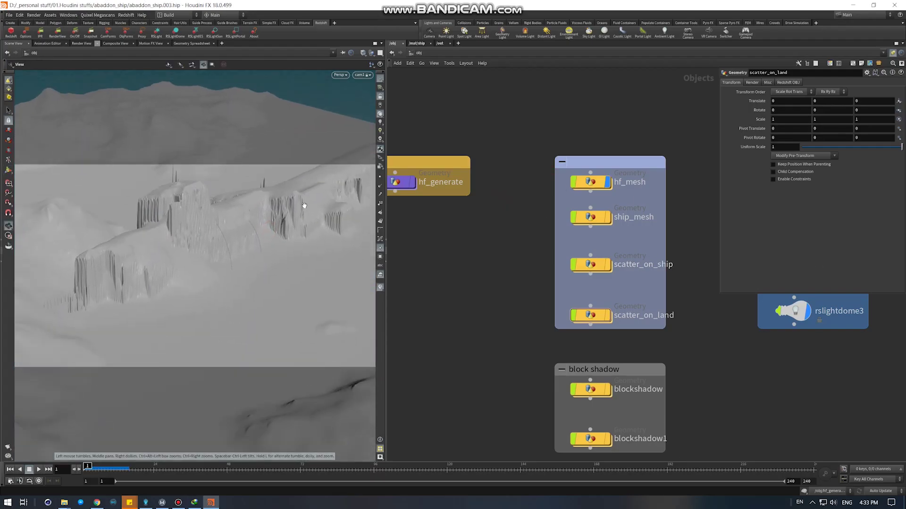
{"action": "key", "text": "r"}
{"action": "left_click", "coordinate": [58, 31]}
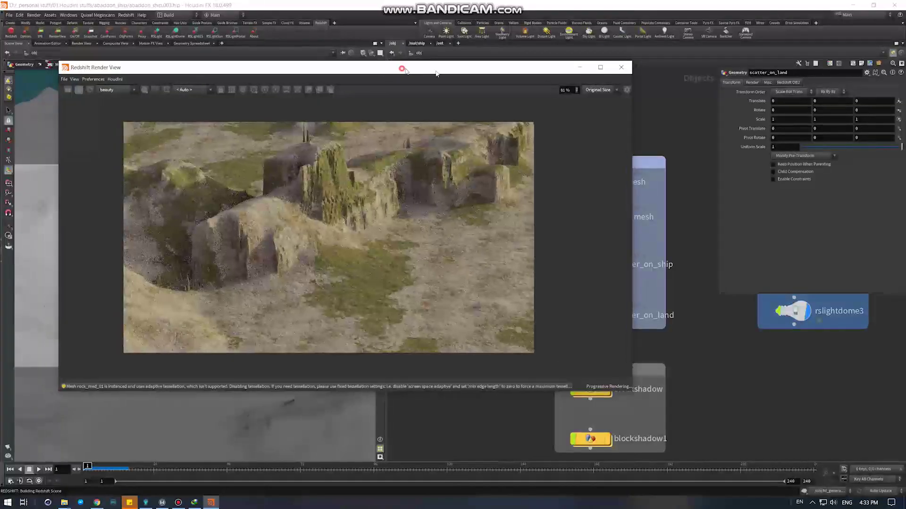
{"action": "left_click_drag", "start_coordinate": [362, 67], "coordinate": [572, 77]}
{"action": "mouse_move", "coordinate": [164, 246]}
{"action": "left_mouse_down"}
{"action": "mouse_move", "coordinate": [175, 225]}
{"action": "mouse_move", "coordinate": [157, 228]}
{"action": "left_mouse_up"}
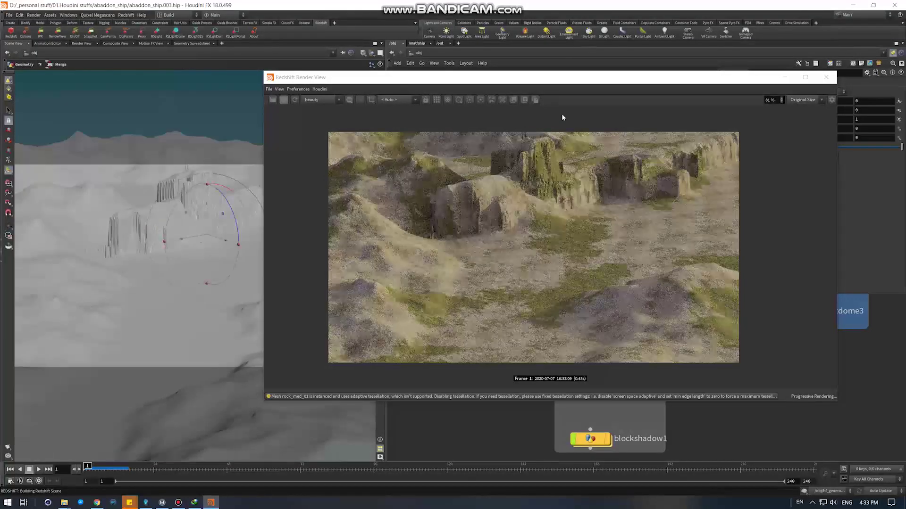
Shrink the Render View, return to /obj via the path bar, and dive into hf_mesh.
{"action": "left_click_drag", "start_coordinate": [616, 80], "coordinate": [415, 82]}
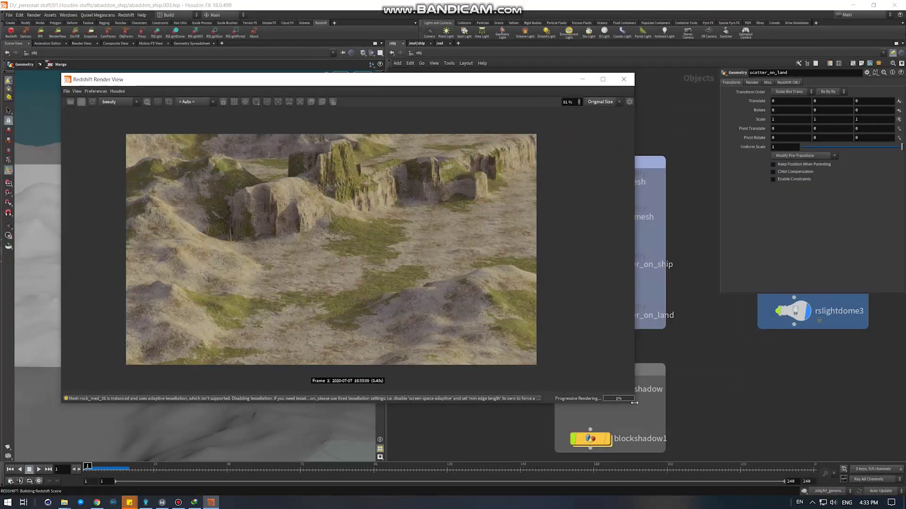
{"action": "left_click_drag", "start_coordinate": [634, 404], "coordinate": [457, 395]}
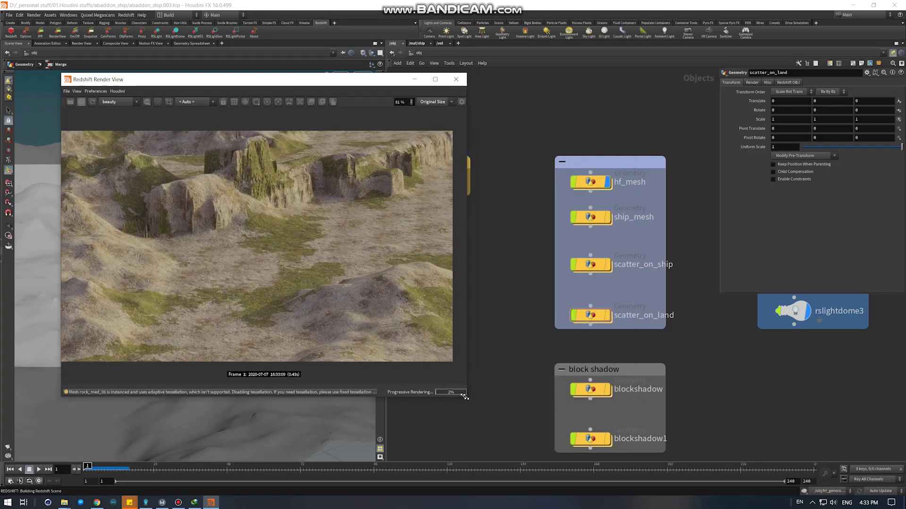
{"action": "left_click_drag", "start_coordinate": [303, 286], "coordinate": [317, 283]}
{"action": "left_click_drag", "start_coordinate": [300, 81], "coordinate": [250, 65]}
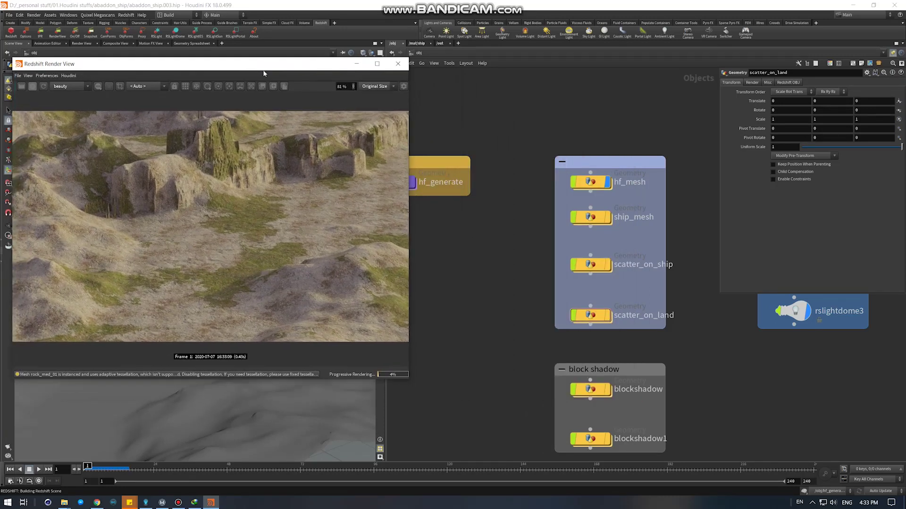
{"action": "left_click", "coordinate": [417, 43]}
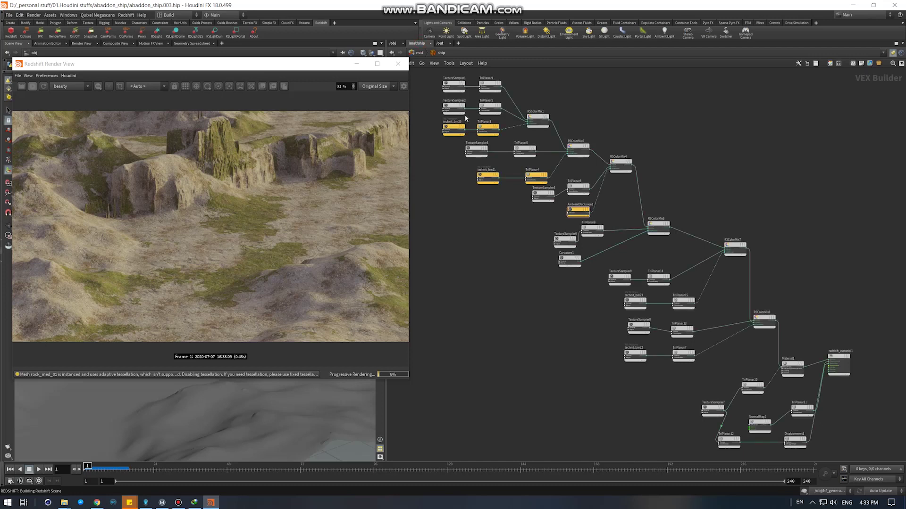
{"action": "left_click", "coordinate": [420, 53]}
{"action": "left_click", "coordinate": [391, 43]}
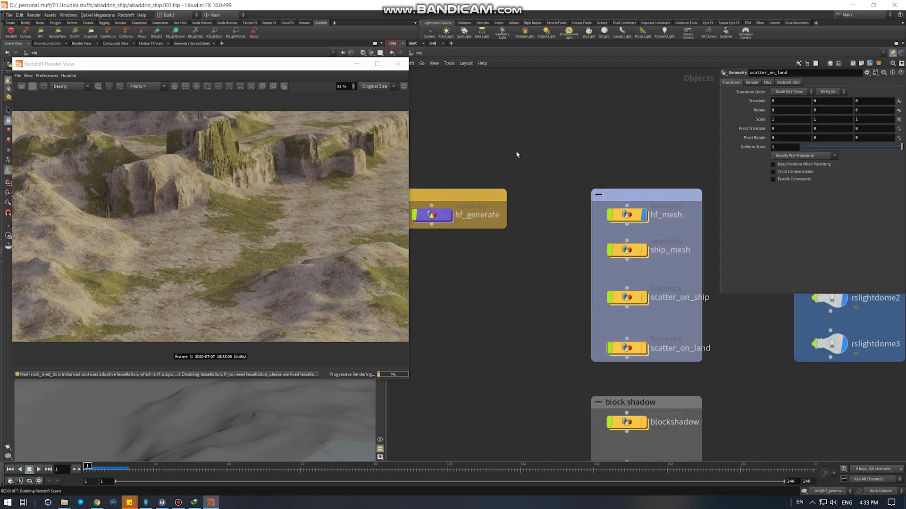
{"action": "double_click", "coordinate": [617, 217]}
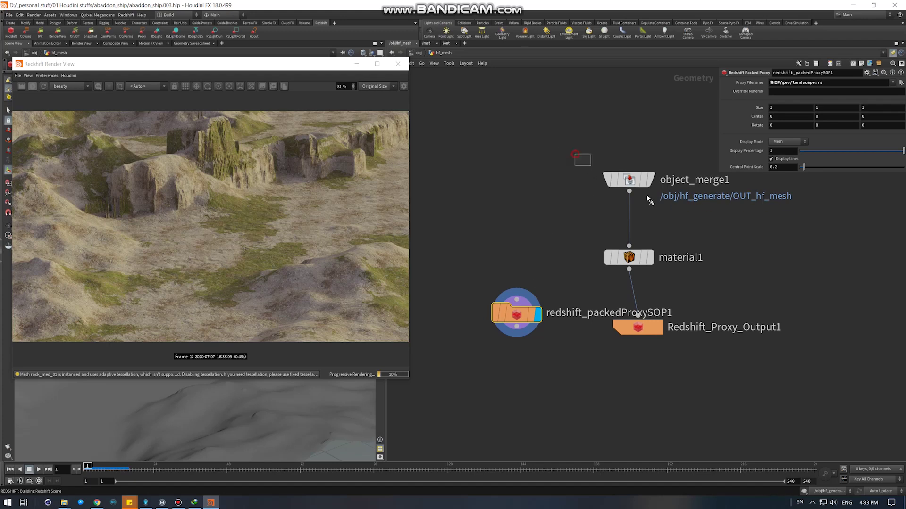
Display material1 instead of object_merge1, refresh the render, and switch to /mat.
{"action": "left_click_drag", "start_coordinate": [648, 196], "coordinate": [662, 207]}
{"action": "left_click", "coordinate": [613, 188]}
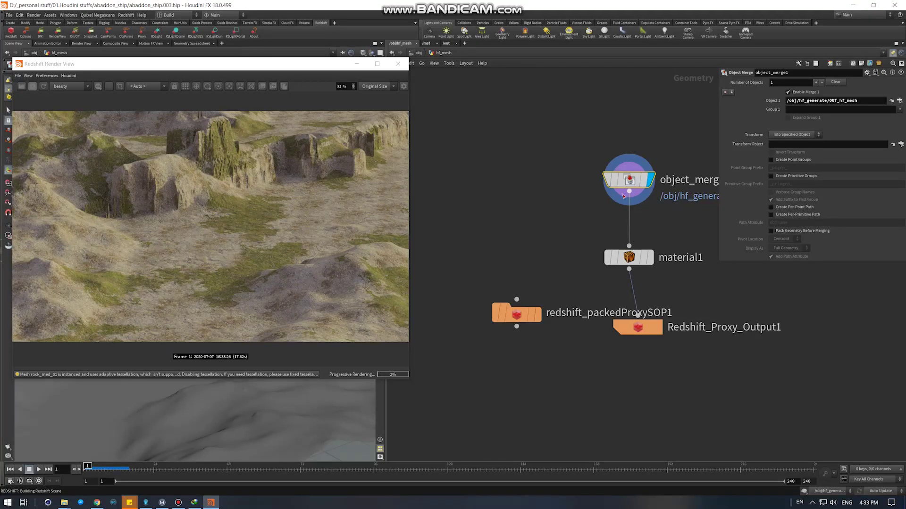
{"action": "mouse_move", "coordinate": [629, 258]}
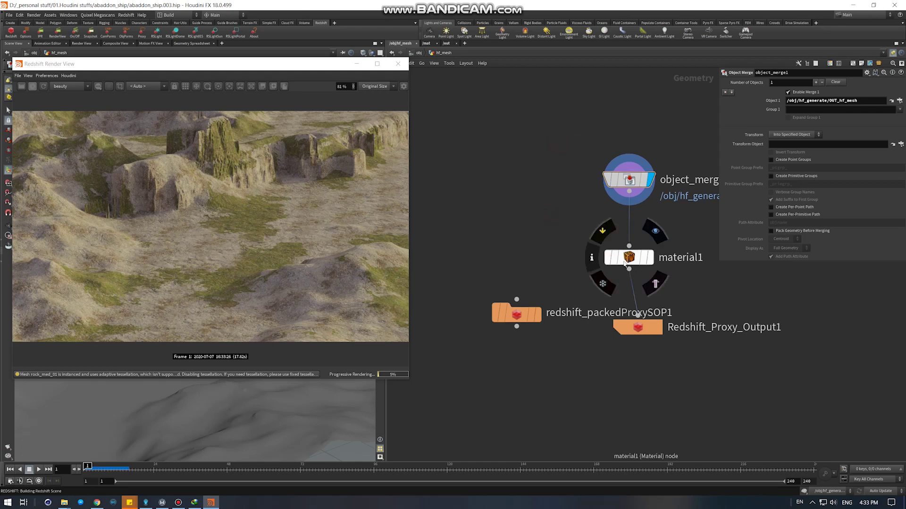
{"action": "left_click", "coordinate": [655, 231]}
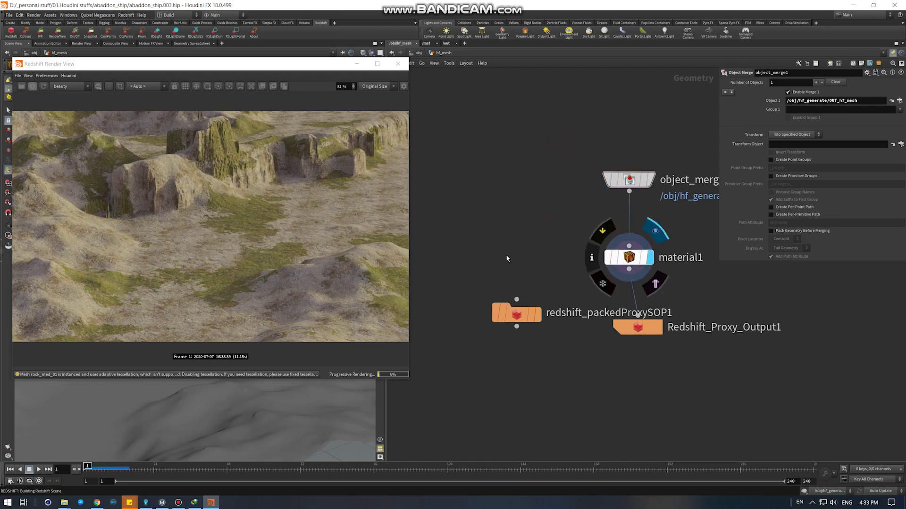
{"action": "left_click", "coordinate": [40, 87]}
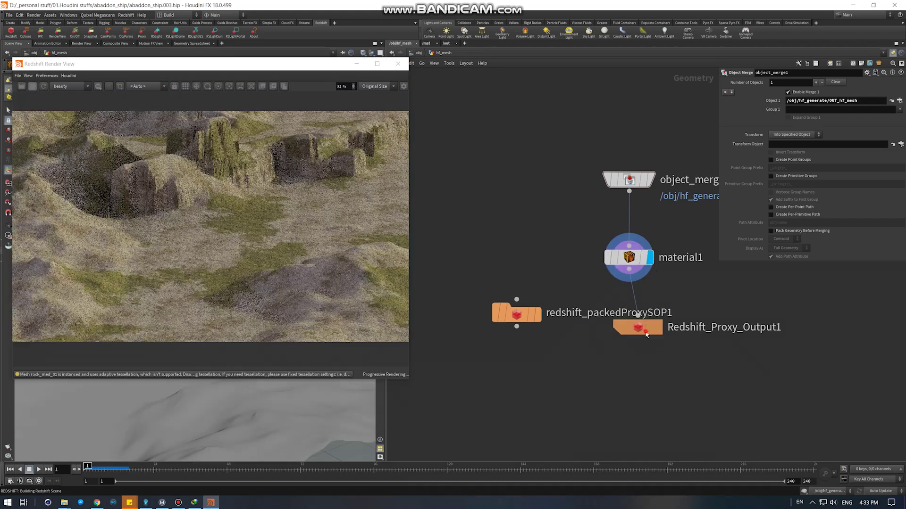
{"action": "left_click", "coordinate": [426, 43]}
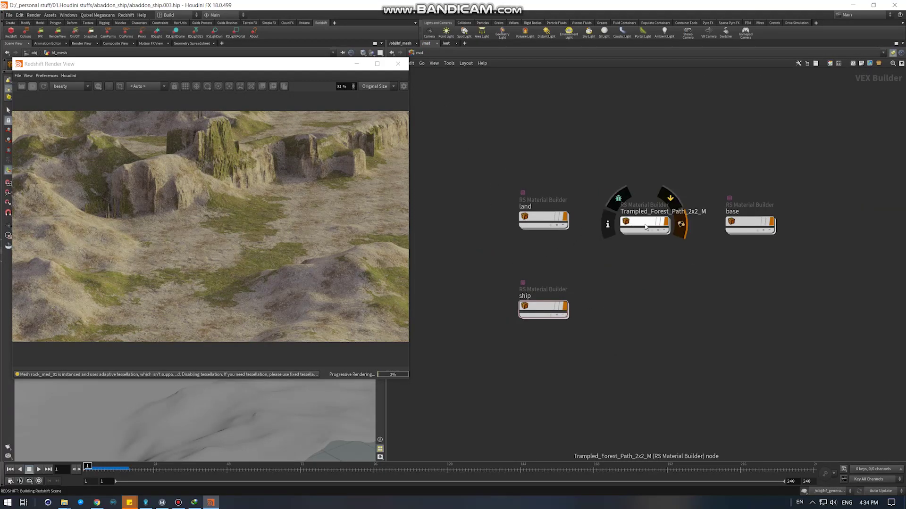
Rearrange the land and base material builders, moving Trampled_Forest_Path_2x2_M beside the ship builder.
{"action": "double_click", "coordinate": [542, 220]}
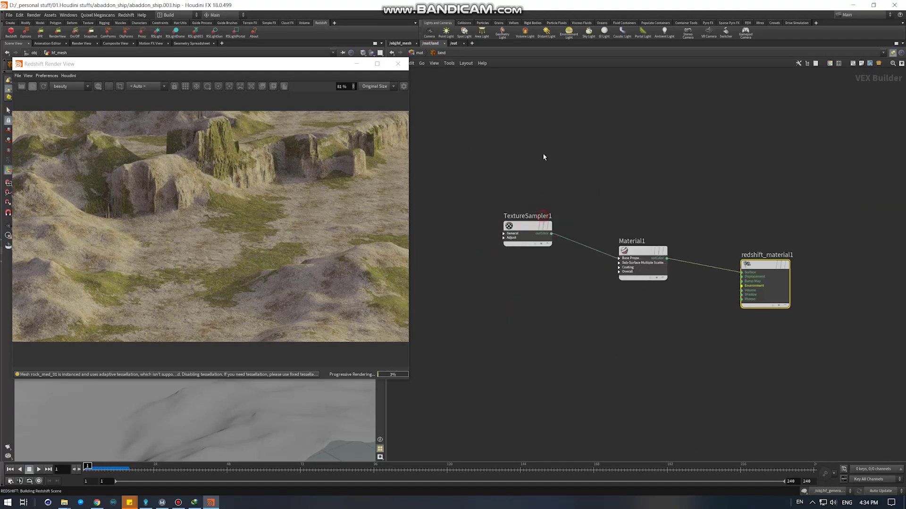
{"action": "left_click", "coordinate": [419, 53]}
{"action": "left_click_drag", "start_coordinate": [550, 216], "coordinate": [562, 130]}
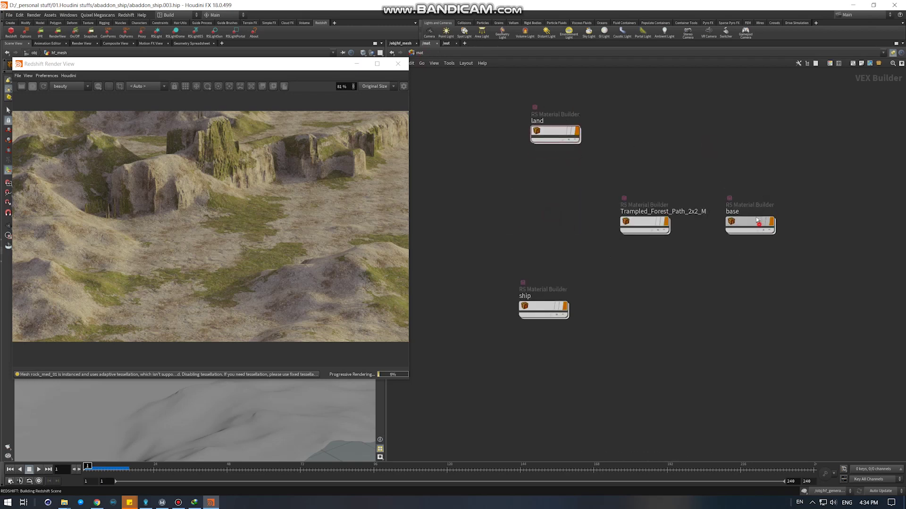
{"action": "left_click_drag", "start_coordinate": [750, 223], "coordinate": [644, 117]}
{"action": "left_click_drag", "start_coordinate": [644, 222], "coordinate": [543, 272]}
{"action": "left_click_drag", "start_coordinate": [544, 309], "coordinate": [656, 276]}
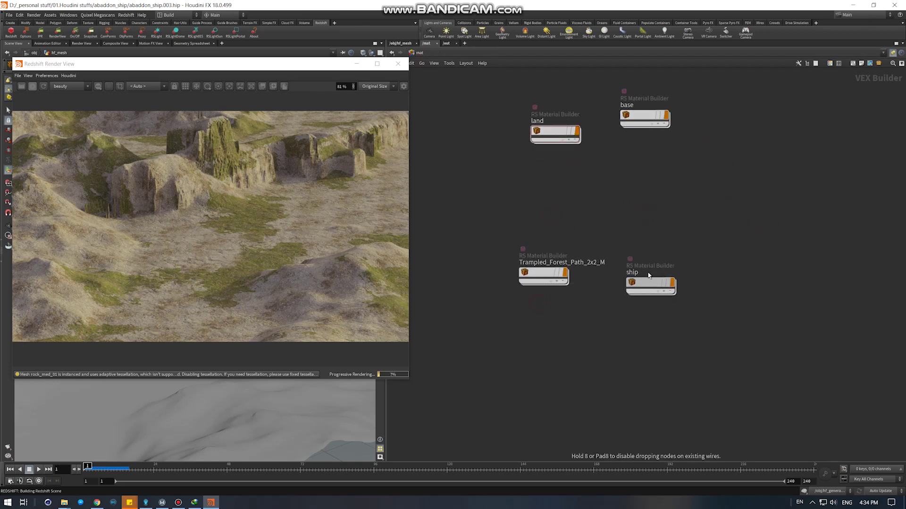
Rename the Trampled_Forest_Path_2x2_M builder to 'landscape' and colour it along with the ship builder.
{"action": "double_click", "coordinate": [562, 263]}
{"action": "key", "text": "ctrl+a"}
{"action": "type", "text": "landscape"}
{"action": "key", "text": "Return"}
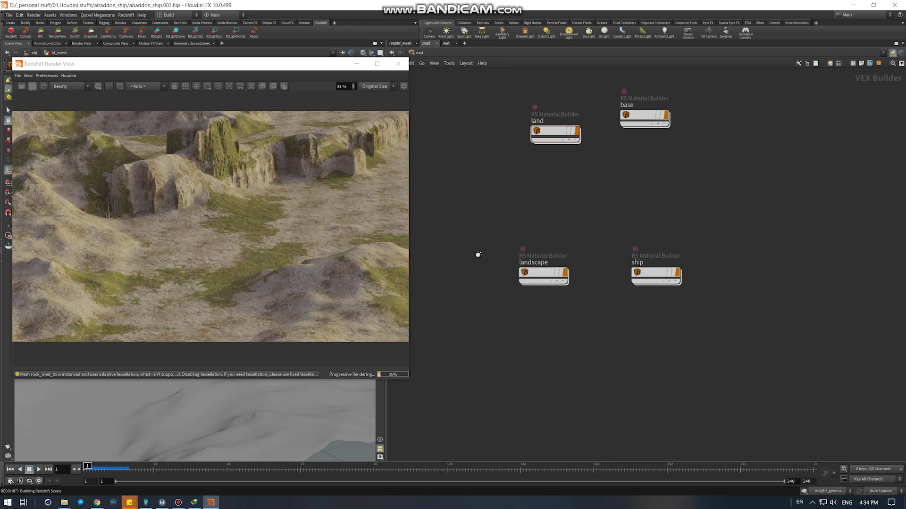
{"action": "left_click_drag", "start_coordinate": [473, 240], "coordinate": [689, 283]}
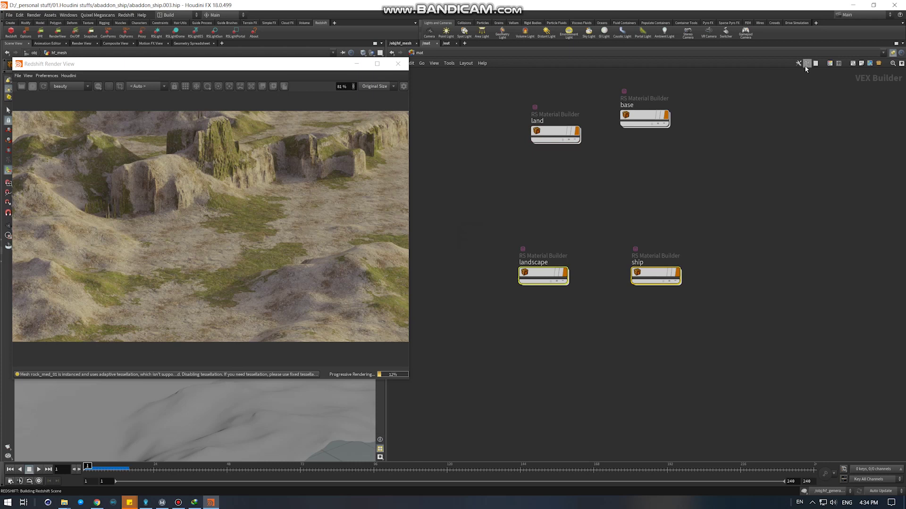
{"action": "key", "text": "c"}
{"action": "left_click", "coordinate": [874, 423]}
Inside the landscape material, arrange the TriPlanar5, albedo and mask texture chains into tidy rows.
{"action": "double_click", "coordinate": [539, 272]}
{"action": "scroll", "coordinate": [527, 269], "scroll_direction": "up", "scroll_amount": 2}
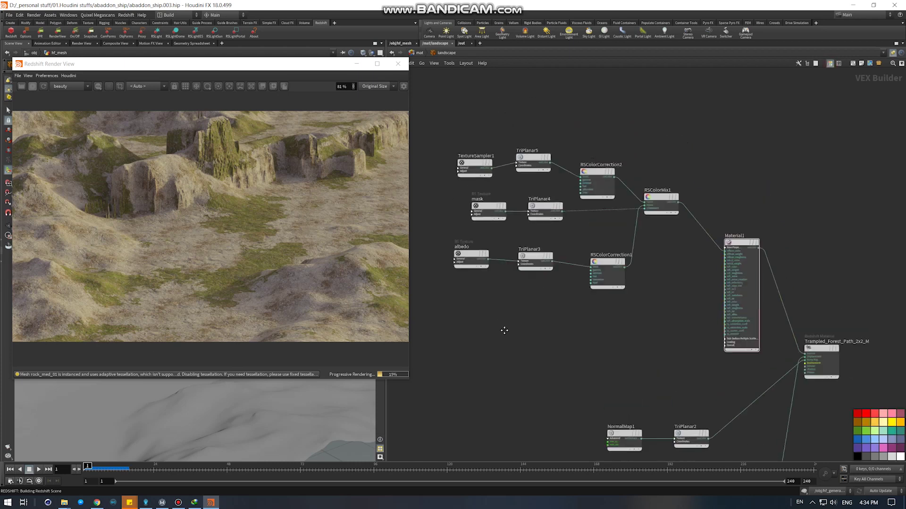
{"action": "scroll", "coordinate": [453, 242], "scroll_direction": "up", "scroll_amount": 1}
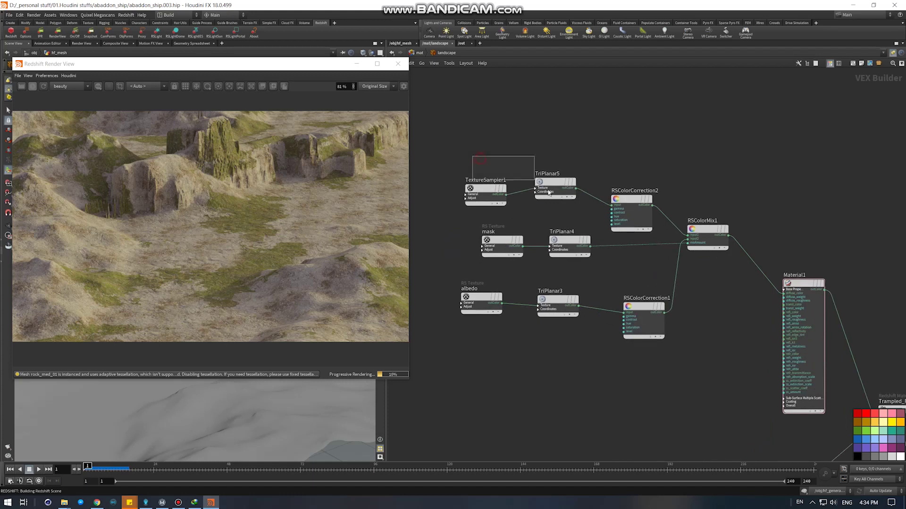
{"action": "left_click_drag", "start_coordinate": [550, 189], "coordinate": [535, 139]}
{"action": "left_click_drag", "start_coordinate": [627, 198], "coordinate": [616, 139]}
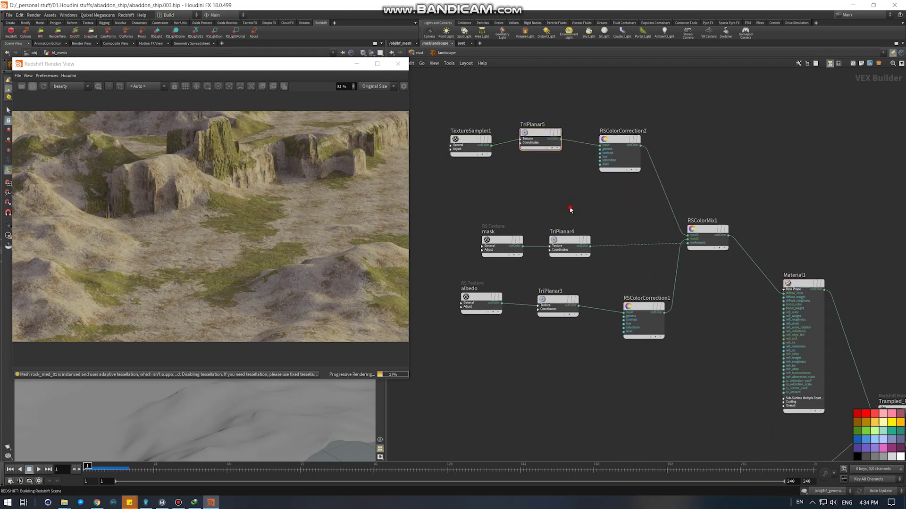
{"action": "left_click_drag", "start_coordinate": [464, 289], "coordinate": [667, 344]}
{"action": "left_click_drag", "start_coordinate": [644, 311], "coordinate": [617, 208]}
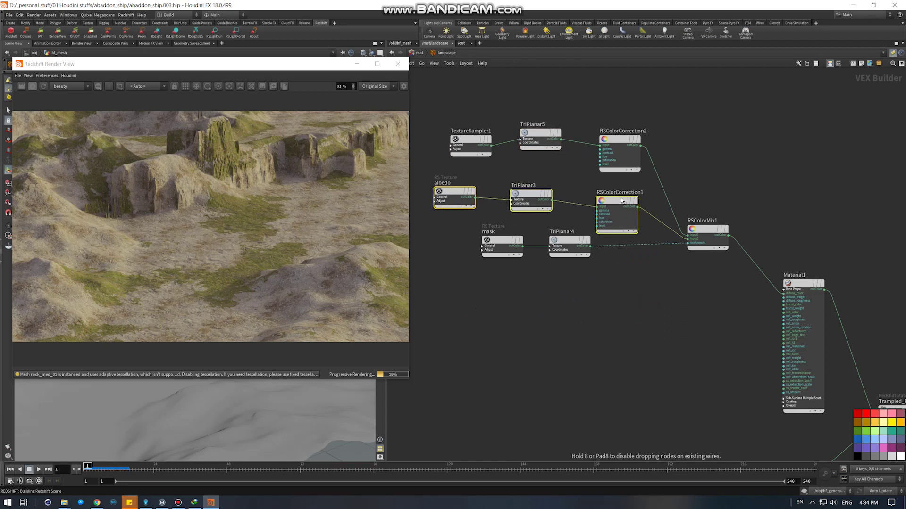
{"action": "mouse_move", "coordinate": [458, 266]}
{"action": "left_mouse_down"}
{"action": "mouse_move", "coordinate": [568, 236]}
{"action": "mouse_move", "coordinate": [565, 284]}
{"action": "left_mouse_up"}
{"action": "left_click", "coordinate": [541, 245]}
{"action": "scroll", "coordinate": [555, 233], "scroll_direction": "up", "scroll_amount": 2}
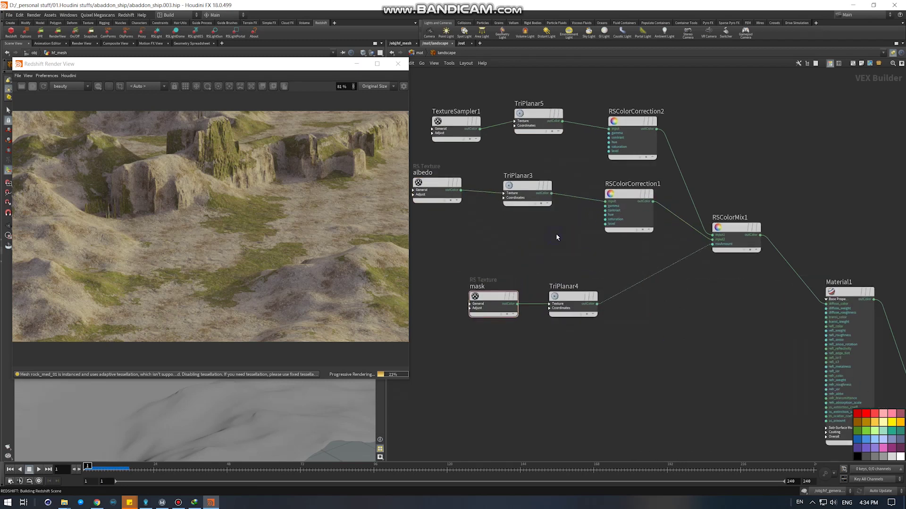
{"action": "mouse_move", "coordinate": [438, 196]}
{"action": "left_mouse_down"}
{"action": "mouse_move", "coordinate": [580, 244]}
{"action": "mouse_move", "coordinate": [562, 243]}
{"action": "left_mouse_up"}
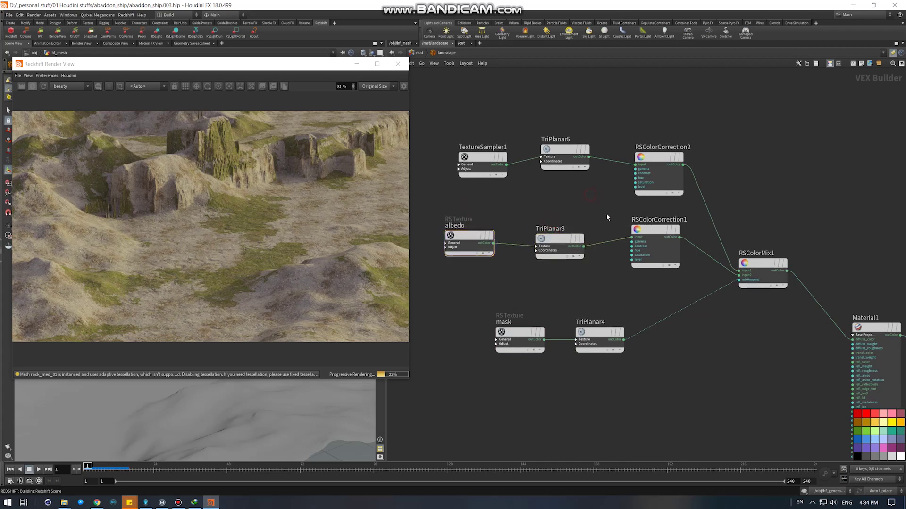
{"action": "mouse_move", "coordinate": [455, 127]}
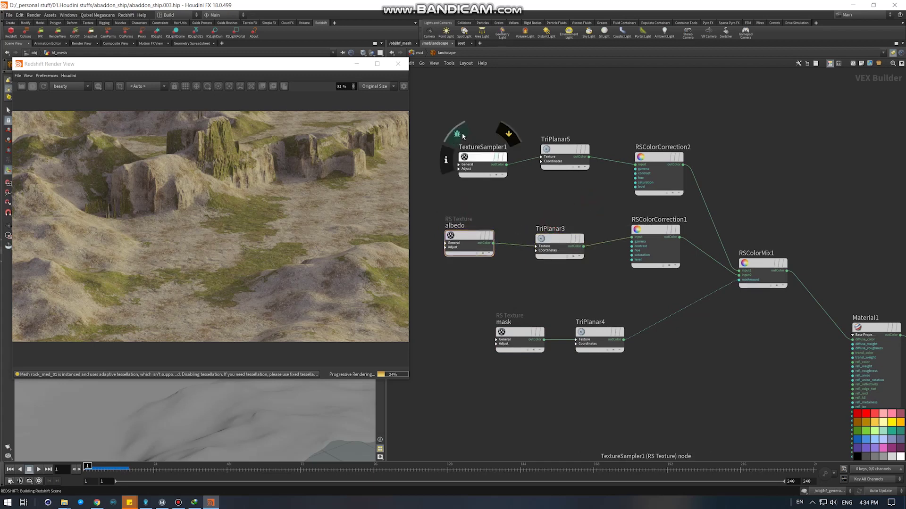
Preview TriPlanar5 and TextureSampler1 in the render and check TriPlanar5's projection scale and space.
{"action": "left_click", "coordinate": [542, 128]}
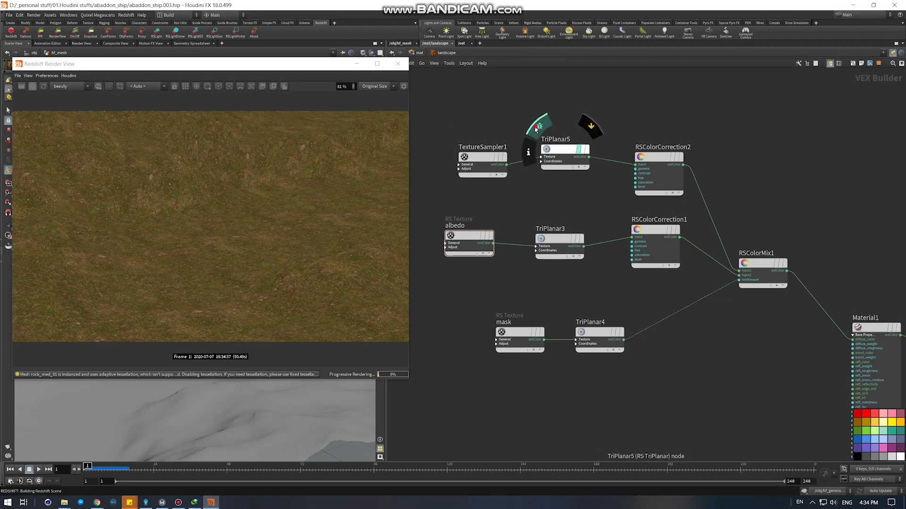
{"action": "left_click", "coordinate": [540, 130]}
{"action": "left_click", "coordinate": [495, 160]}
{"action": "key", "text": "p"}
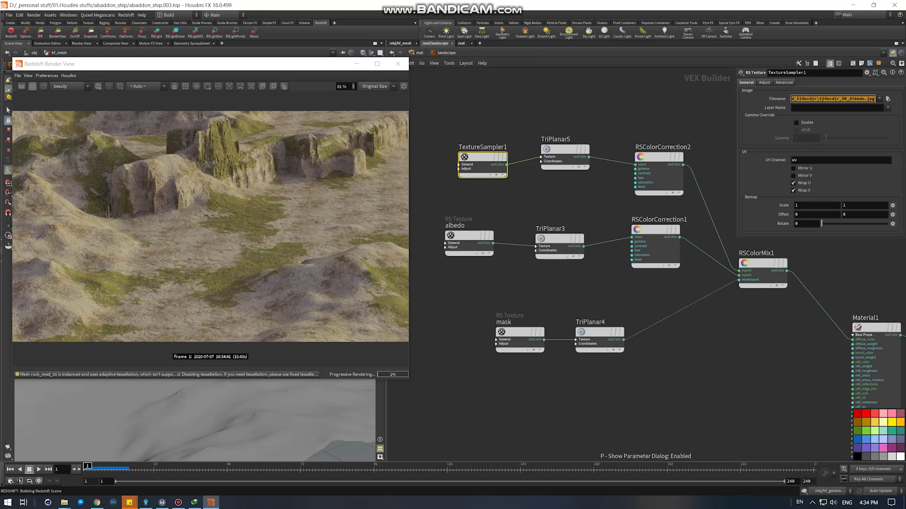
{"action": "left_click", "coordinate": [465, 136]}
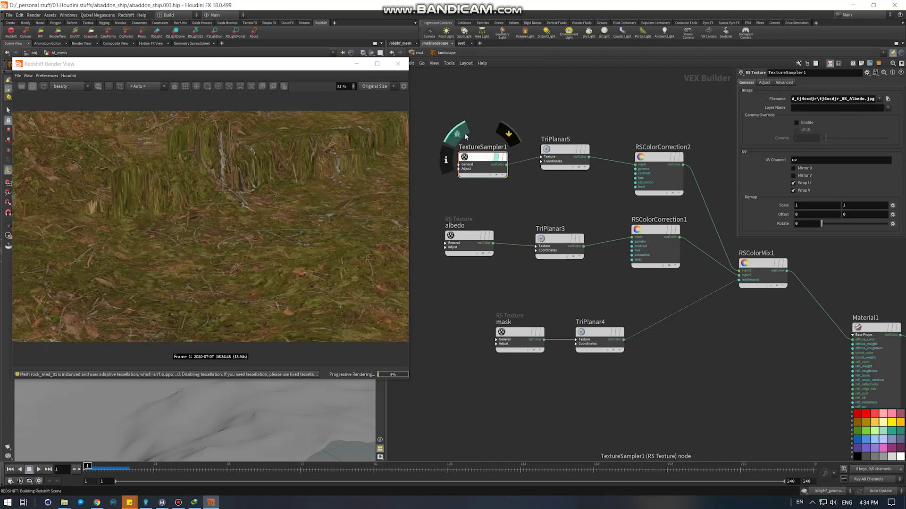
{"action": "left_click", "coordinate": [464, 137]}
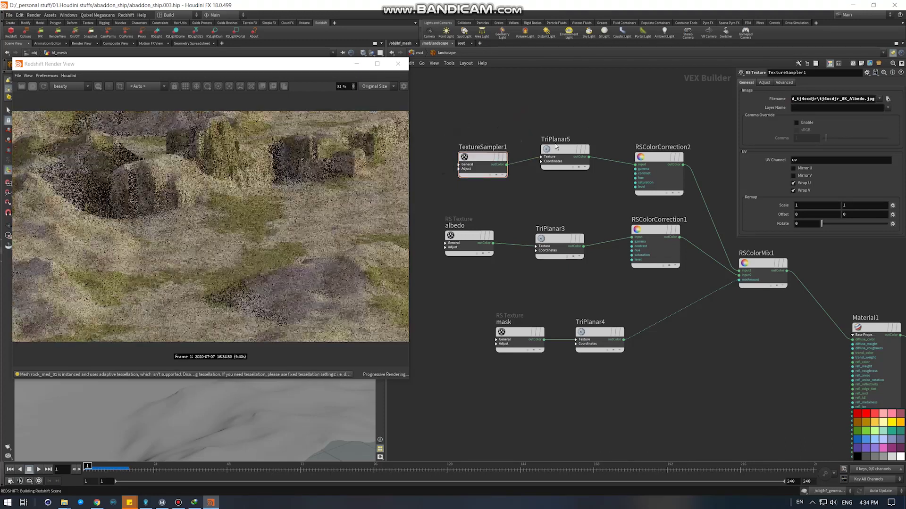
{"action": "left_click", "coordinate": [548, 126]}
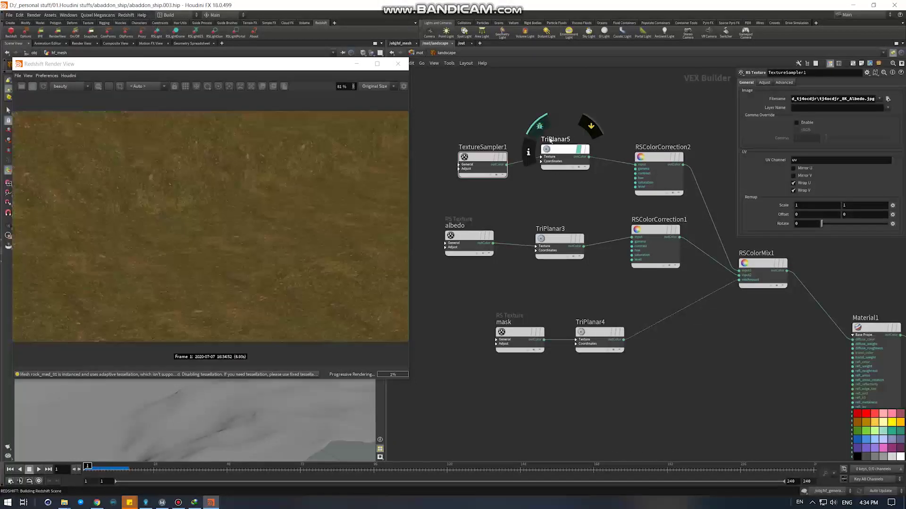
{"action": "left_click", "coordinate": [576, 153]}
{"action": "left_click", "coordinate": [870, 152]}
{"action": "left_click", "coordinate": [802, 184]}
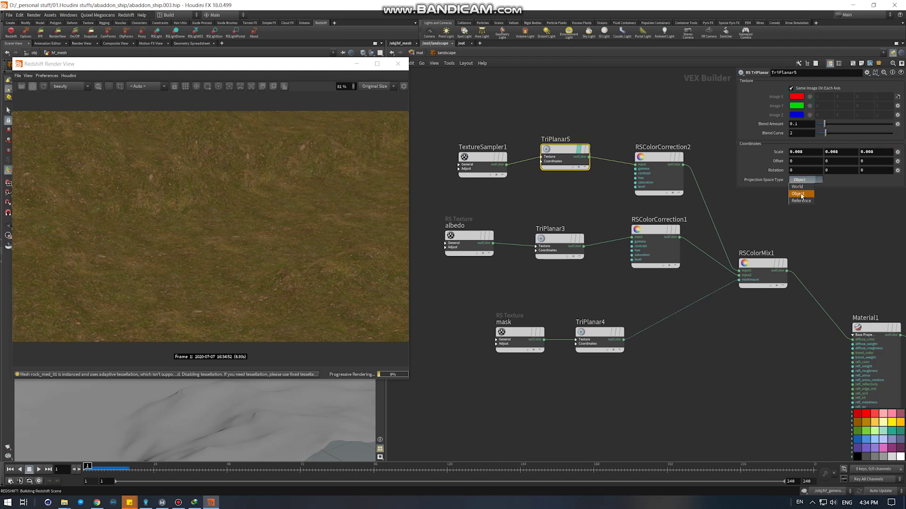
Preview TriPlanar3, then leave TriPlanar4's black-and-white mask previewed and select the mask's file path.
{"action": "left_click", "coordinate": [545, 230]}
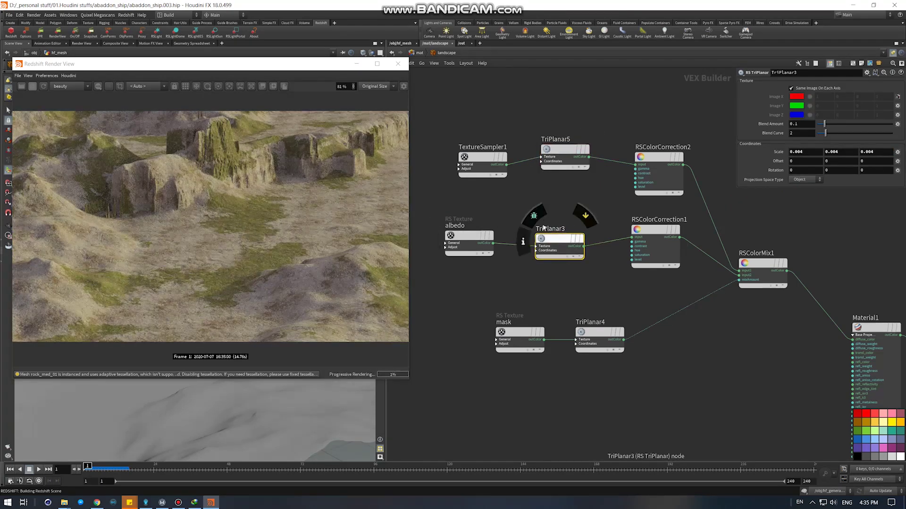
{"action": "left_click", "coordinate": [535, 215]}
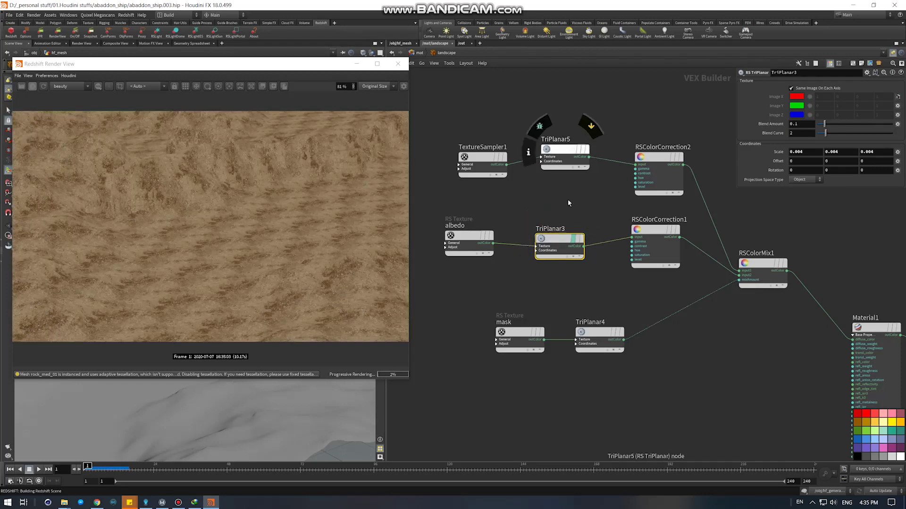
{"action": "left_click", "coordinate": [534, 215]}
{"action": "left_click", "coordinate": [539, 126]}
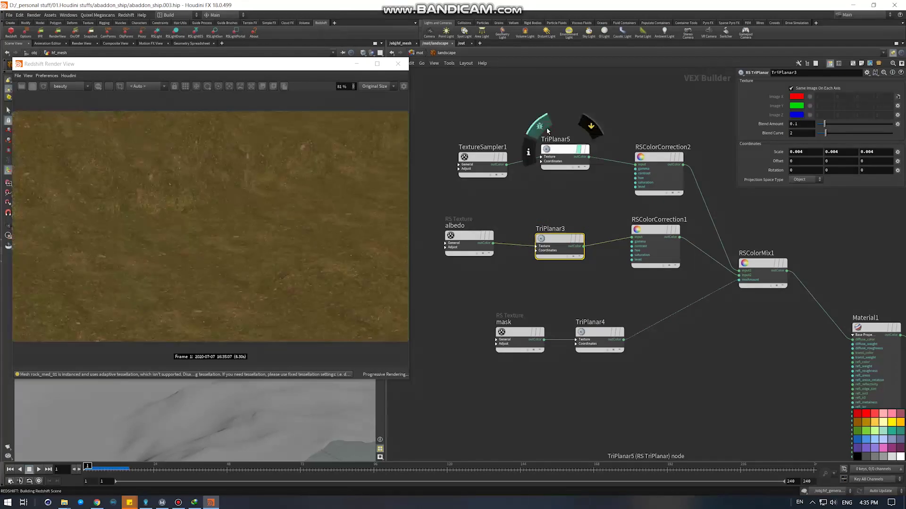
{"action": "left_click", "coordinate": [539, 126]}
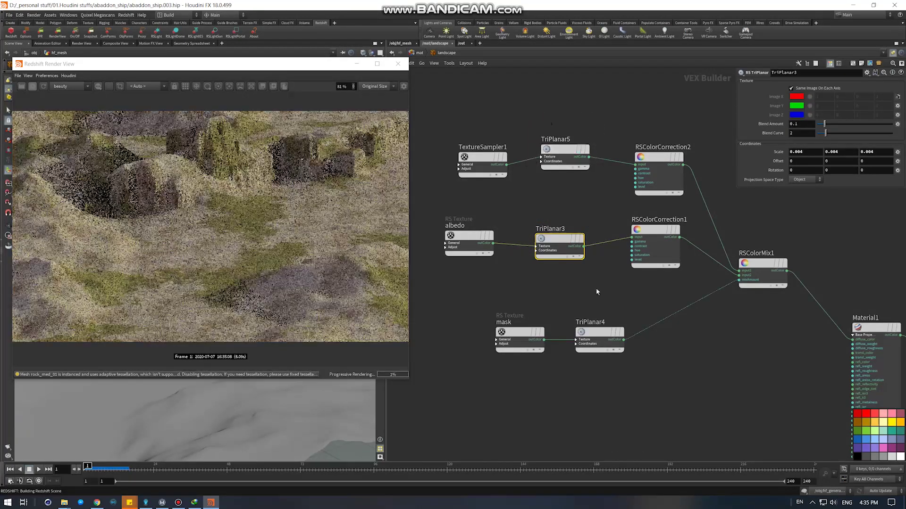
{"action": "left_click", "coordinate": [540, 353]}
{"action": "left_click", "coordinate": [493, 310]}
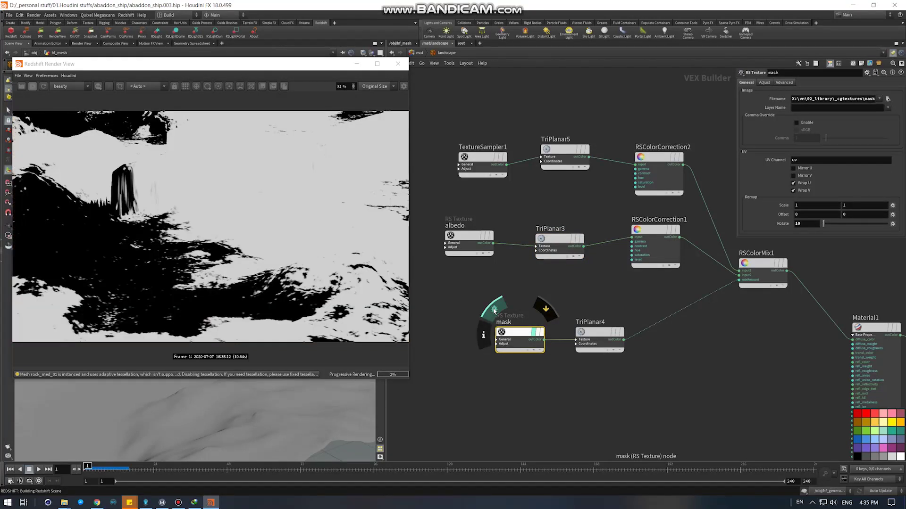
{"action": "left_click", "coordinate": [494, 310]}
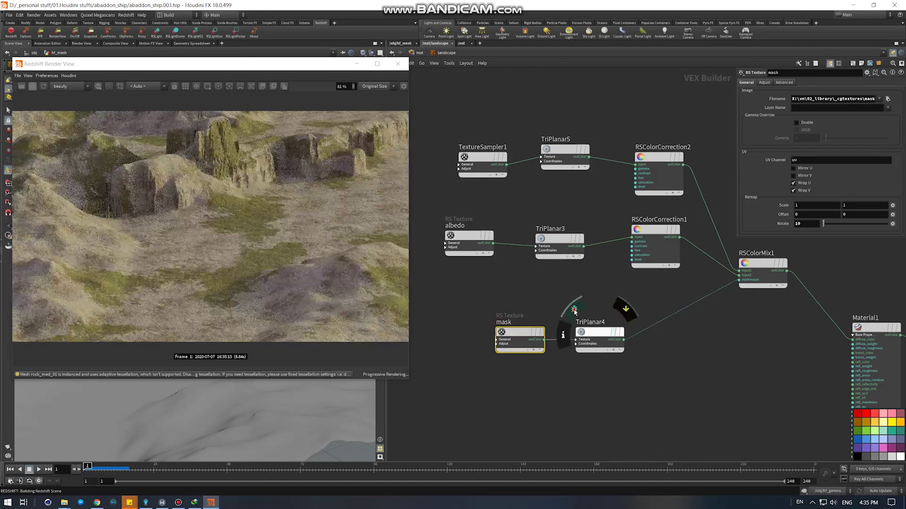
{"action": "left_click", "coordinate": [574, 310]}
{"action": "left_click", "coordinate": [832, 100]}
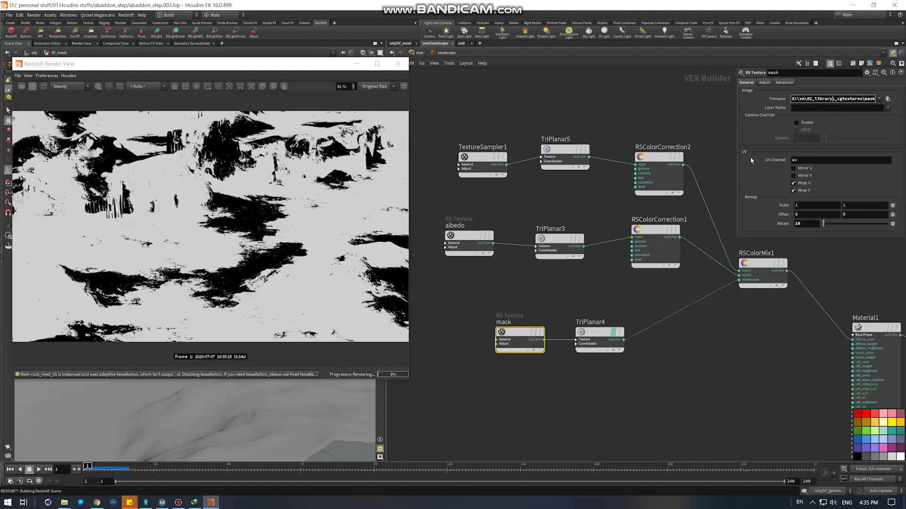
{"action": "key", "text": "ctrl+a"}
{"action": "key", "text": "ctrl+c"}
{"action": "key", "text": "super+r"}
{"action": "key", "text": "ctrl+v"}
{"action": "key", "text": "Return"}
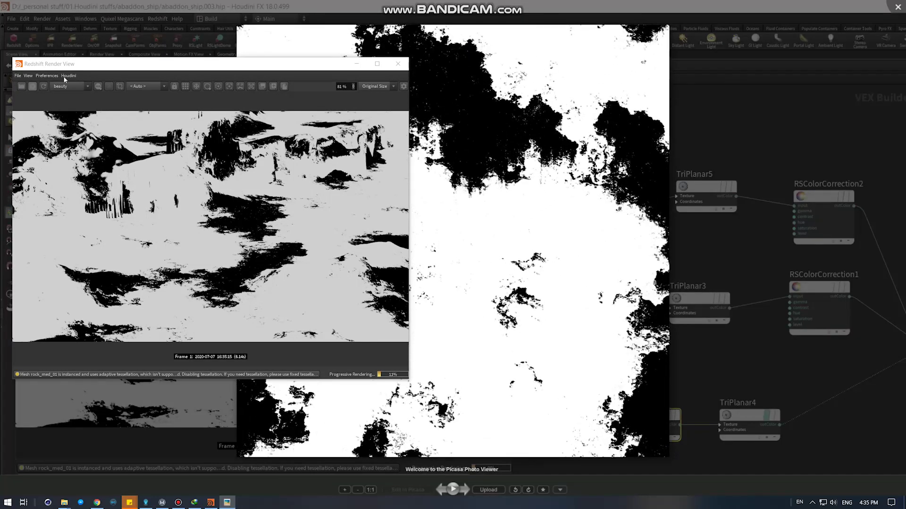
{"action": "left_click", "coordinate": [68, 76]}
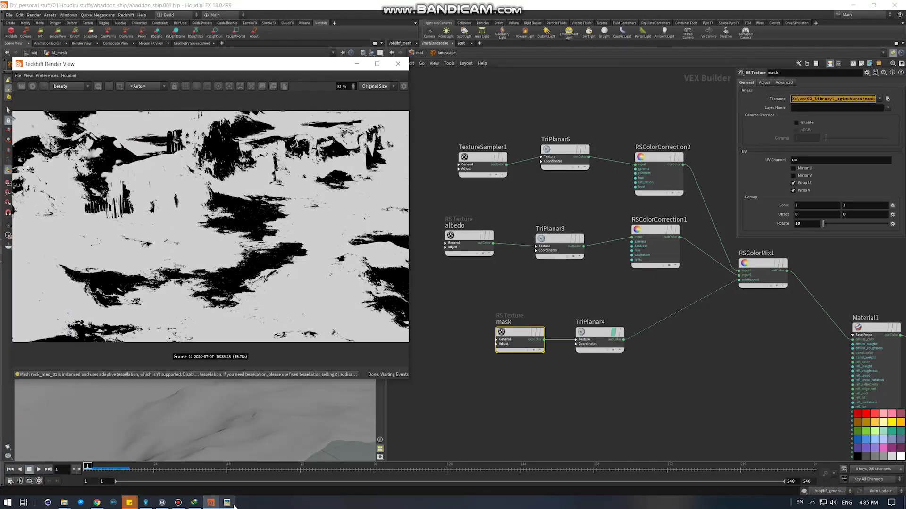
{"action": "left_click", "coordinate": [227, 503]}
{"action": "scroll", "coordinate": [516, 312], "scroll_direction": "down", "scroll_amount": 3}
{"action": "scroll", "coordinate": [516, 311], "scroll_direction": "up", "scroll_amount": 2}
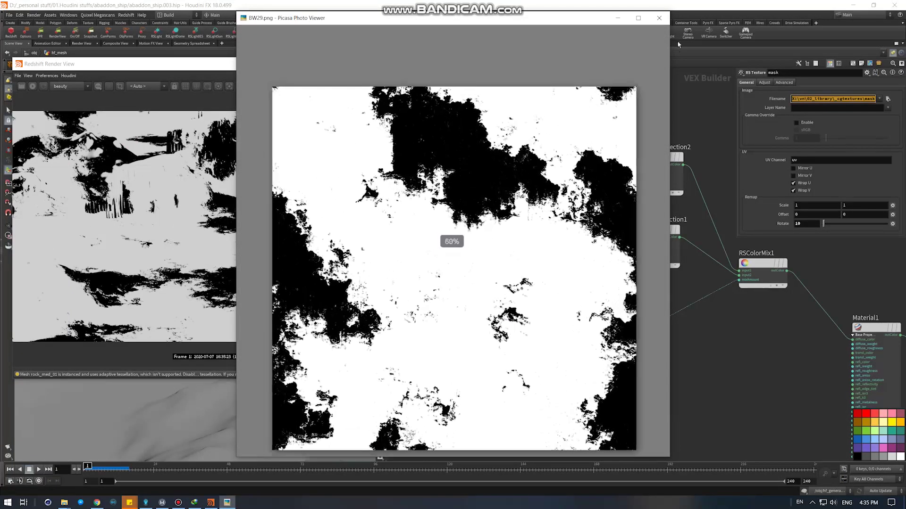
{"action": "left_click", "coordinate": [658, 20]}
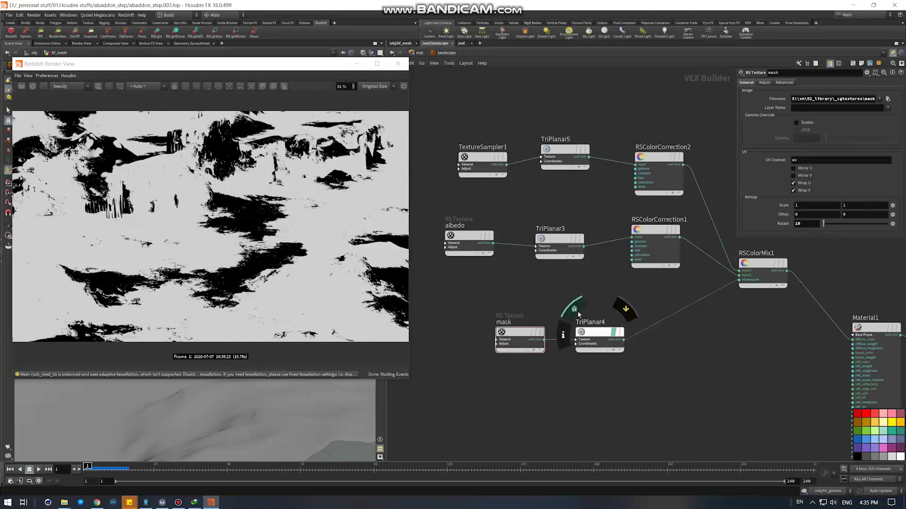
Select RSColorMix1 and restart the interactive Redshift render view.
{"action": "middle_click_drag", "start_coordinate": [684, 297], "coordinate": [539, 307]}
{"action": "left_click", "coordinate": [615, 276]}
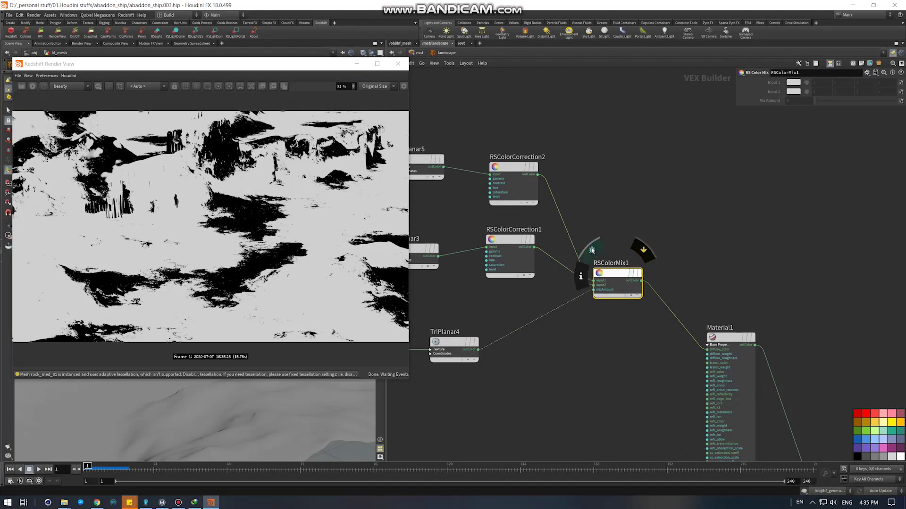
{"action": "middle_click_drag", "start_coordinate": [600, 218], "coordinate": [624, 193]}
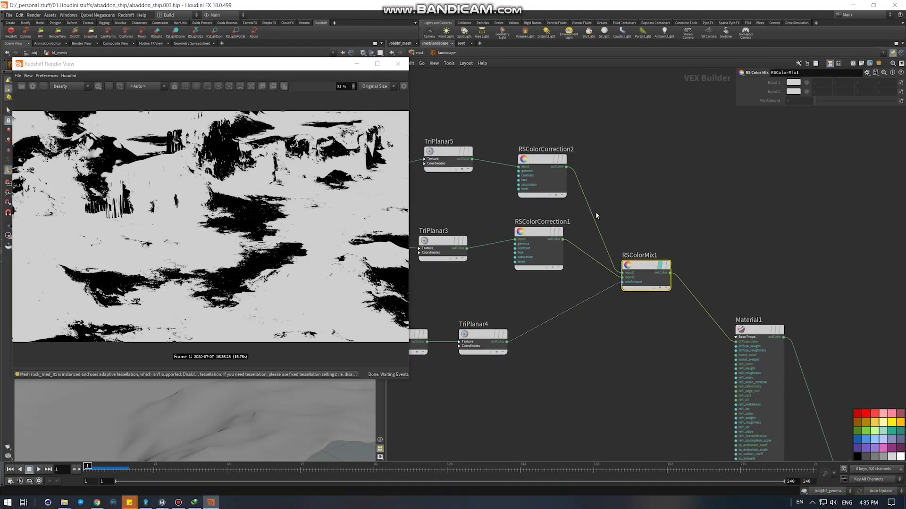
{"action": "middle_click_drag", "start_coordinate": [502, 300], "coordinate": [573, 285]}
{"action": "middle_click_drag", "start_coordinate": [508, 269], "coordinate": [539, 288]}
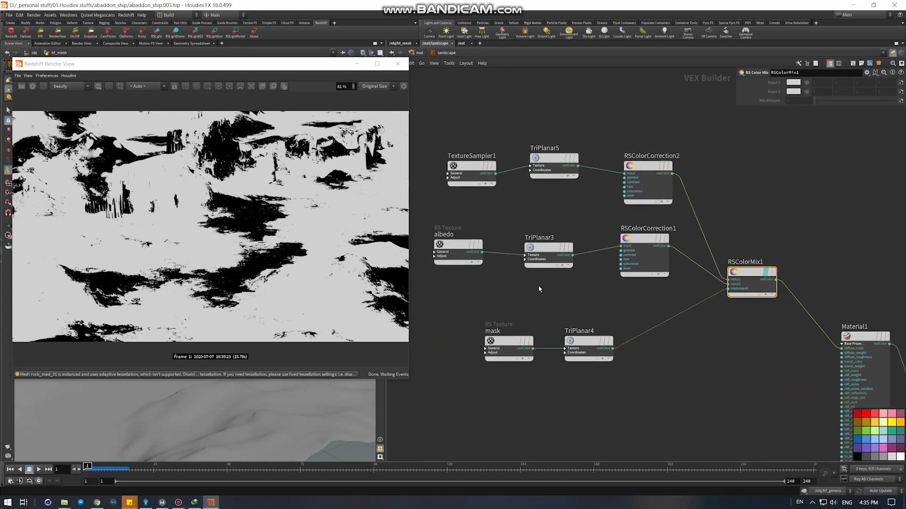
{"action": "left_click", "coordinate": [33, 88]}
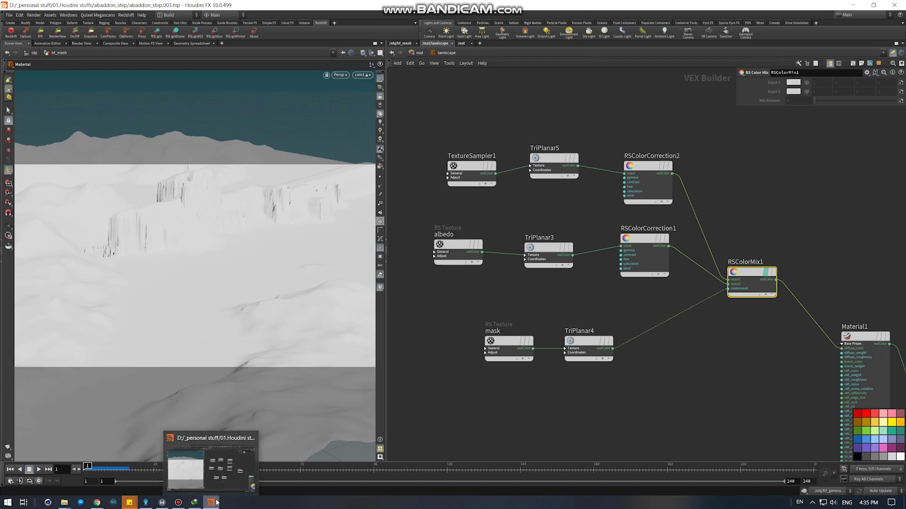
{"action": "left_click", "coordinate": [57, 36]}
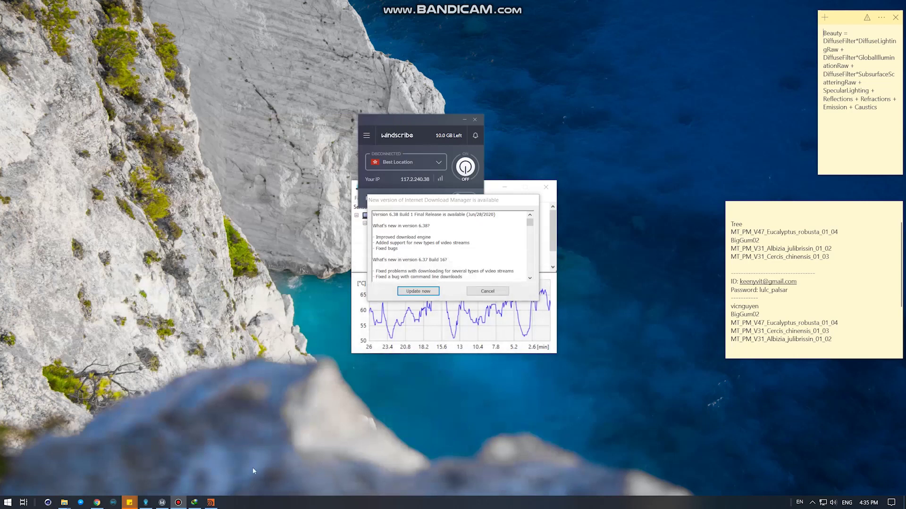
{"action": "left_click", "coordinate": [210, 503]}
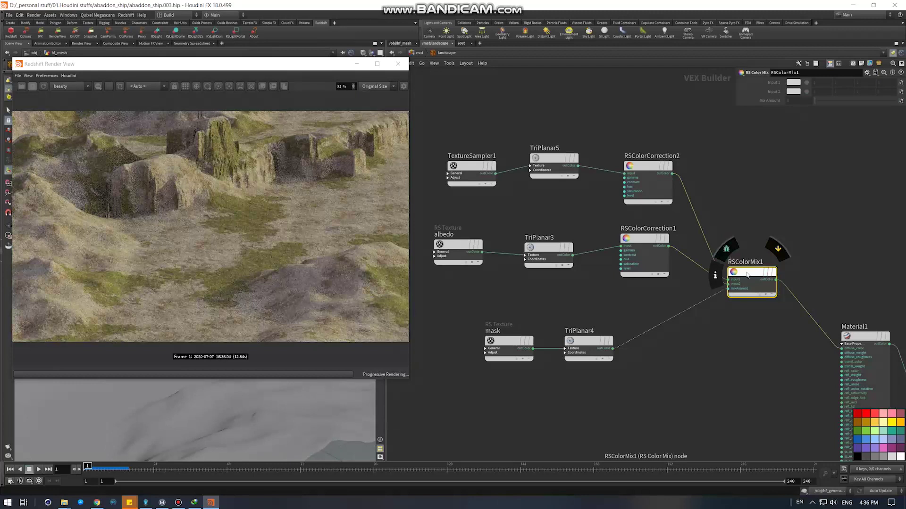
Toggle off the TriPlanar4 and RSColorMix1 previews so the full terrain material renders.
{"action": "left_click", "coordinate": [563, 318]}
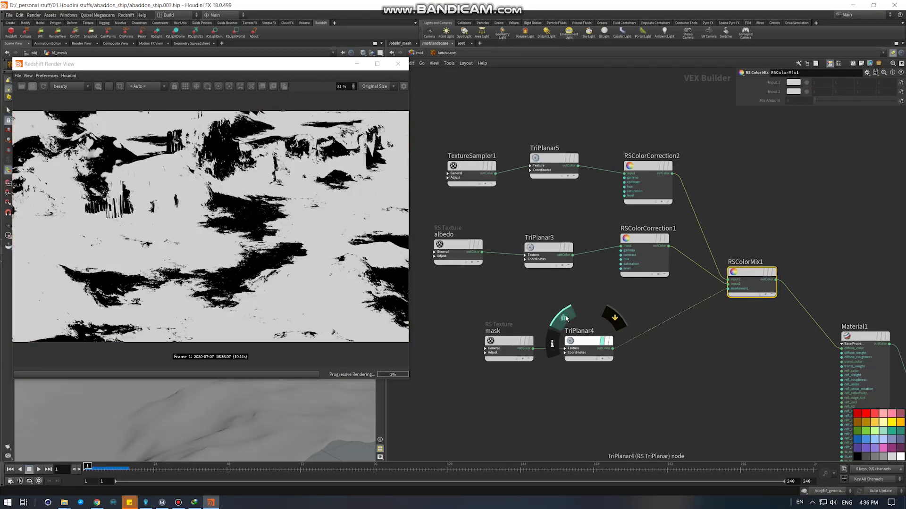
{"action": "left_click", "coordinate": [563, 318]}
{"action": "left_click", "coordinate": [727, 249]}
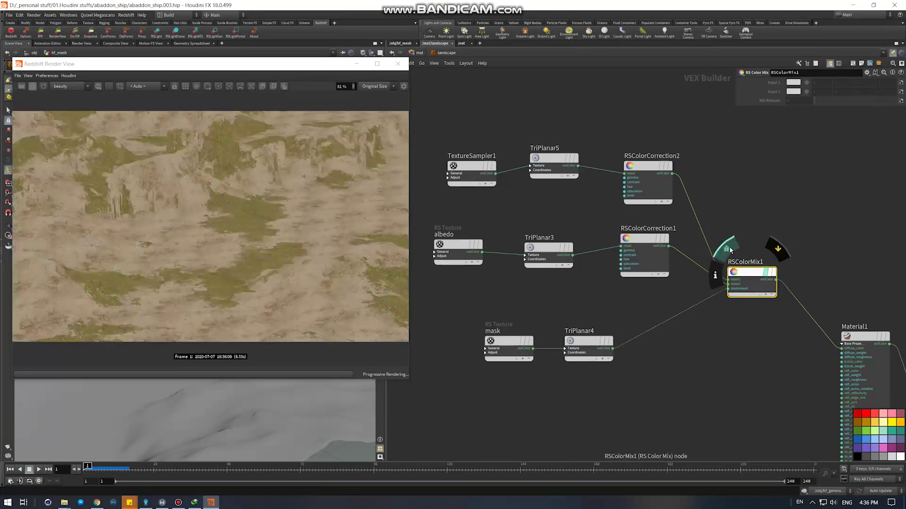
{"action": "left_click", "coordinate": [563, 318]}
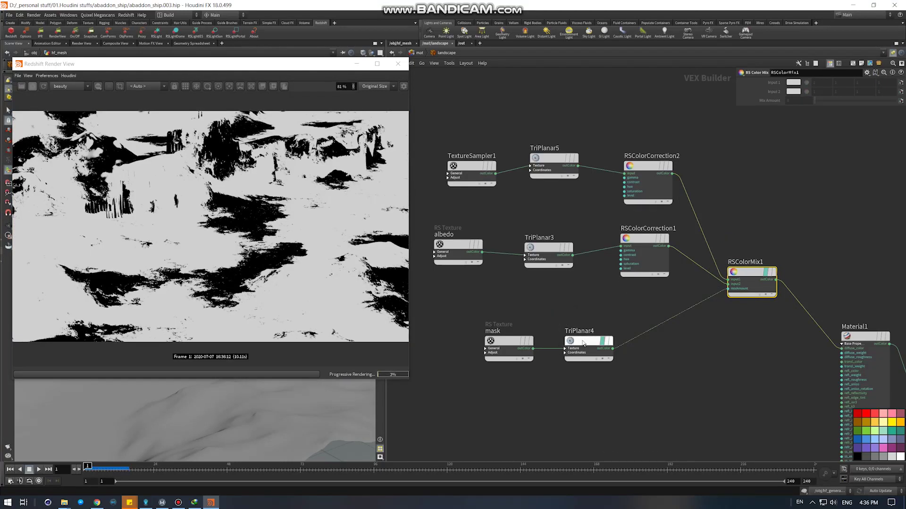
{"action": "left_click", "coordinate": [564, 319]}
{"action": "mouse_move", "coordinate": [678, 320]}
{"action": "middle_mouse_down"}
{"action": "mouse_move", "coordinate": [570, 289]}
{"action": "mouse_move", "coordinate": [535, 214]}
{"action": "middle_mouse_up"}
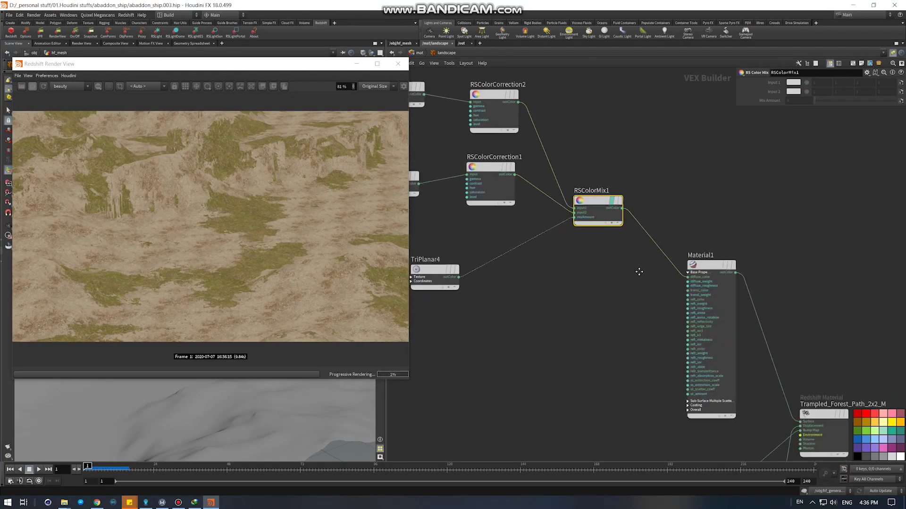
{"action": "left_click", "coordinate": [578, 147]}
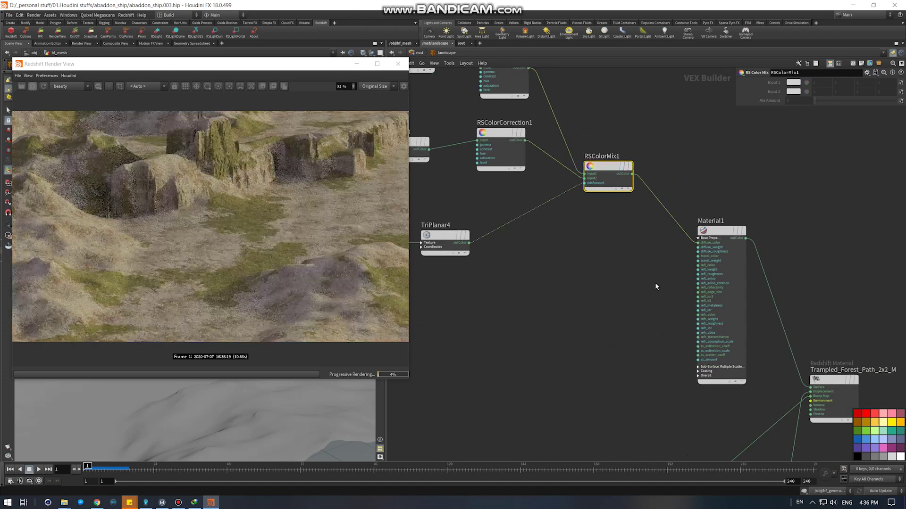
Inspect the TriPlanar2, TextureSampler2, TriPlanar6 and Displacement1 nodes, then go to hf_mesh.
{"action": "scroll", "coordinate": [654, 282], "scroll_direction": "down", "scroll_amount": 3}
{"action": "middle_click_drag", "start_coordinate": [650, 338], "coordinate": [574, 273]}
{"action": "scroll", "coordinate": [545, 289], "scroll_direction": "up", "scroll_amount": 1}
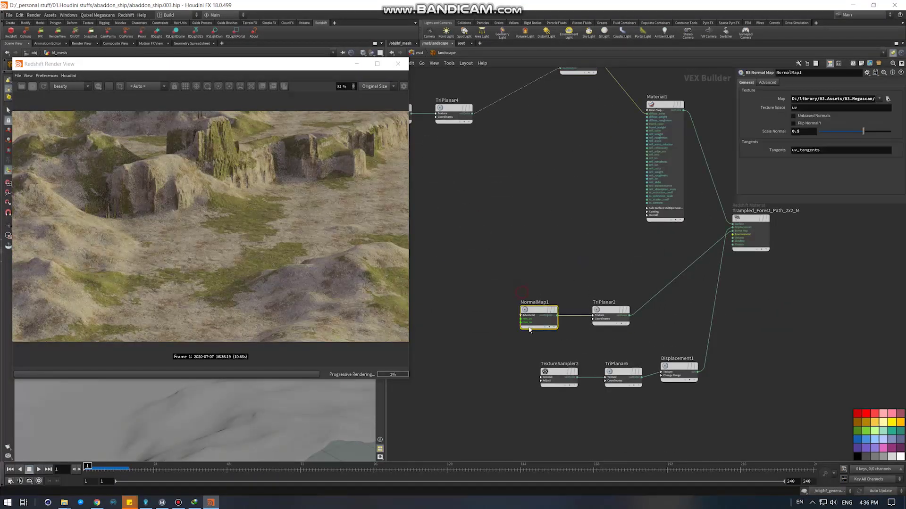
{"action": "left_click", "coordinate": [619, 309]}
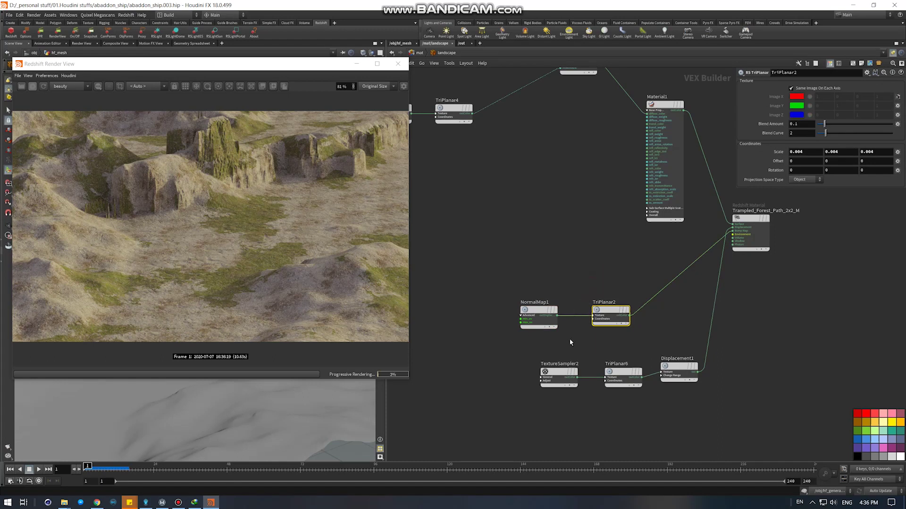
{"action": "left_click", "coordinate": [559, 375]}
{"action": "left_click", "coordinate": [638, 371]}
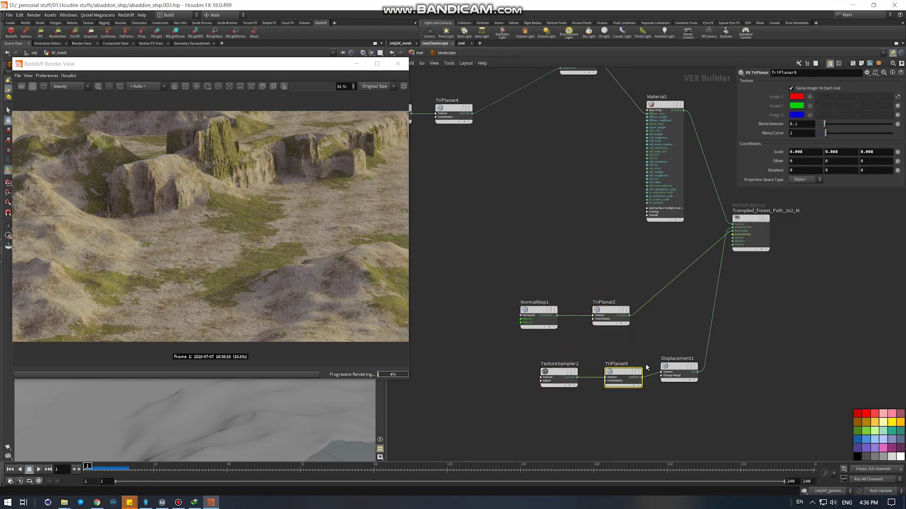
{"action": "left_click", "coordinate": [680, 375]}
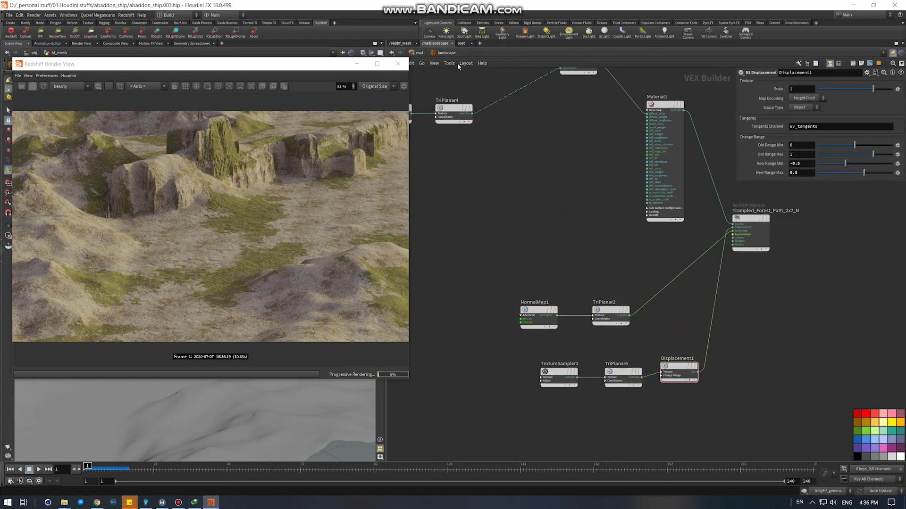
{"action": "left_click", "coordinate": [405, 45]}
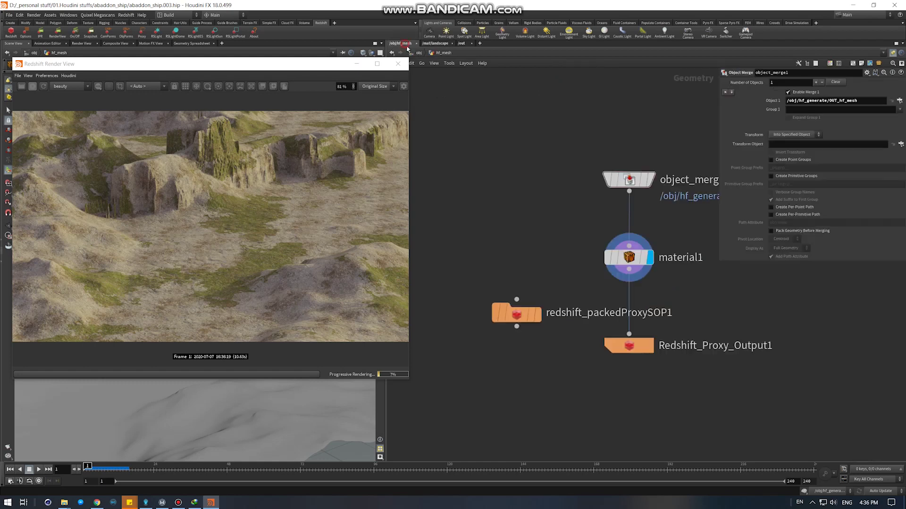
Write the terrain to $HIP/geo/landscape.rs from Redshift_Proxy_Output1's Archive settings.
{"action": "left_click", "coordinate": [629, 346]}
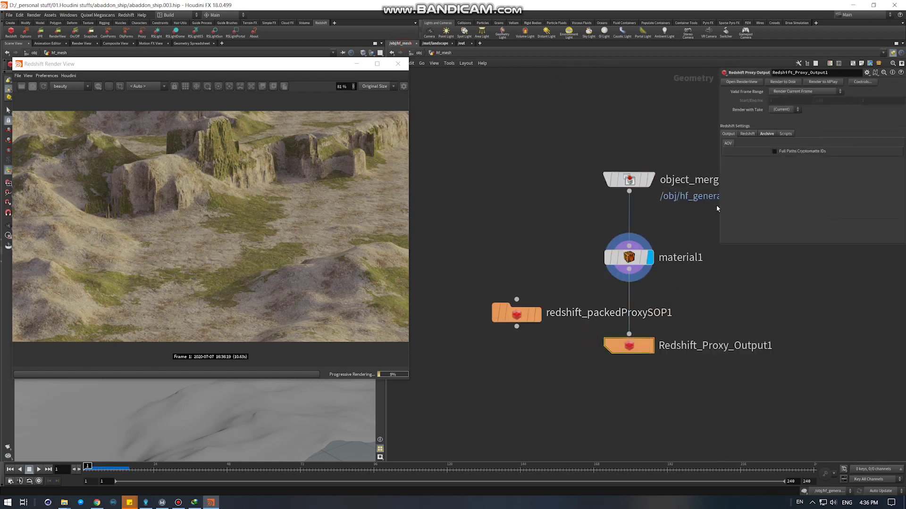
{"action": "left_click", "coordinate": [767, 133]}
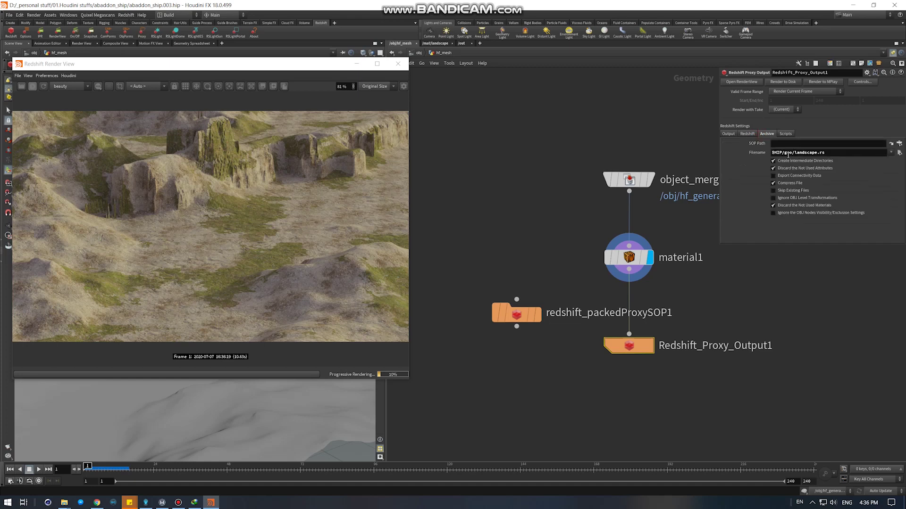
{"action": "left_click", "coordinate": [811, 152]}
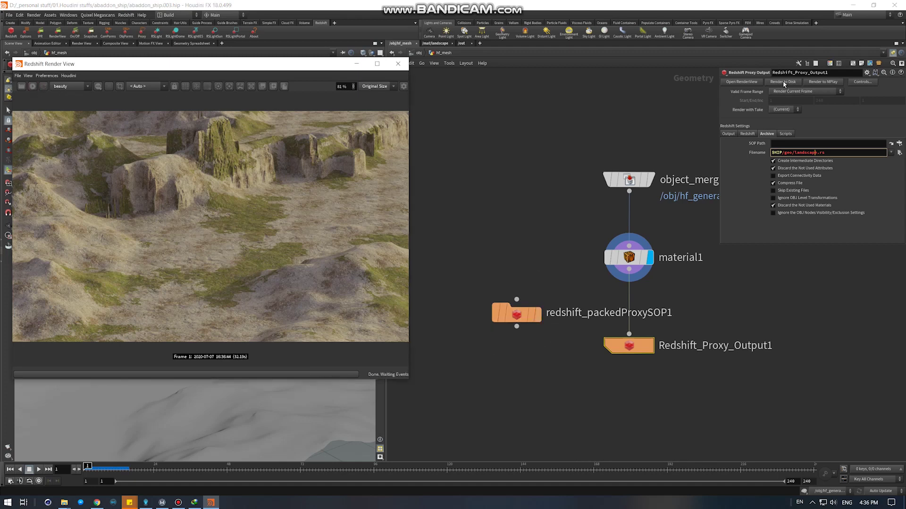
{"action": "left_click", "coordinate": [783, 82]}
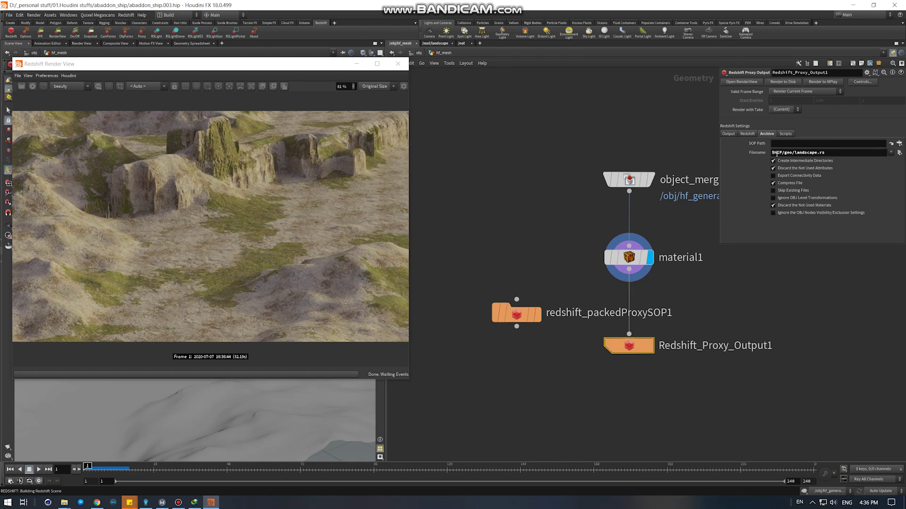
{"action": "left_click", "coordinate": [536, 319]}
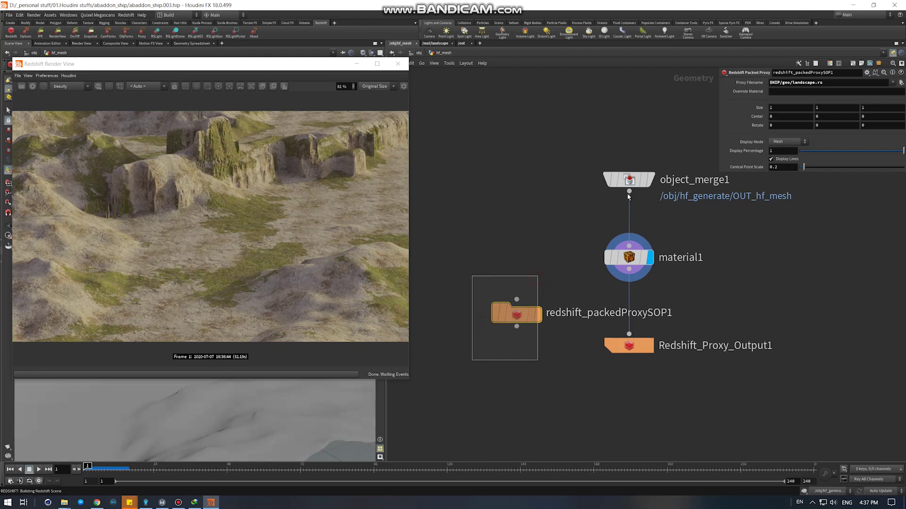
Point redshift_packedProxySOP1 at landscape.rs, give it the display flag and refresh the render.
{"action": "left_click_drag", "start_coordinate": [823, 82], "coordinate": [781, 83]}
{"action": "key", "text": "Return"}
{"action": "left_click", "coordinate": [542, 288]}
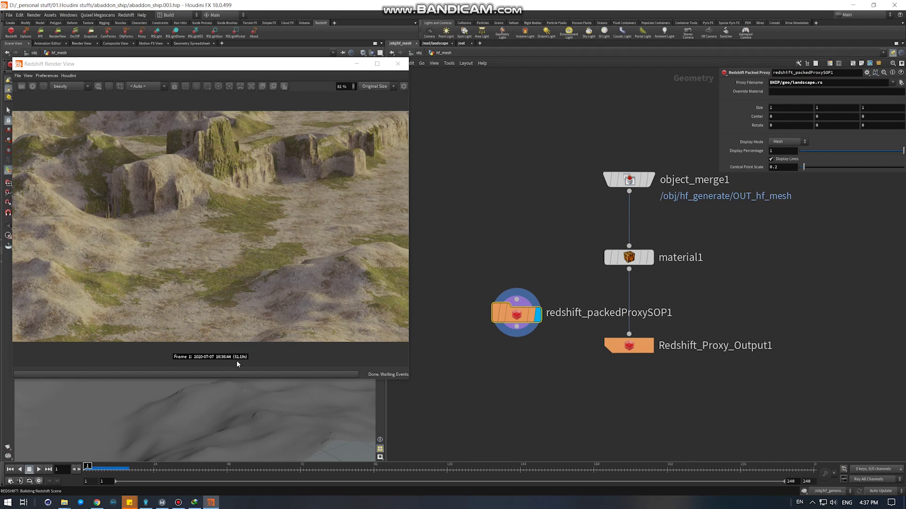
{"action": "left_click", "coordinate": [34, 88]}
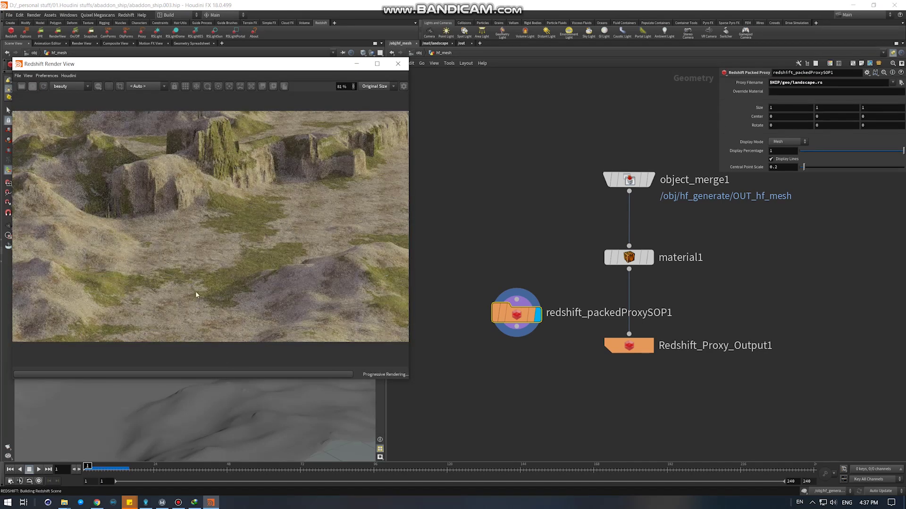
Go up to /obj and open the ship_mesh geometry network.
{"action": "left_click", "coordinate": [431, 57]}
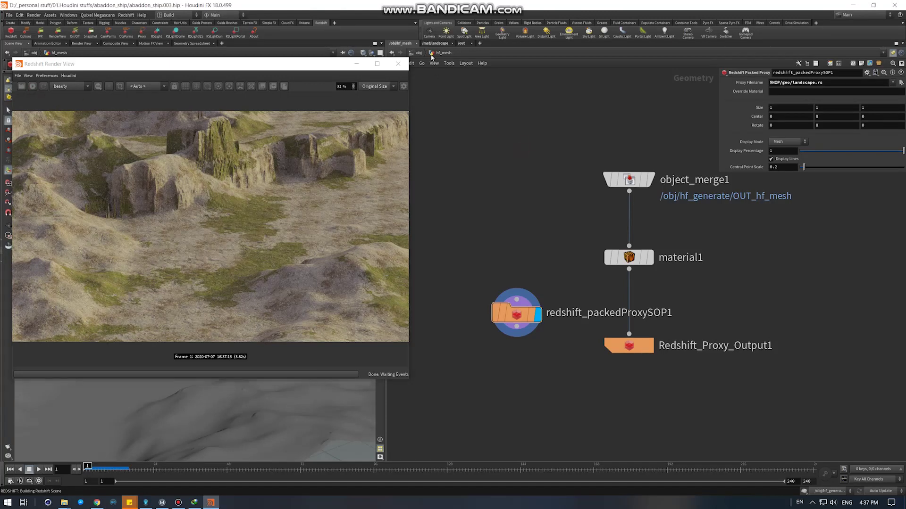
{"action": "left_click", "coordinate": [413, 53]}
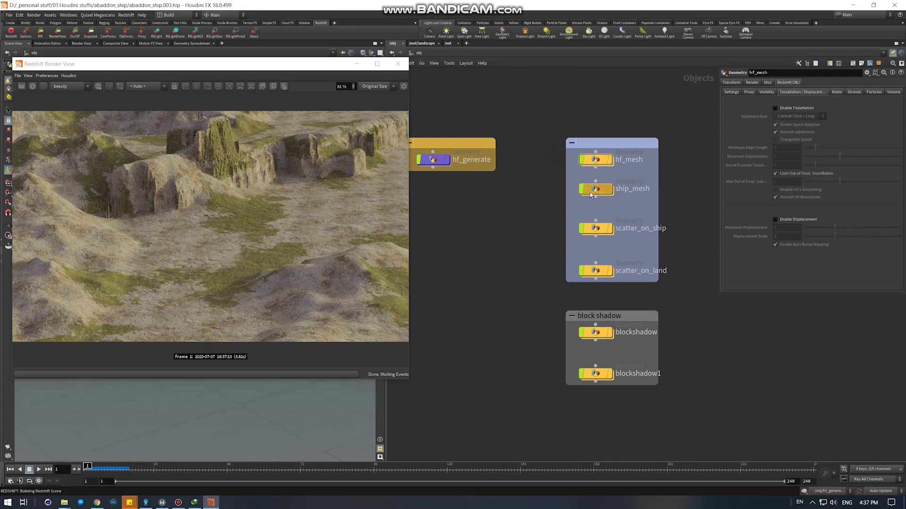
{"action": "double_click", "coordinate": [597, 190]}
{"action": "scroll", "coordinate": [524, 226], "scroll_direction": "up", "scroll_amount": 2}
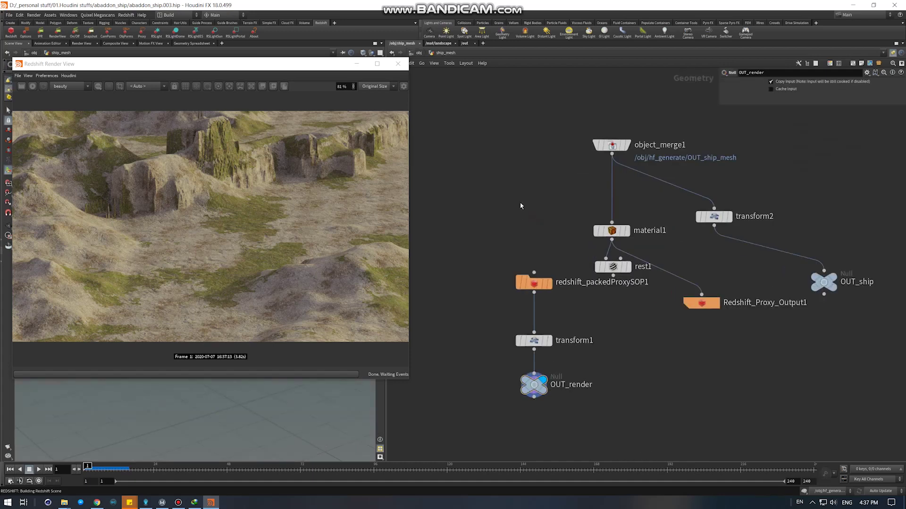
Move the proxy, transform1 and OUT_render chain up and left beside object_merge1.
{"action": "left_click_drag", "start_coordinate": [495, 213], "coordinate": [561, 397]}
{"action": "left_click_drag", "start_coordinate": [534, 341], "coordinate": [448, 283]}
{"action": "middle_click_drag", "start_coordinate": [511, 193], "coordinate": [398, 241]}
{"action": "left_click", "coordinate": [497, 193]}
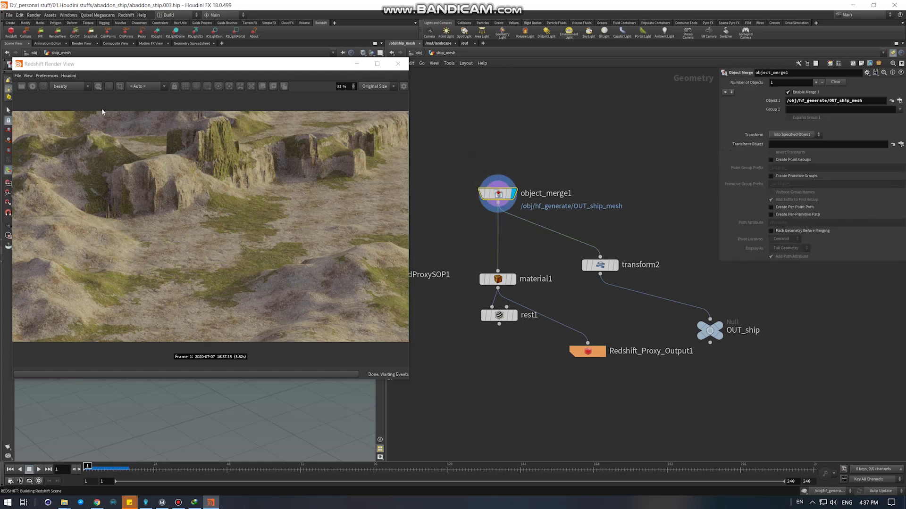
Select material1, restart the Redshift render to show the textured ship, and return to /obj.
{"action": "left_click_drag", "start_coordinate": [469, 260], "coordinate": [548, 310]}
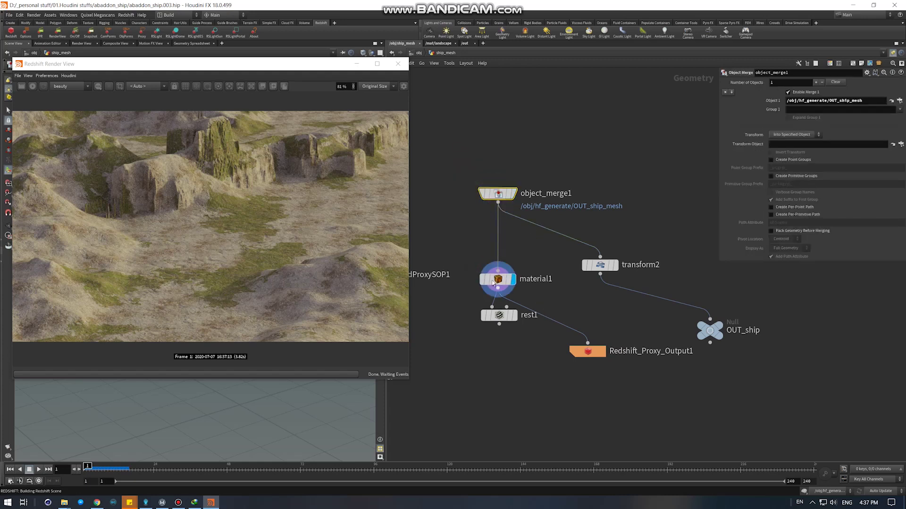
{"action": "left_click_drag", "start_coordinate": [472, 262], "coordinate": [471, 263]}
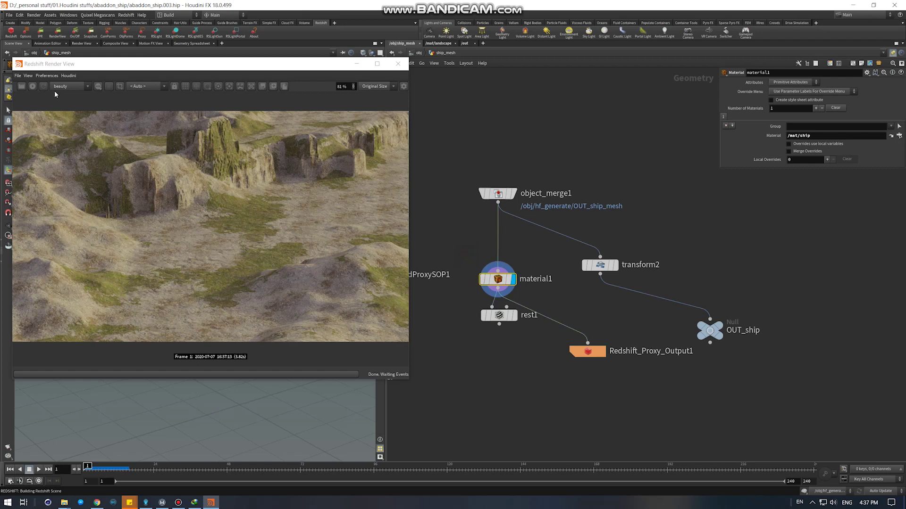
{"action": "left_click", "coordinate": [32, 86]}
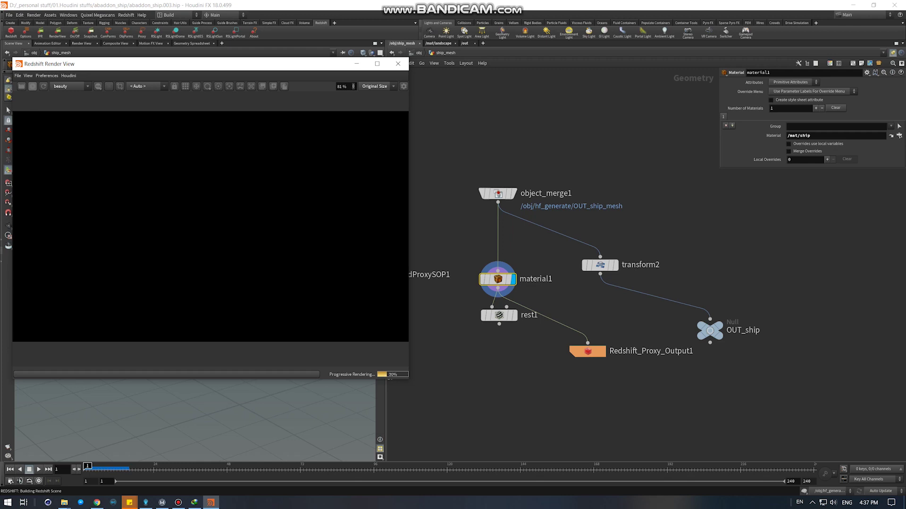
{"action": "key", "text": "alt+Tab"}
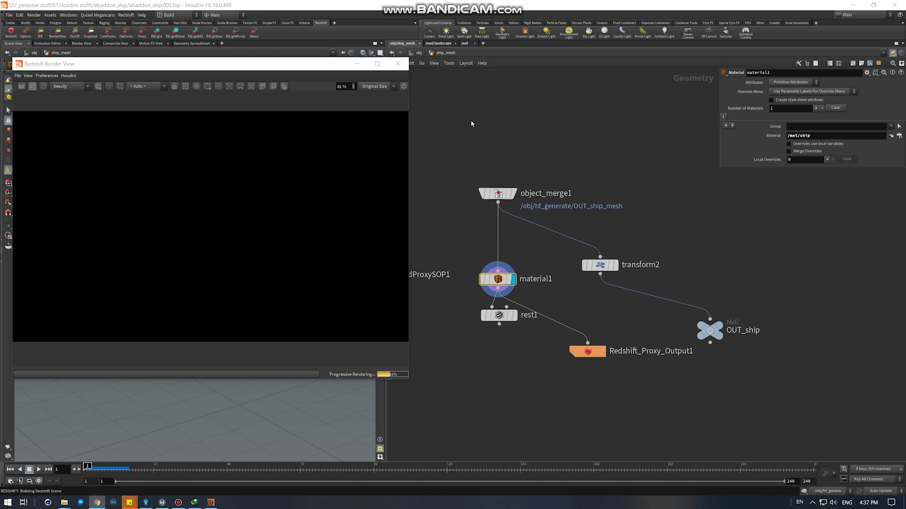
{"action": "left_click", "coordinate": [418, 54]}
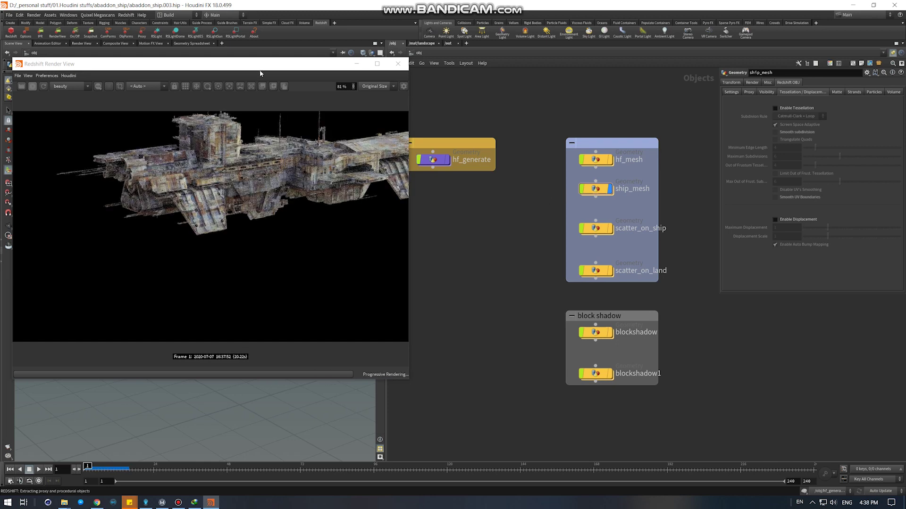
Move the render window aside and open the /mat/ship material network.
{"action": "left_click_drag", "start_coordinate": [260, 73], "coordinate": [503, 80]}
{"action": "left_click_drag", "start_coordinate": [202, 188], "coordinate": [158, 266]}
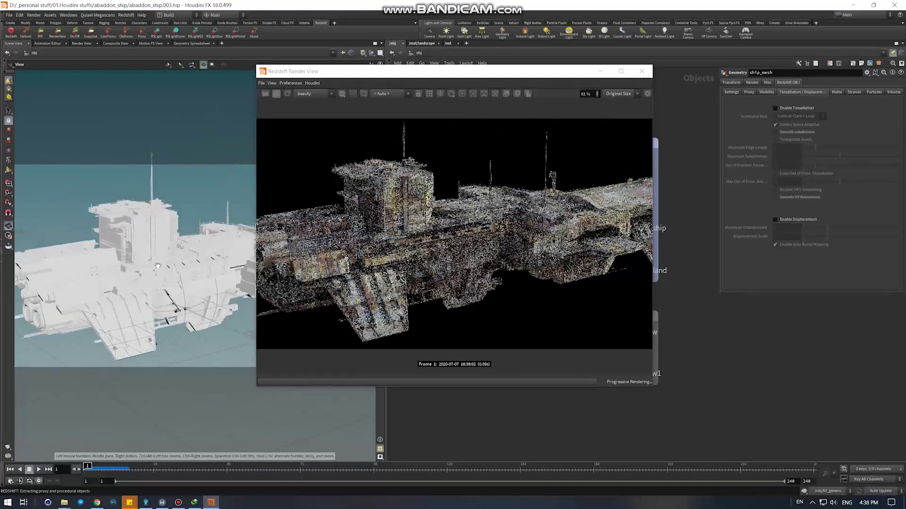
{"action": "left_click_drag", "start_coordinate": [437, 72], "coordinate": [231, 84]}
{"action": "left_click", "coordinate": [421, 43]}
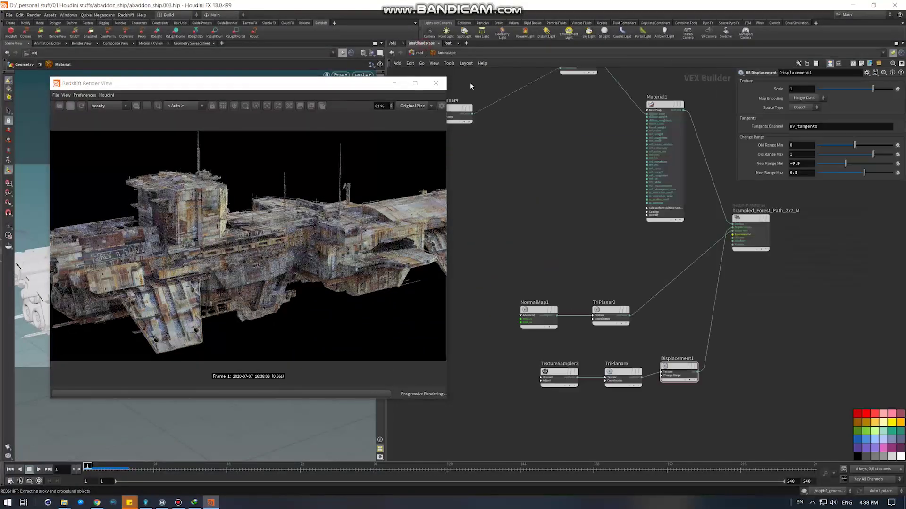
{"action": "left_click", "coordinate": [419, 52]}
{"action": "double_click", "coordinate": [647, 267]}
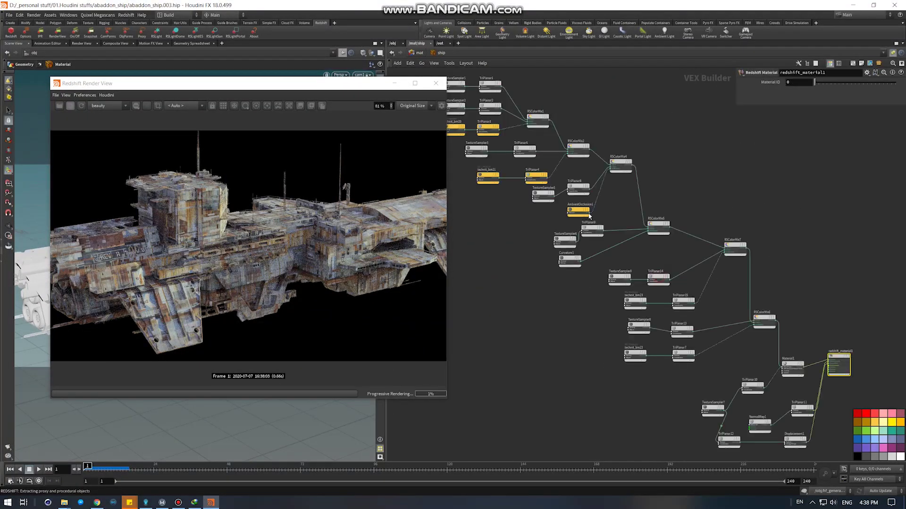
{"action": "scroll", "coordinate": [664, 194], "scroll_direction": "up", "scroll_amount": 2}
Move the top-left texture nodes up and left and raise RSColorMix2 closer to them.
{"action": "mouse_move", "coordinate": [521, 149]}
{"action": "left_mouse_down"}
{"action": "mouse_move", "coordinate": [663, 265]}
{"action": "mouse_move", "coordinate": [617, 180]}
{"action": "left_mouse_up"}
{"action": "left_click", "coordinate": [661, 222]}
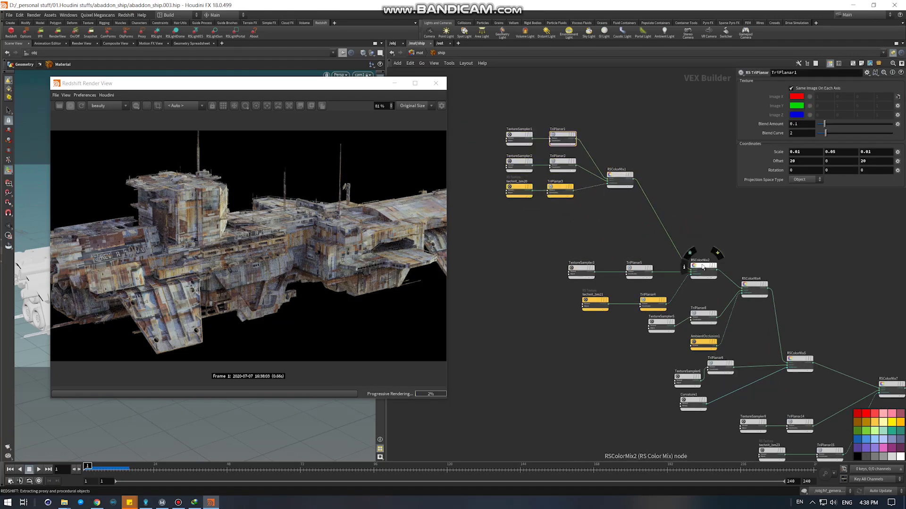
{"action": "left_click_drag", "start_coordinate": [711, 268], "coordinate": [708, 228]}
{"action": "mouse_move", "coordinate": [763, 283]}
{"action": "middle_mouse_down"}
{"action": "mouse_move", "coordinate": [664, 220]}
{"action": "mouse_move", "coordinate": [774, 312]}
{"action": "middle_mouse_up"}
{"action": "scroll", "coordinate": [545, 130], "scroll_direction": "up", "scroll_amount": 2}
{"action": "scroll", "coordinate": [545, 130], "scroll_direction": "up", "scroll_amount": 5}
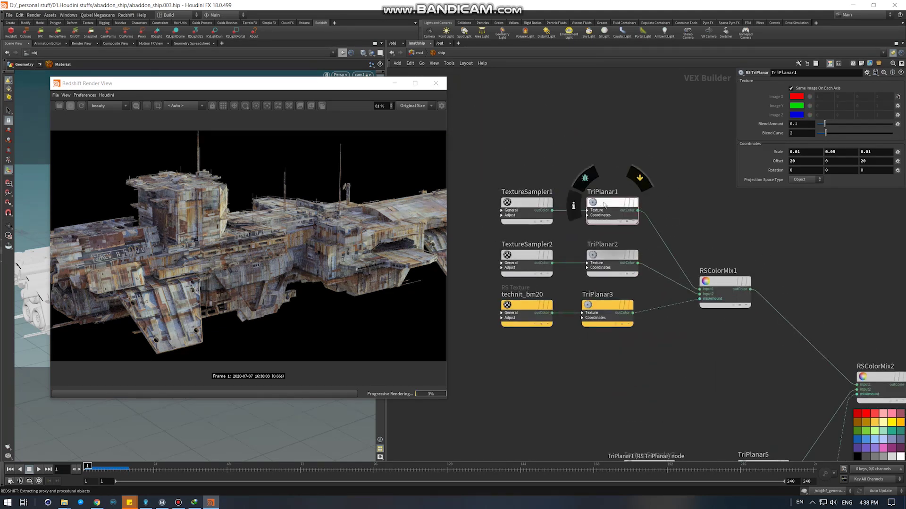
Preview TriPlanar1 on the ship and view TextureSampler1's texture image in a photo viewer.
{"action": "left_click", "coordinate": [526, 257]}
{"action": "double_click", "coordinate": [609, 244]}
{"action": "left_click", "coordinate": [688, 200]}
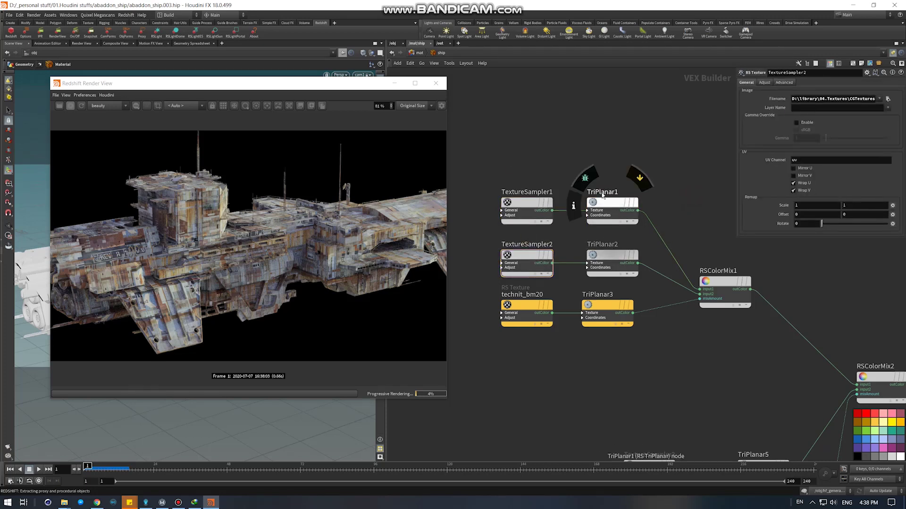
{"action": "left_click", "coordinate": [585, 178]}
{"action": "left_click", "coordinate": [527, 208]}
{"action": "double_click", "coordinate": [801, 99]}
{"action": "key", "text": "ctrl+c"}
{"action": "key", "text": "super+r"}
{"action": "key", "text": "ctrl+v"}
{"action": "key", "text": "Return"}
{"action": "key", "text": "Escape"}
Check TextureSampler2's file path and compare TriPlanar1 and TriPlanar2 previews on the ship.
{"action": "left_click", "coordinate": [519, 260]}
{"action": "left_click", "coordinate": [815, 98]}
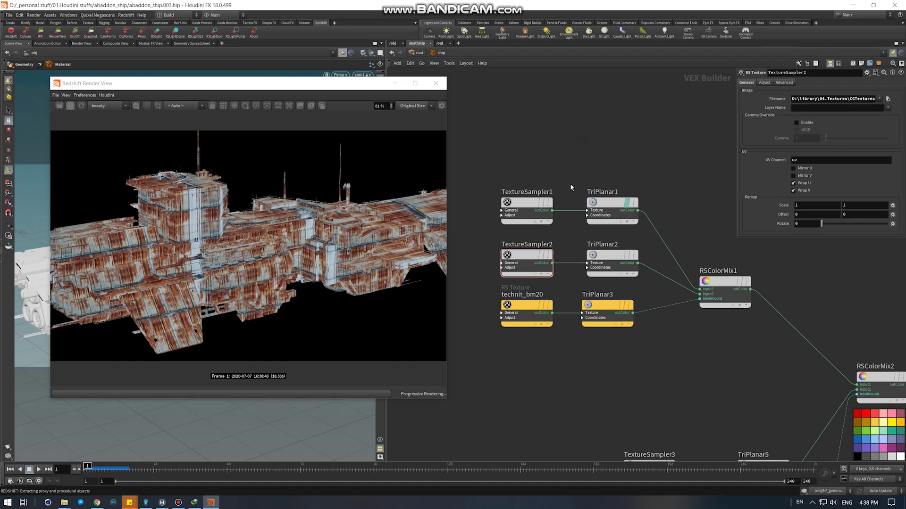
{"action": "left_click_drag", "start_coordinate": [526, 198], "coordinate": [526, 222]}
{"action": "left_click", "coordinate": [809, 99]}
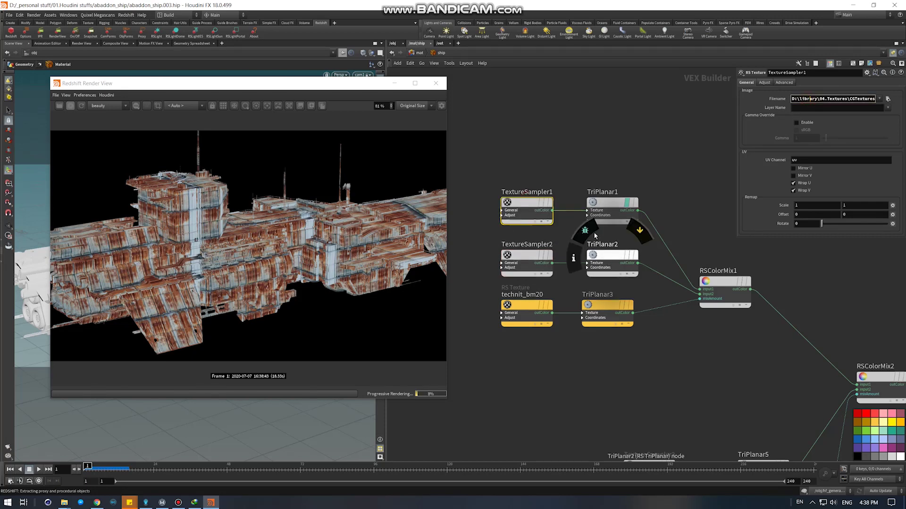
{"action": "key", "text": "Return"}
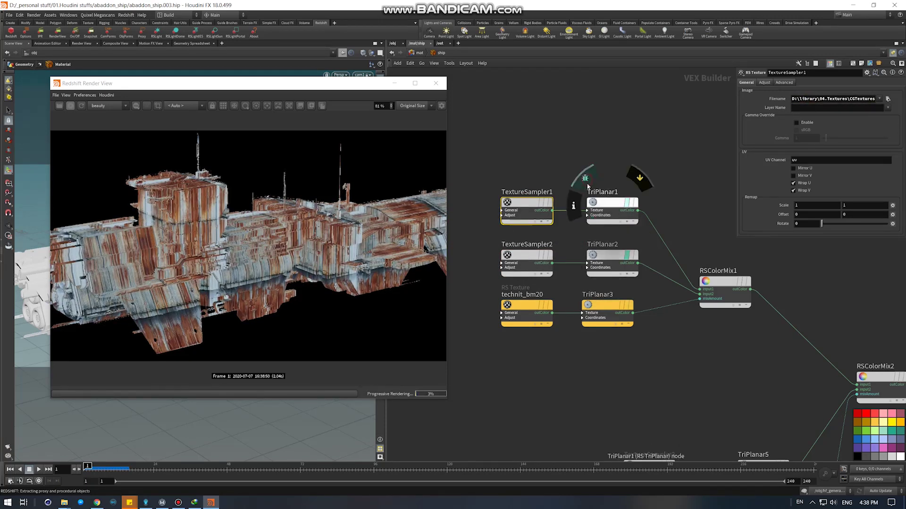
{"action": "left_click", "coordinate": [583, 233]}
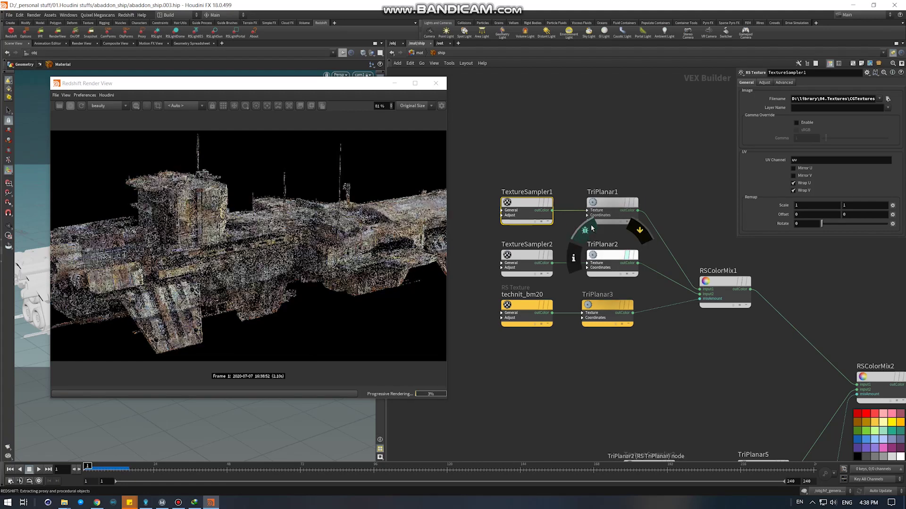
{"action": "left_click", "coordinate": [587, 181]}
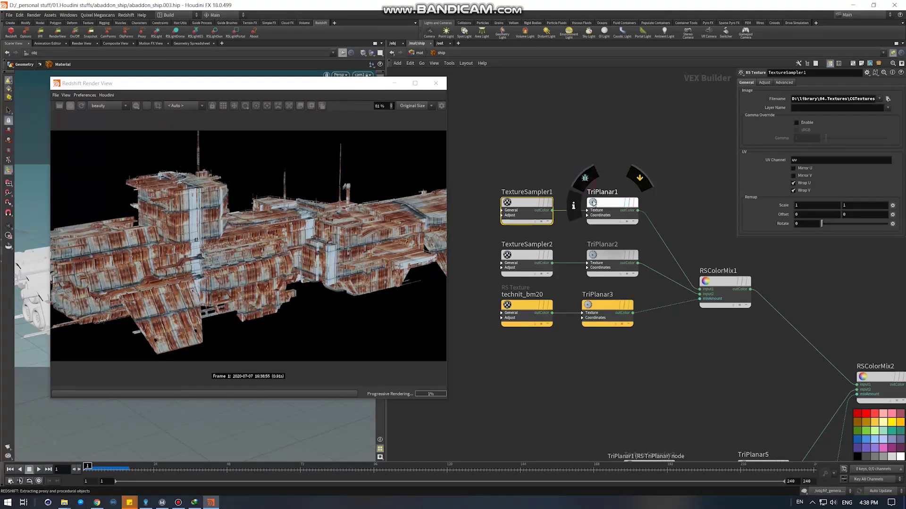
{"action": "left_click", "coordinate": [587, 231]}
{"action": "left_click", "coordinate": [588, 231]}
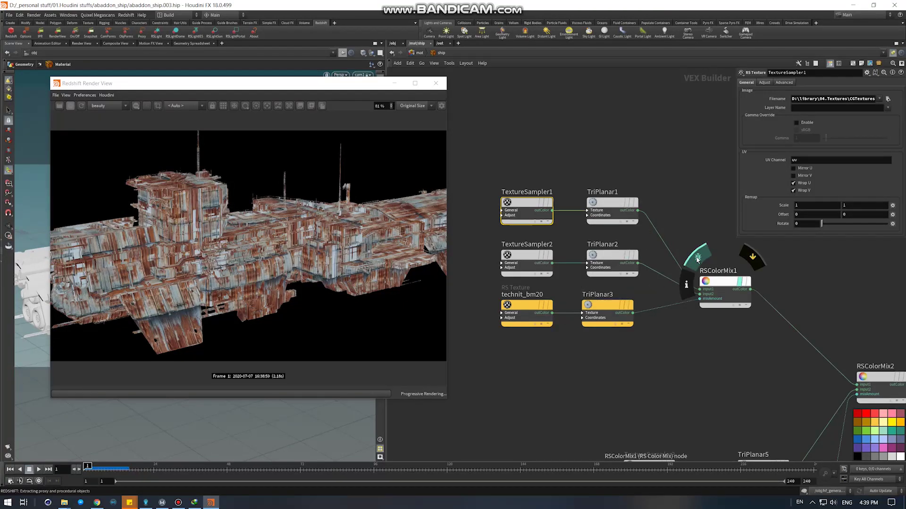
{"action": "key", "text": "ctrl+z"}
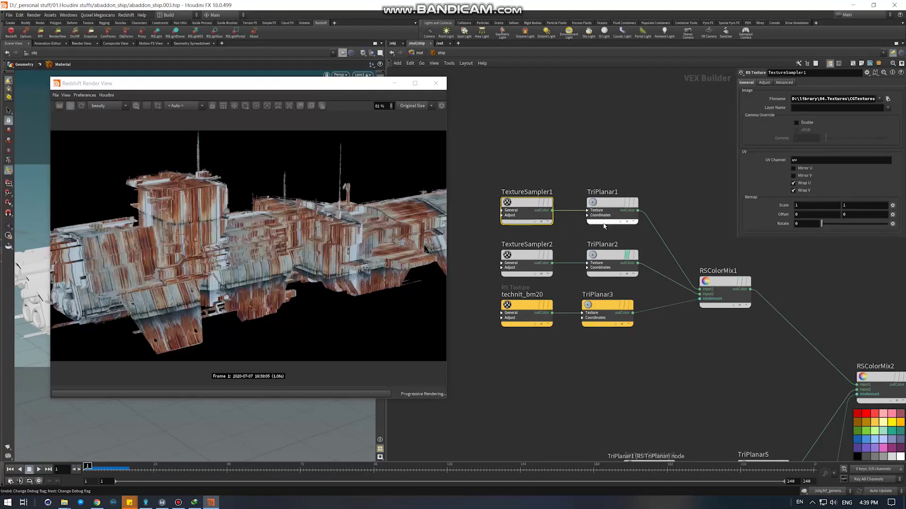
{"action": "key", "text": "ctrl+z"}
{"action": "key", "text": "ctrl+z"}
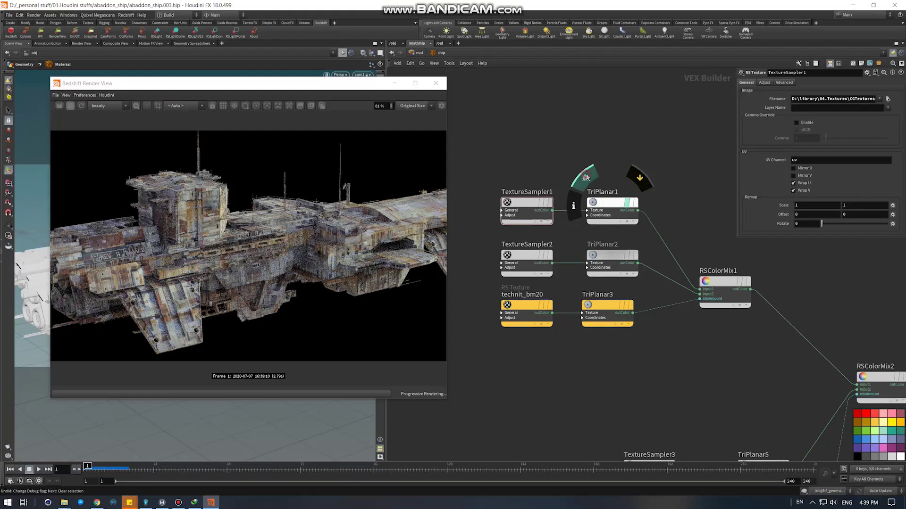
{"action": "left_click", "coordinate": [587, 231]}
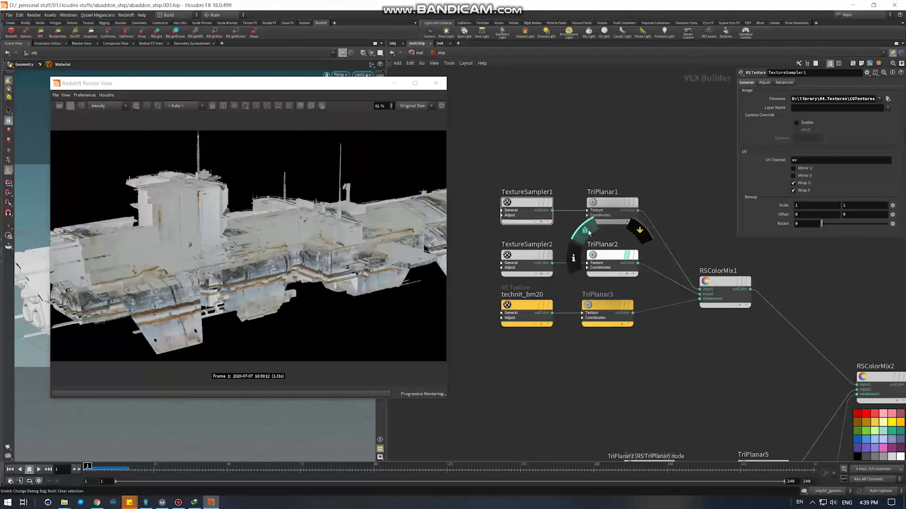
{"action": "left_click", "coordinate": [584, 232]}
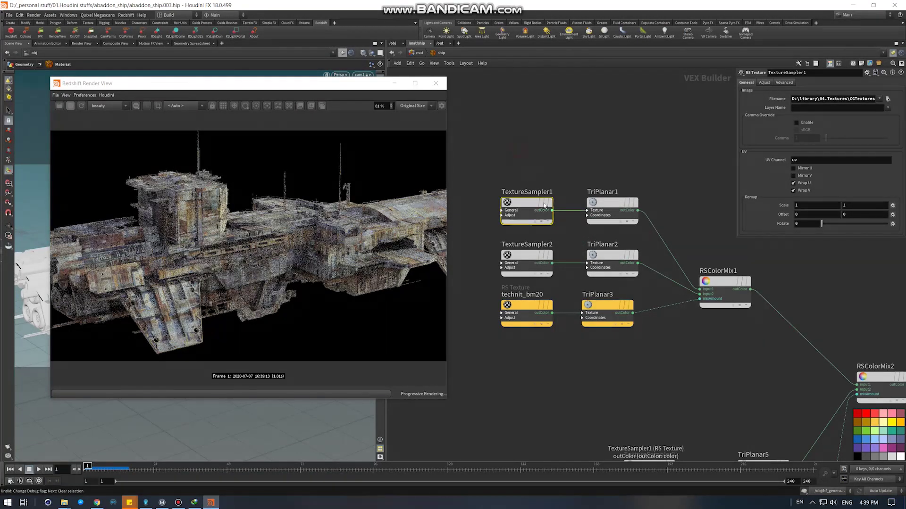
View TextureSampler2's texture, check TriPlanar3, then leave the RSColorMix1 blend previewed.
{"action": "left_click", "coordinate": [527, 258]}
{"action": "double_click", "coordinate": [804, 100]}
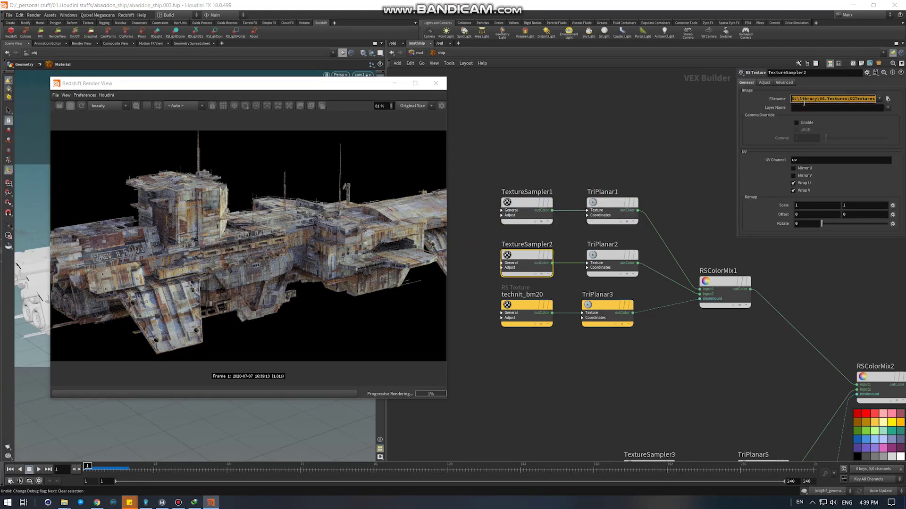
{"action": "key", "text": "Escape"}
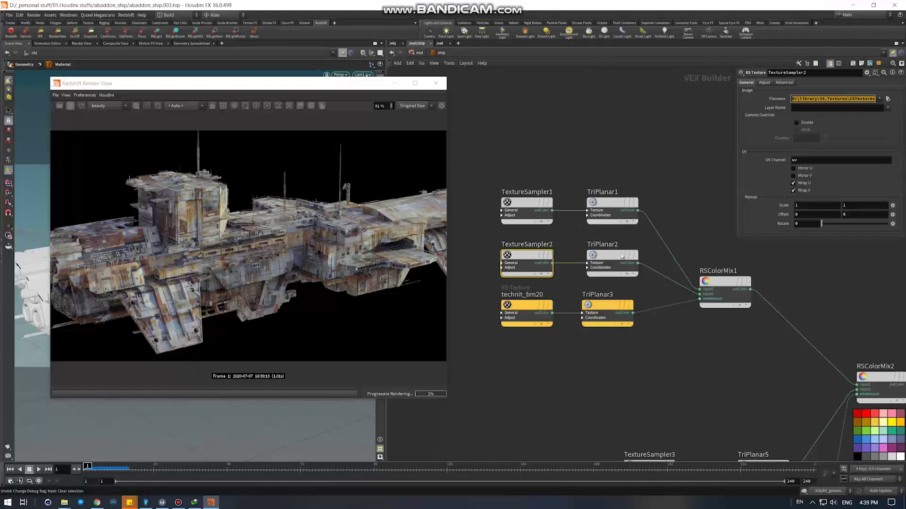
{"action": "mouse_move", "coordinate": [606, 310]}
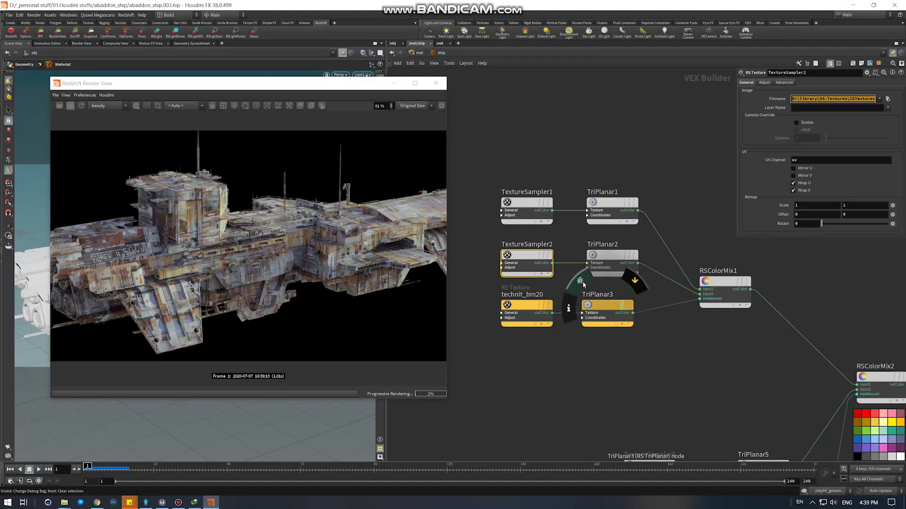
{"action": "left_click", "coordinate": [584, 284]}
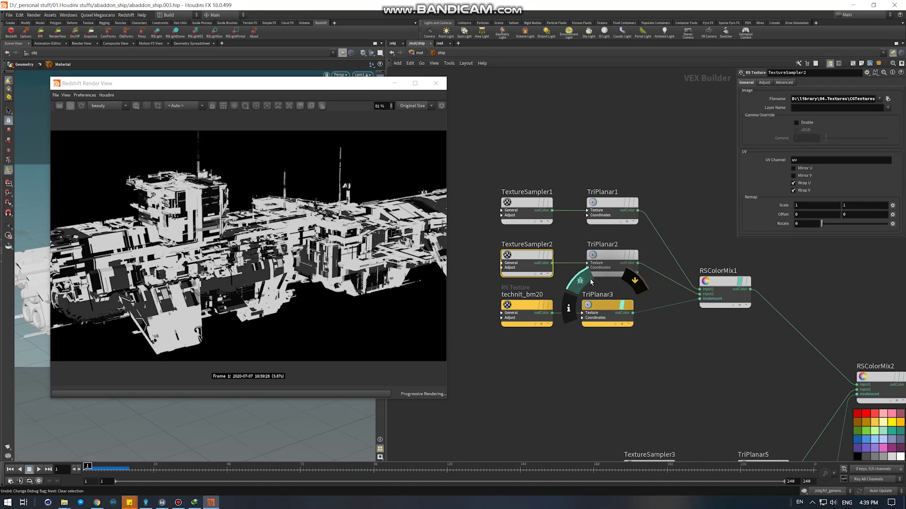
{"action": "left_click", "coordinate": [591, 282]}
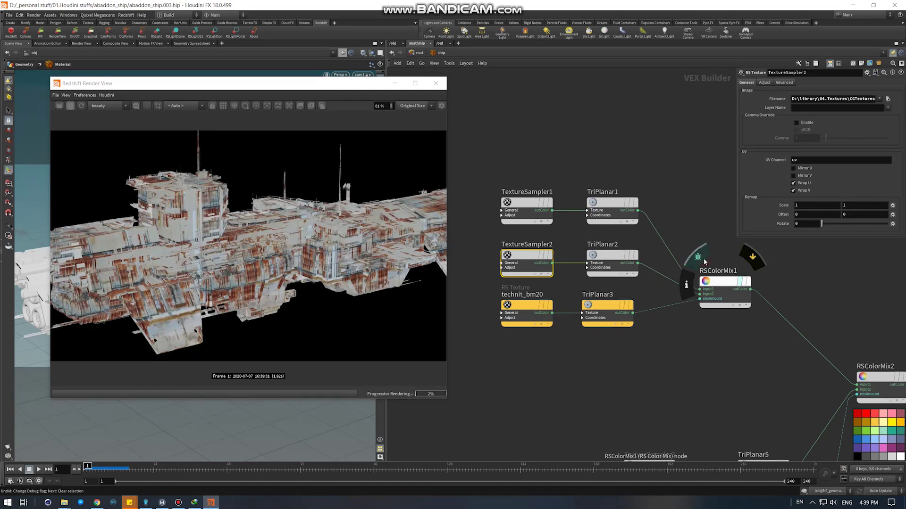
{"action": "left_click", "coordinate": [704, 261]}
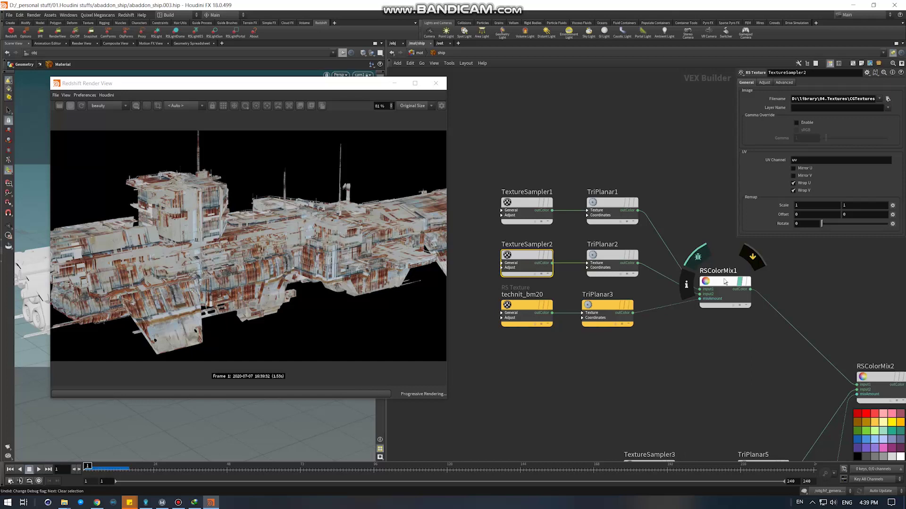
{"action": "left_click", "coordinate": [725, 281]}
{"action": "mouse_move", "coordinate": [716, 340]}
{"action": "middle_mouse_down"}
{"action": "mouse_move", "coordinate": [632, 216]}
{"action": "mouse_move", "coordinate": [610, 140]}
{"action": "middle_mouse_up"}
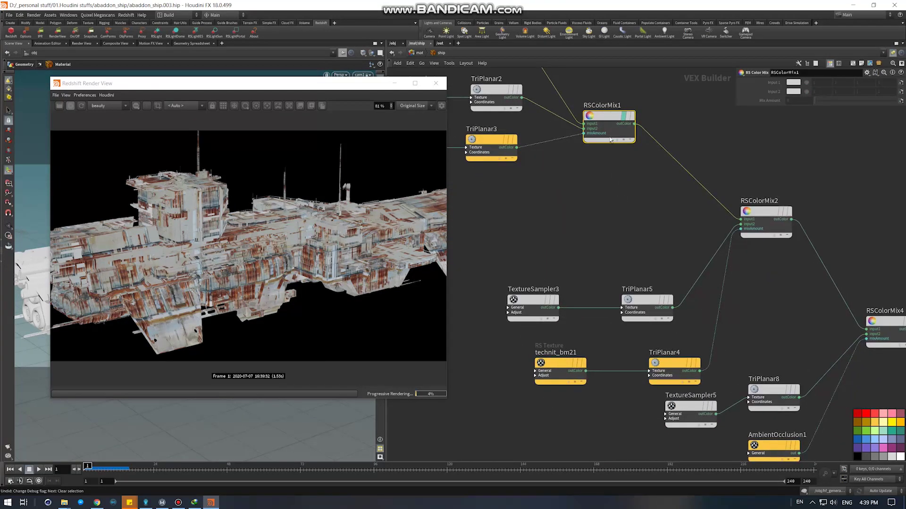
Briefly preview TriPlanar4 alone, then preview RSColorMix2's output in the render.
{"action": "left_click", "coordinate": [582, 93]}
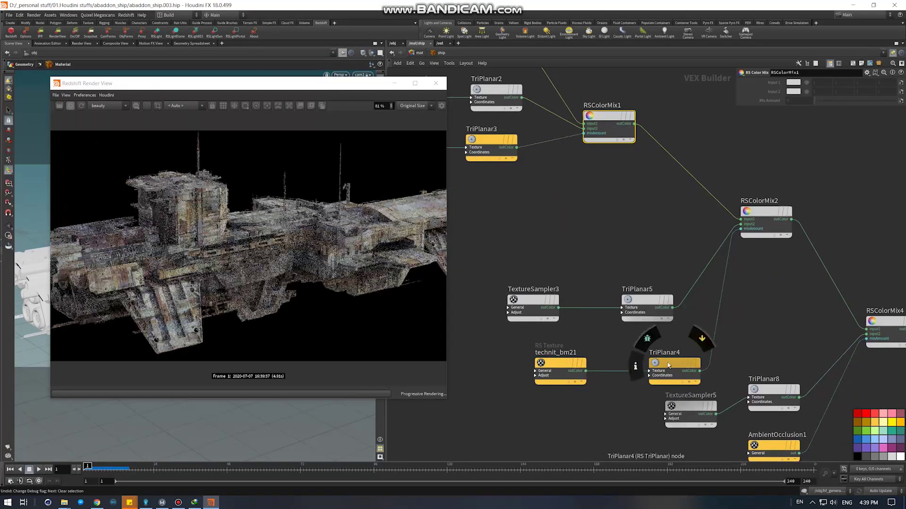
{"action": "left_click", "coordinate": [650, 339]}
{"action": "left_click", "coordinate": [650, 339]}
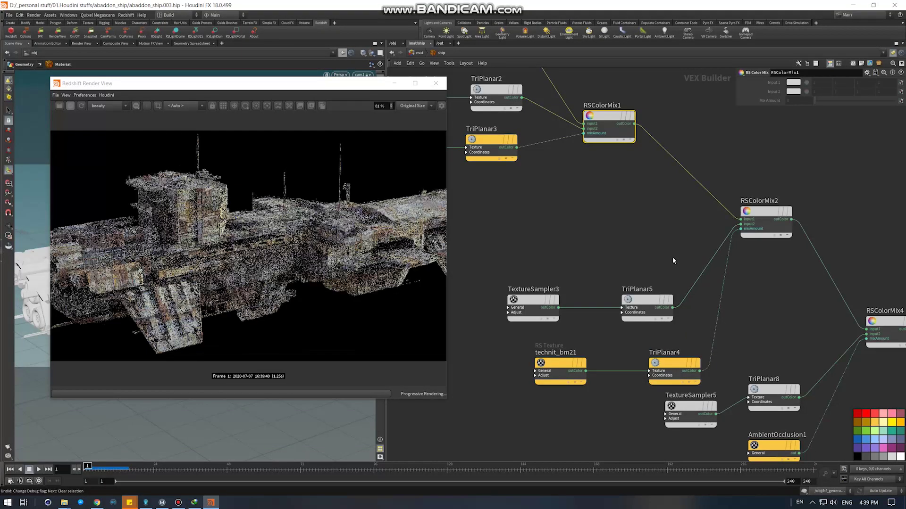
{"action": "left_click", "coordinate": [764, 212]}
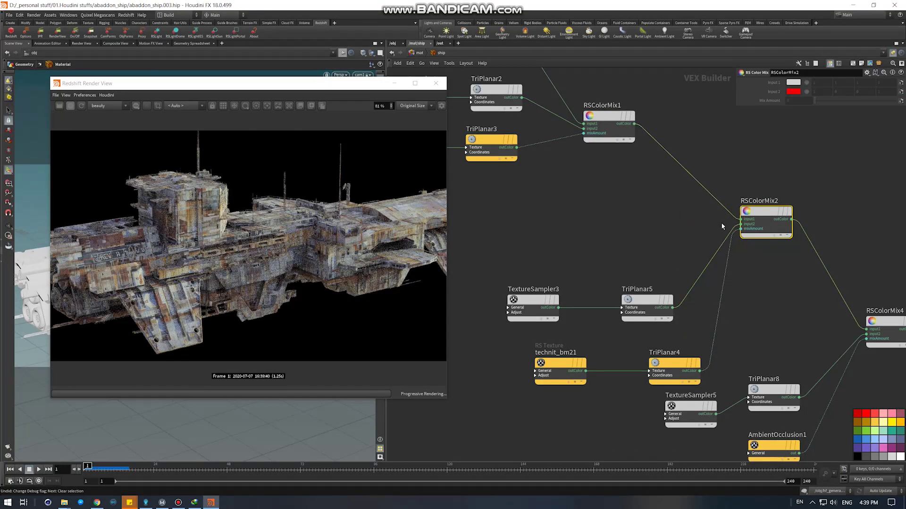
{"action": "scroll", "coordinate": [794, 187], "scroll_direction": "up", "scroll_amount": 1}
{"action": "left_click", "coordinate": [731, 188]}
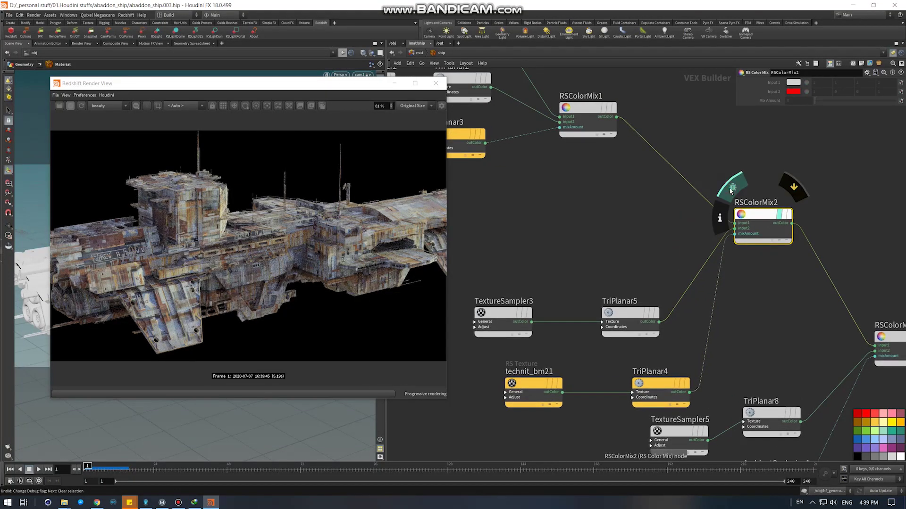
Preview the RSColorMix4 and RSColorMix5 blends in the Redshift render.
{"action": "middle_click_drag", "start_coordinate": [760, 248], "coordinate": [666, 162]}
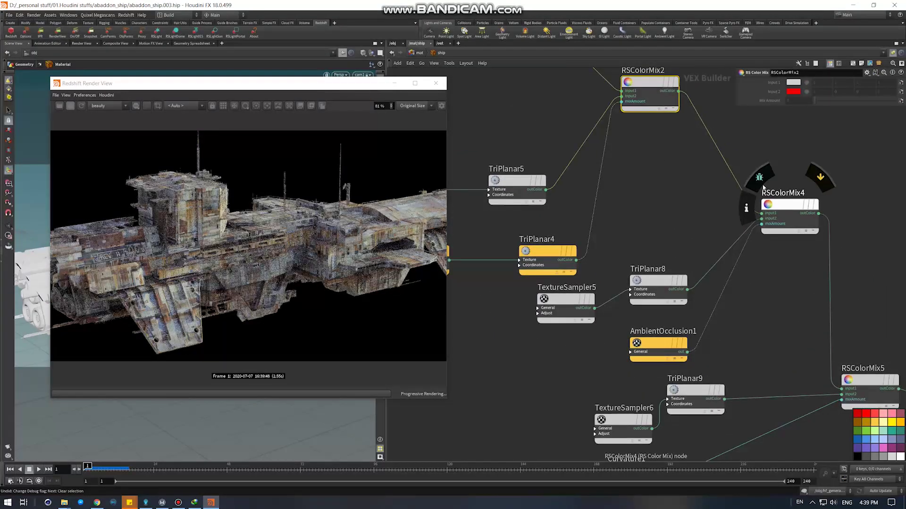
{"action": "left_click", "coordinate": [760, 179]}
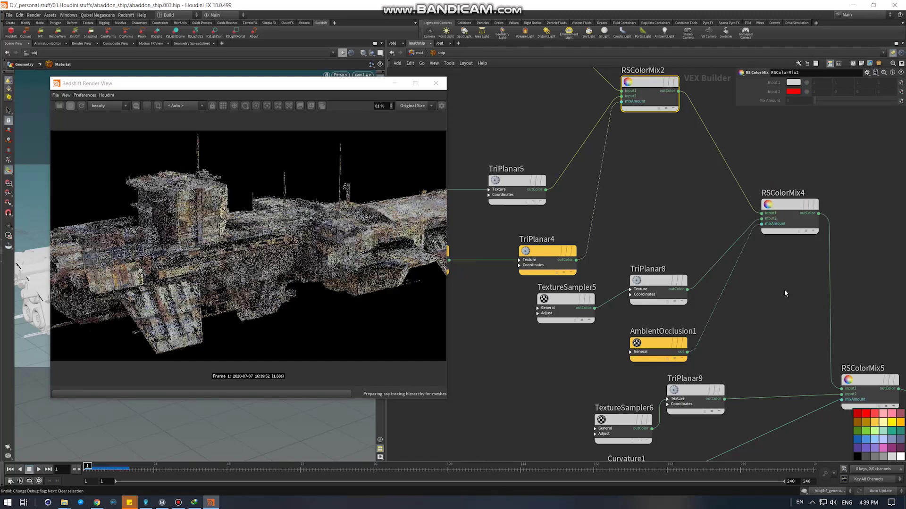
{"action": "middle_click_drag", "start_coordinate": [784, 290], "coordinate": [675, 164]}
{"action": "left_click", "coordinate": [751, 255]}
{"action": "left_click", "coordinate": [734, 229]}
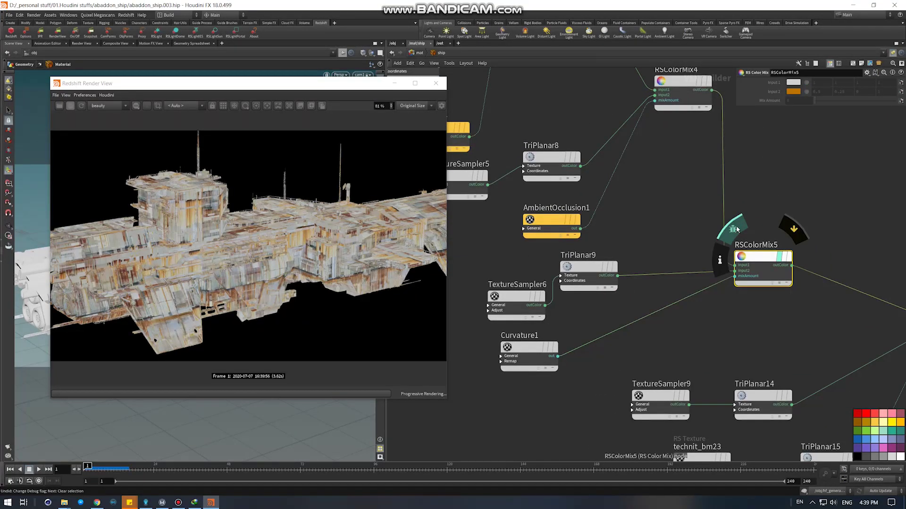
{"action": "left_click", "coordinate": [737, 229]}
{"action": "scroll", "coordinate": [803, 301], "scroll_direction": "down", "scroll_amount": 4}
Preview the AmbientOcclusion1 pass and set its Max Distance to 20.
{"action": "mouse_move", "coordinate": [803, 301]}
{"action": "middle_mouse_down"}
{"action": "mouse_move", "coordinate": [660, 226]}
{"action": "mouse_move", "coordinate": [753, 282]}
{"action": "middle_mouse_up"}
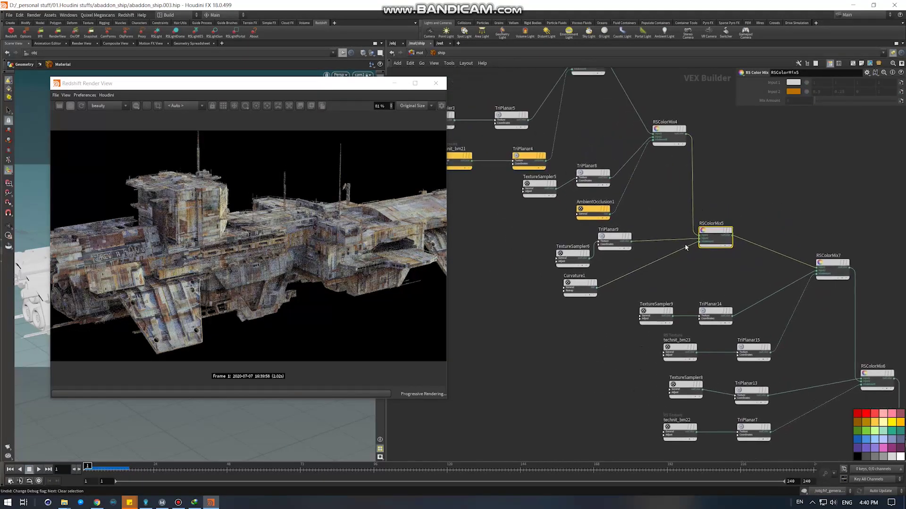
{"action": "scroll", "coordinate": [570, 192], "scroll_direction": "up", "scroll_amount": 3}
{"action": "left_click", "coordinate": [576, 195]}
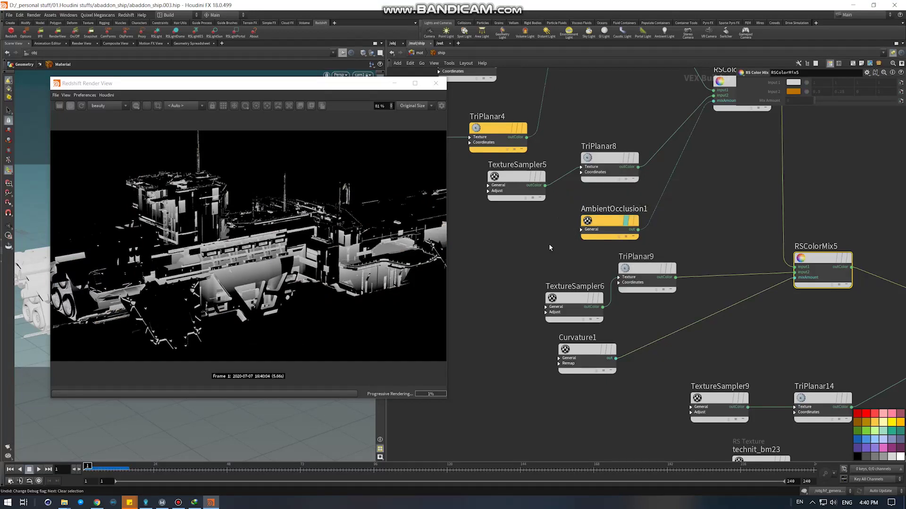
{"action": "left_click", "coordinate": [617, 235]}
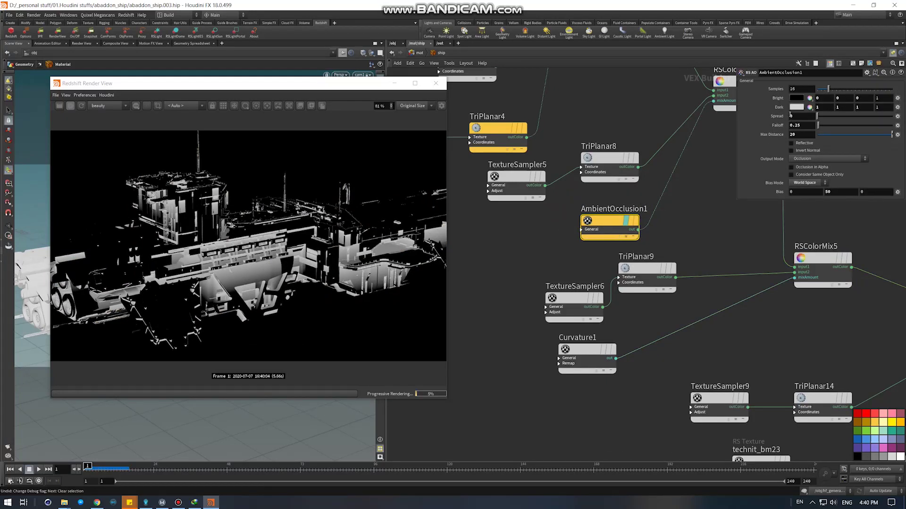
{"action": "middle_click_drag", "start_coordinate": [620, 120], "coordinate": [637, 181]}
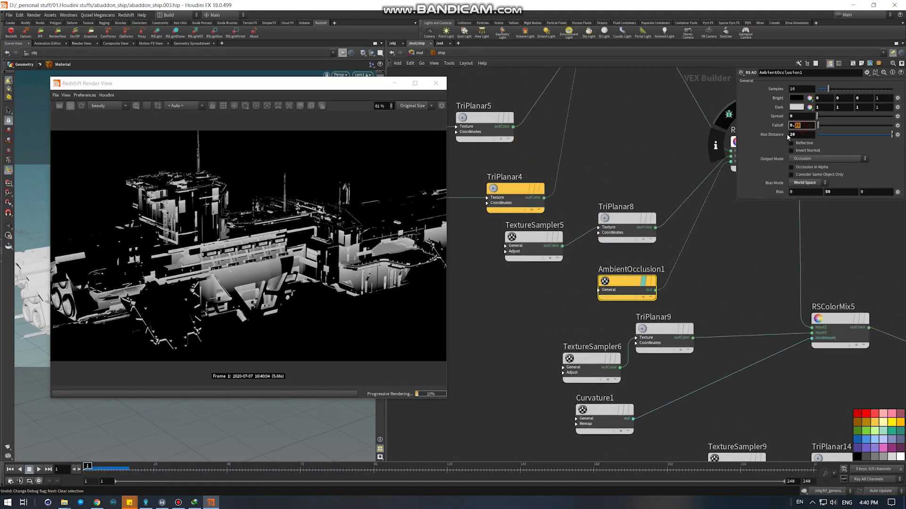
{"action": "left_click", "coordinate": [839, 194]}
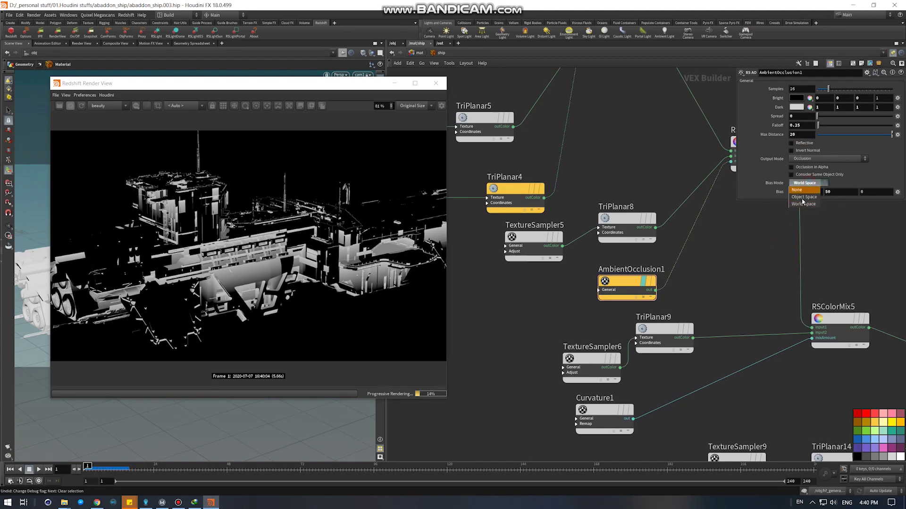
{"action": "mouse_move", "coordinate": [735, 278]}
{"action": "middle_mouse_down"}
{"action": "mouse_move", "coordinate": [732, 220]}
{"action": "mouse_move", "coordinate": [642, 226]}
{"action": "middle_mouse_up"}
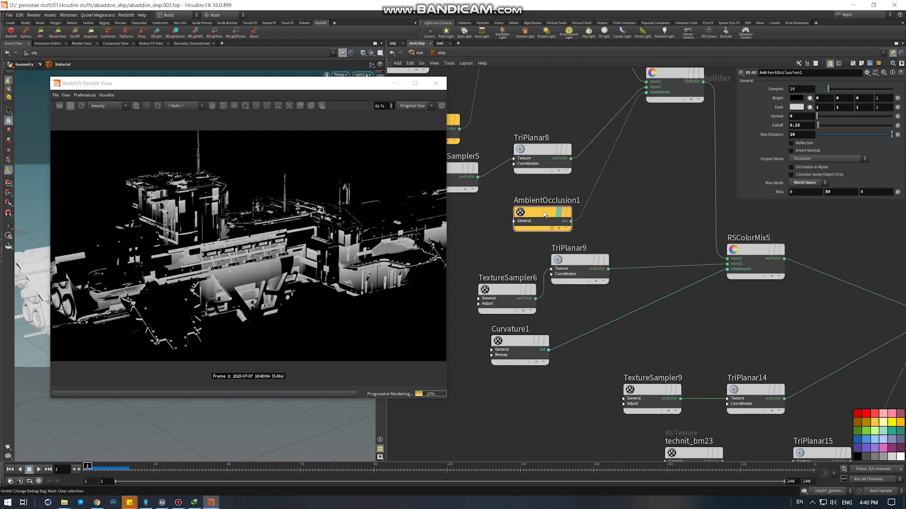
Preview the Curvature1 edge pass, then return to the textured ship.
{"action": "left_click", "coordinate": [536, 341]}
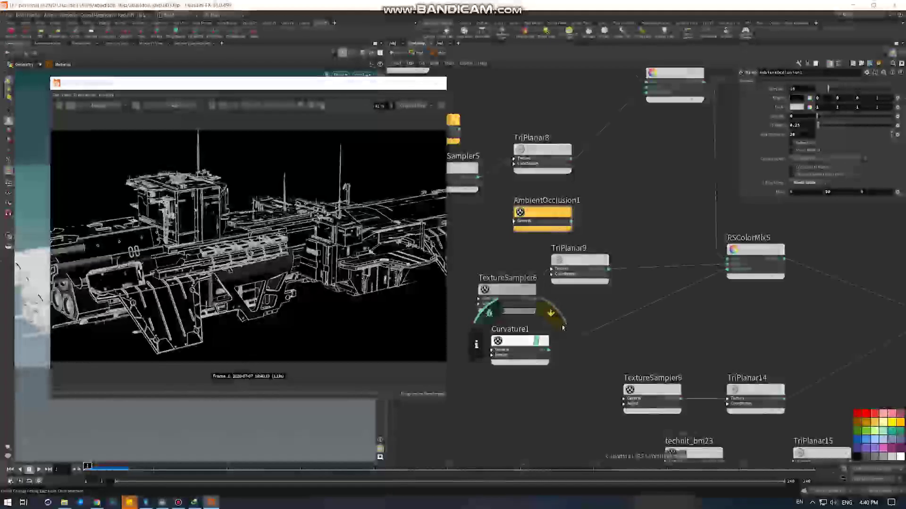
{"action": "left_click_drag", "start_coordinate": [562, 328], "coordinate": [490, 367]}
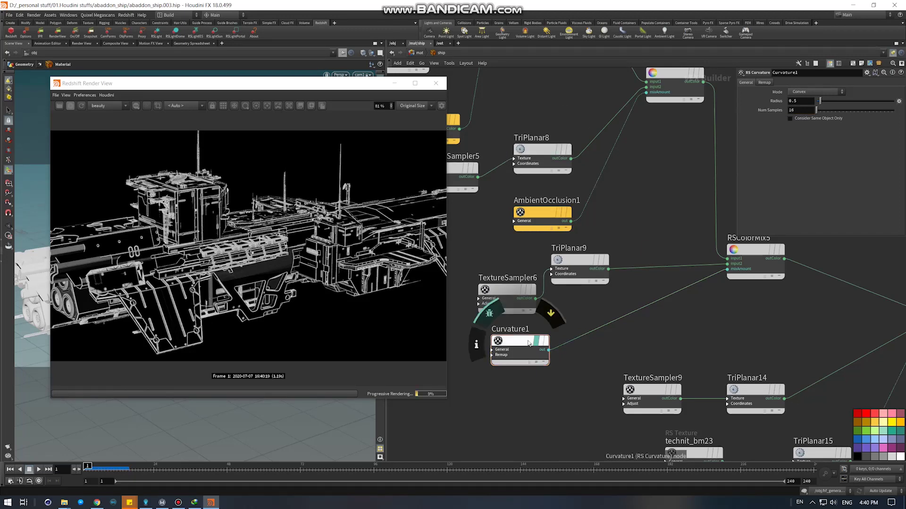
{"action": "left_click", "coordinate": [547, 290]}
Preview the RSColorMix7 and RSColorMix6 blends on the ship render.
{"action": "mouse_move", "coordinate": [786, 326]}
{"action": "middle_mouse_down"}
{"action": "mouse_move", "coordinate": [674, 314]}
{"action": "mouse_move", "coordinate": [647, 274]}
{"action": "middle_mouse_up"}
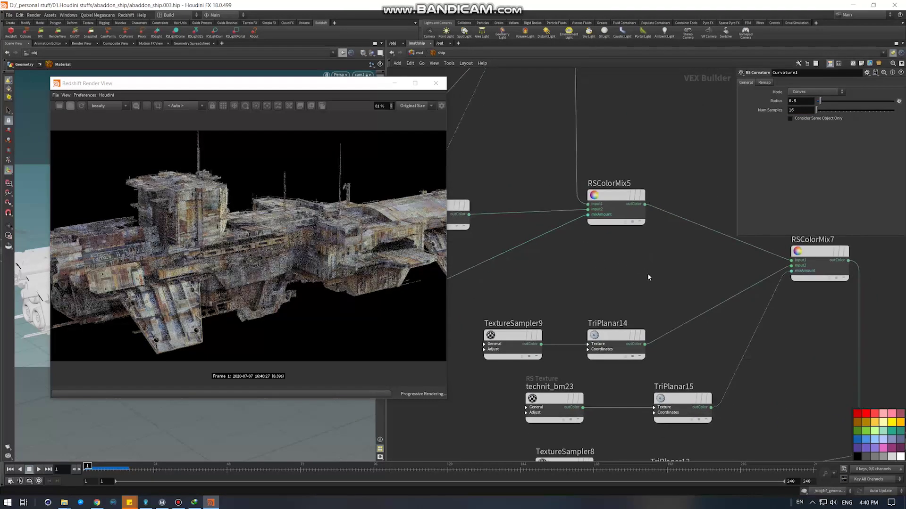
{"action": "left_click", "coordinate": [812, 252]}
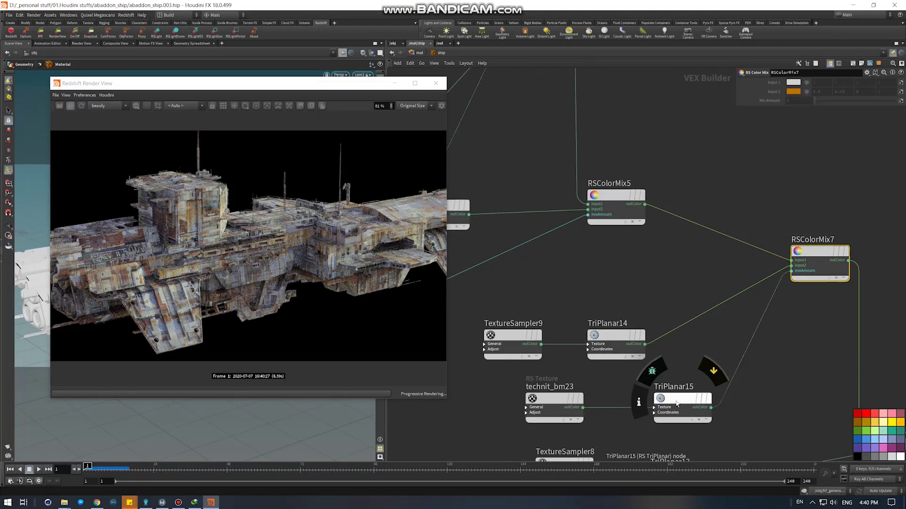
{"action": "left_click", "coordinate": [840, 250]}
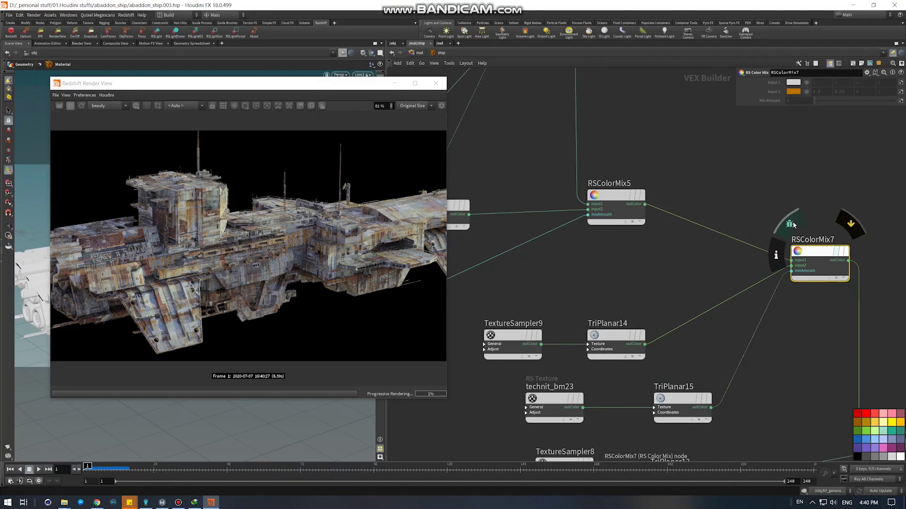
{"action": "mouse_move", "coordinate": [678, 259]}
{"action": "middle_mouse_down"}
{"action": "mouse_move", "coordinate": [637, 167]}
{"action": "mouse_move", "coordinate": [592, 119]}
{"action": "mouse_move", "coordinate": [577, 153]}
{"action": "mouse_move", "coordinate": [551, 172]}
{"action": "middle_mouse_up"}
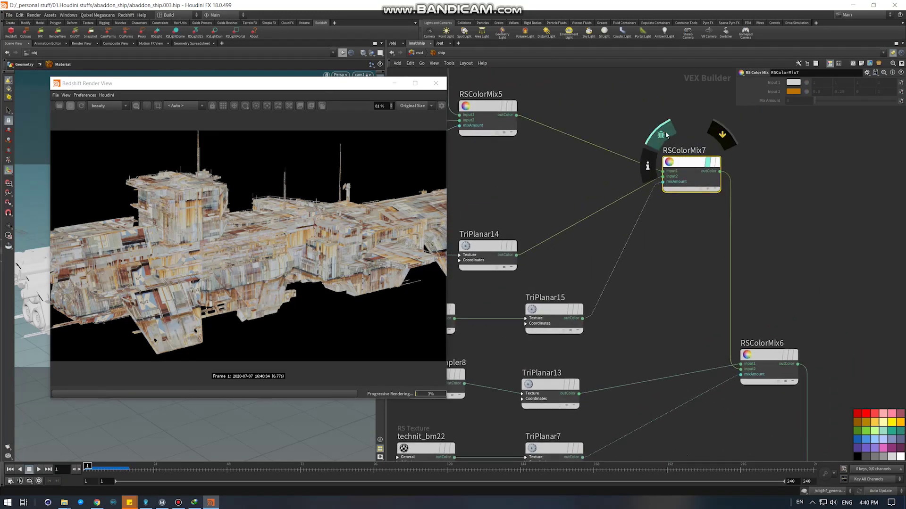
{"action": "left_click", "coordinate": [712, 162]}
{"action": "middle_click_drag", "start_coordinate": [764, 349], "coordinate": [762, 285]}
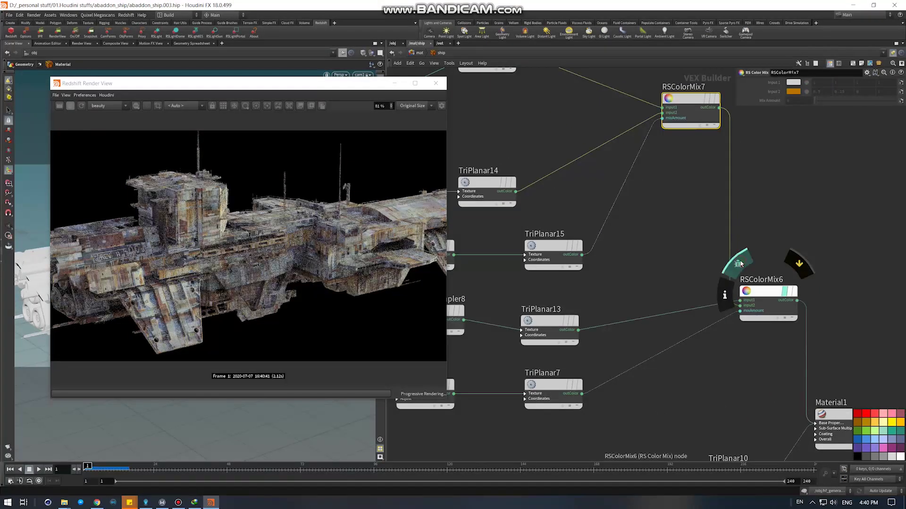
{"action": "left_click", "coordinate": [785, 291]}
Copy TextureSampler8's image path and view the rusty label texture in Picasa.
{"action": "middle_click_drag", "start_coordinate": [707, 323], "coordinate": [699, 284]}
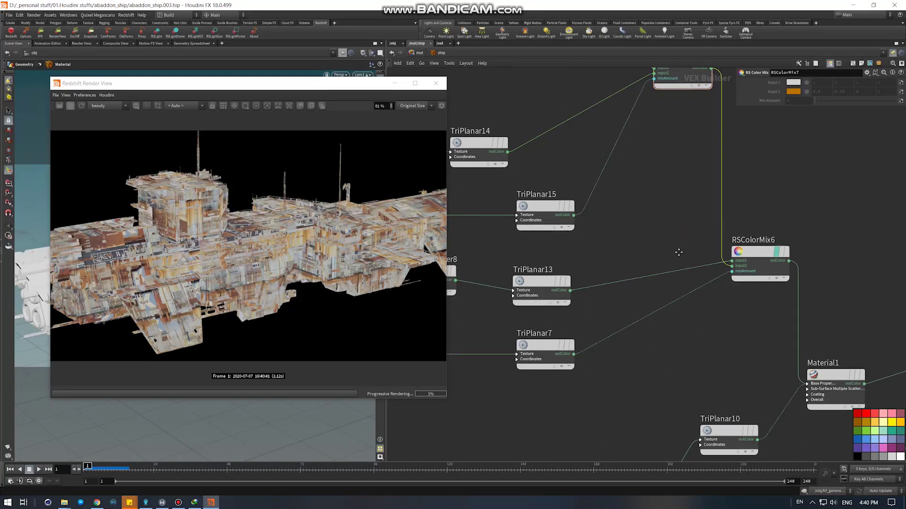
{"action": "middle_click_drag", "start_coordinate": [679, 252], "coordinate": [663, 225]}
{"action": "middle_click_drag", "start_coordinate": [532, 239], "coordinate": [670, 254]}
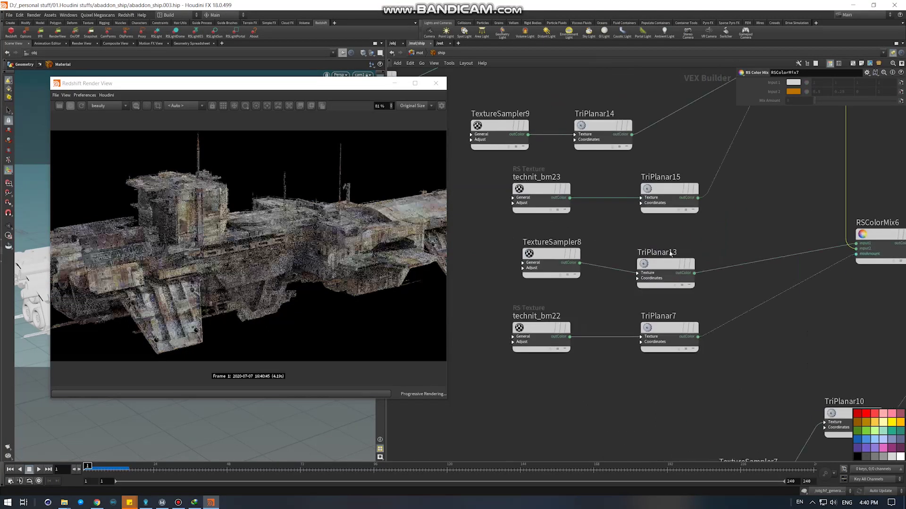
{"action": "left_click", "coordinate": [551, 258]}
{"action": "left_click", "coordinate": [817, 100]}
{"action": "key", "text": "ctrl+c"}
{"action": "key", "text": "super+r"}
{"action": "key", "text": "ctrl+v"}
{"action": "key", "text": "Return"}
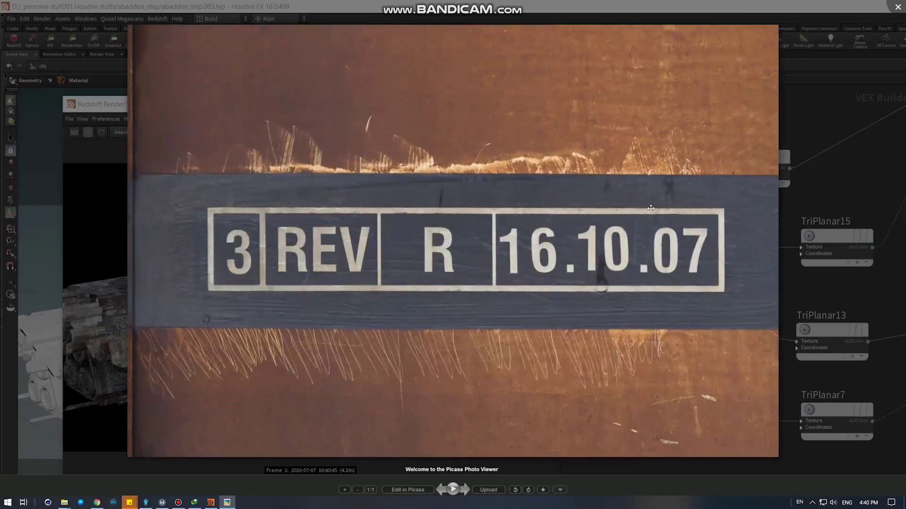
{"action": "key", "text": "Escape"}
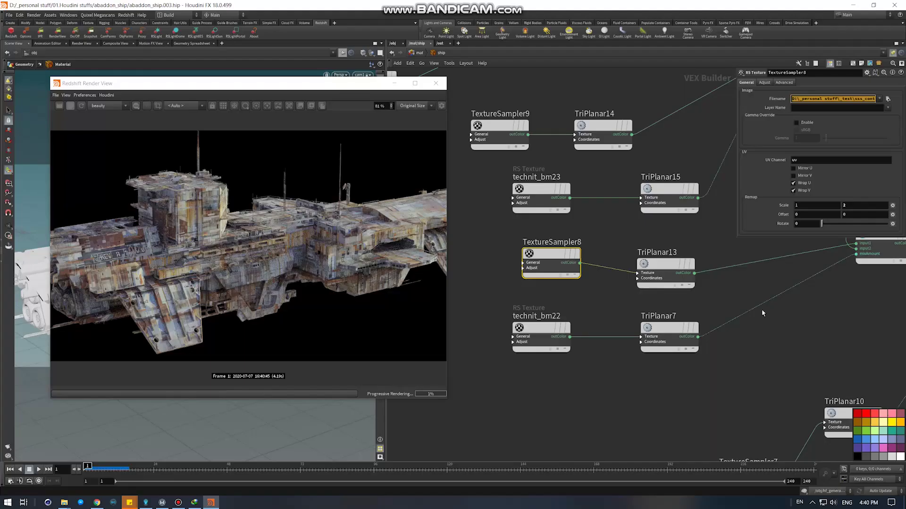
Inspect the NormalMap1, Displacement1 and TextureSampler7 settings, repositioning TextureSampler7.
{"action": "middle_click_drag", "start_coordinate": [613, 303], "coordinate": [496, 244]}
{"action": "scroll", "coordinate": [642, 285], "scroll_direction": "up", "scroll_amount": 3}
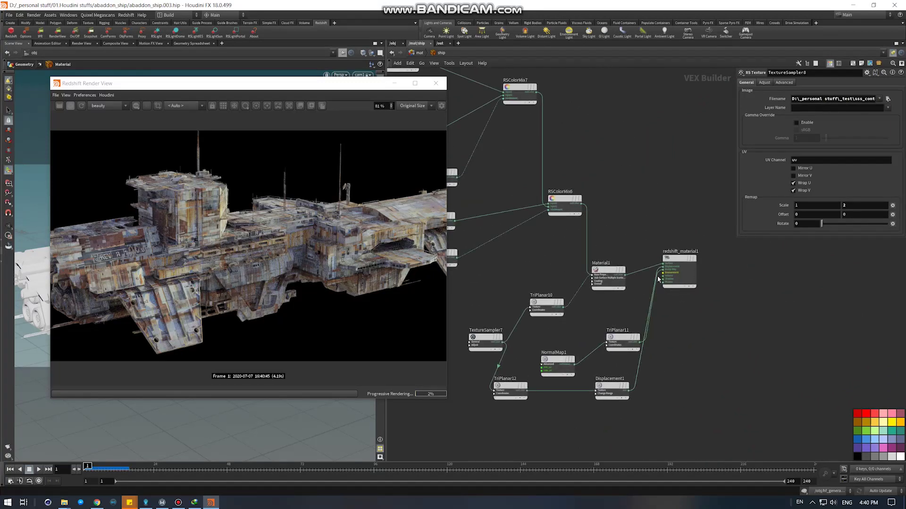
{"action": "middle_click_drag", "start_coordinate": [634, 318], "coordinate": [661, 286]}
{"action": "left_click", "coordinate": [623, 319]}
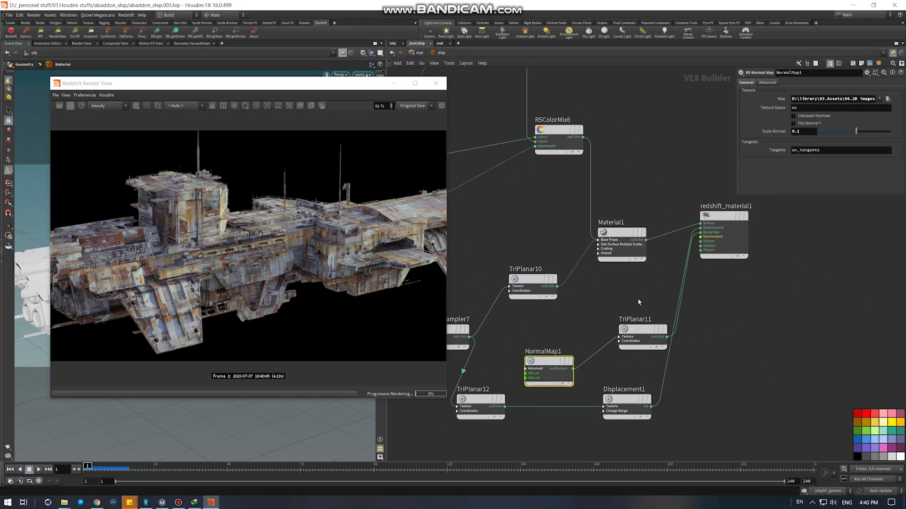
{"action": "left_click", "coordinate": [614, 400]}
{"action": "middle_click_drag", "start_coordinate": [481, 321], "coordinate": [559, 288]}
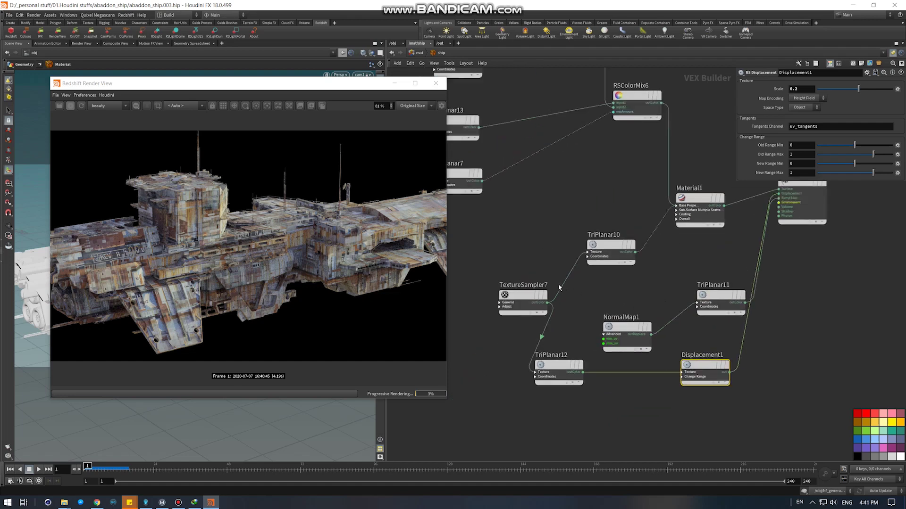
{"action": "left_click", "coordinate": [523, 295]}
{"action": "left_click_drag", "start_coordinate": [522, 295], "coordinate": [498, 306]}
{"action": "mouse_move", "coordinate": [559, 242]}
{"action": "middle_mouse_down"}
{"action": "mouse_move", "coordinate": [556, 248]}
{"action": "mouse_move", "coordinate": [661, 340]}
{"action": "middle_mouse_up"}
Expand Material1's Base Properties inputs, then go up to /mat.
{"action": "scroll", "coordinate": [555, 248], "scroll_direction": "down", "scroll_amount": 1}
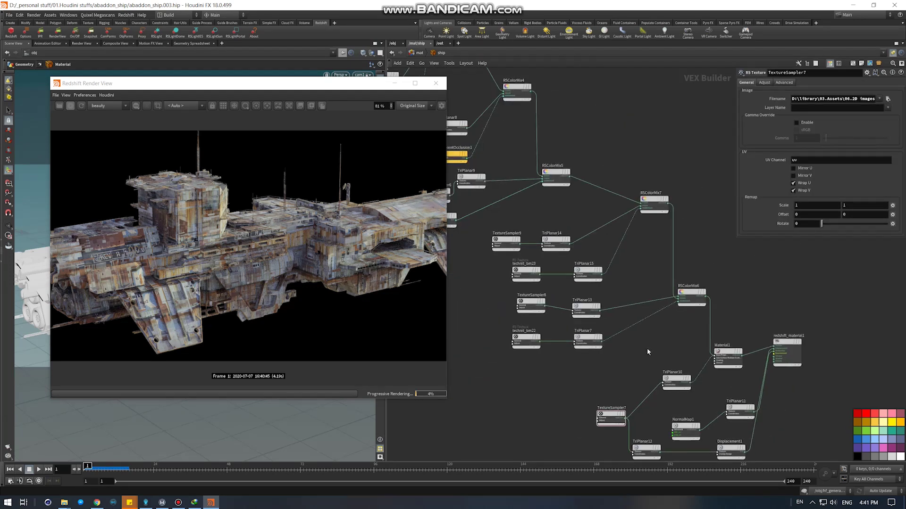
{"action": "scroll", "coordinate": [726, 349], "scroll_direction": "up", "scroll_amount": 2}
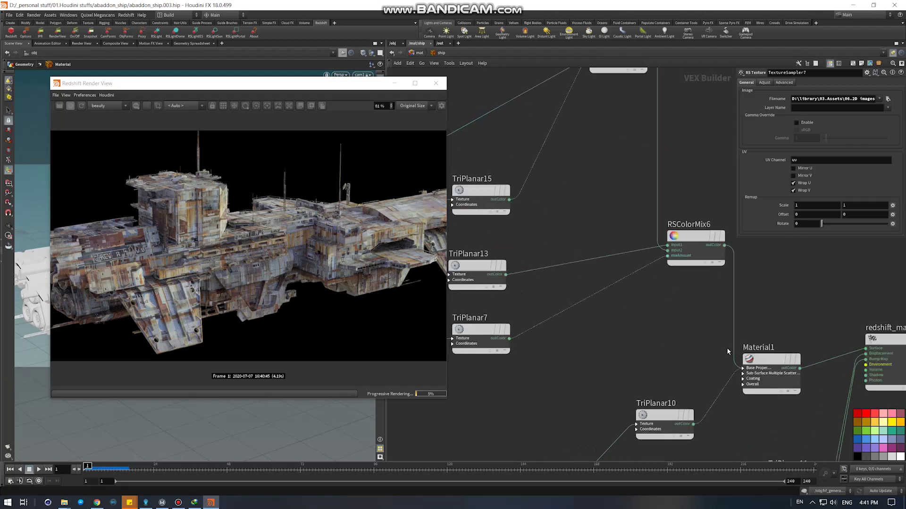
{"action": "left_click", "coordinate": [743, 369]}
{"action": "mouse_move", "coordinate": [687, 420]}
{"action": "middle_mouse_down"}
{"action": "mouse_move", "coordinate": [630, 286]}
{"action": "mouse_move", "coordinate": [625, 302]}
{"action": "middle_mouse_up"}
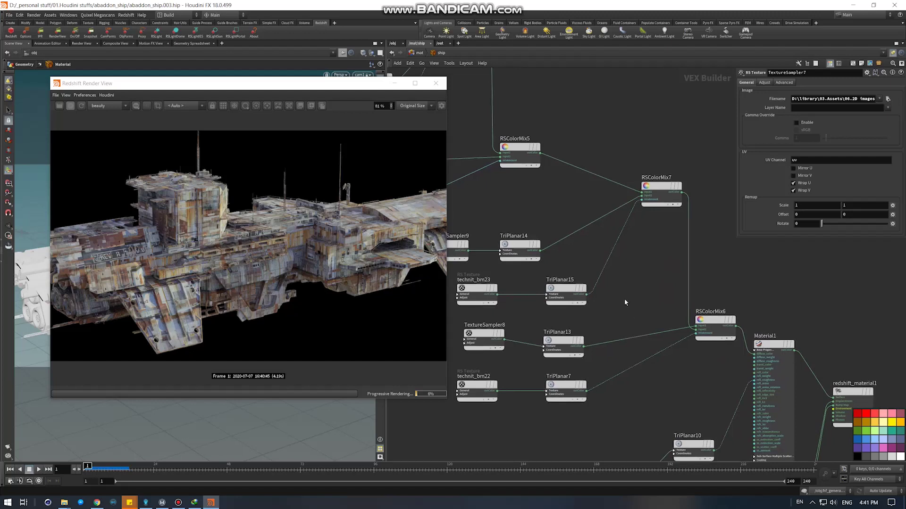
{"action": "middle_click_drag", "start_coordinate": [567, 210], "coordinate": [632, 305]}
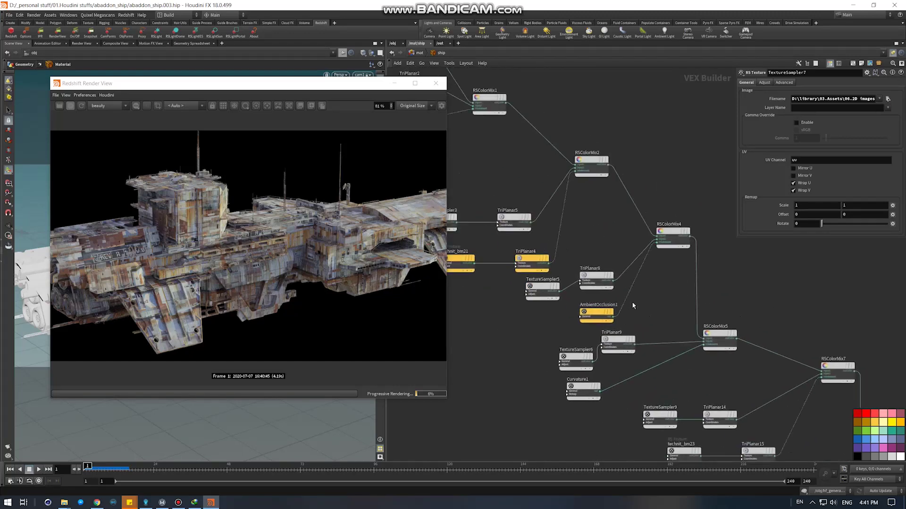
{"action": "left_click", "coordinate": [419, 53]}
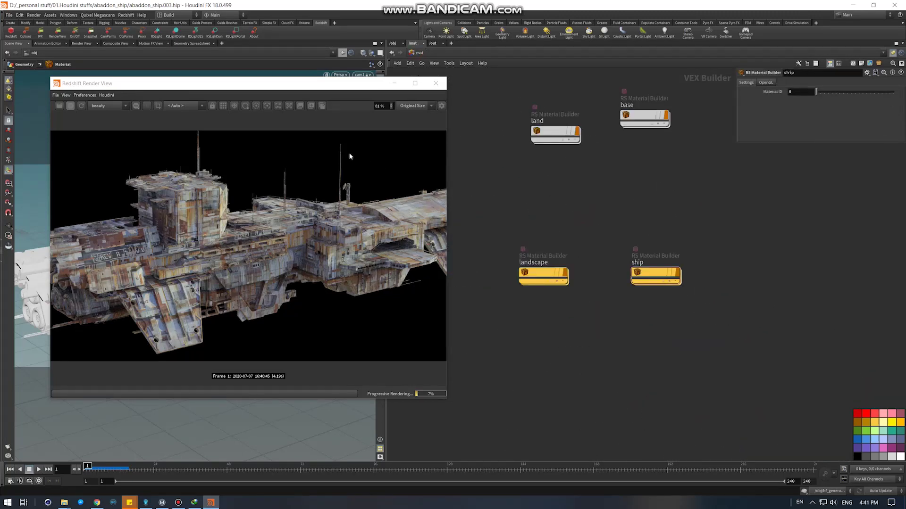
In ship_mesh, delete rest1 so material1 feeds Redshift_Proxy_Output1 directly.
{"action": "left_click", "coordinate": [393, 44]}
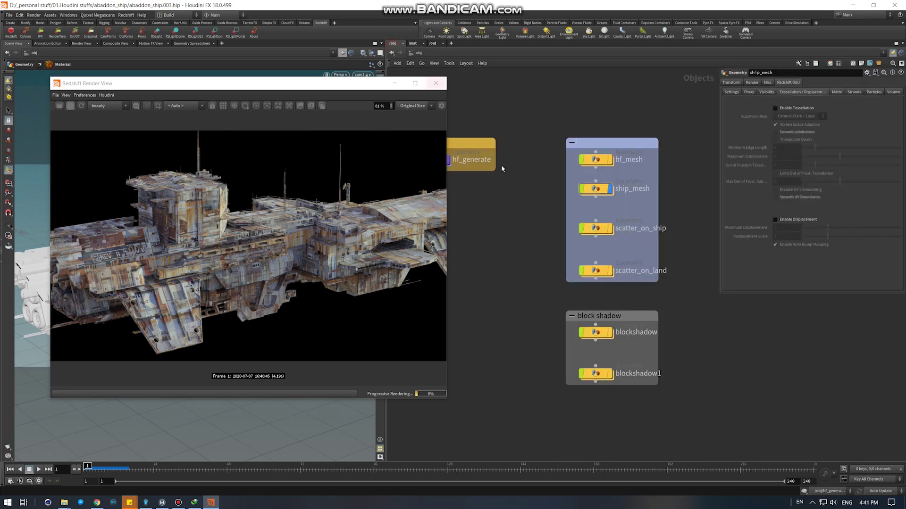
{"action": "double_click", "coordinate": [596, 189]}
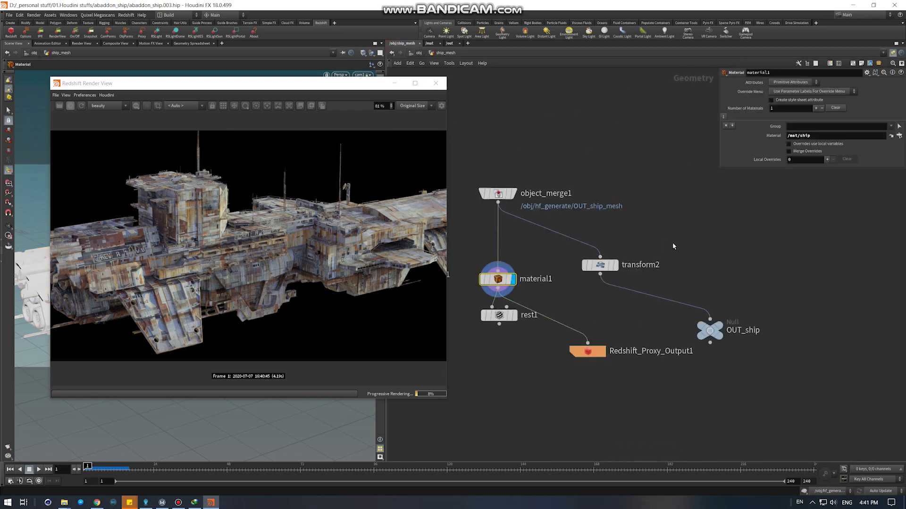
{"action": "middle_click_drag", "start_coordinate": [673, 246], "coordinate": [823, 236]}
{"action": "mouse_move", "coordinate": [594, 284]}
{"action": "left_mouse_down"}
{"action": "mouse_move", "coordinate": [681, 331]}
{"action": "mouse_move", "coordinate": [666, 314]}
{"action": "left_mouse_up"}
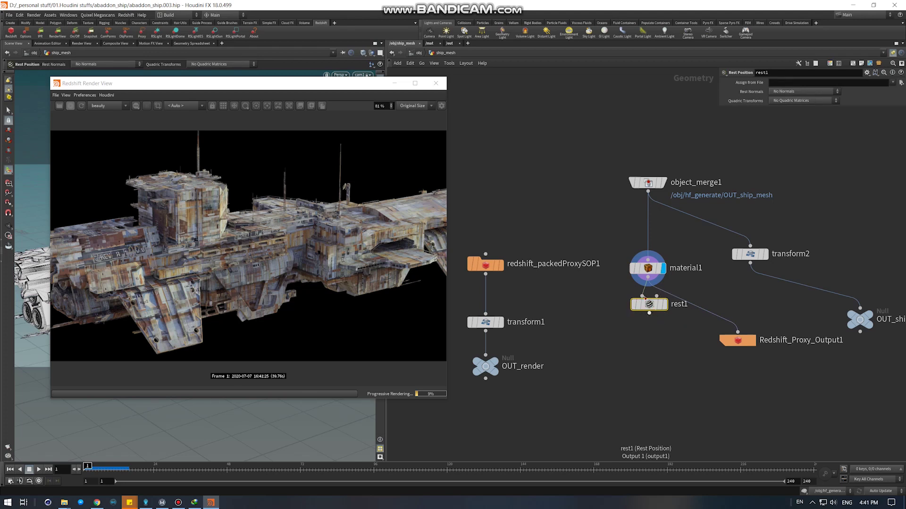
{"action": "key", "text": "Delete"}
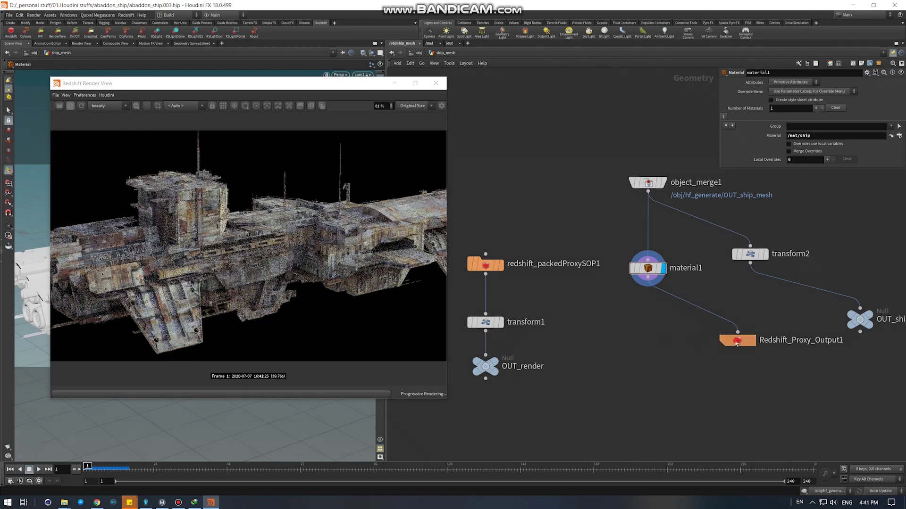
{"action": "left_click_drag", "start_coordinate": [737, 343], "coordinate": [647, 335]}
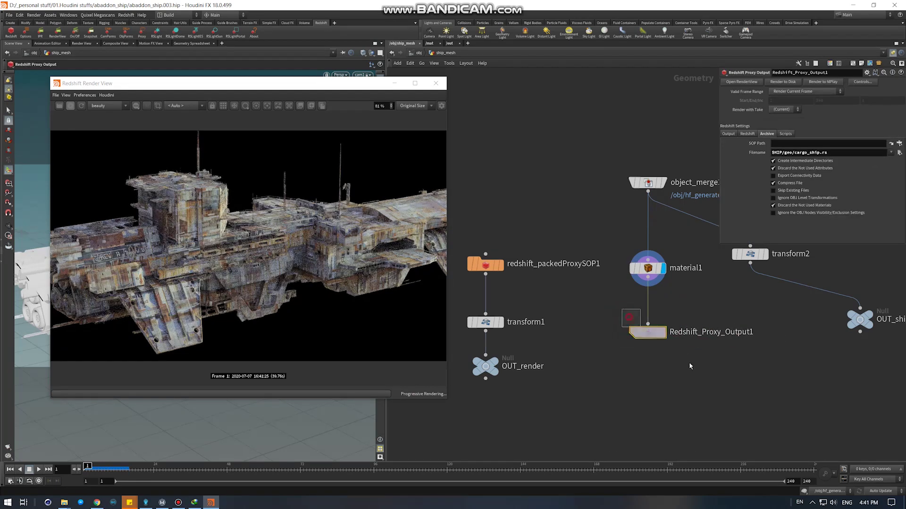
Check the cargo_ship.rs proxy paths and transform1, display OUT_render, and return to /obj.
{"action": "left_click", "coordinate": [844, 153]}
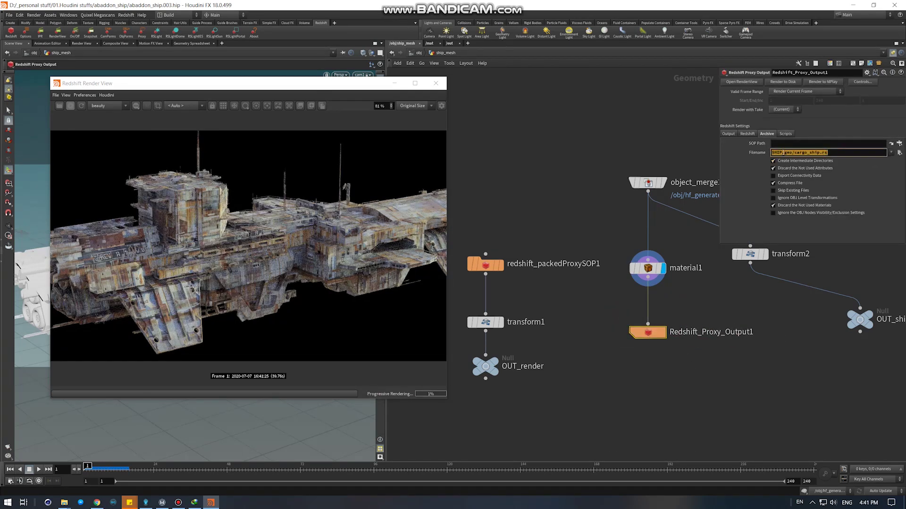
{"action": "middle_click_drag", "start_coordinate": [503, 234], "coordinate": [606, 233]}
{"action": "left_click", "coordinate": [588, 263]}
{"action": "left_click", "coordinate": [797, 83]}
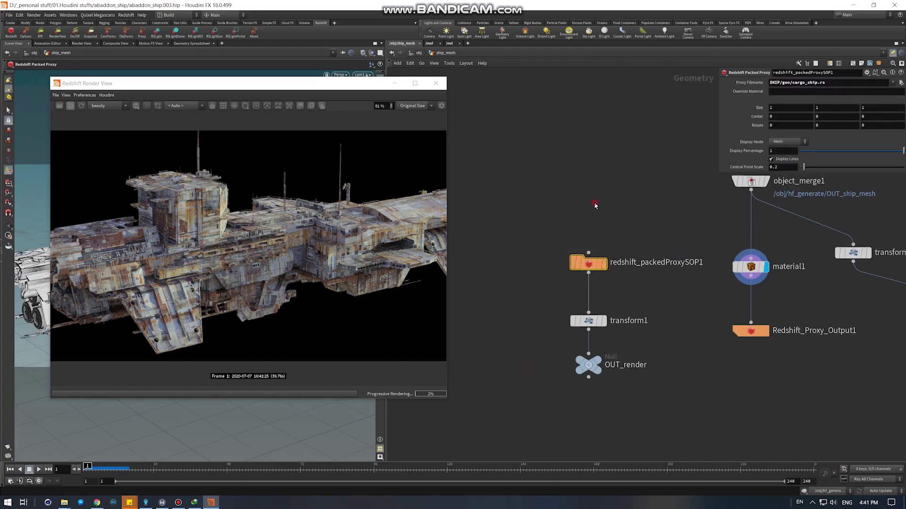
{"action": "middle_click_drag", "start_coordinate": [566, 245], "coordinate": [571, 184]}
{"action": "left_click", "coordinate": [600, 256]}
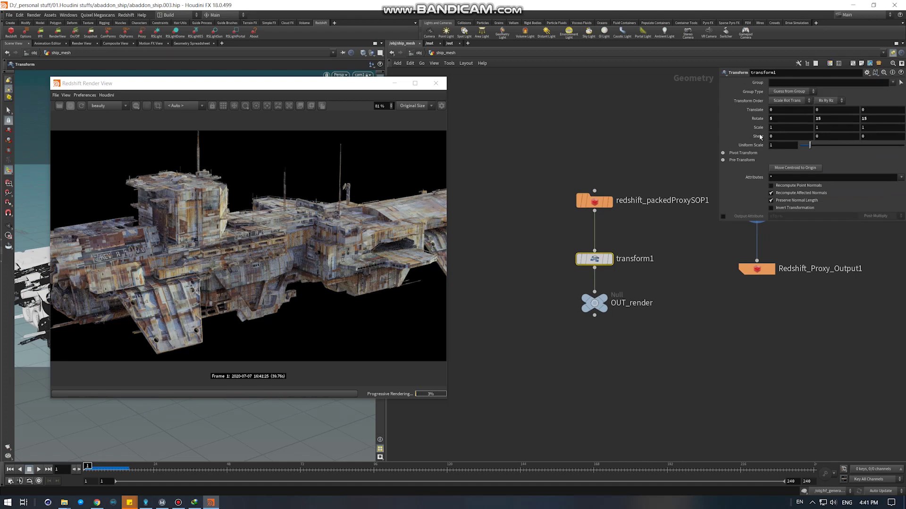
{"action": "left_click", "coordinate": [593, 304]}
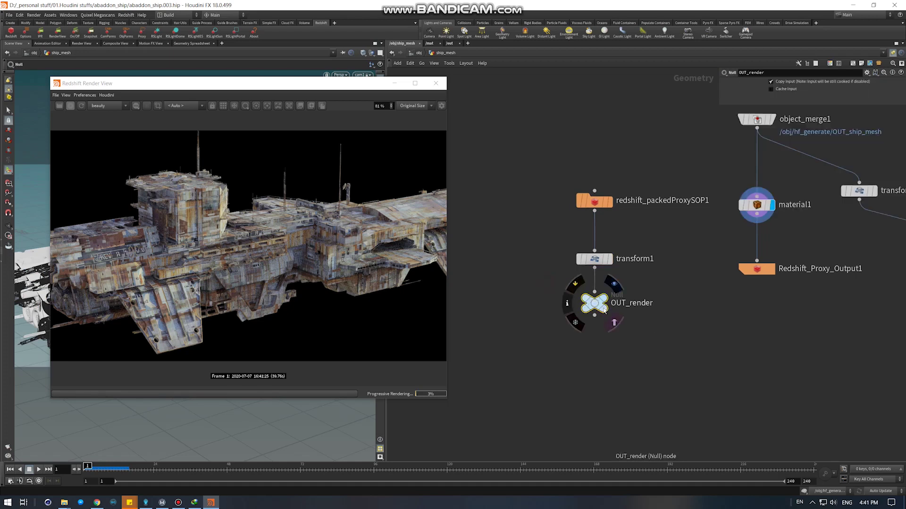
{"action": "left_click", "coordinate": [606, 304]}
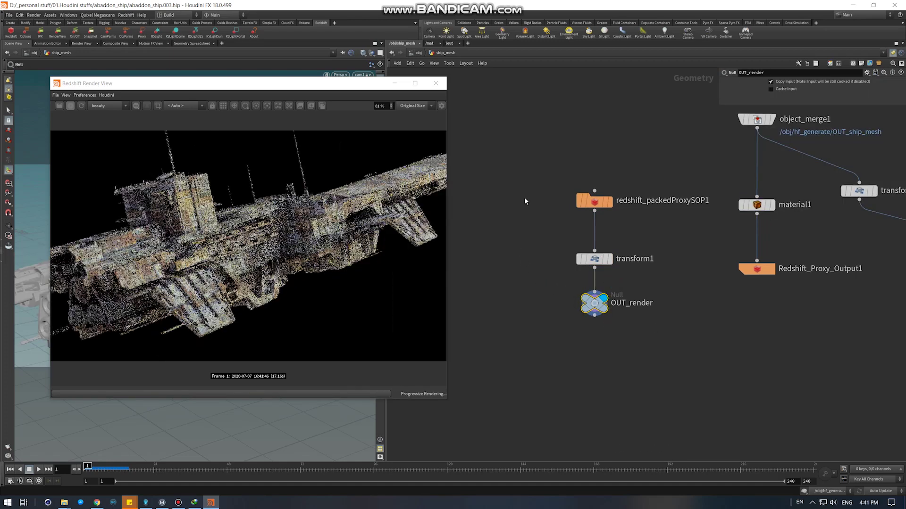
{"action": "left_click", "coordinate": [418, 53]}
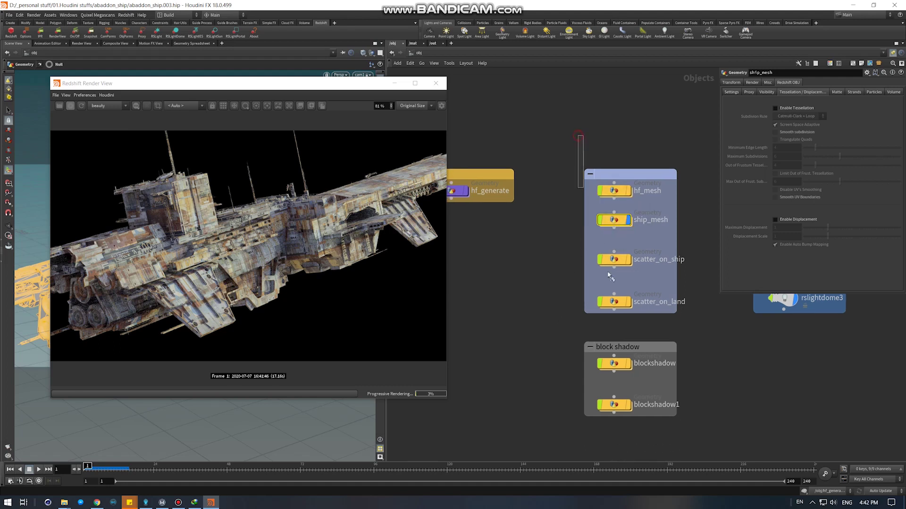
Display scatter_on_land and orbit the viewport to inspect the vegetated terrain.
{"action": "left_click", "coordinate": [624, 302]}
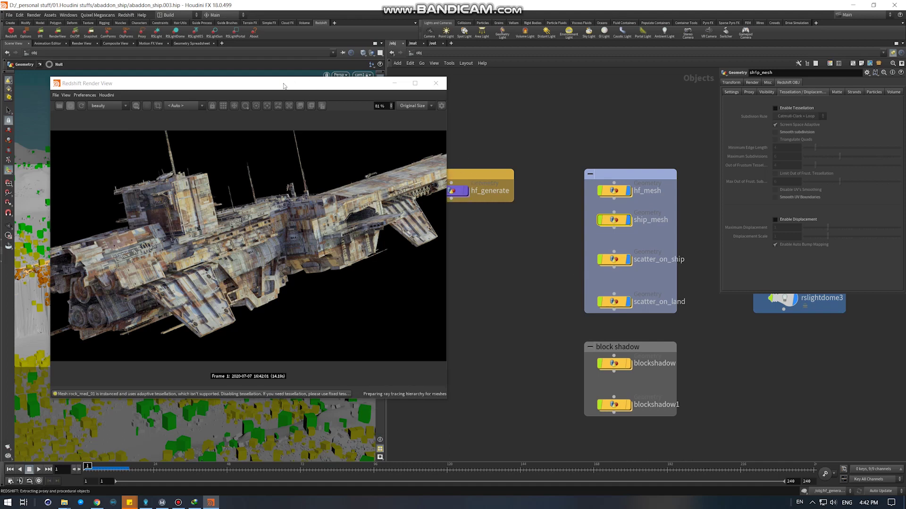
{"action": "left_click_drag", "start_coordinate": [284, 87], "coordinate": [677, 86]}
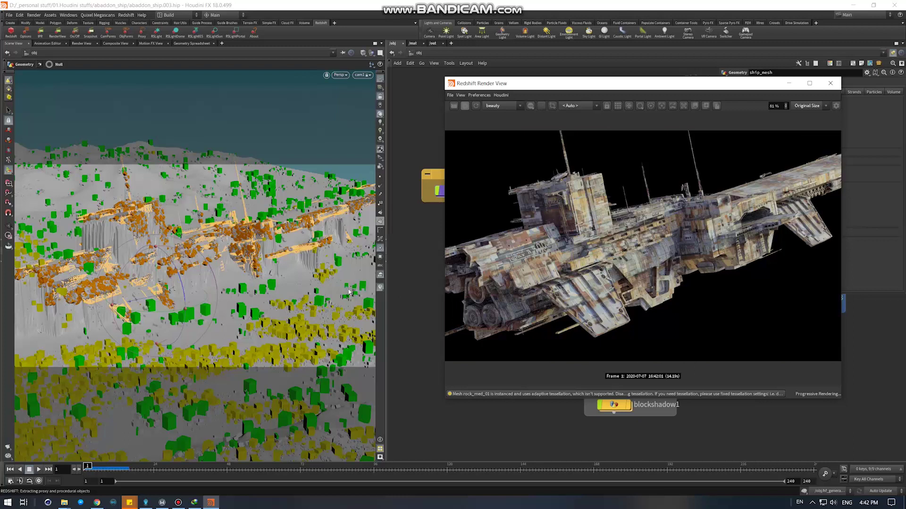
{"action": "left_click_drag", "start_coordinate": [349, 293], "coordinate": [188, 251]}
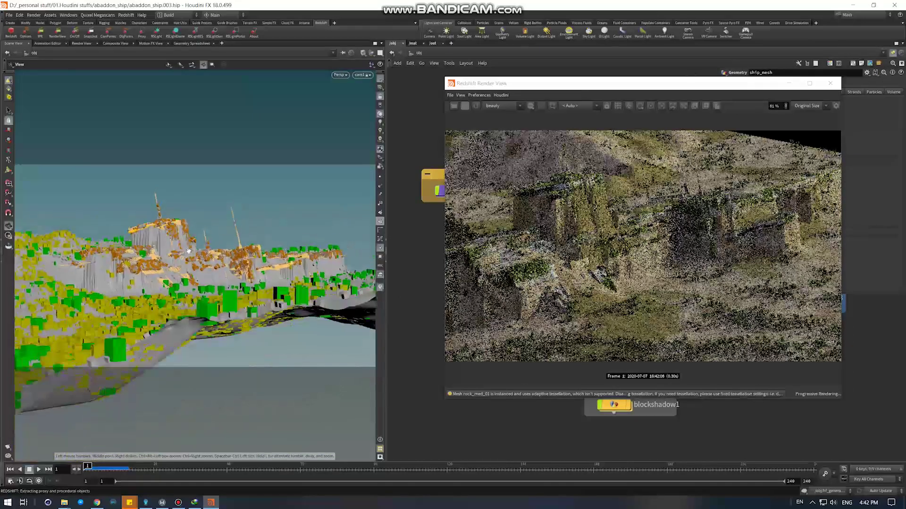
{"action": "scroll", "coordinate": [208, 258], "scroll_direction": "up", "scroll_amount": 5}
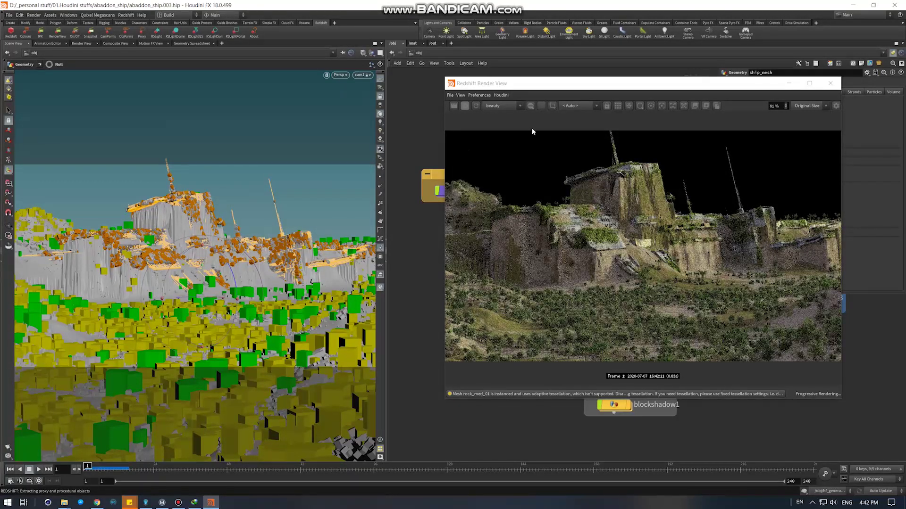
{"action": "left_click_drag", "start_coordinate": [655, 87], "coordinate": [239, 81]}
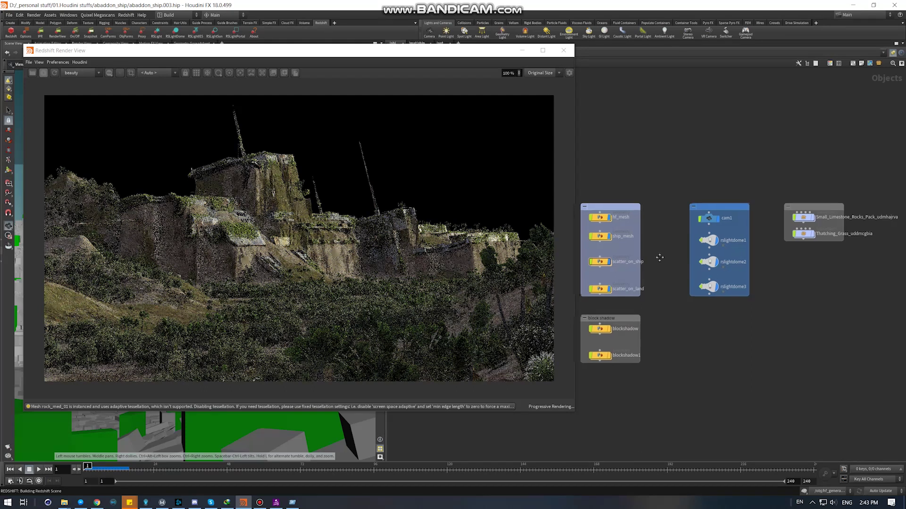
Inspect cam1's Redshift Camera photographic exposure settings.
{"action": "key", "text": "p"}
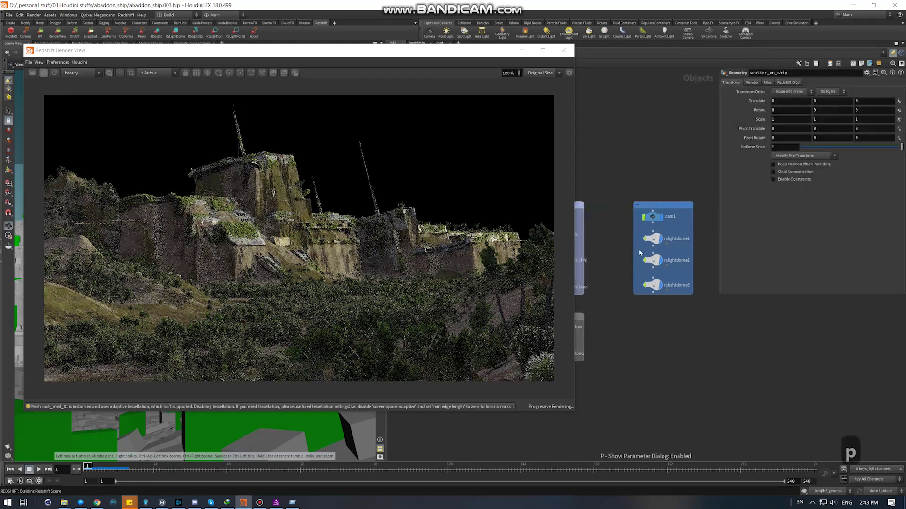
{"action": "scroll", "coordinate": [667, 242], "scroll_direction": "up", "scroll_amount": 2}
{"action": "left_click", "coordinate": [688, 204]}
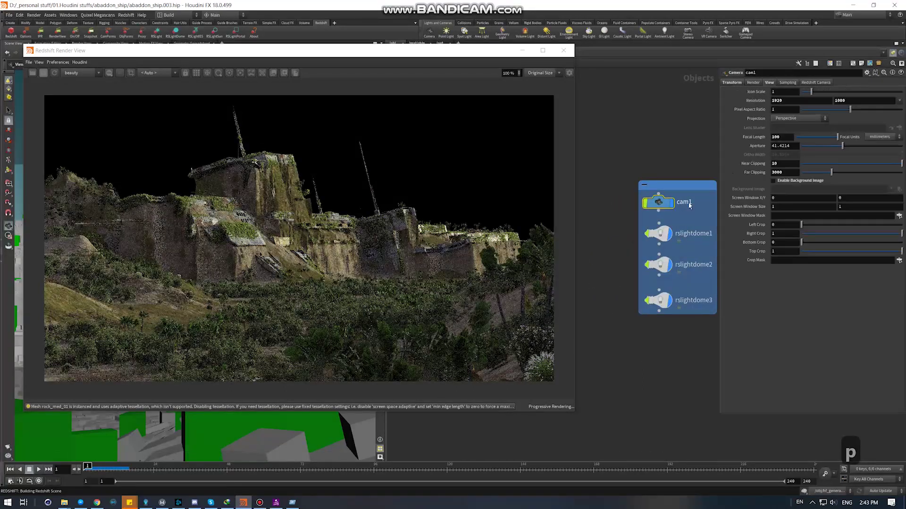
{"action": "left_click", "coordinate": [758, 84]}
{"action": "left_click", "coordinate": [787, 83]}
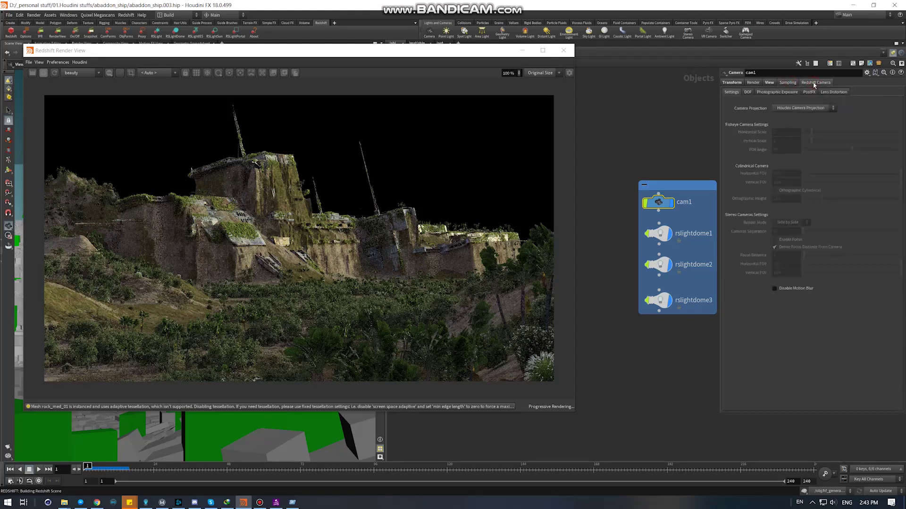
{"action": "left_click", "coordinate": [776, 92]}
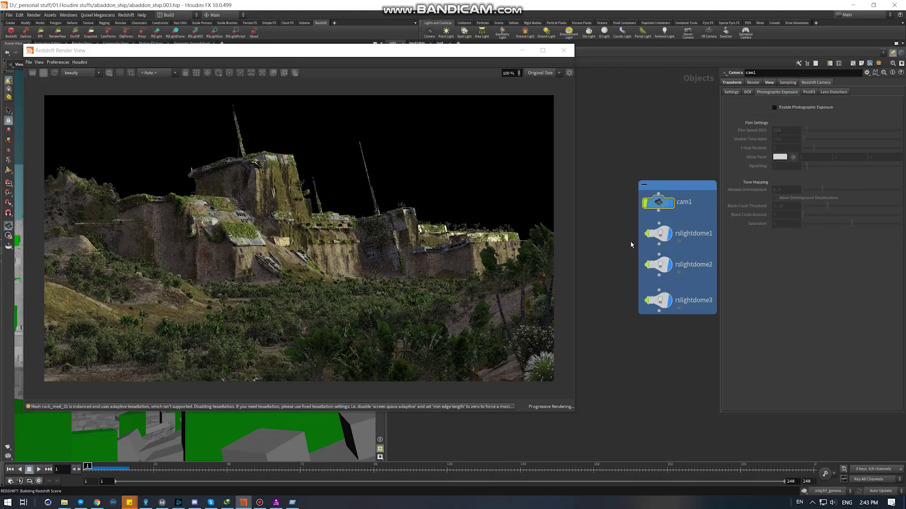
Switch rslightdome2 off and rslightdome1 on so the kloofendal HDRI lights the scene.
{"action": "left_click", "coordinate": [660, 234]}
{"action": "key", "text": "r"}
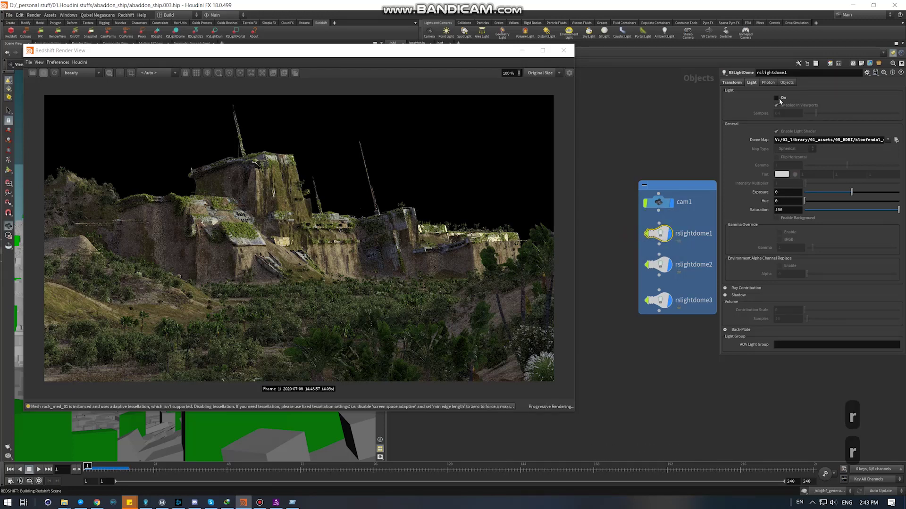
{"action": "left_click", "coordinate": [658, 264]}
{"action": "left_click", "coordinate": [658, 300]}
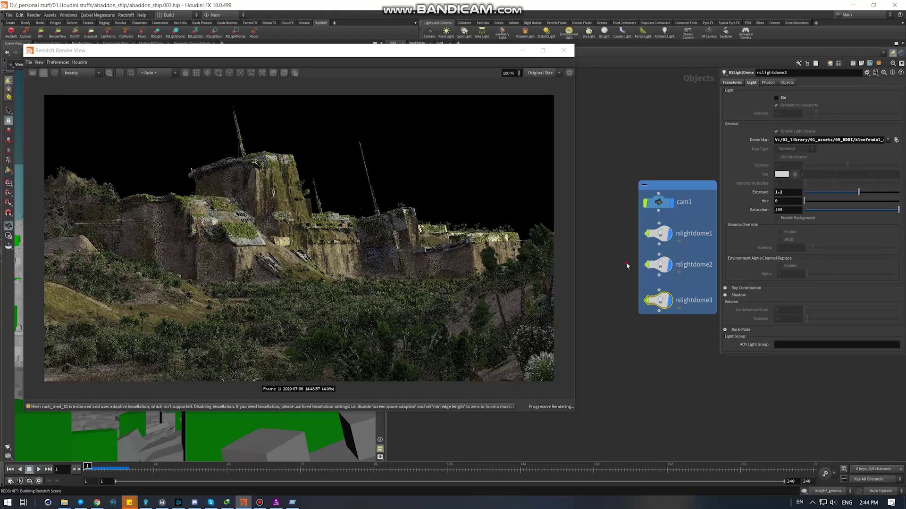
{"action": "left_click", "coordinate": [659, 264]}
{"action": "left_click", "coordinate": [783, 99]}
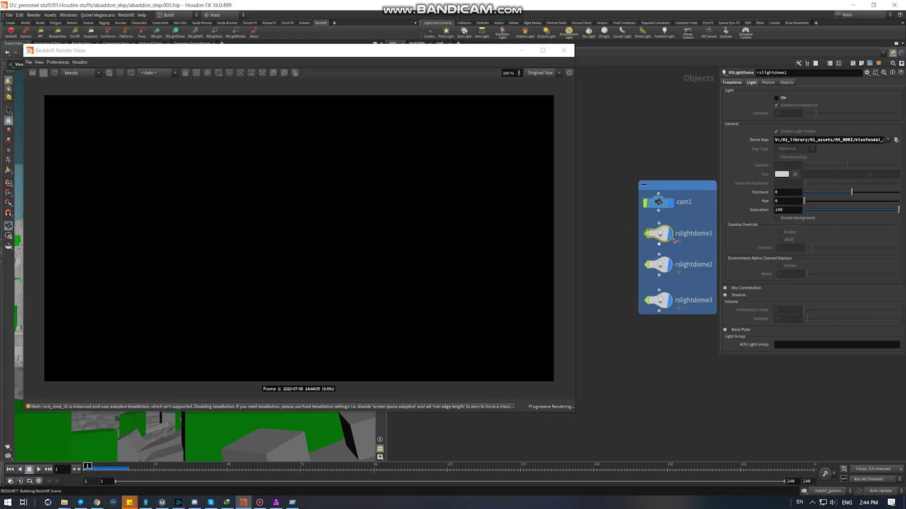
{"action": "left_click", "coordinate": [782, 99]}
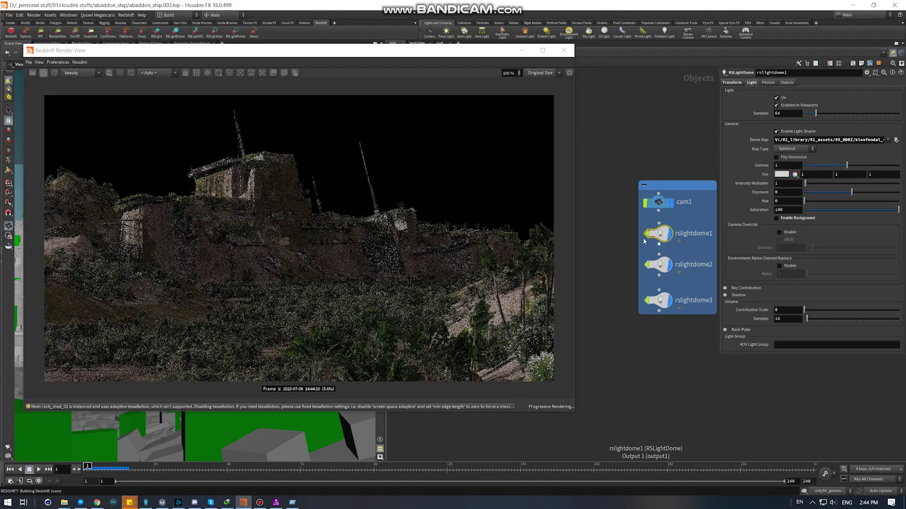
Store a render snapshot and open the enlarged Post-FX Display colour settings.
{"action": "left_click", "coordinate": [277, 72]}
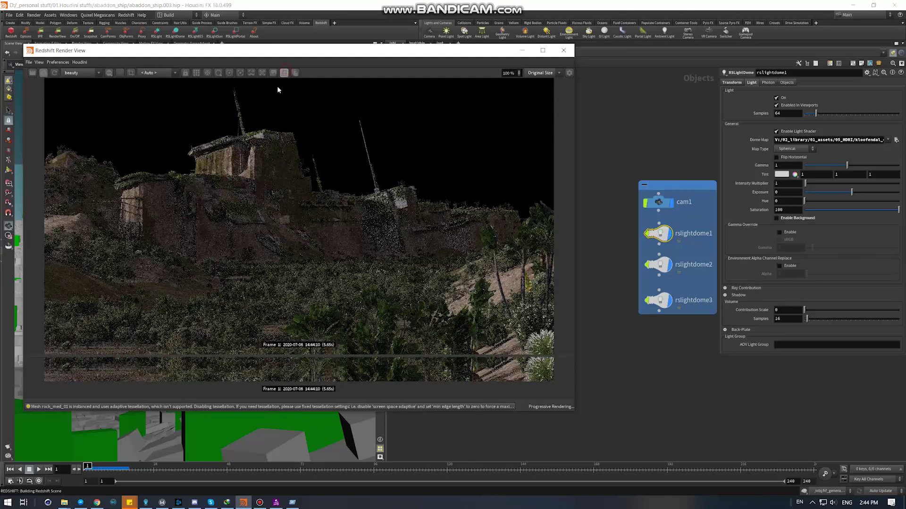
{"action": "left_click", "coordinate": [569, 74]}
{"action": "left_click_drag", "start_coordinate": [574, 411], "coordinate": [749, 455]}
Verify the OCIO config path and keep the Rec.2020 (ACES) view transform.
{"action": "left_click", "coordinate": [705, 139]}
{"action": "left_click", "coordinate": [682, 174]}
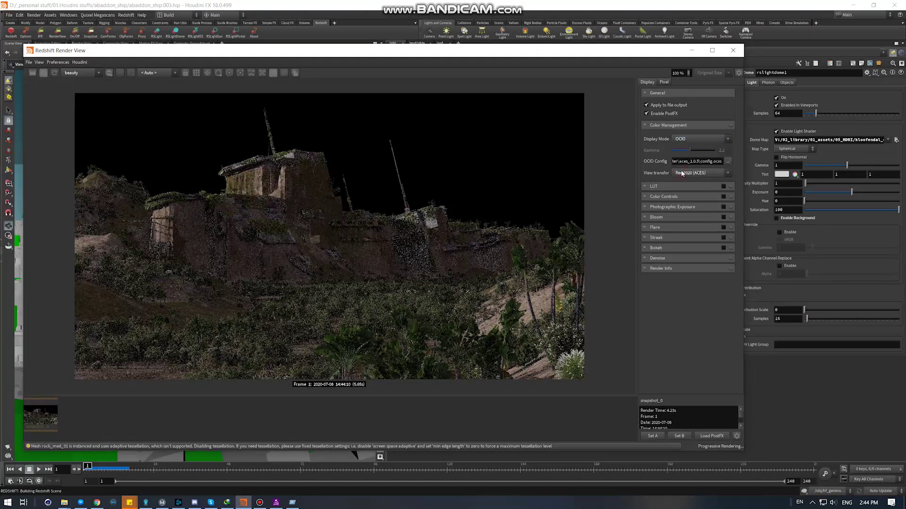
{"action": "left_click_drag", "start_coordinate": [720, 162], "coordinate": [697, 162]}
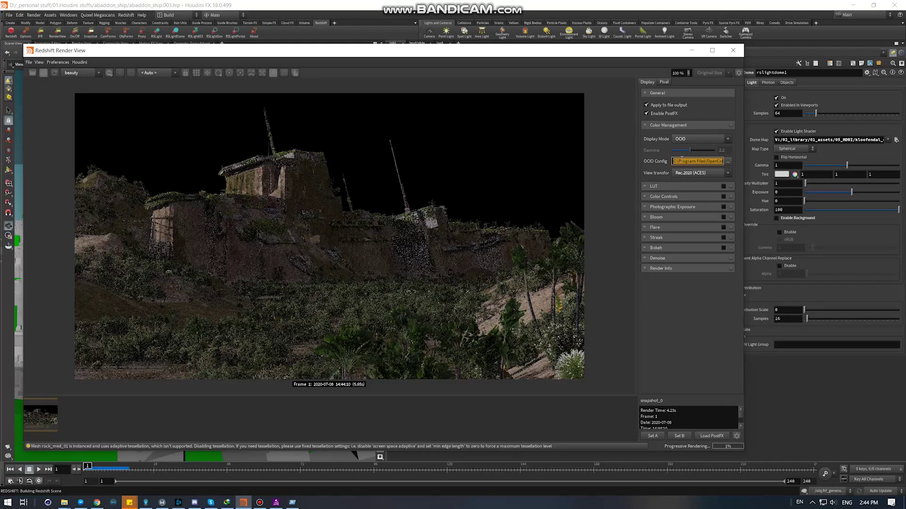
{"action": "key", "text": "End"}
{"action": "left_click", "coordinate": [686, 173]}
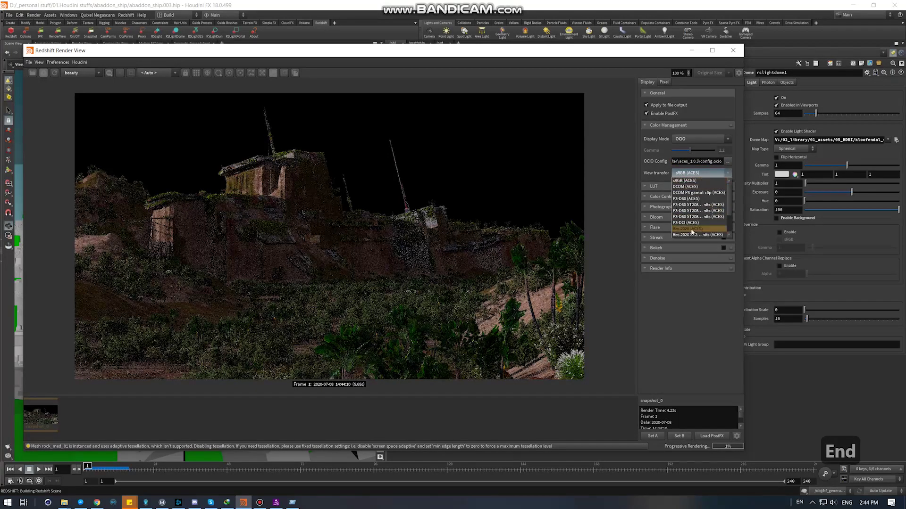
{"action": "left_click", "coordinate": [691, 231]}
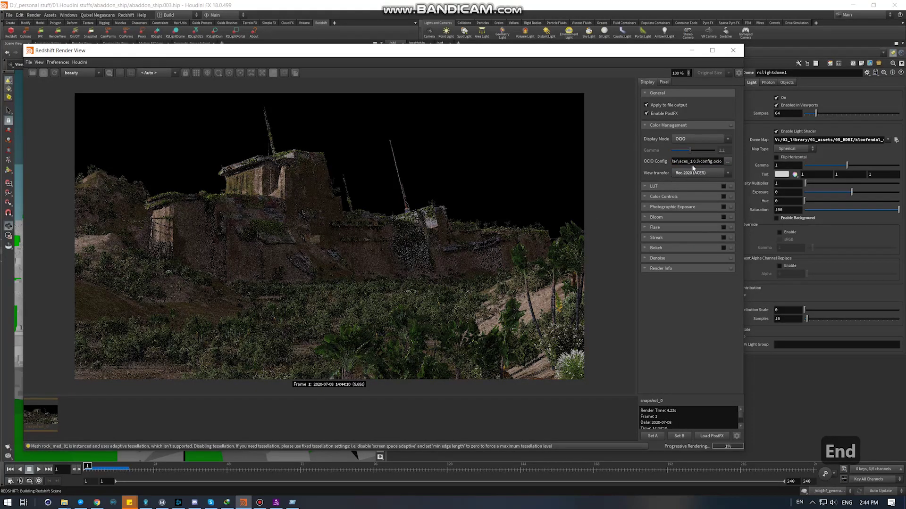
{"action": "left_click_drag", "start_coordinate": [606, 51], "coordinate": [521, 58]}
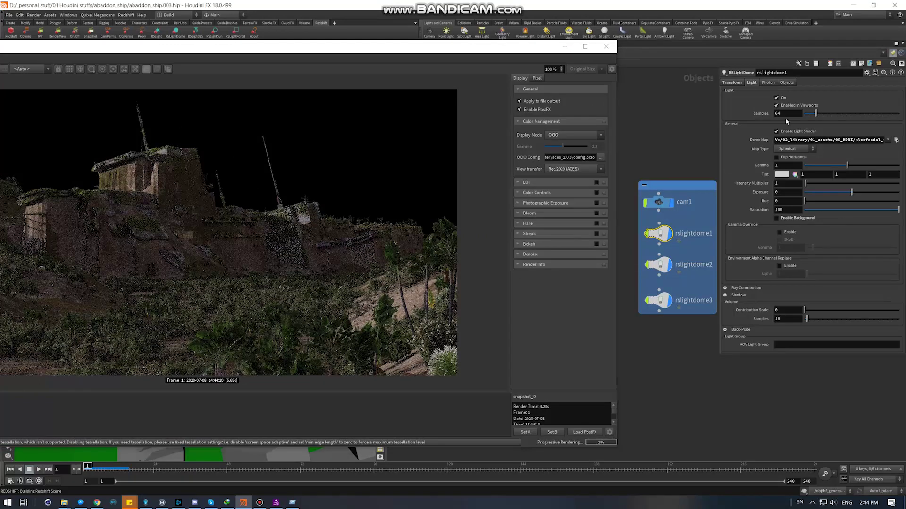
Select rslightdome2 with its signal_hill HDRI, at exposure 1.5, to turn it back on.
{"action": "left_click", "coordinate": [663, 266]}
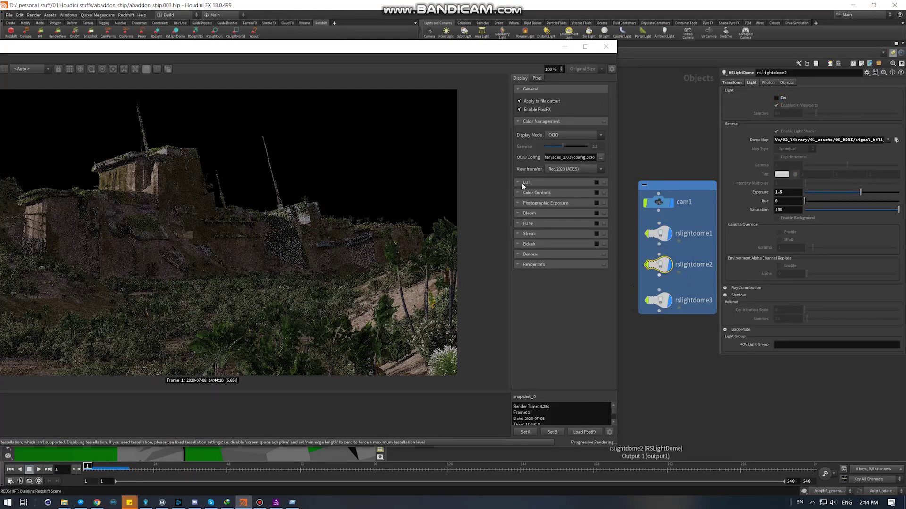
{"action": "left_click_drag", "start_coordinate": [357, 51], "coordinate": [372, 43]}
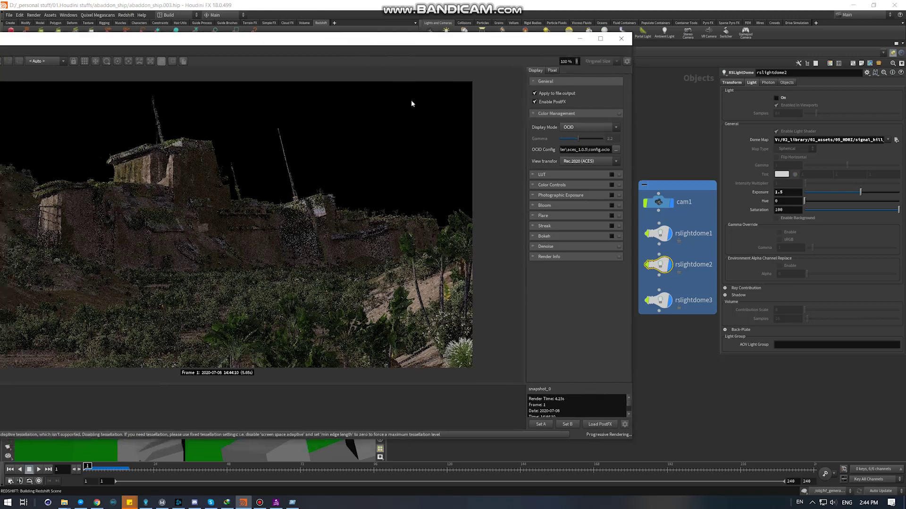
{"action": "left_click", "coordinate": [663, 293]}
{"action": "left_click", "coordinate": [658, 264]}
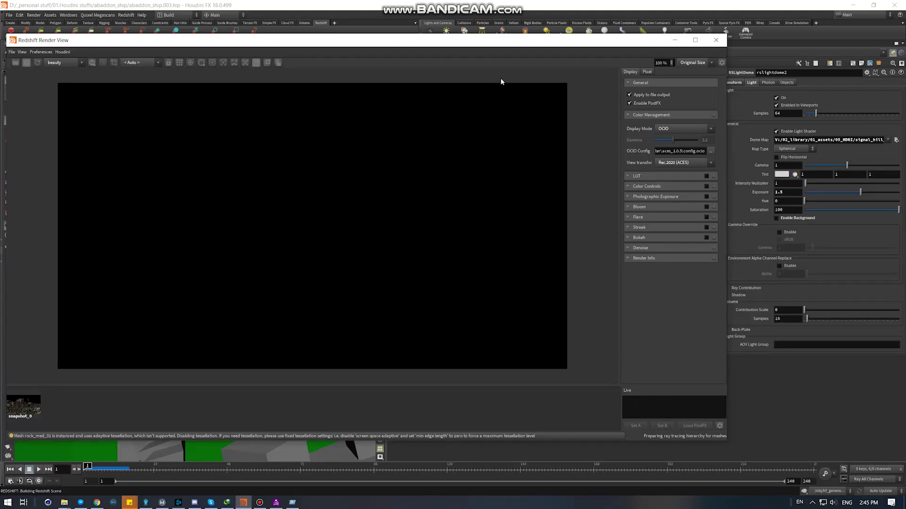
Resize the Render View and confirm Brute Force as the secondary GI engine.
{"action": "left_click_drag", "start_coordinate": [550, 45], "coordinate": [563, 81]}
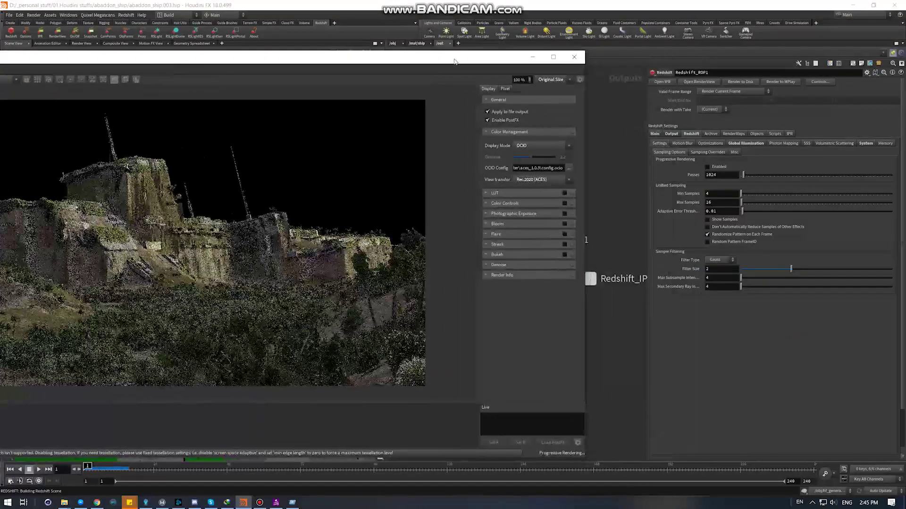
{"action": "left_click_drag", "start_coordinate": [581, 457], "coordinate": [463, 456]}
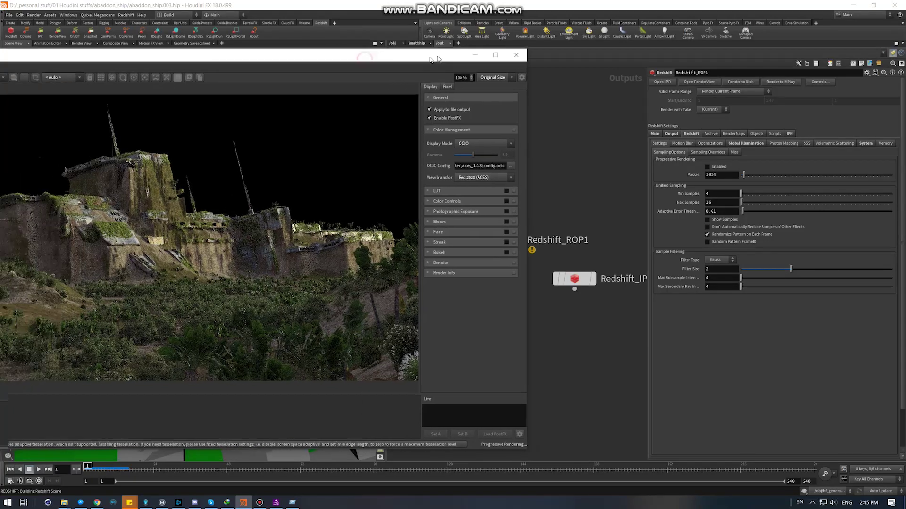
{"action": "middle_click_drag", "start_coordinate": [580, 201], "coordinate": [624, 200]}
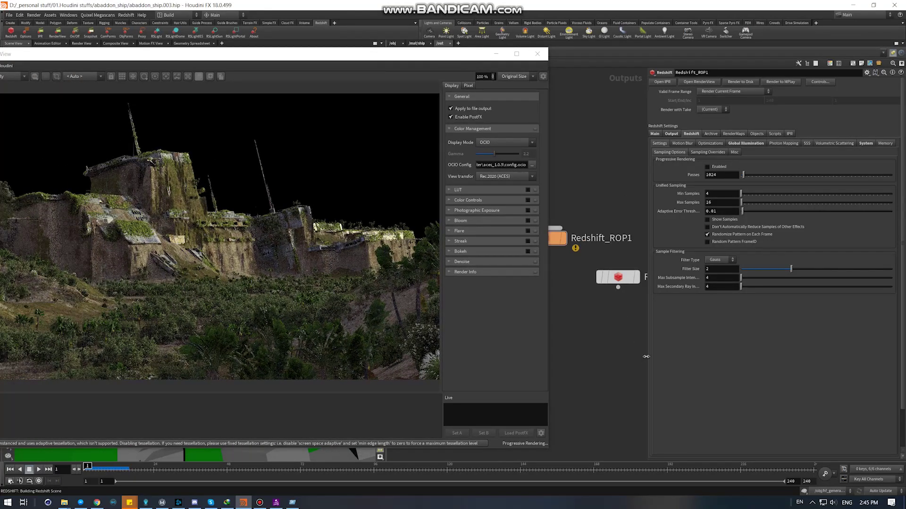
{"action": "left_click_drag", "start_coordinate": [650, 359], "coordinate": [716, 358]}
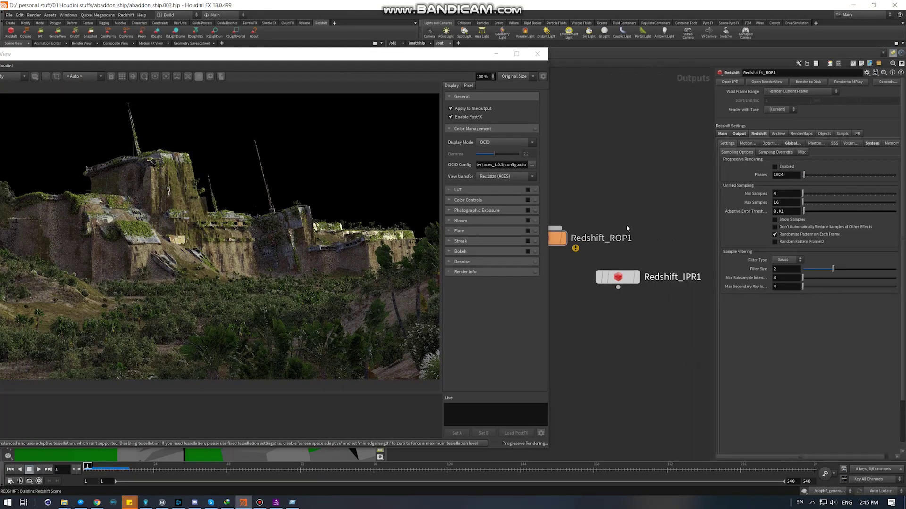
{"action": "left_click", "coordinate": [796, 144]}
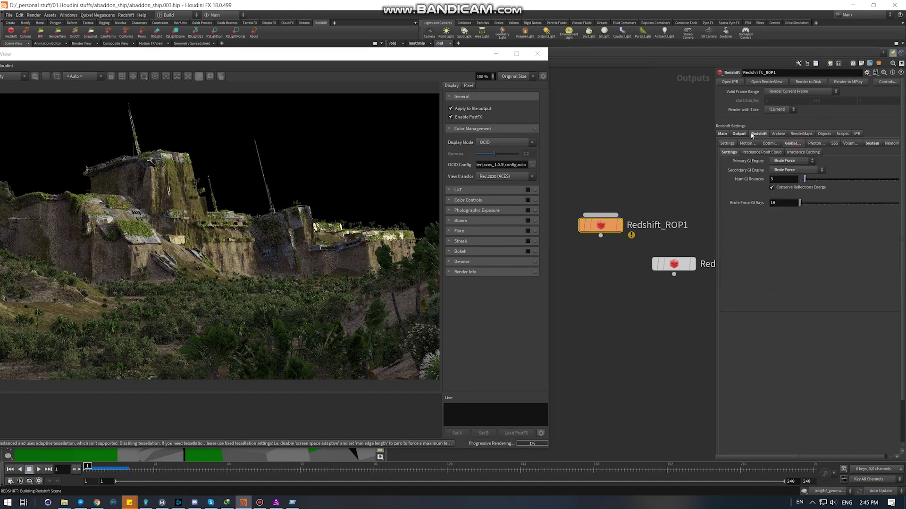
{"action": "left_click", "coordinate": [791, 163]}
{"action": "left_click", "coordinate": [787, 189]}
{"action": "left_click", "coordinate": [793, 170]}
{"action": "left_click", "coordinate": [789, 200]}
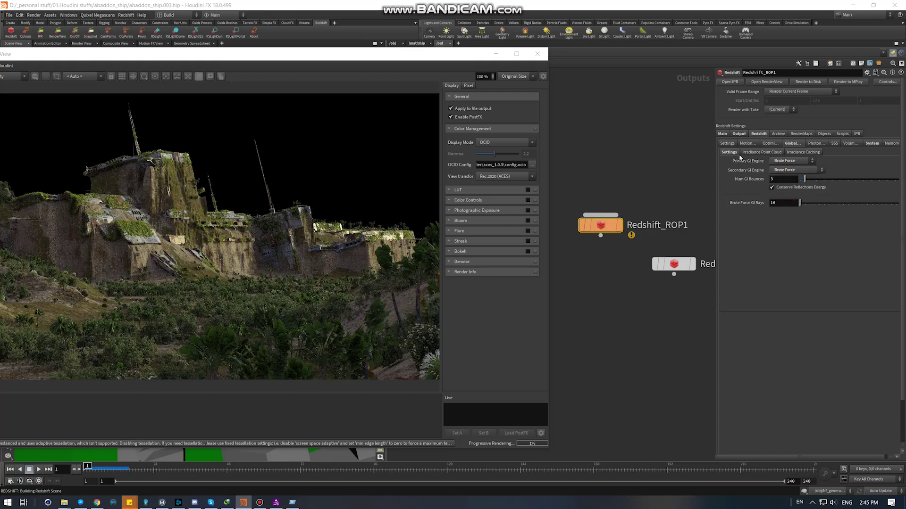
Set unified sampling to 16 minimum and 256 maximum samples.
{"action": "left_click", "coordinate": [735, 144]}
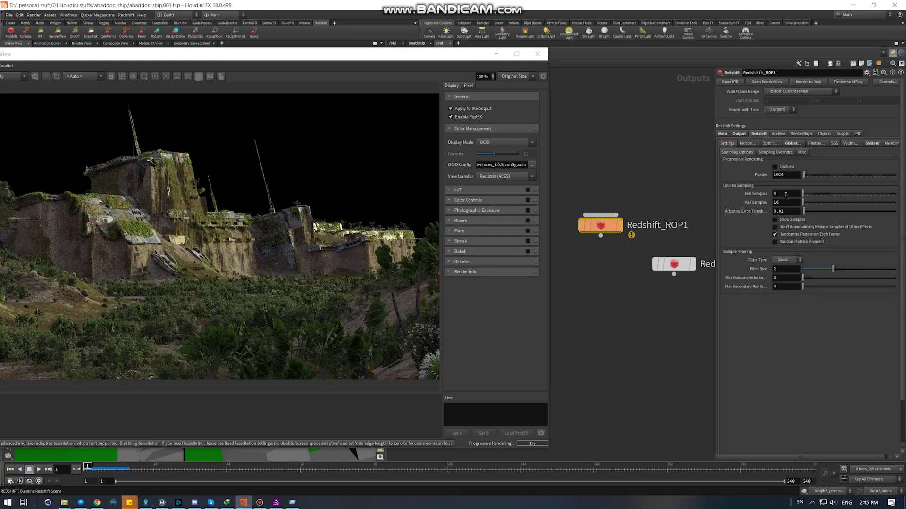
{"action": "left_click", "coordinate": [738, 135]}
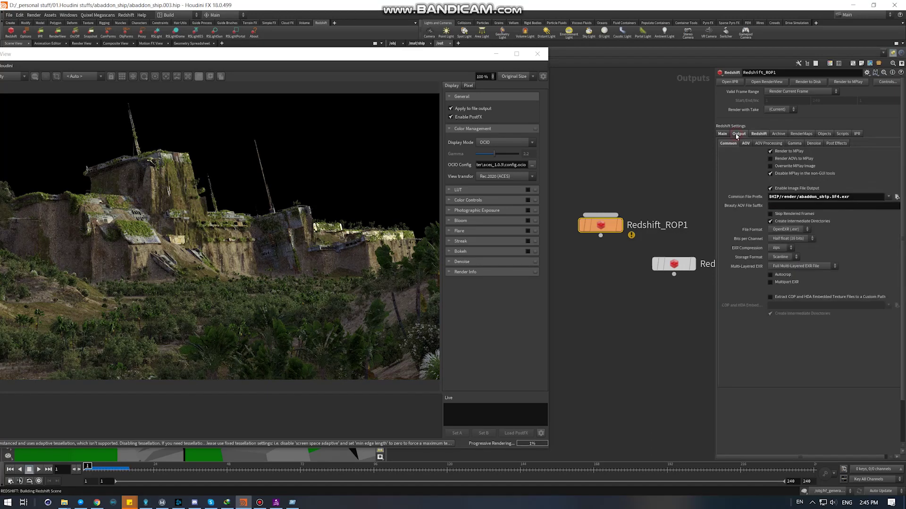
{"action": "type", "text": "16"}
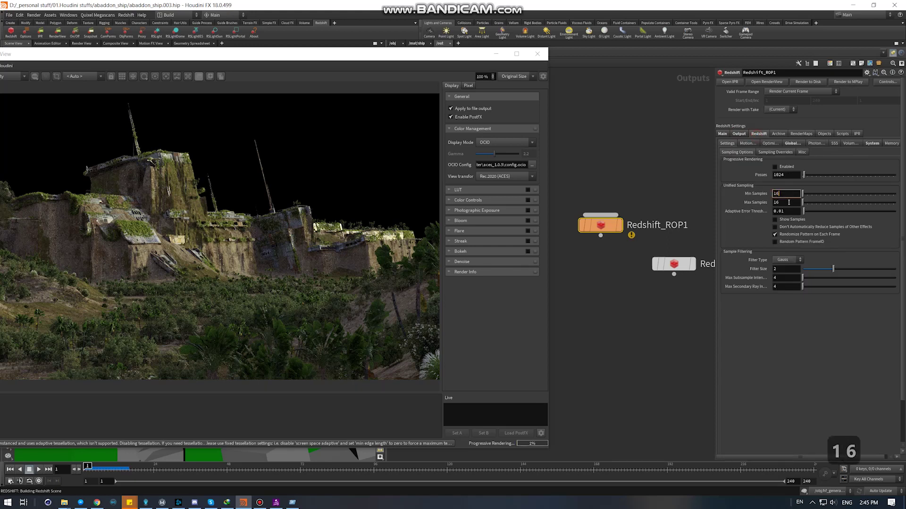
{"action": "left_click", "coordinate": [787, 202]}
{"action": "type", "text": "256"}
{"action": "key", "text": "Return"}
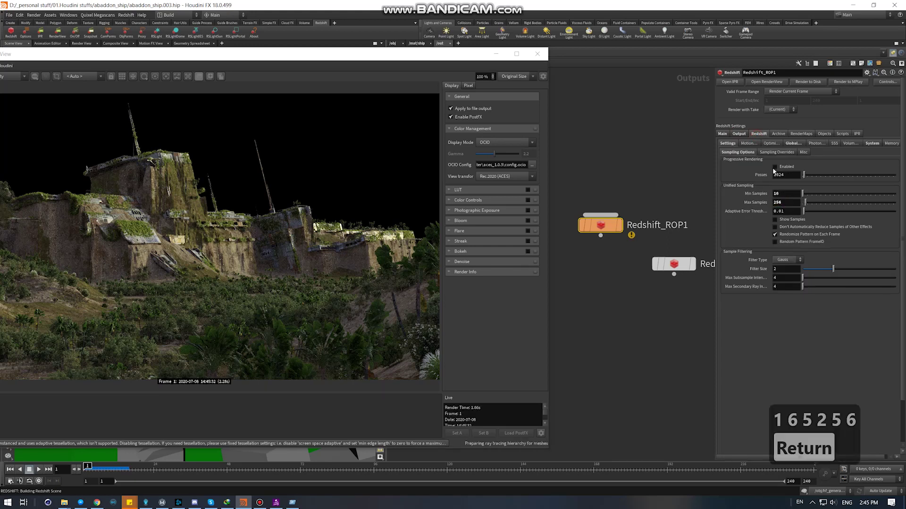
Clear all existing AOVs in Output > AOV and bring up the compositing formula note.
{"action": "left_click", "coordinate": [738, 134]}
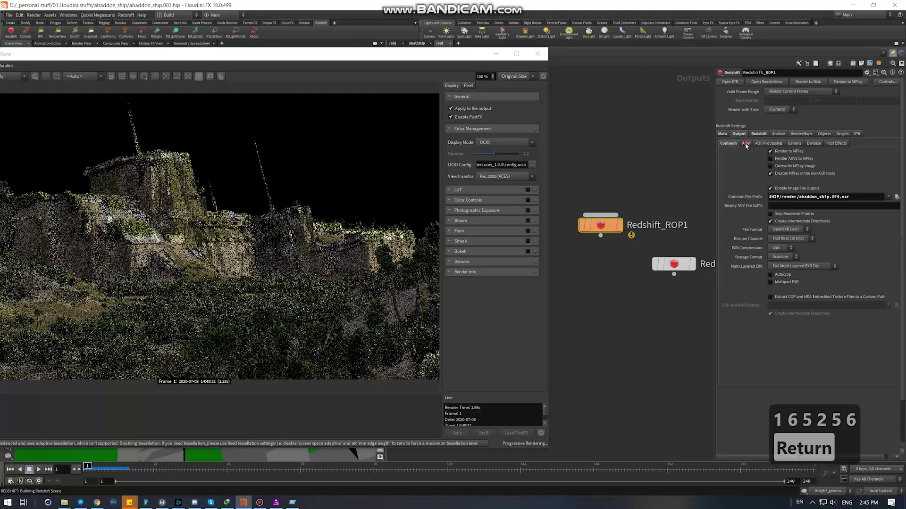
{"action": "left_click", "coordinate": [745, 143]}
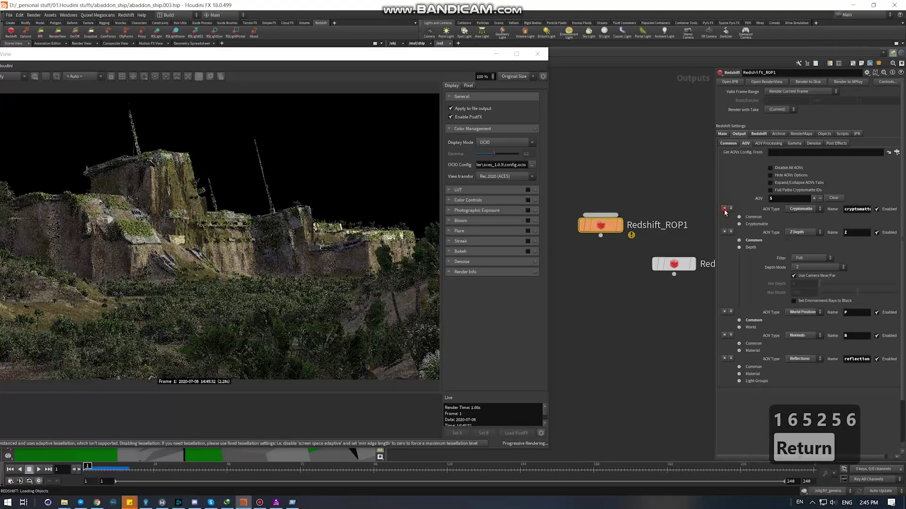
{"action": "left_click", "coordinate": [724, 208]}
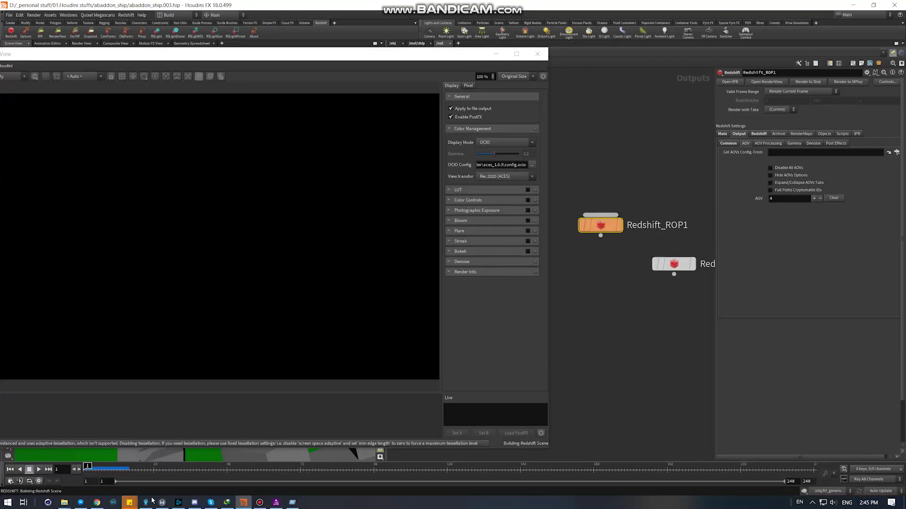
{"action": "left_click", "coordinate": [833, 197]}
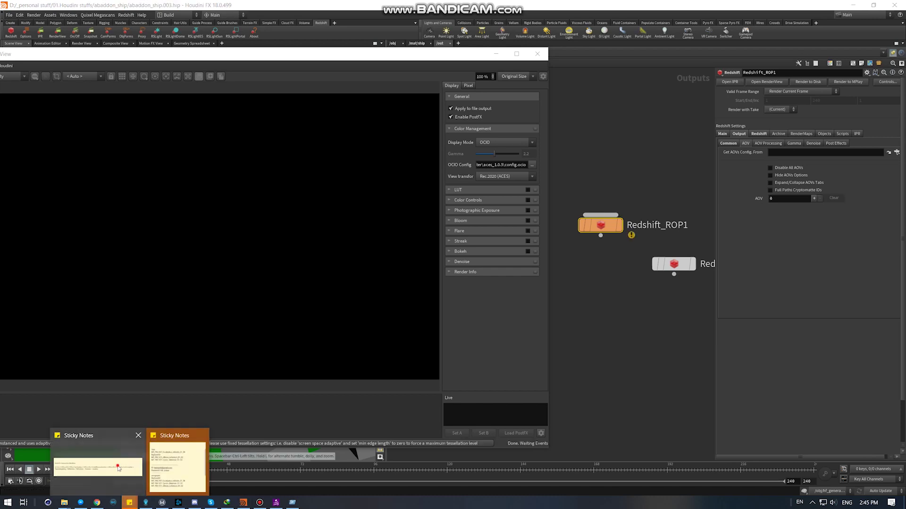
{"action": "left_click", "coordinate": [496, 54]}
{"action": "left_click", "coordinate": [129, 503]}
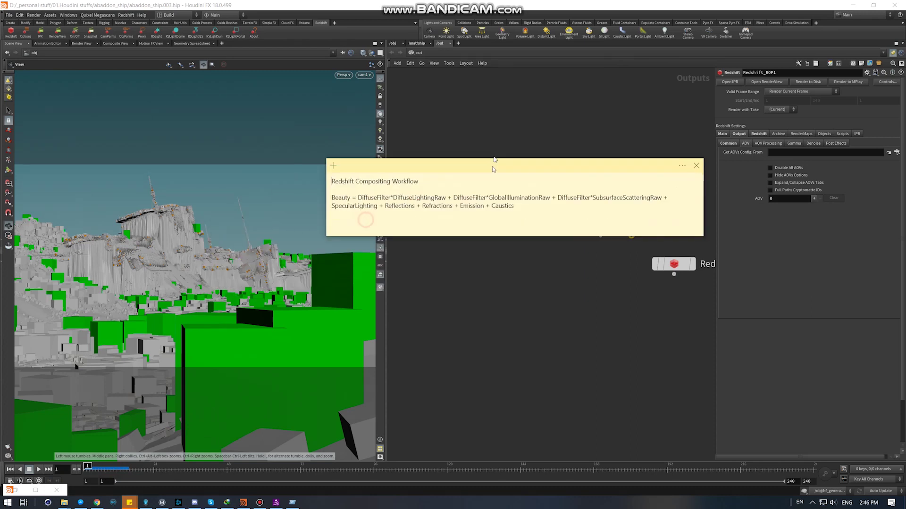
{"action": "left_click_drag", "start_coordinate": [431, 156], "coordinate": [169, 117]}
{"action": "left_click", "coordinate": [300, 137]}
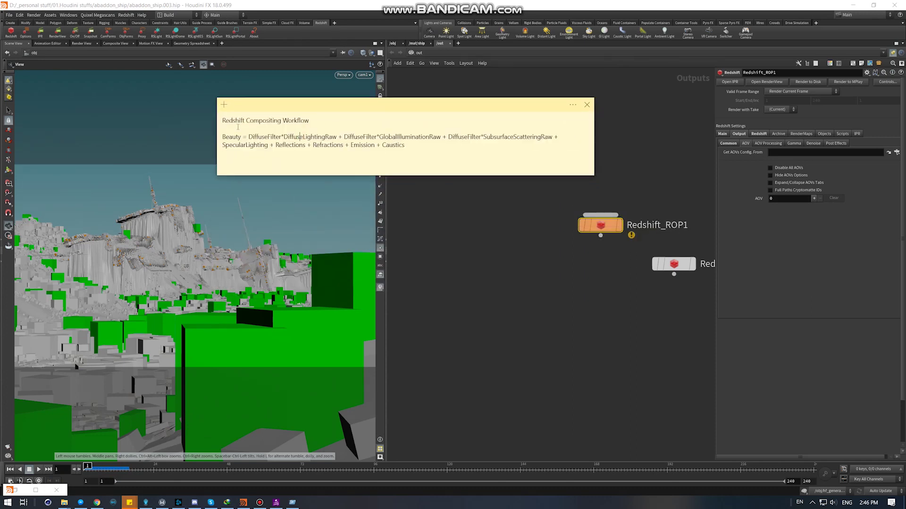
Add two Diffuse Lighting AOV slots and mark GlobalIlluminationRaw in the formula note.
{"action": "left_click", "coordinate": [813, 198]}
{"action": "left_click", "coordinate": [813, 198]}
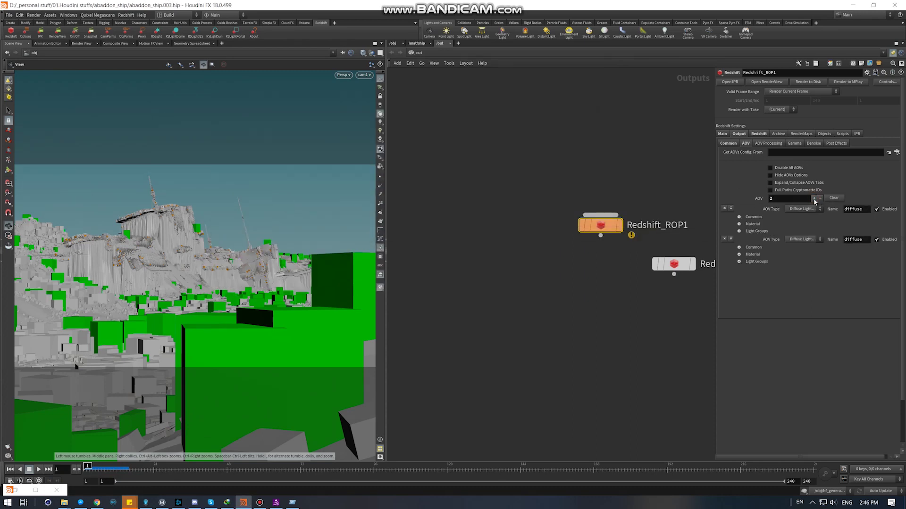
{"action": "left_click", "coordinate": [211, 503]}
{"action": "left_click", "coordinate": [179, 453]}
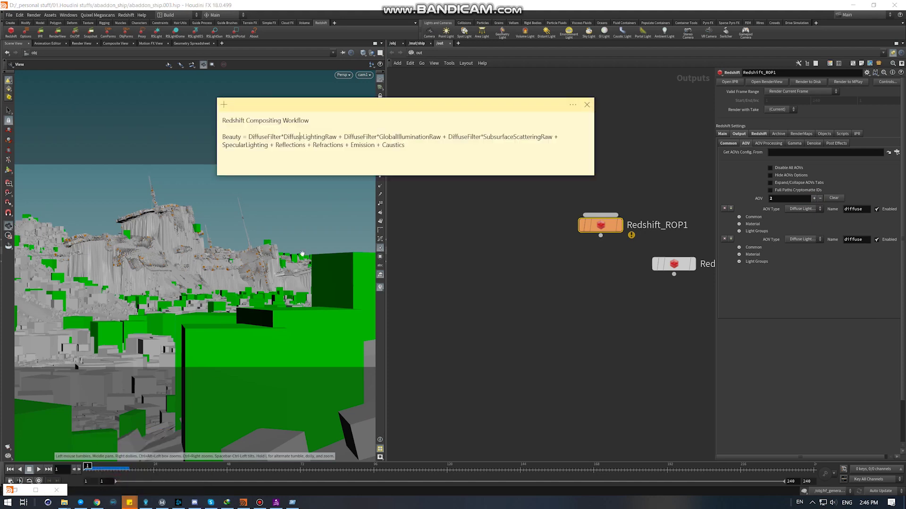
{"action": "left_click", "coordinate": [412, 137]}
Set the Redshift AOV count to 10 and make the second AOV Diffuse Lighting RAW.
{"action": "double_click", "coordinate": [793, 198]}
{"action": "type", "text": "10"}
{"action": "key", "text": "Return"}
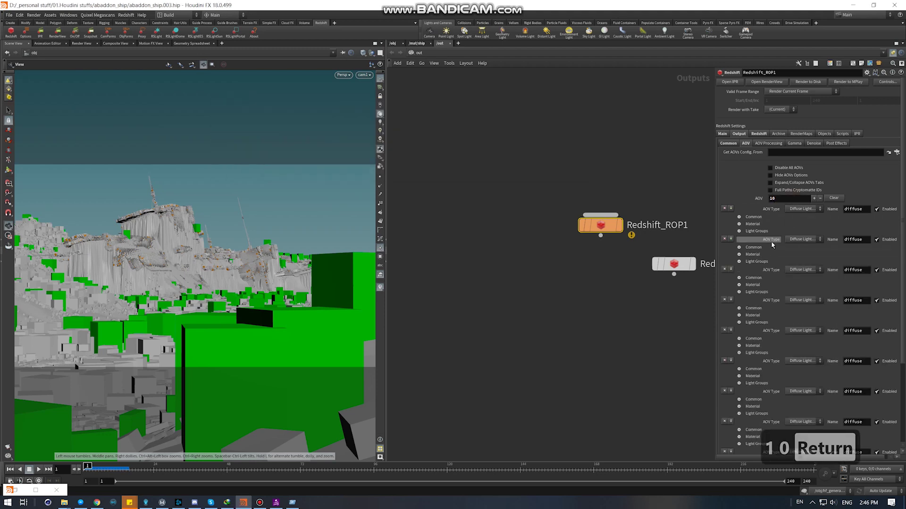
{"action": "left_click", "coordinate": [802, 240]}
{"action": "left_click", "coordinate": [809, 279]}
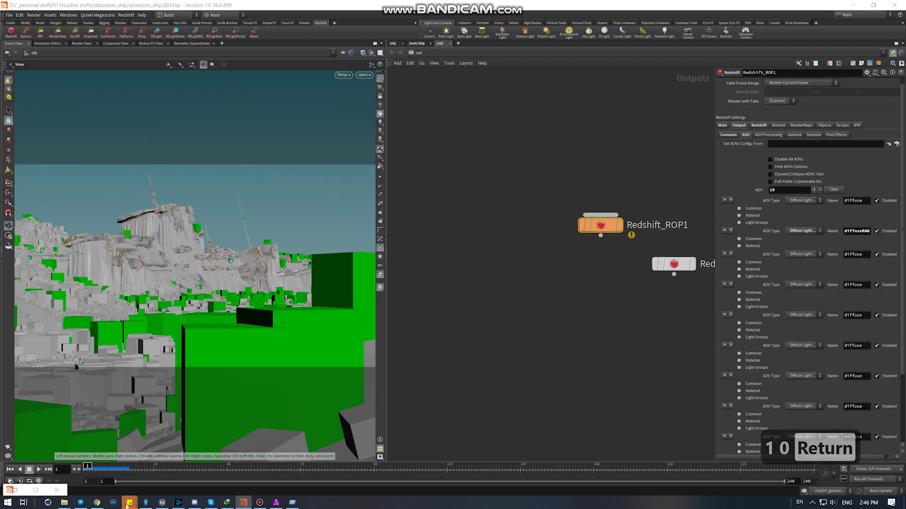
{"action": "left_click", "coordinate": [128, 503]}
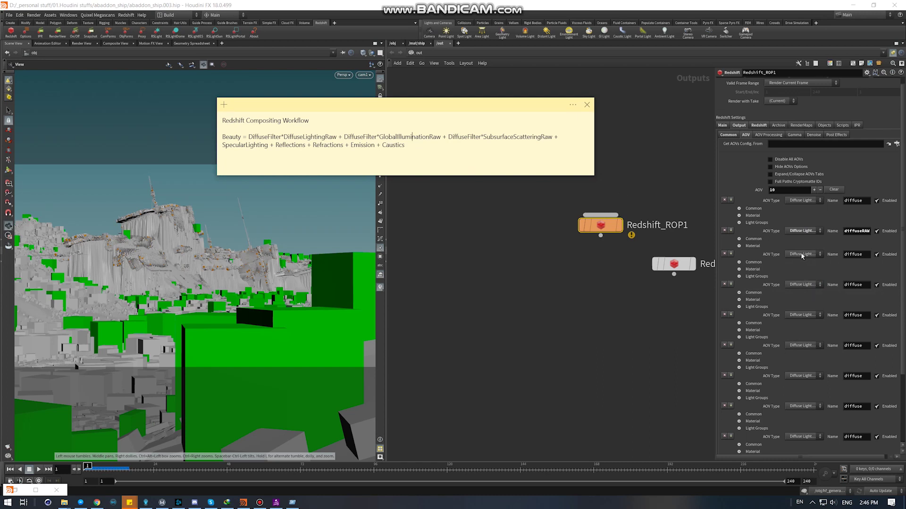
Set AOVs three to five to Subsurface Scatter RAW, Global Illumination RAW and Specular Lighting.
{"action": "left_click", "coordinate": [802, 254]}
{"action": "left_click", "coordinate": [806, 77]}
{"action": "left_click", "coordinate": [798, 279]}
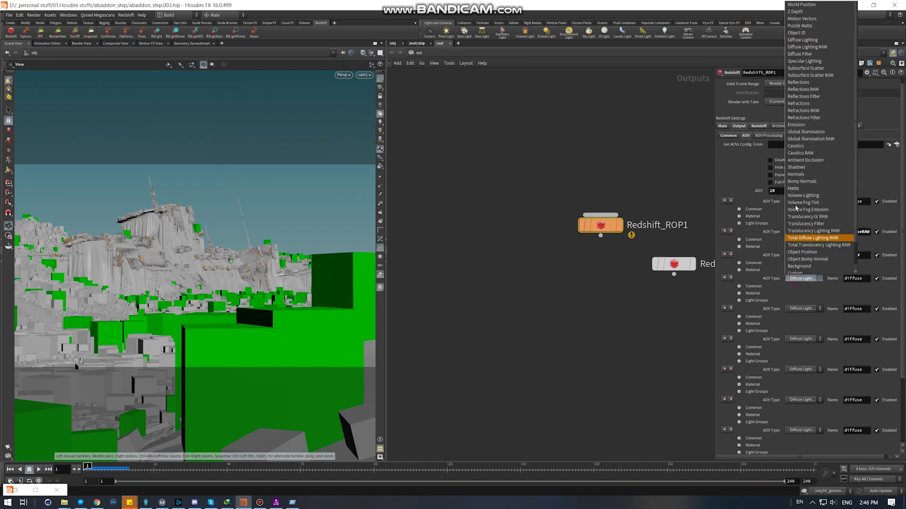
{"action": "left_click", "coordinate": [820, 140]}
{"action": "left_click", "coordinate": [807, 303]}
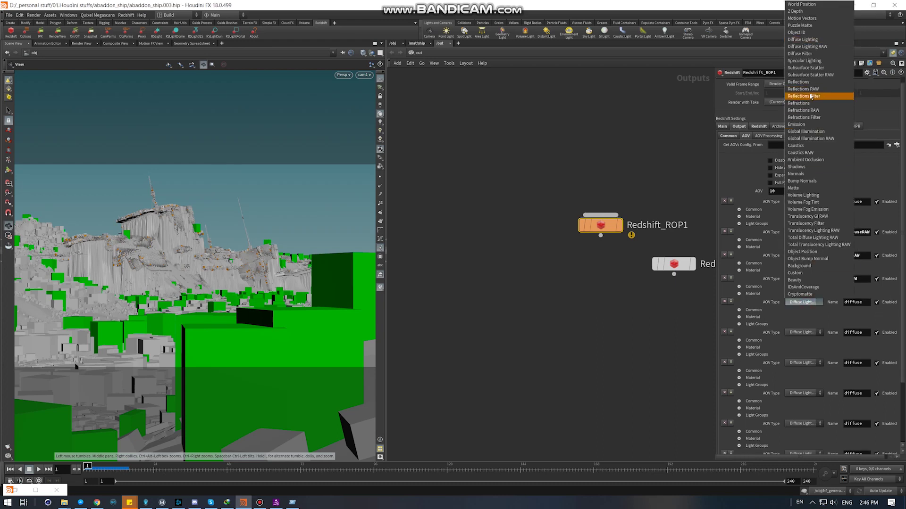
{"action": "left_click", "coordinate": [805, 61]}
Set AOVs six to nine to Reflections, Refractions, Caustics and Emission, checking the compositing formula note.
{"action": "left_click", "coordinate": [804, 333]}
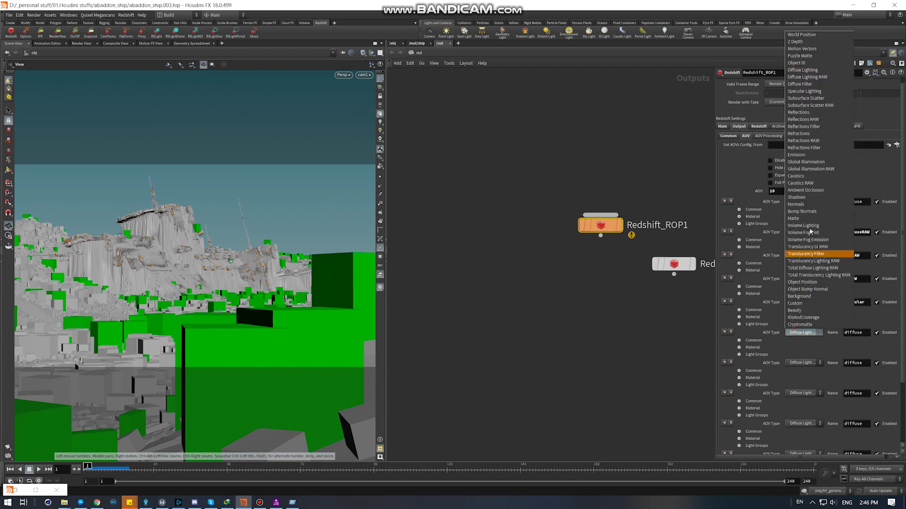
{"action": "left_click", "coordinate": [804, 114]}
{"action": "left_click", "coordinate": [803, 362]}
{"action": "left_click", "coordinate": [802, 163]}
{"action": "left_click", "coordinate": [797, 393]}
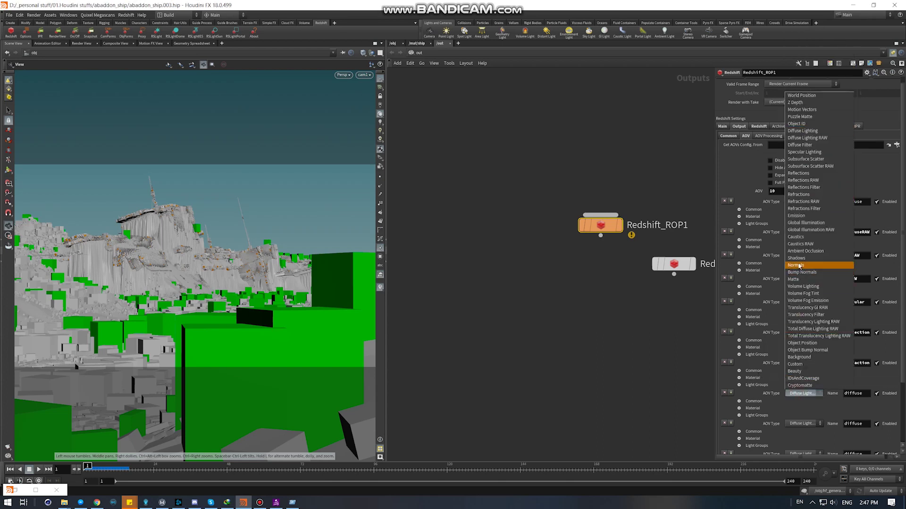
{"action": "left_click", "coordinate": [795, 237]}
{"action": "left_click", "coordinate": [801, 417]}
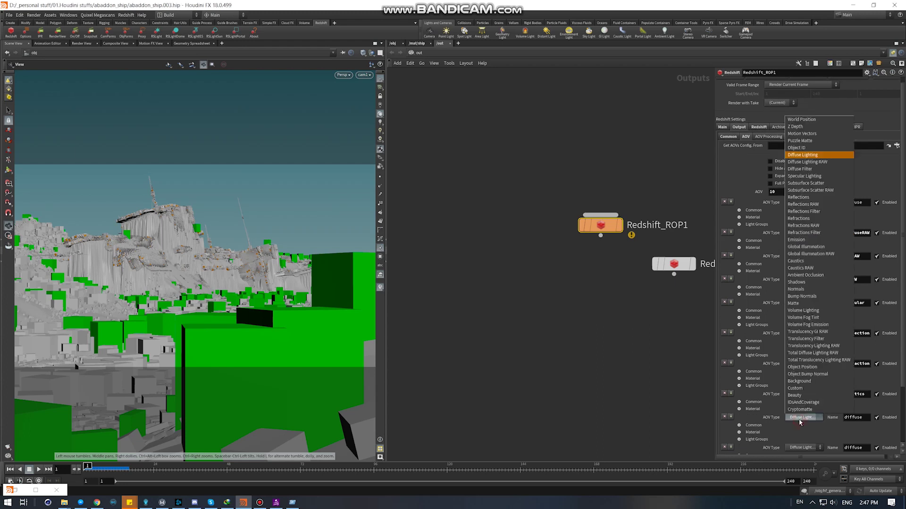
{"action": "left_click", "coordinate": [797, 240]}
{"action": "left_click", "coordinate": [129, 502]}
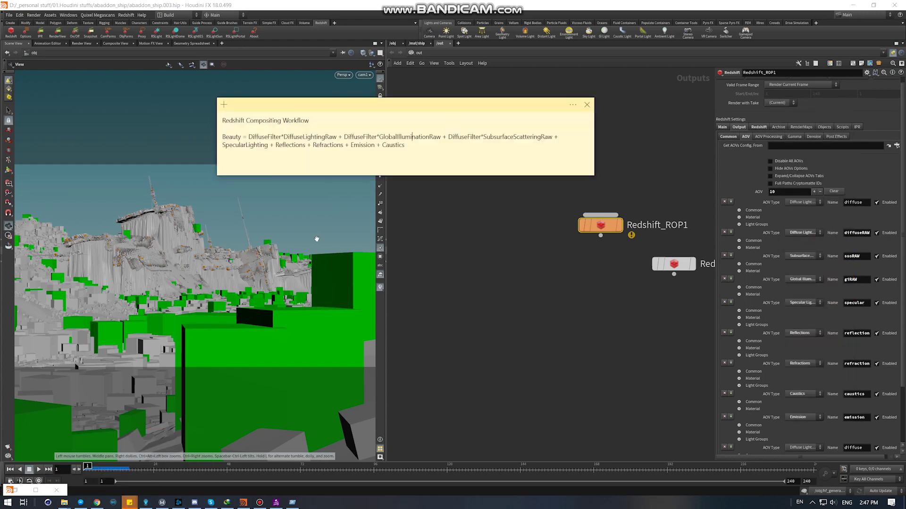
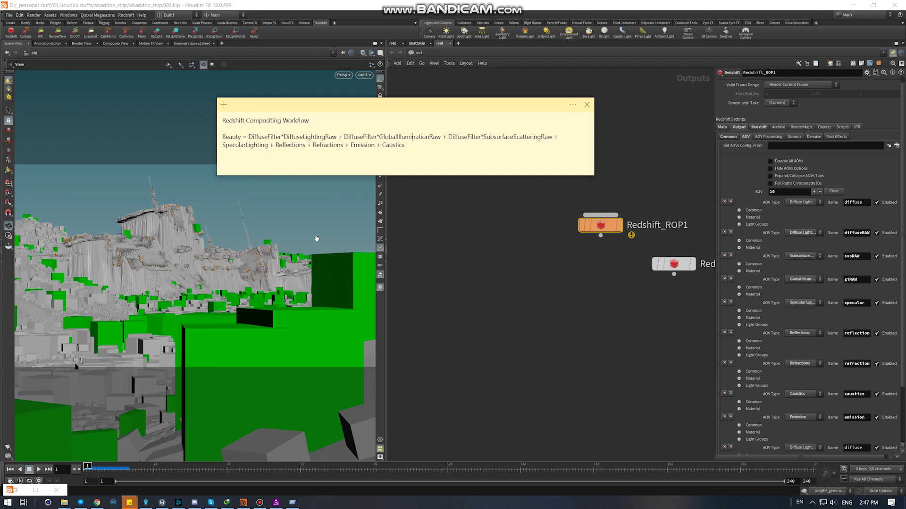
Change the tenth Redshift AOV's type to Z Depth.
{"action": "left_click", "coordinate": [803, 231]}
{"action": "scroll", "coordinate": [768, 386], "scroll_direction": "down", "scroll_amount": 1}
{"action": "left_click", "coordinate": [802, 439]}
{"action": "left_click", "coordinate": [818, 154]}
{"action": "scroll", "coordinate": [767, 398], "scroll_direction": "down", "scroll_amount": 3}
{"action": "scroll", "coordinate": [759, 389], "scroll_direction": "up", "scroll_amount": 1}
{"action": "scroll", "coordinate": [745, 368], "scroll_direction": "down", "scroll_amount": 1}
Add an eleventh AOV and set its type to Cryptomatte.
{"action": "left_click", "coordinate": [813, 131]}
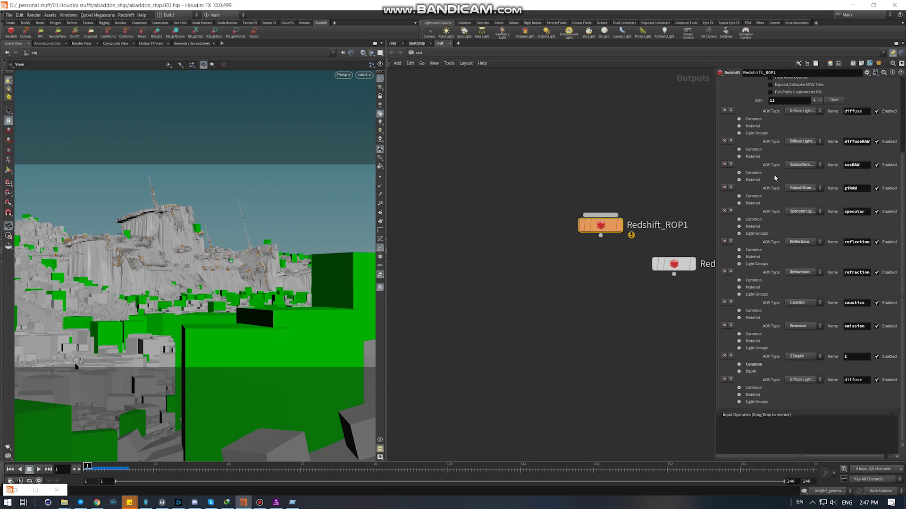
{"action": "left_click", "coordinate": [802, 380]}
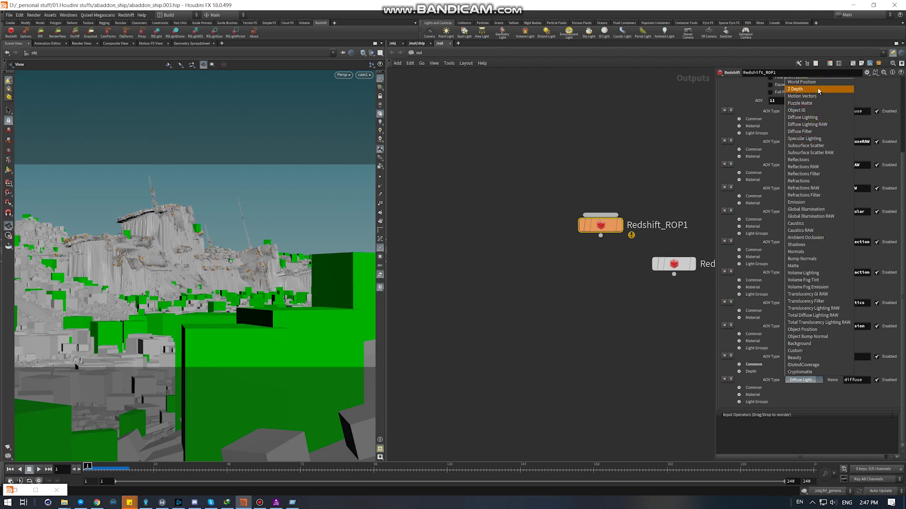
{"action": "left_click", "coordinate": [798, 372]}
{"action": "scroll", "coordinate": [767, 293], "scroll_direction": "up", "scroll_amount": 5}
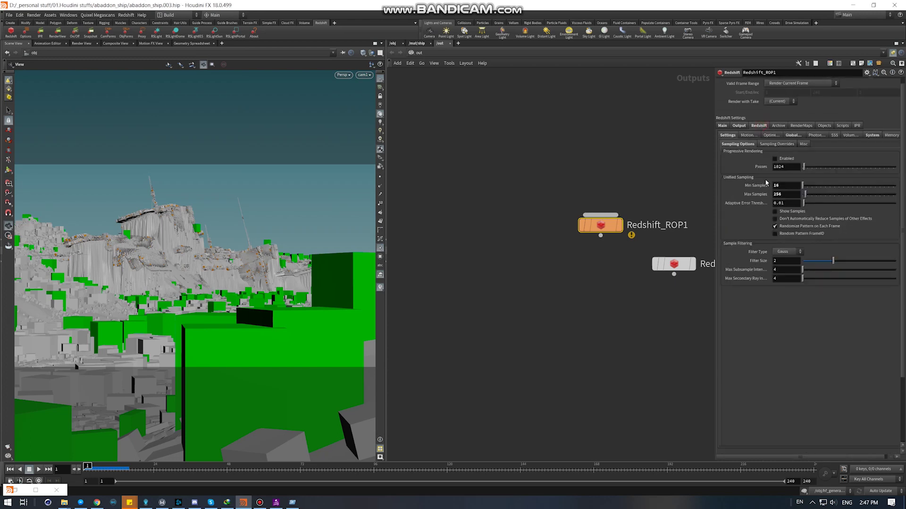
Set Resolution Scale to User Specified with a 1920 × 1080 resolution.
{"action": "left_click", "coordinate": [722, 126]}
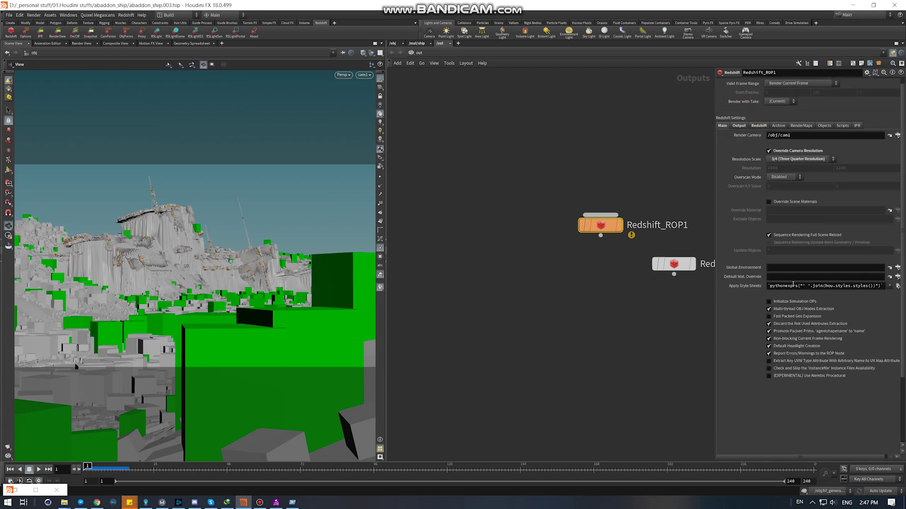
{"action": "left_click", "coordinate": [779, 161]}
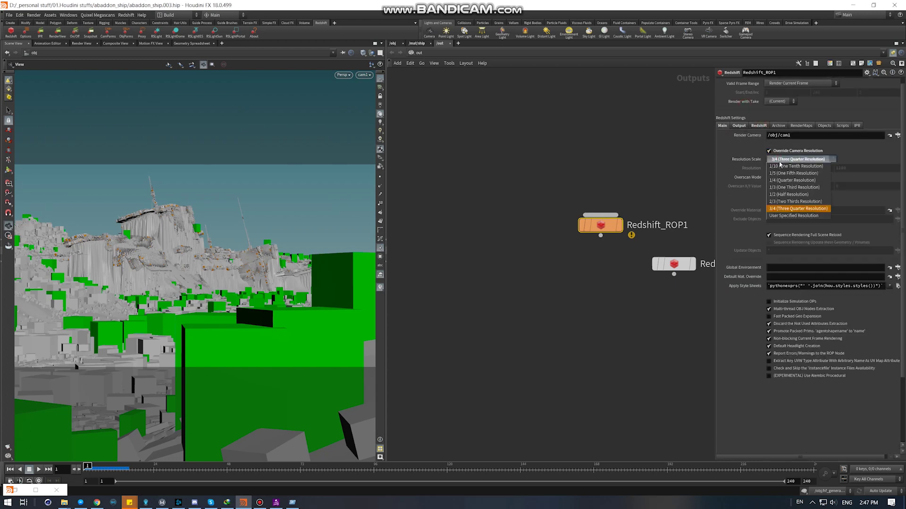
{"action": "left_click", "coordinate": [798, 218]}
{"action": "left_click", "coordinate": [797, 168]}
{"action": "type", "text": "1920"}
{"action": "left_click", "coordinate": [841, 168]}
{"action": "type", "text": "10"}
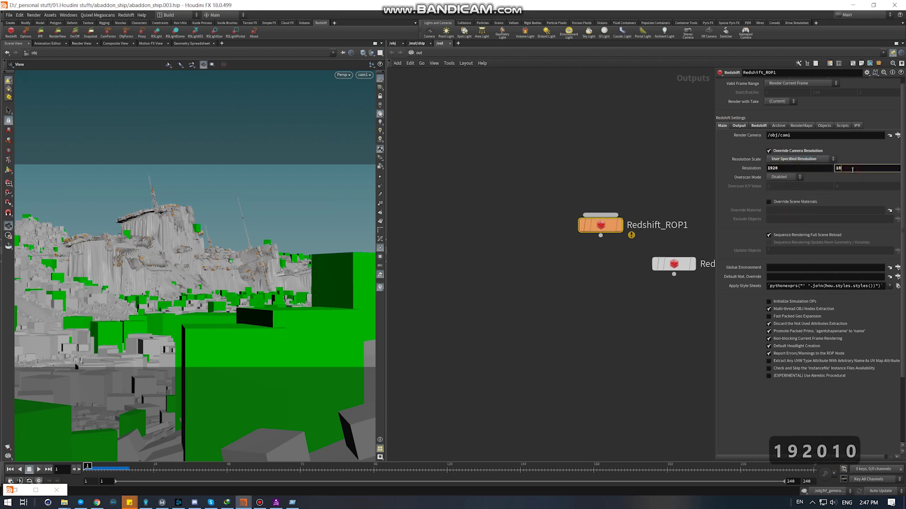
{"action": "type", "text": "80"}
{"action": "key", "text": "Return"}
Check the output file path, then render the frame to disk.
{"action": "left_click", "coordinate": [738, 125]}
{"action": "left_click_drag", "start_coordinate": [851, 188], "coordinate": [762, 183]}
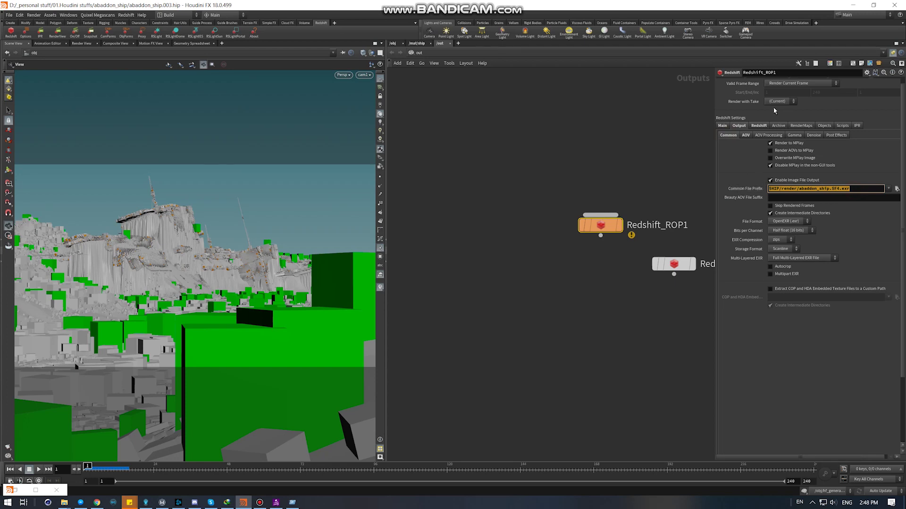
{"action": "scroll", "coordinate": [774, 111], "scroll_direction": "up", "scroll_amount": 1}
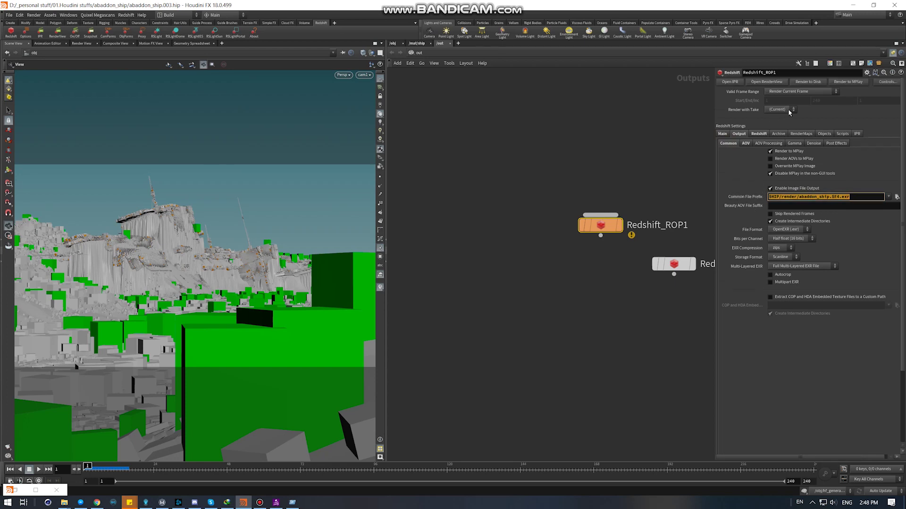
{"action": "left_click", "coordinate": [808, 82]}
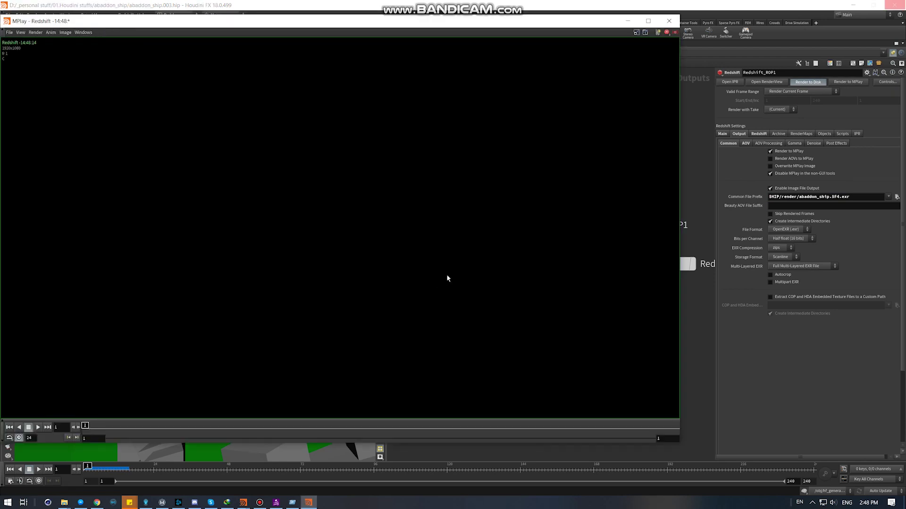
Enable colour correction in MPlay with ACES OCIO and a Rec.2020 display.
{"action": "right_click", "coordinate": [525, 317]}
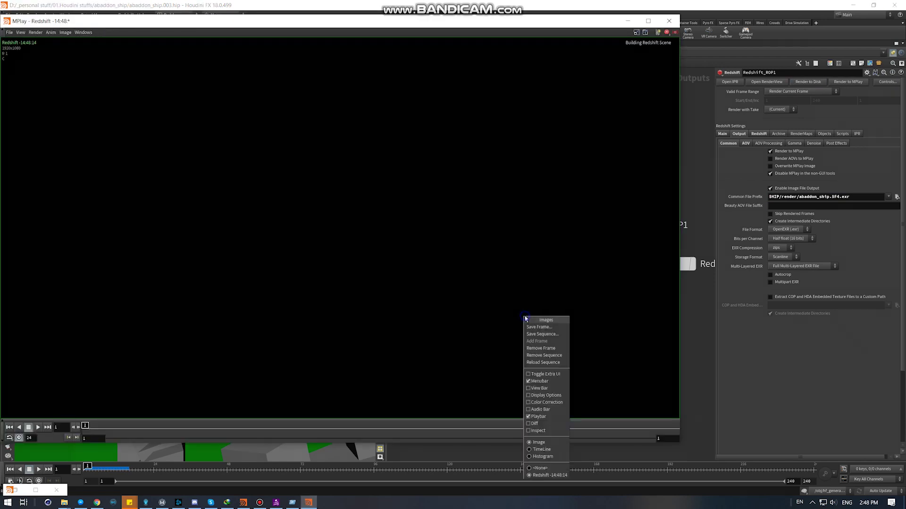
{"action": "left_click", "coordinate": [546, 403]}
{"action": "left_click", "coordinate": [392, 417]}
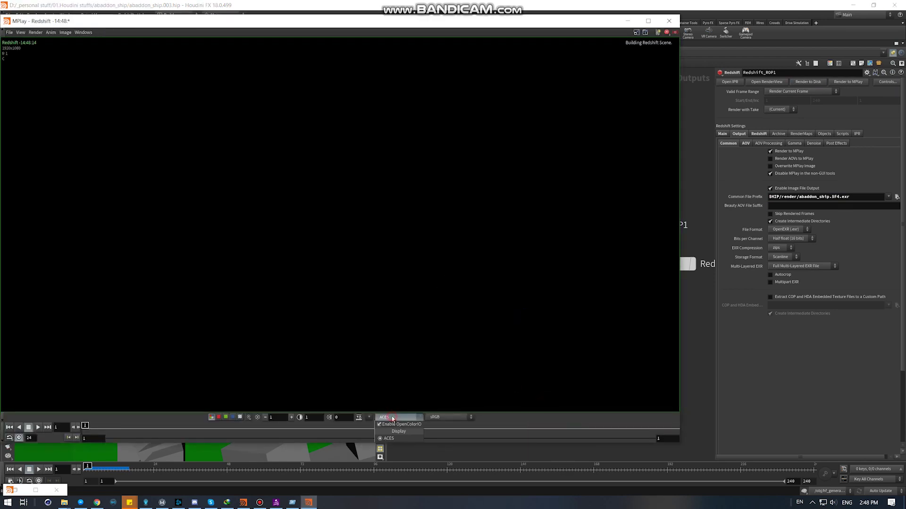
{"action": "left_click", "coordinate": [386, 439]}
{"action": "left_click", "coordinate": [449, 417]}
{"action": "left_click", "coordinate": [449, 362]}
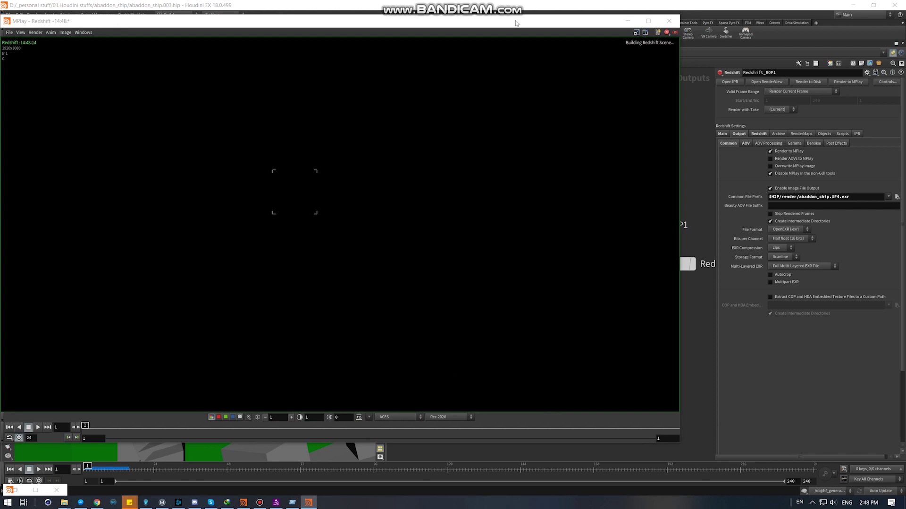
Close the render viewer and view the Read1 ship render in NukeX.
{"action": "left_click_drag", "start_coordinate": [516, 23], "coordinate": [613, 28]}
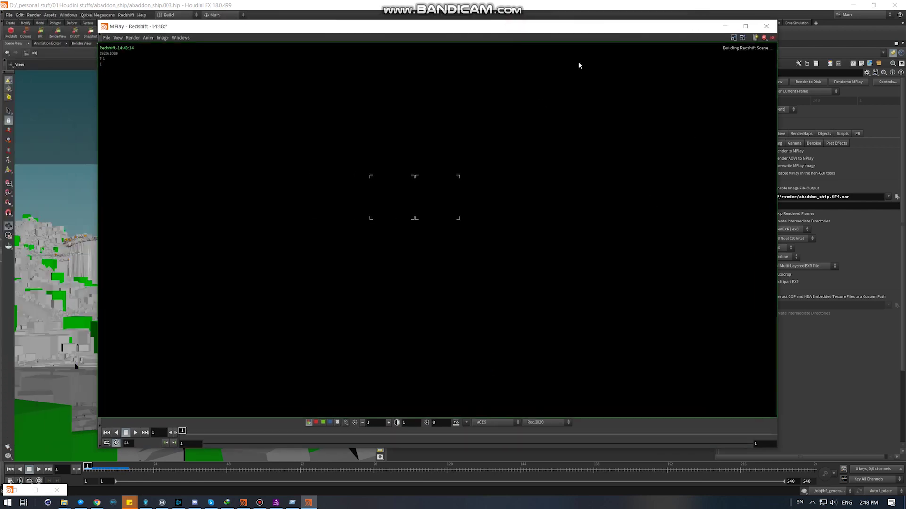
{"action": "left_click", "coordinate": [766, 26]}
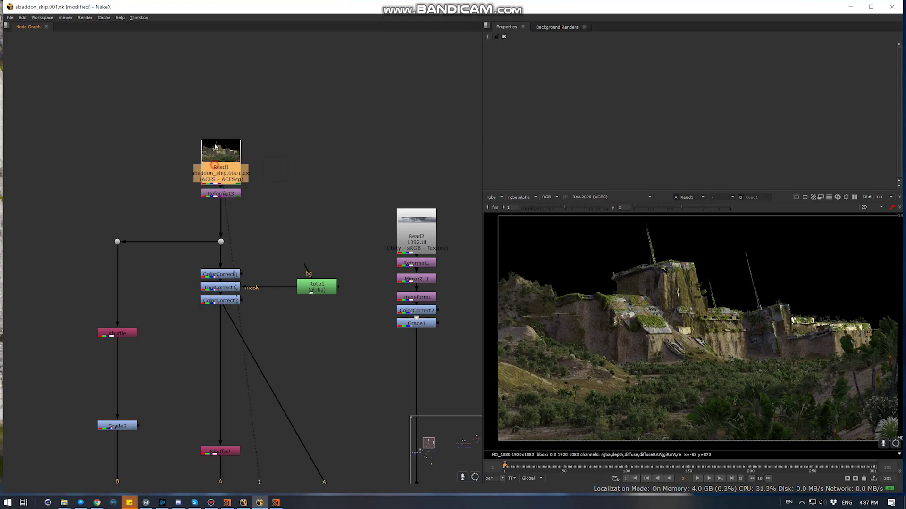
{"action": "key", "text": "1"}
{"action": "left_click", "coordinate": [293, 144]}
{"action": "key", "text": "Tab"}
Add a LayerContactSheet node connected to Read1 and view it.
{"action": "type", "text": "layer"}
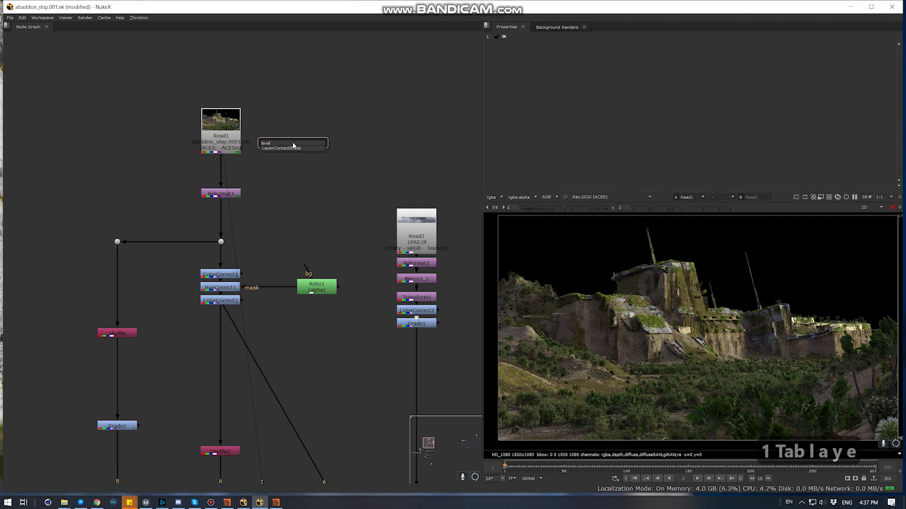
{"action": "key", "text": "Down"}
{"action": "key", "text": "Return"}
{"action": "key", "text": "1"}
{"action": "left_click_drag", "start_coordinate": [293, 145], "coordinate": [287, 139]}
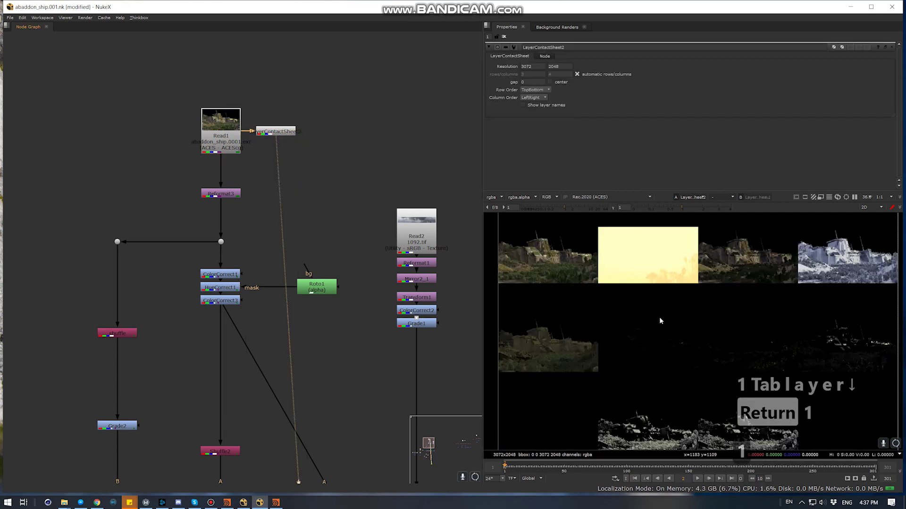
{"action": "scroll", "coordinate": [616, 320], "scroll_direction": "up", "scroll_amount": 3}
{"action": "key", "text": "1"}
Maximize the viewer and zoom in on the contact sheet's pass tiles.
{"action": "key", "text": "space"}
{"action": "scroll", "coordinate": [575, 256], "scroll_direction": "up", "scroll_amount": 2}
{"action": "key", "text": "ctrl+1"}
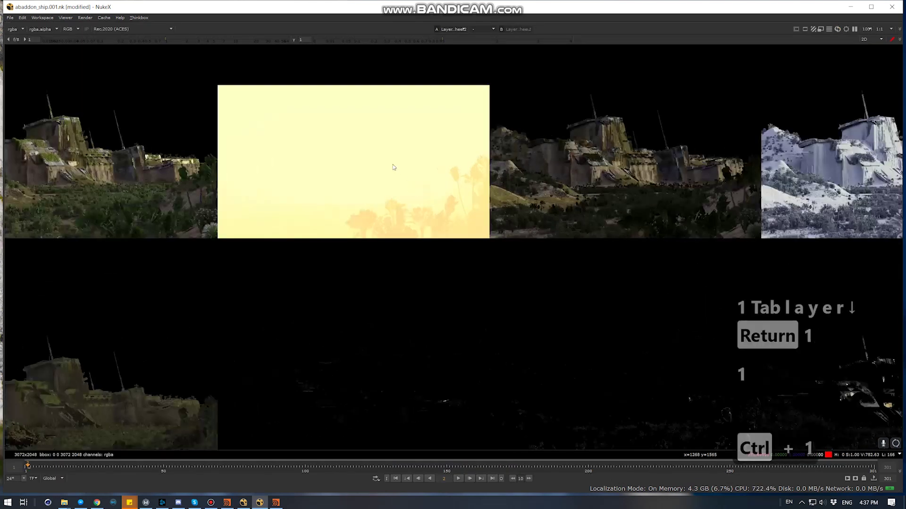
{"action": "scroll", "coordinate": [395, 171], "scroll_direction": "up", "scroll_amount": 1}
{"action": "scroll", "coordinate": [352, 197], "scroll_direction": "up", "scroll_amount": 1}
{"action": "scroll", "coordinate": [314, 198], "scroll_direction": "down", "scroll_amount": 2}
{"action": "scroll", "coordinate": [294, 218], "scroll_direction": "down", "scroll_amount": 1}
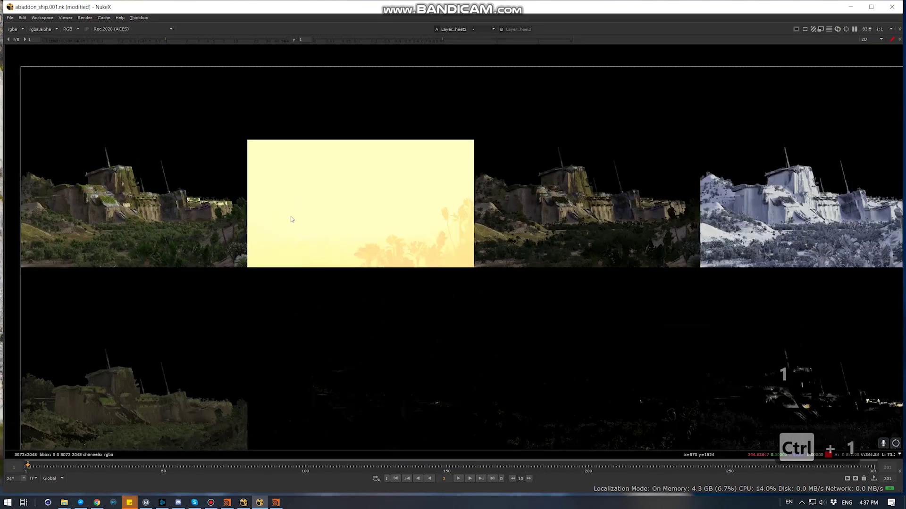
{"action": "middle_click_drag", "start_coordinate": [293, 219], "coordinate": [395, 178]}
{"action": "key", "text": "q"}
{"action": "key", "text": "q"}
{"action": "key", "text": "q"}
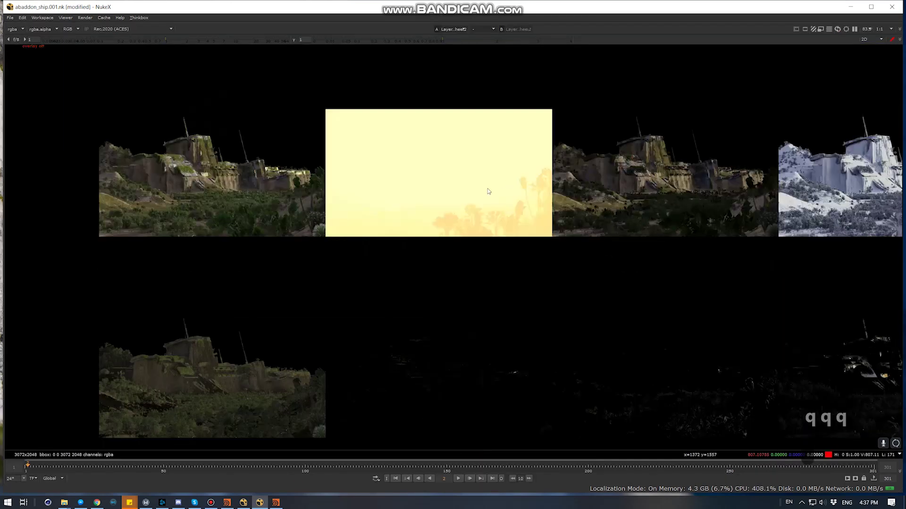
{"action": "key", "text": "q"}
Inspect the diffuse, giRAW, reflection, refraction and specular tiles, then restore the layout.
{"action": "scroll", "coordinate": [292, 214], "scroll_direction": "up", "scroll_amount": 2}
{"action": "mouse_move", "coordinate": [810, 195]}
{"action": "middle_mouse_down"}
{"action": "mouse_move", "coordinate": [528, 219]}
{"action": "mouse_move", "coordinate": [395, 203]}
{"action": "mouse_move", "coordinate": [434, 101]}
{"action": "middle_mouse_up"}
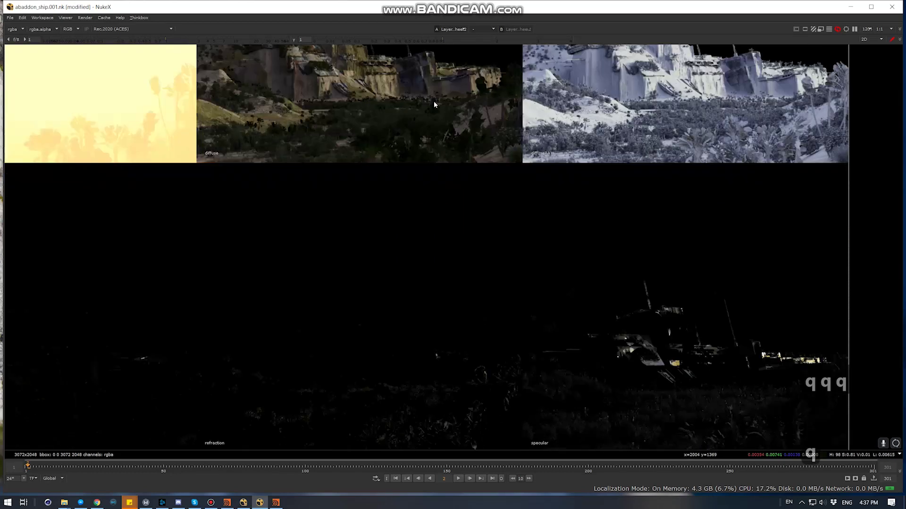
{"action": "scroll", "coordinate": [355, 224], "scroll_direction": "down", "scroll_amount": 1}
{"action": "scroll", "coordinate": [516, 146], "scroll_direction": "down", "scroll_amount": 2}
{"action": "mouse_move", "coordinate": [516, 146]}
{"action": "middle_mouse_down"}
{"action": "mouse_move", "coordinate": [555, 164]}
{"action": "mouse_move", "coordinate": [343, 364]}
{"action": "middle_mouse_up"}
{"action": "scroll", "coordinate": [555, 163], "scroll_direction": "up", "scroll_amount": 2}
{"action": "scroll", "coordinate": [354, 204], "scroll_direction": "up", "scroll_amount": 1}
{"action": "mouse_move", "coordinate": [355, 204]}
{"action": "middle_mouse_down"}
{"action": "mouse_move", "coordinate": [306, 262]}
{"action": "mouse_move", "coordinate": [281, 216]}
{"action": "middle_mouse_up"}
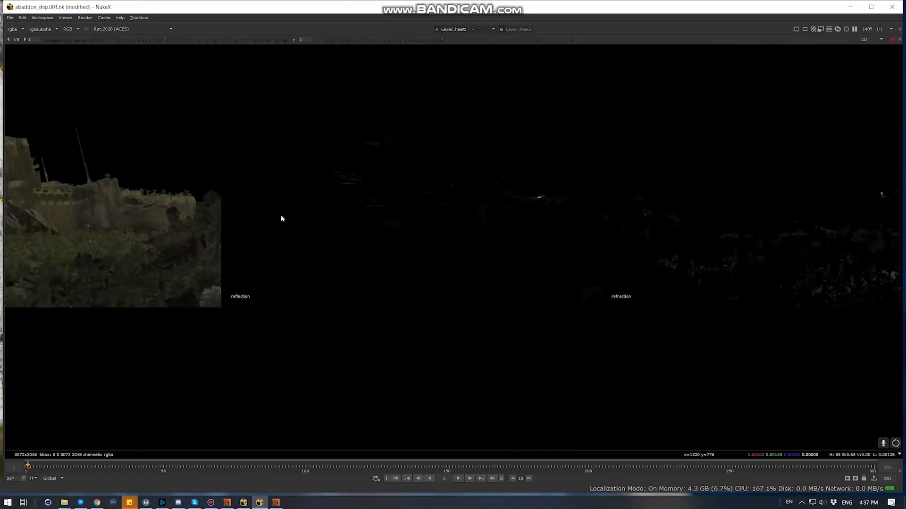
{"action": "scroll", "coordinate": [281, 216], "scroll_direction": "down", "scroll_amount": 2}
{"action": "scroll", "coordinate": [499, 313], "scroll_direction": "up", "scroll_amount": 2}
{"action": "middle_click_drag", "start_coordinate": [499, 314], "coordinate": [606, 314]}
{"action": "key", "text": "space"}
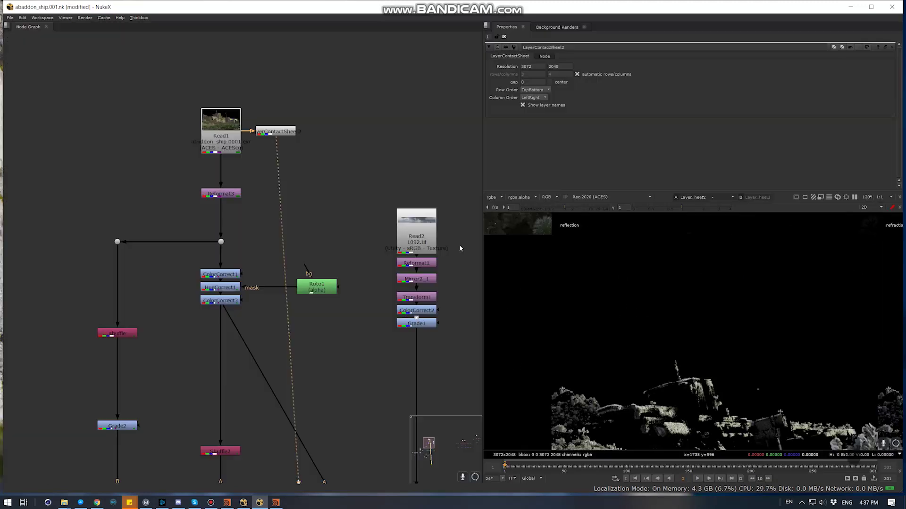
Review the Reformat3, HueCorrect1, ColorCorrect3 and Roto1 nodes of the jungle branch.
{"action": "key", "text": "1"}
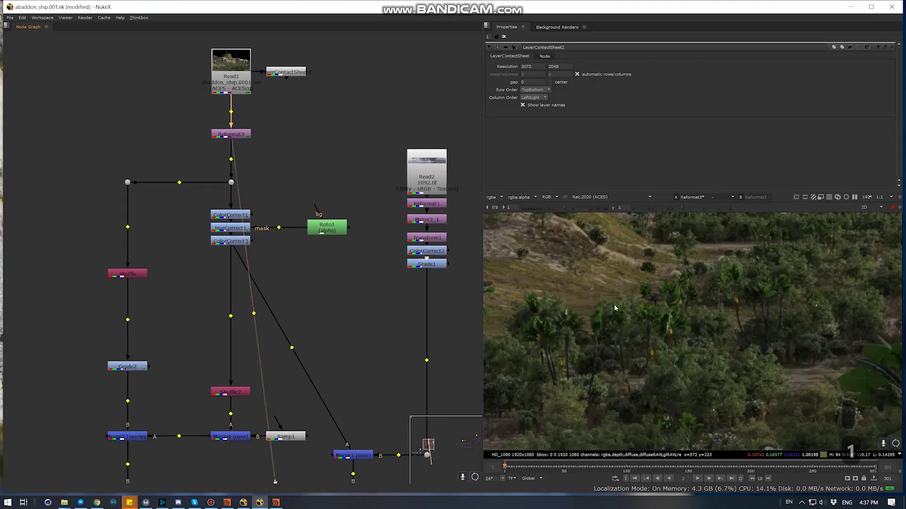
{"action": "key", "text": "ctrl+1"}
{"action": "scroll", "coordinate": [647, 301], "scroll_direction": "down", "scroll_amount": 3}
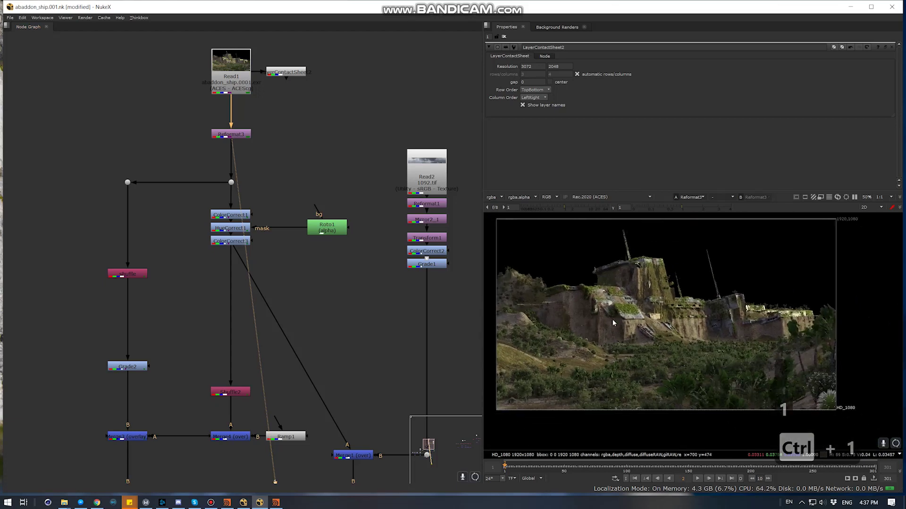
{"action": "scroll", "coordinate": [661, 355], "scroll_direction": "up", "scroll_amount": 1}
{"action": "scroll", "coordinate": [655, 354], "scroll_direction": "up", "scroll_amount": 1}
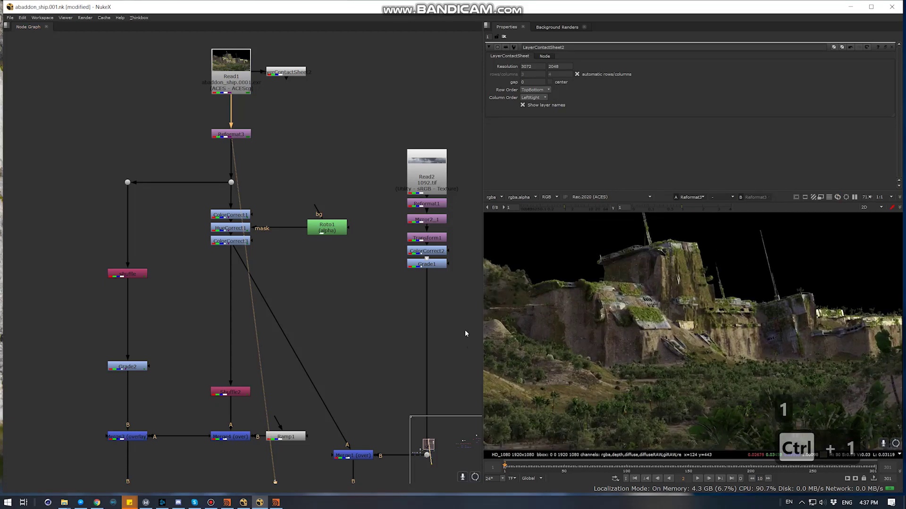
{"action": "left_click", "coordinate": [230, 228]}
{"action": "key", "text": "1"}
{"action": "double_click", "coordinate": [230, 228]}
{"action": "left_click", "coordinate": [235, 241]}
{"action": "double_click", "coordinate": [235, 242]}
{"action": "key", "text": "1"}
{"action": "double_click", "coordinate": [317, 229]}
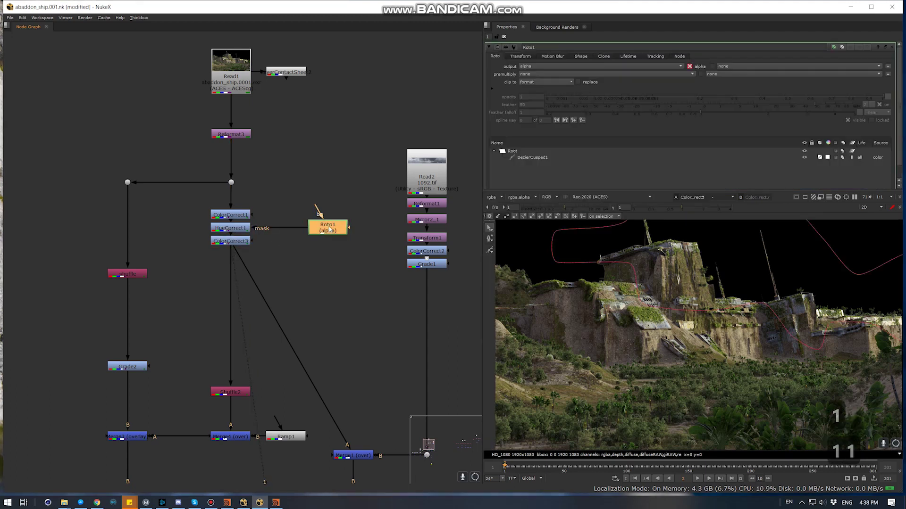
Rename the depth Shuffle node to zdepth.
{"action": "left_click", "coordinate": [219, 291]}
{"action": "middle_click_drag", "start_coordinate": [219, 291], "coordinate": [132, 216]}
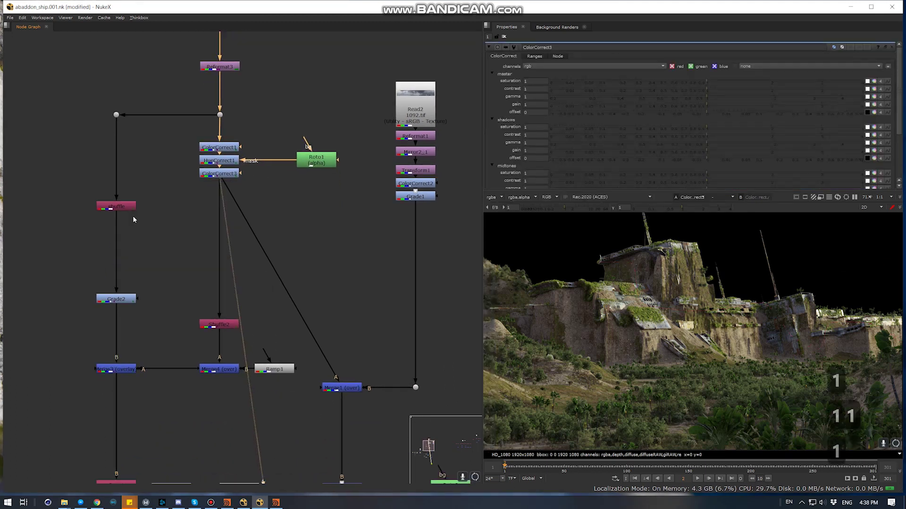
{"action": "double_click", "coordinate": [130, 207]}
{"action": "key", "text": "1"}
{"action": "double_click", "coordinate": [528, 47]}
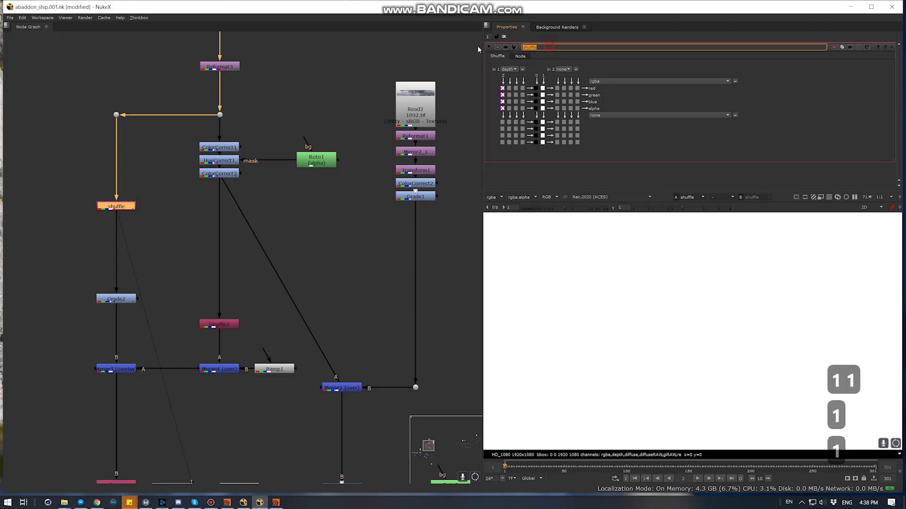
{"action": "type", "text": "zdepth"}
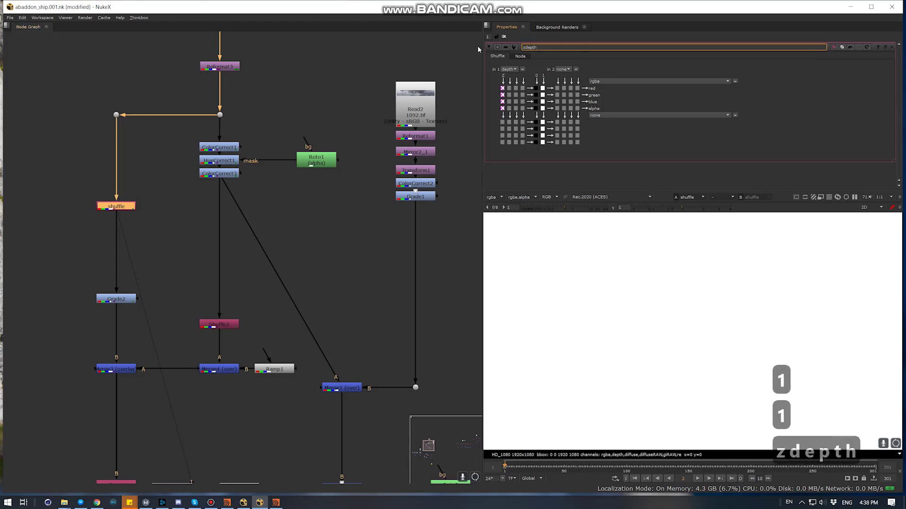
{"action": "scroll", "coordinate": [146, 179], "scroll_direction": "up", "scroll_amount": 2}
{"action": "scroll", "coordinate": [185, 179], "scroll_direction": "up", "scroll_amount": 2}
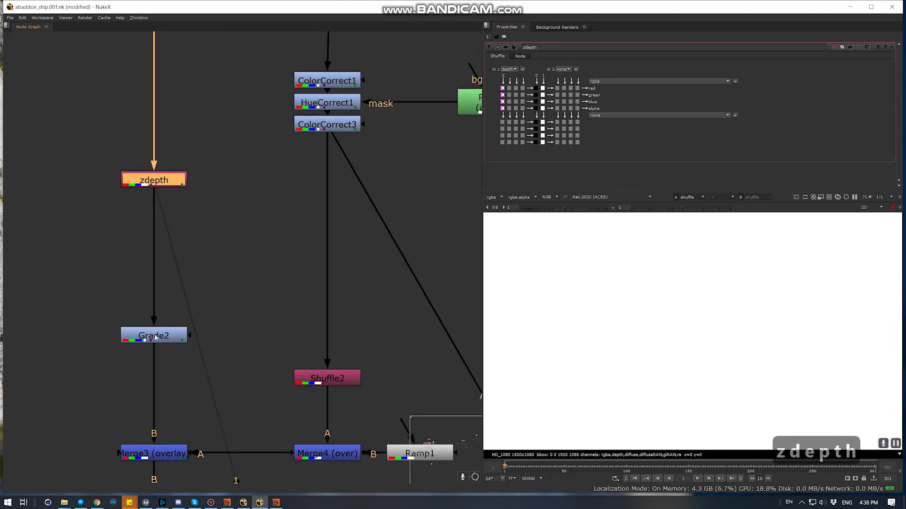
Set Grade2 offset to -0.2 and gamma to about 1.56, then view Merge3's haze.
{"action": "double_click", "coordinate": [154, 336]}
{"action": "key", "text": "1"}
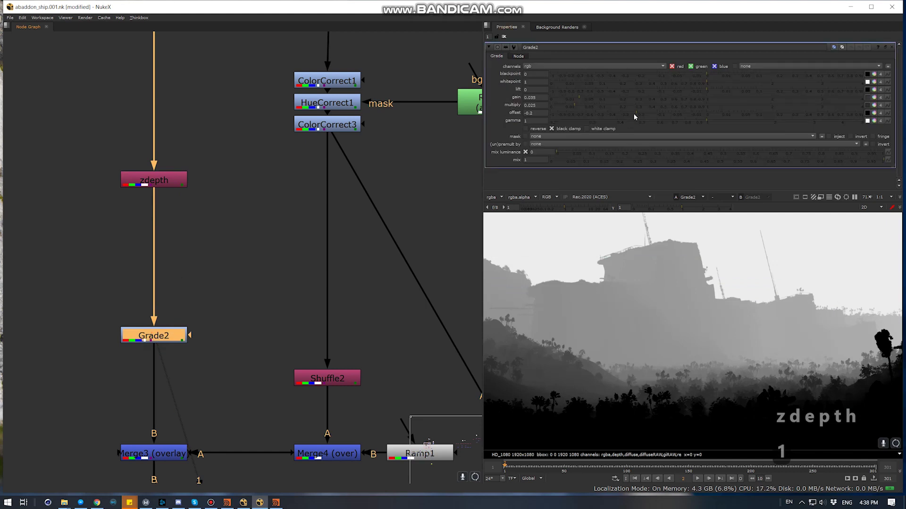
{"action": "left_click_drag", "start_coordinate": [635, 116], "coordinate": [606, 115]}
{"action": "left_click_drag", "start_coordinate": [632, 118], "coordinate": [632, 123]}
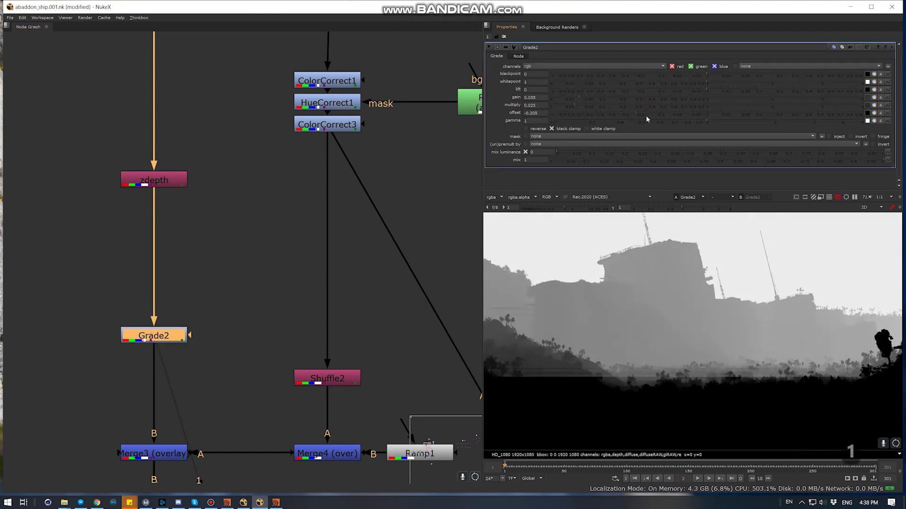
{"action": "key", "text": "ctrl+z"}
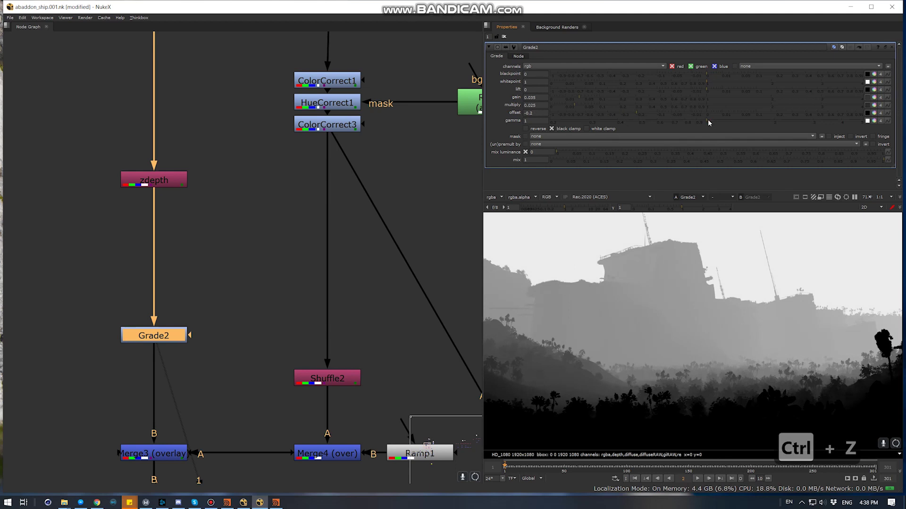
{"action": "left_click_drag", "start_coordinate": [707, 121], "coordinate": [749, 123]}
{"action": "scroll", "coordinate": [267, 244], "scroll_direction": "down", "scroll_amount": 3}
{"action": "left_click", "coordinate": [198, 323]}
{"action": "key", "text": "1"}
{"action": "scroll", "coordinate": [269, 285], "scroll_direction": "down", "scroll_amount": 3}
Compare the Ramp1 gradient with the Merge4 ship depth image.
{"action": "middle_click_drag", "start_coordinate": [298, 308], "coordinate": [233, 251]}
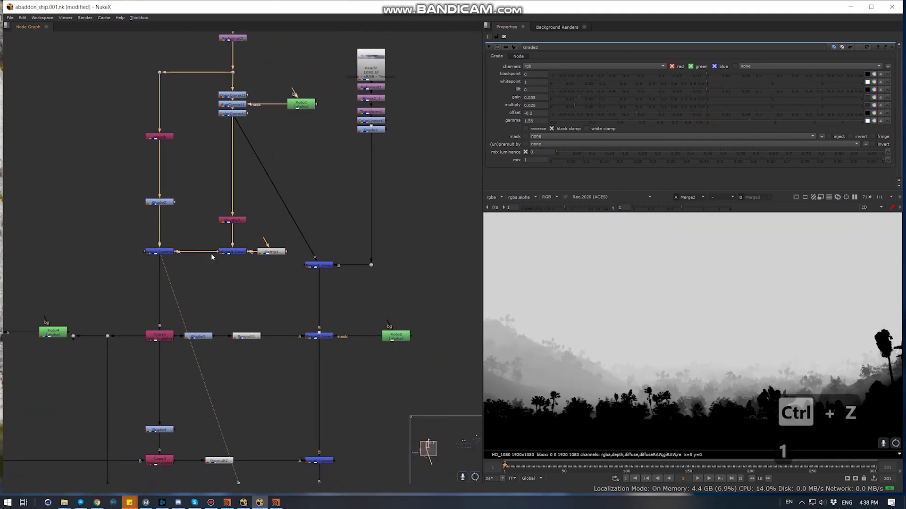
{"action": "scroll", "coordinate": [233, 251], "scroll_direction": "up", "scroll_amount": 2}
{"action": "left_click", "coordinate": [236, 251]}
{"action": "key", "text": "1"}
{"action": "left_click", "coordinate": [283, 251]}
{"action": "double_click", "coordinate": [285, 252]}
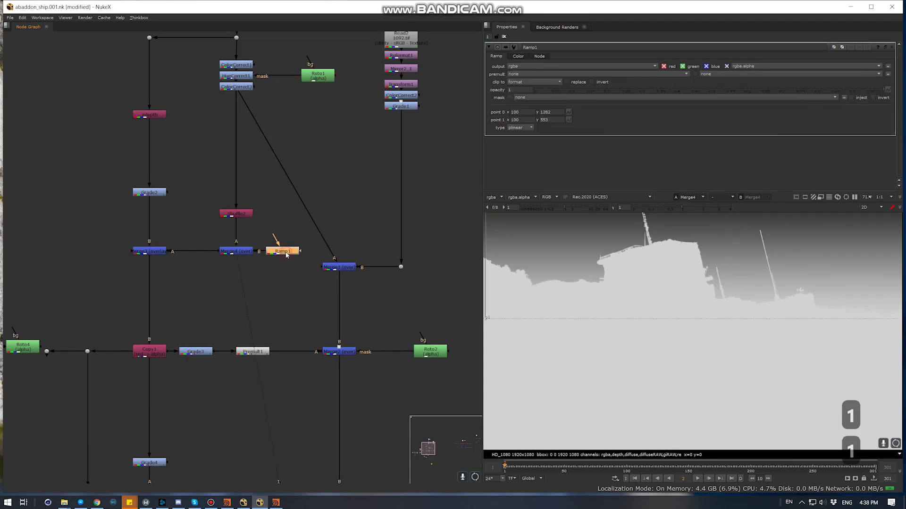
{"action": "key", "text": "1"}
{"action": "left_click", "coordinate": [236, 251]}
{"action": "key", "text": "1"}
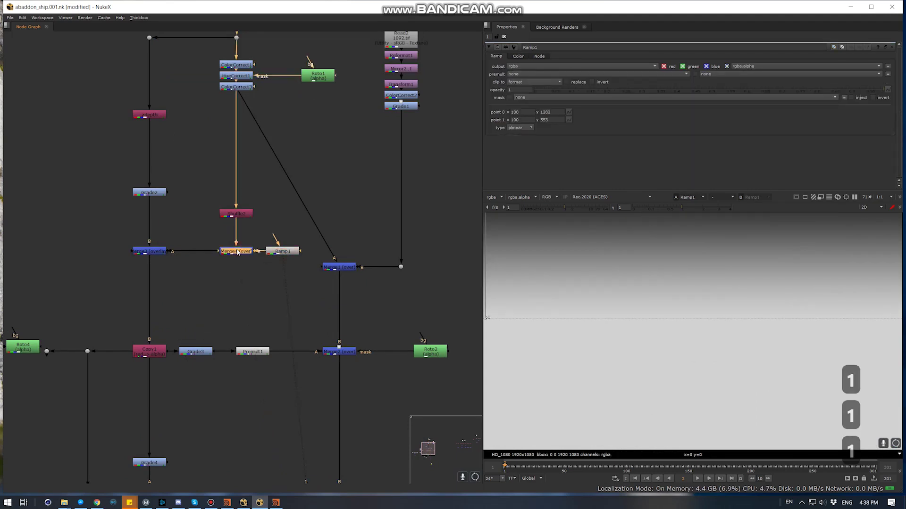
{"action": "middle_click_drag", "start_coordinate": [610, 322], "coordinate": [594, 320]}
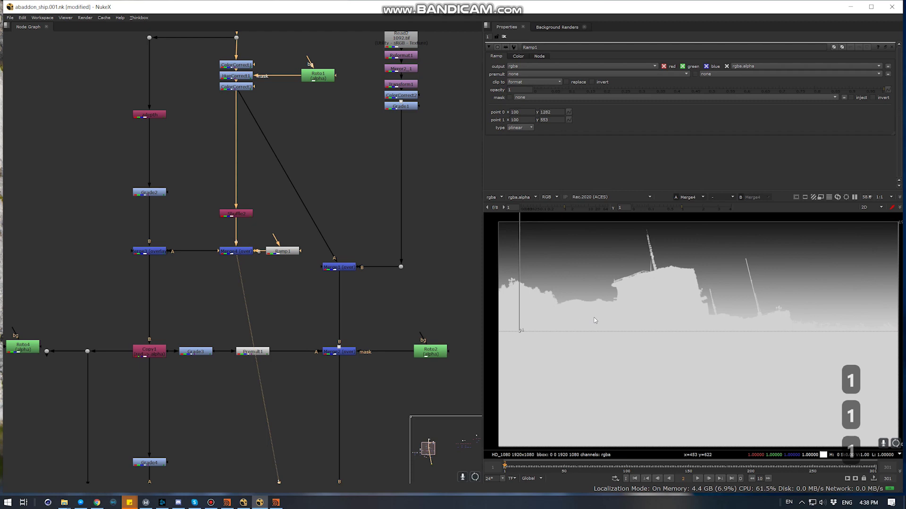
Set Shuffle2's in 1 layer to alpha for the ship silhouette.
{"action": "left_click", "coordinate": [235, 214]}
{"action": "key", "text": "1"}
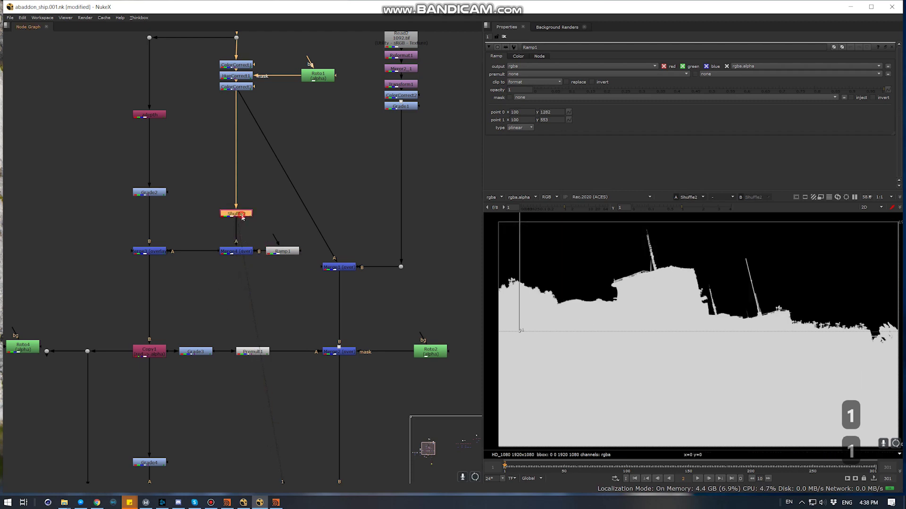
{"action": "double_click", "coordinate": [240, 215]}
{"action": "left_click", "coordinate": [507, 70]}
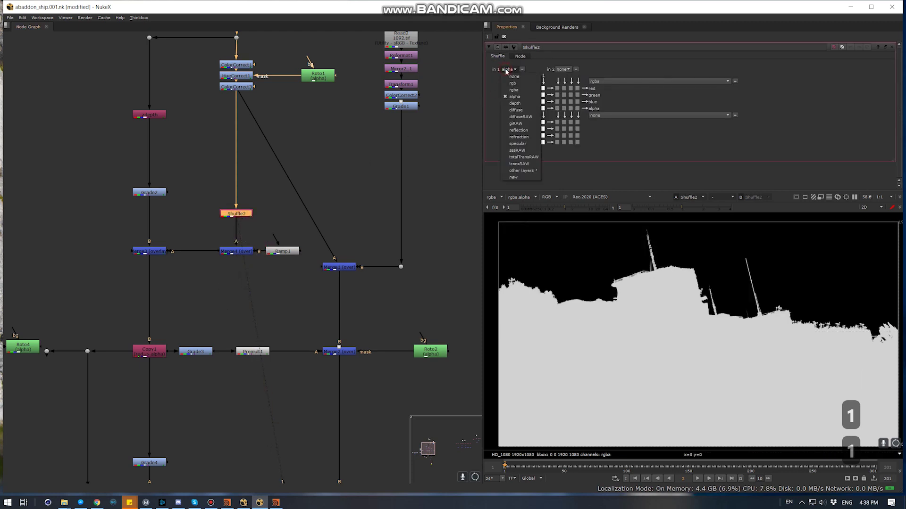
{"action": "left_click", "coordinate": [507, 97]}
View the Merge3 foggy landscape and check its alpha channel.
{"action": "left_click", "coordinate": [151, 252]}
{"action": "key", "text": "1"}
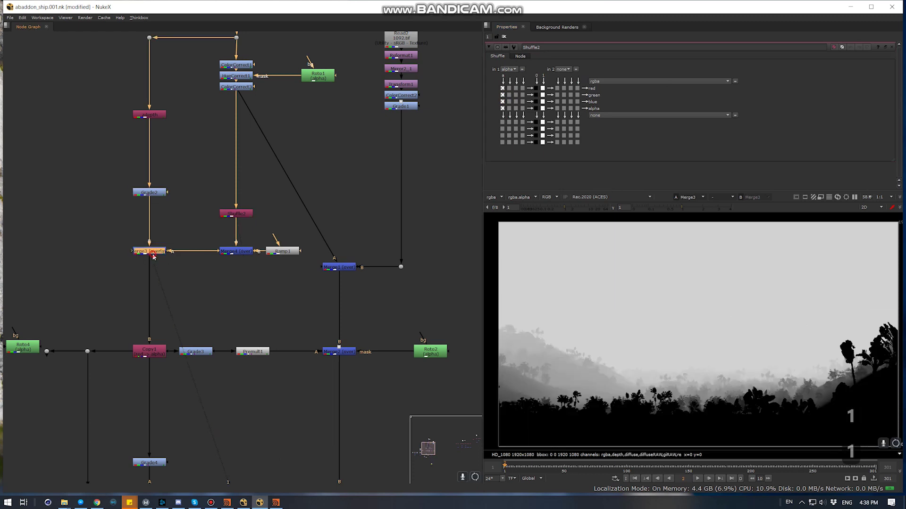
{"action": "double_click", "coordinate": [151, 252]}
{"action": "middle_click_drag", "start_coordinate": [159, 342], "coordinate": [194, 296]}
{"action": "key", "text": "a"}
{"action": "key", "text": "a"}
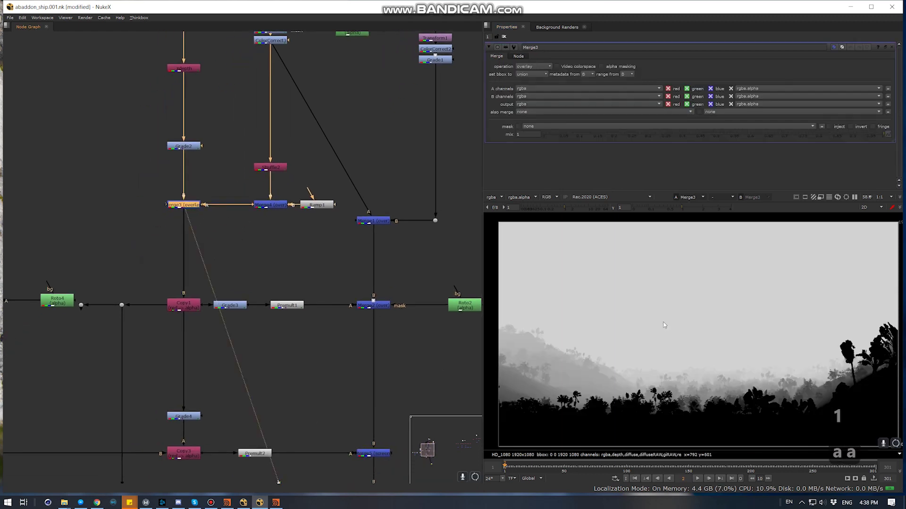
{"action": "scroll", "coordinate": [274, 252], "scroll_direction": "down", "scroll_amount": 3}
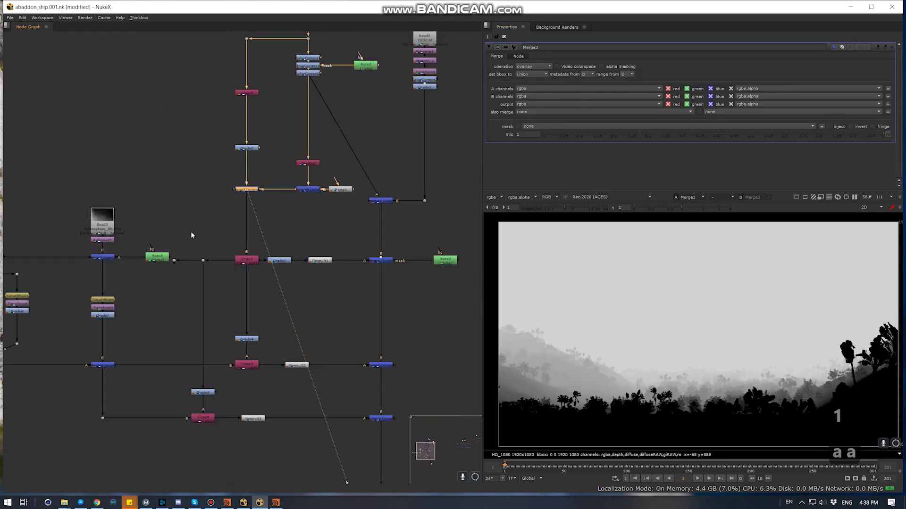
{"action": "middle_click_drag", "start_coordinate": [169, 231], "coordinate": [144, 228]}
{"action": "scroll", "coordinate": [368, 145], "scroll_direction": "up", "scroll_amount": 3}
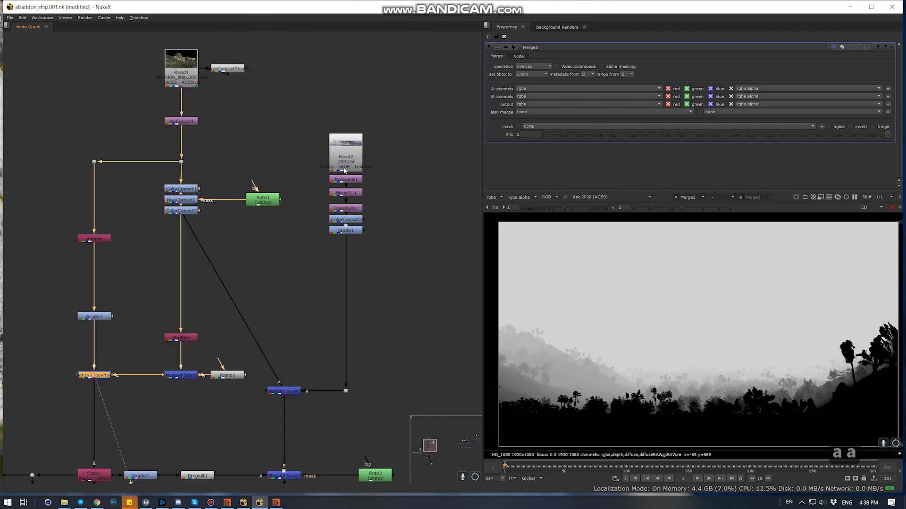
View the Grade1 cloudy sky and the Merge1 ship-over-sky result.
{"action": "left_click", "coordinate": [346, 231]}
{"action": "key", "text": "1"}
{"action": "key", "text": "1"}
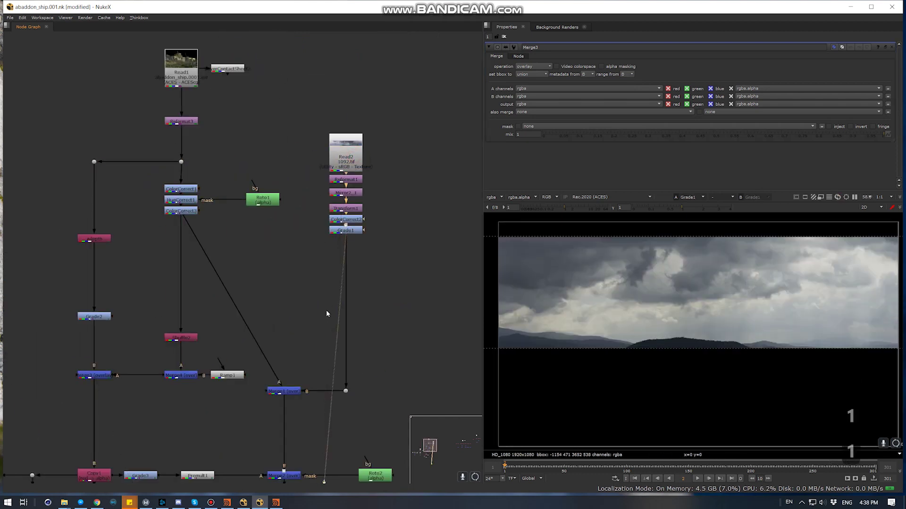
{"action": "left_click", "coordinate": [290, 392]}
{"action": "key", "text": "1"}
{"action": "double_click", "coordinate": [276, 394]}
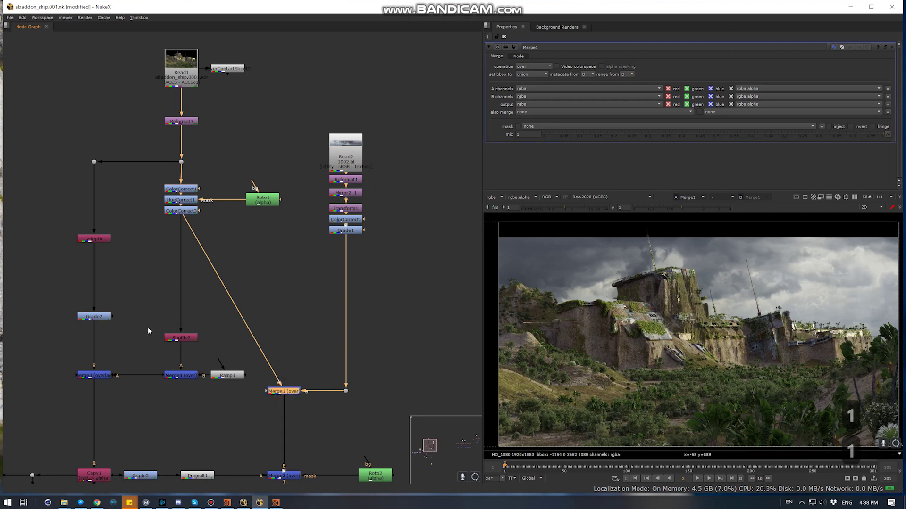
{"action": "middle_click_drag", "start_coordinate": [148, 327], "coordinate": [262, 252]}
{"action": "mouse_move", "coordinate": [236, 216]}
{"action": "middle_mouse_down"}
{"action": "mouse_move", "coordinate": [297, 171]}
{"action": "mouse_move", "coordinate": [331, 172]}
{"action": "middle_mouse_up"}
Step through Merge2, Merge3, Grade3 and the Premult1 haze layer.
{"action": "left_click", "coordinate": [451, 277]}
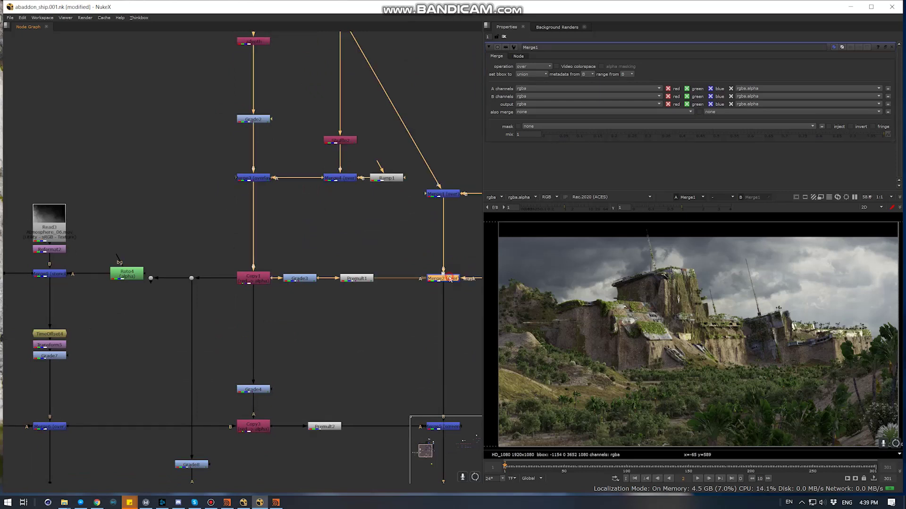
{"action": "key", "text": "1"}
{"action": "middle_click_drag", "start_coordinate": [339, 280], "coordinate": [343, 272]}
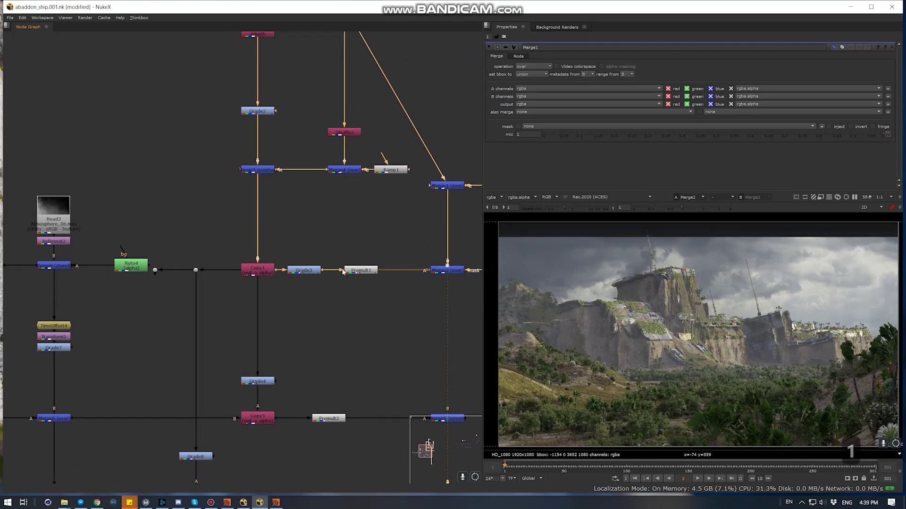
{"action": "left_click", "coordinate": [257, 171]}
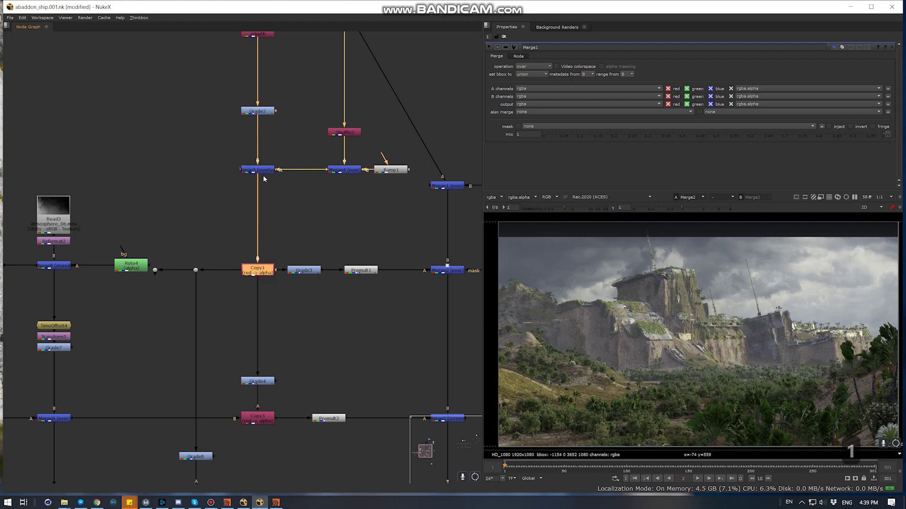
{"action": "key", "text": "1"}
{"action": "left_click", "coordinate": [304, 270]}
{"action": "key", "text": "1"}
{"action": "left_click", "coordinate": [361, 271]}
{"action": "key", "text": "1"}
{"action": "middle_click_drag", "start_coordinate": [379, 248], "coordinate": [311, 240]}
View Merge2 and Merge5, toggling Merge5 with D to compare the smoke layer.
{"action": "left_click", "coordinate": [376, 263]}
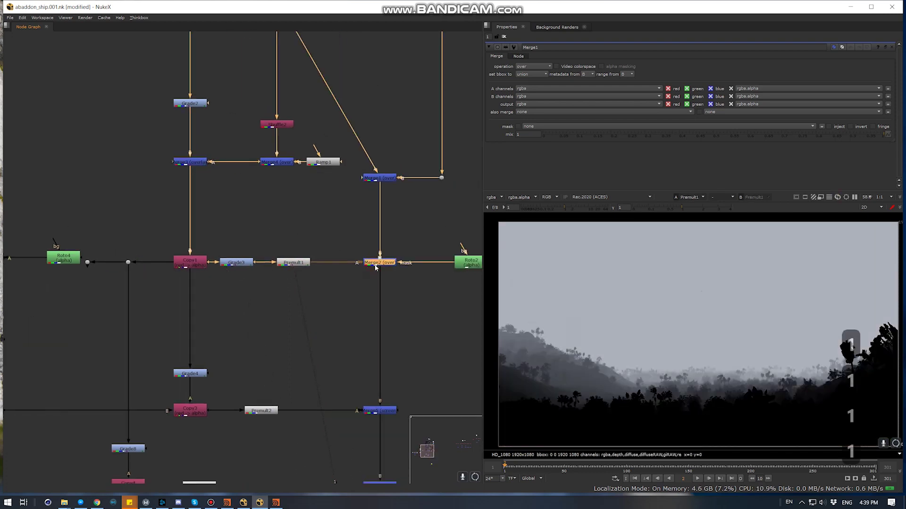
{"action": "key", "text": "1"}
{"action": "double_click", "coordinate": [376, 263]}
{"action": "middle_click_drag", "start_coordinate": [375, 267], "coordinate": [316, 212]}
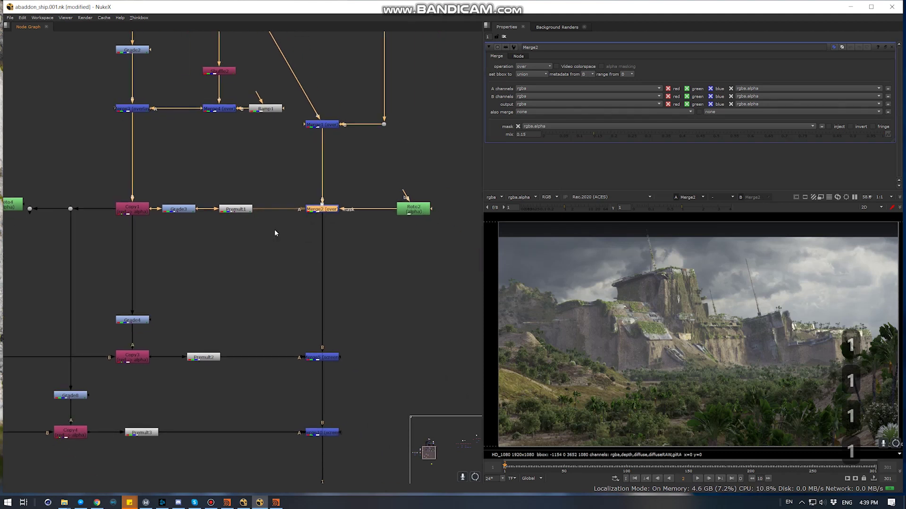
{"action": "left_click", "coordinate": [308, 355]}
{"action": "key", "text": "1"}
{"action": "left_click", "coordinate": [304, 288]}
{"action": "mouse_move", "coordinate": [304, 287]}
{"action": "middle_mouse_down"}
{"action": "mouse_move", "coordinate": [425, 333]}
{"action": "mouse_move", "coordinate": [289, 300]}
{"action": "middle_mouse_up"}
{"action": "key", "text": "d"}
{"action": "key", "text": "d"}
{"action": "key", "text": "d"}
{"action": "key", "text": "d"}
Navigate to the atmosphere branch and view the raw Read3 smoke footage.
{"action": "middle_click_drag", "start_coordinate": [325, 329], "coordinate": [384, 286]}
{"action": "scroll", "coordinate": [384, 286], "scroll_direction": "down", "scroll_amount": 2}
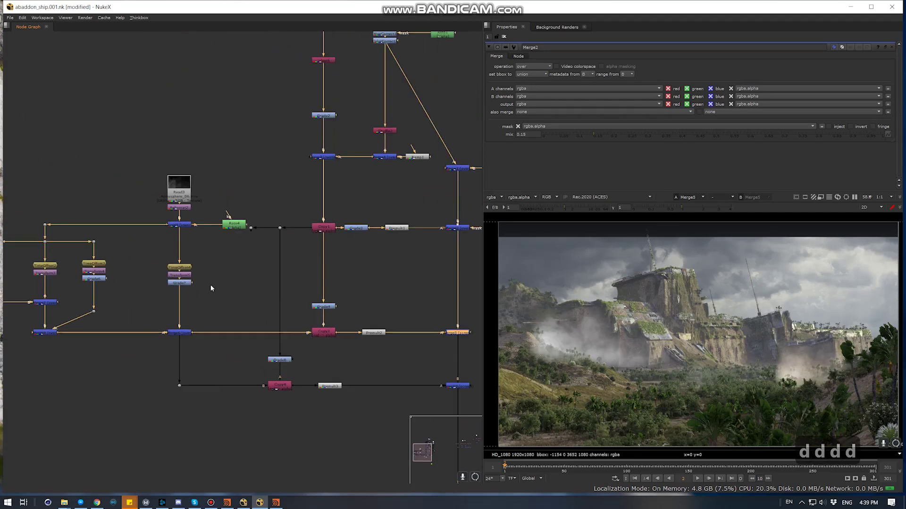
{"action": "middle_click_drag", "start_coordinate": [330, 311], "coordinate": [367, 328]}
{"action": "scroll", "coordinate": [367, 327], "scroll_direction": "up", "scroll_amount": 1}
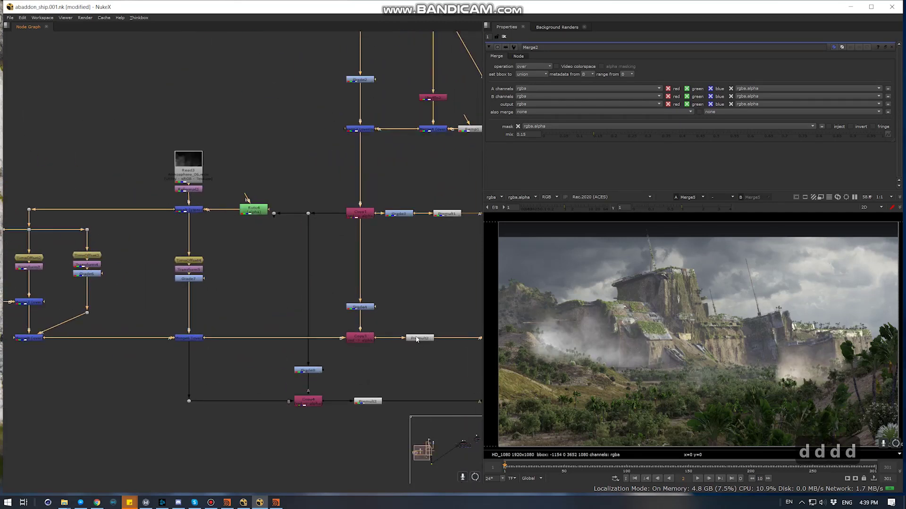
{"action": "middle_click_drag", "start_coordinate": [319, 316], "coordinate": [470, 336]}
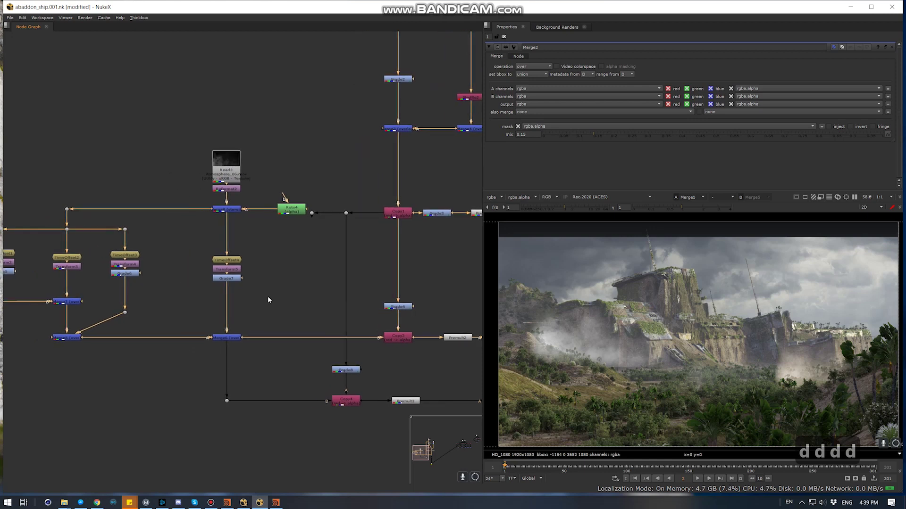
{"action": "left_click", "coordinate": [342, 199]}
{"action": "key", "text": "1"}
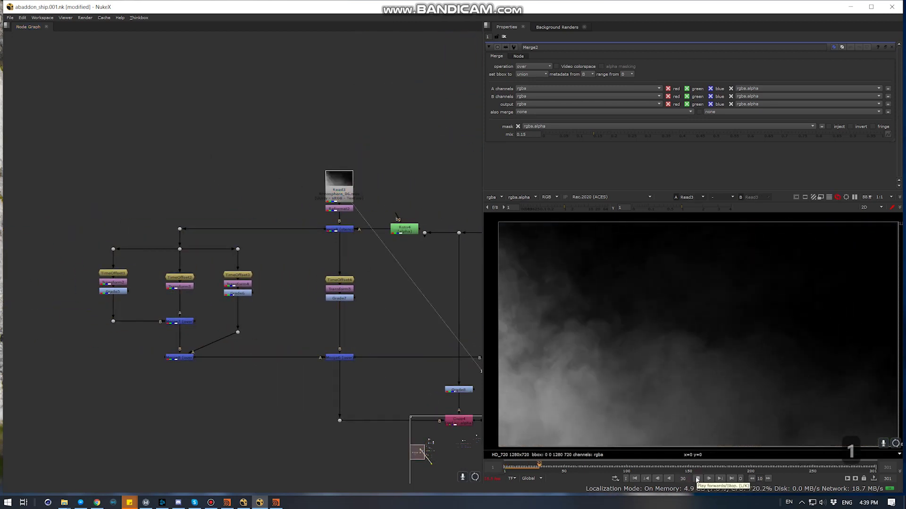
Play through the Read3 smoke plate and return to the first frame.
{"action": "left_click", "coordinate": [698, 480]}
{"action": "left_click", "coordinate": [636, 479]}
{"action": "left_click", "coordinate": [338, 201]}
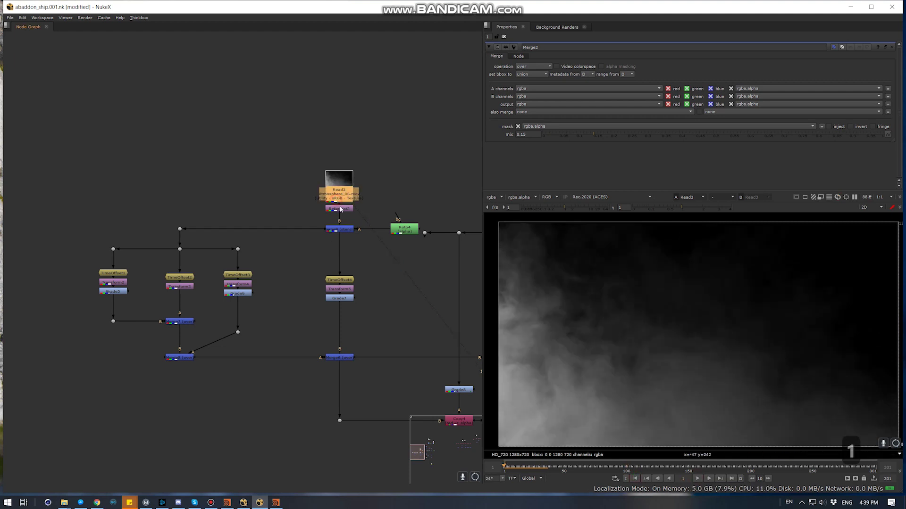
{"action": "scroll", "coordinate": [340, 209], "scroll_direction": "up", "scroll_amount": 1}
{"action": "scroll", "coordinate": [333, 237], "scroll_direction": "up", "scroll_amount": 1}
View the Merge9 stencil result and inspect the Roto4 mask.
{"action": "left_click", "coordinate": [333, 234]}
{"action": "key", "text": "1"}
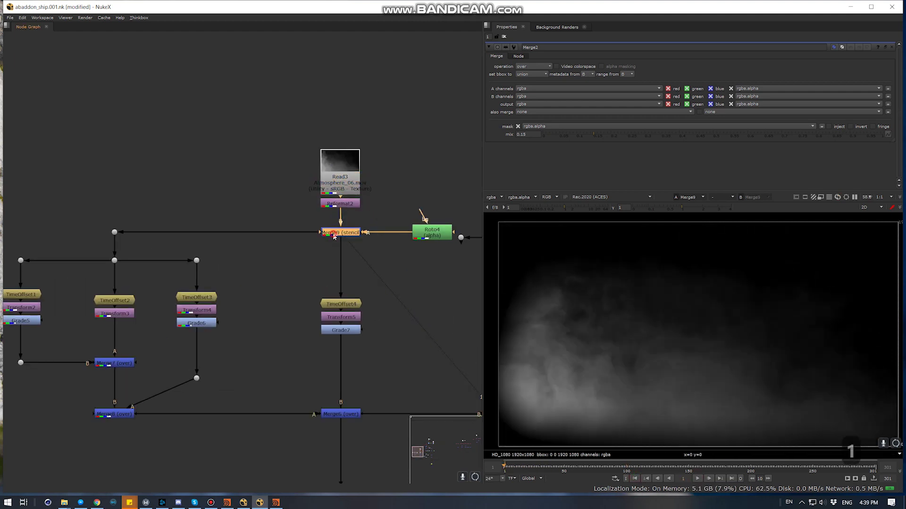
{"action": "middle_click_drag", "start_coordinate": [270, 260], "coordinate": [267, 258]}
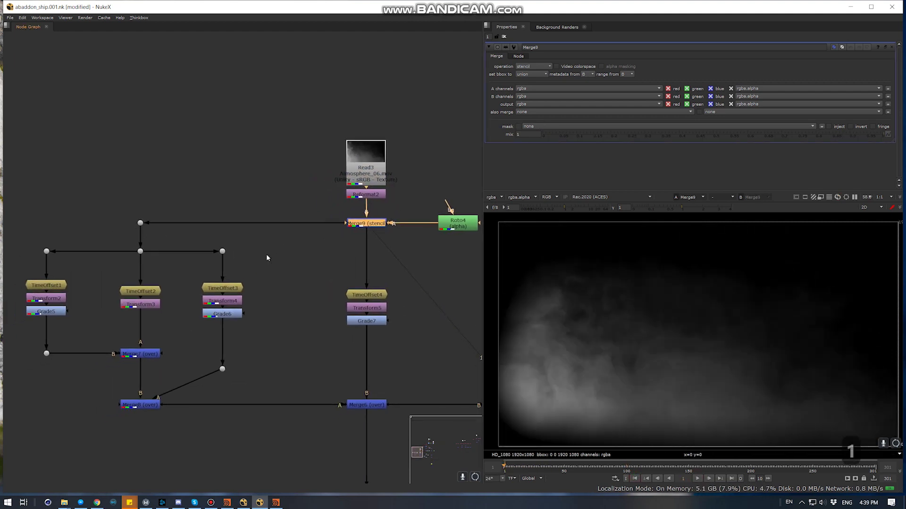
{"action": "left_click", "coordinate": [446, 226]}
{"action": "left_click", "coordinate": [380, 224]}
View the TimeOffset smoke copies, Transform3 and the Merge7 and Merge8 results.
{"action": "middle_click_drag", "start_coordinate": [64, 295], "coordinate": [95, 279]}
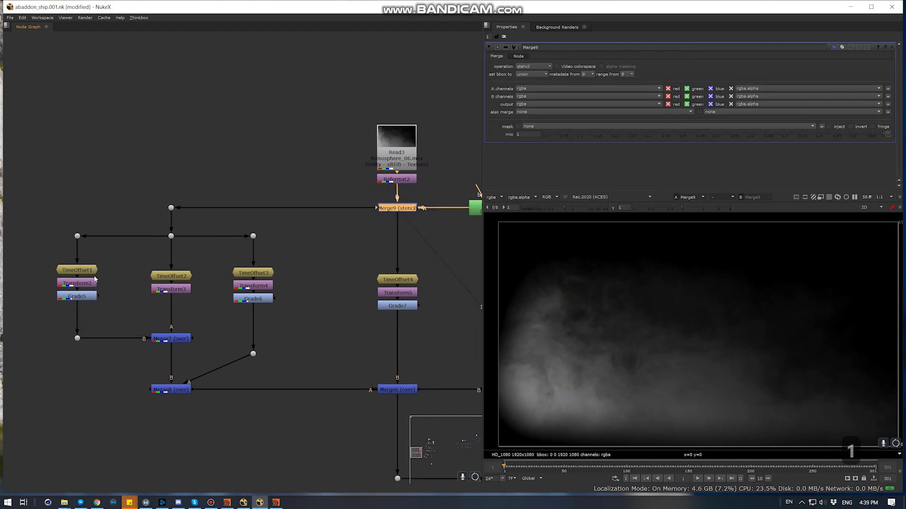
{"action": "left_click", "coordinate": [87, 271]}
{"action": "key", "text": "1"}
{"action": "key", "text": "1"}
{"action": "key", "text": "1"}
{"action": "key", "text": "1"}
{"action": "key", "text": "1"}
{"action": "key", "text": "1"}
{"action": "middle_click_drag", "start_coordinate": [359, 303], "coordinate": [263, 295]}
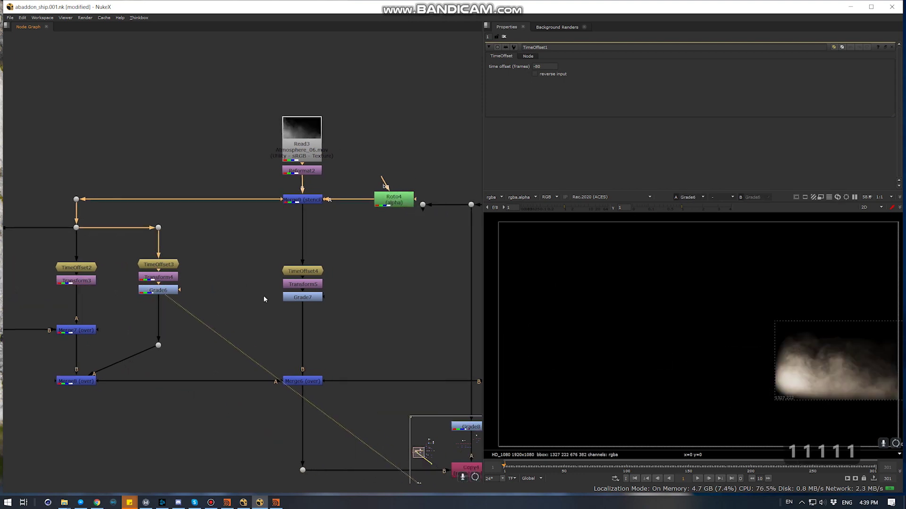
{"action": "scroll", "coordinate": [151, 329], "scroll_direction": "down", "scroll_amount": 1}
{"action": "key", "text": "1"}
View the combined smoke at Merge9, Copy3 and Premult2, ending on the Merge5 composite.
{"action": "key", "text": "1"}
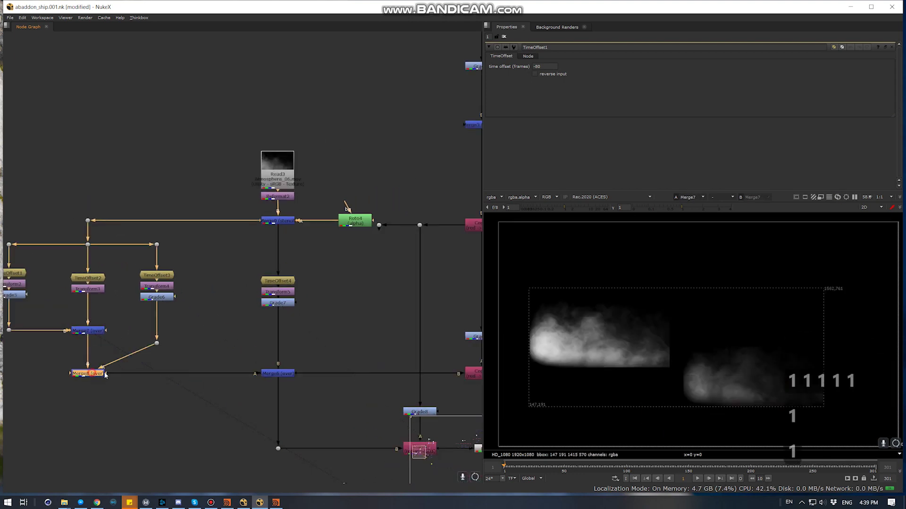
{"action": "key", "text": "1"}
{"action": "middle_click_drag", "start_coordinate": [343, 325], "coordinate": [148, 287]}
{"action": "key", "text": "1"}
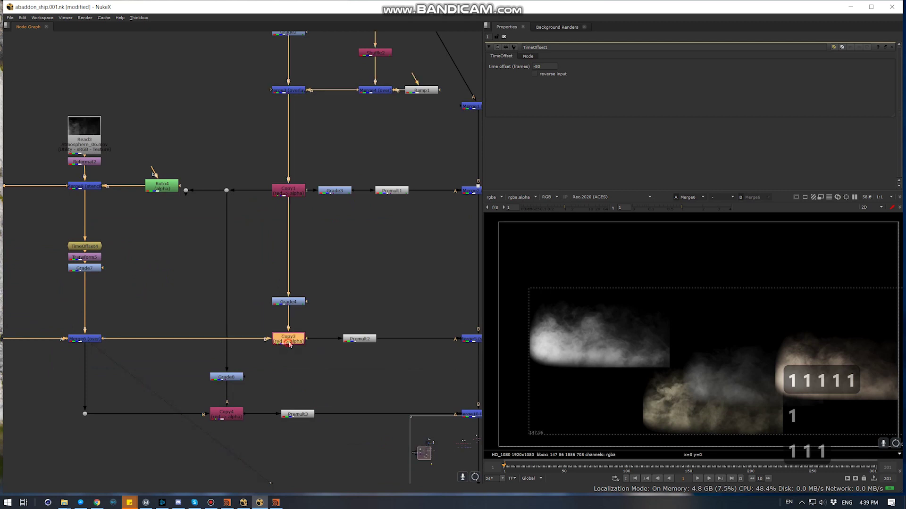
{"action": "key", "text": "1"}
{"action": "mouse_move", "coordinate": [353, 302]}
{"action": "middle_mouse_down"}
{"action": "mouse_move", "coordinate": [277, 307]}
{"action": "mouse_move", "coordinate": [270, 299]}
{"action": "middle_mouse_up"}
{"action": "left_click", "coordinate": [393, 344]}
{"action": "key", "text": "1"}
{"action": "scroll", "coordinate": [227, 314], "scroll_direction": "up", "scroll_amount": 2}
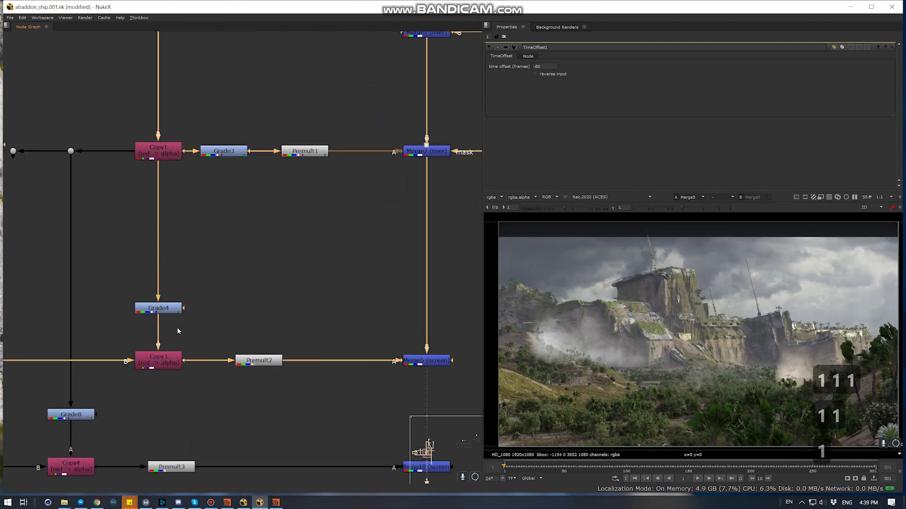
Compare Grade4's depth matte with the full Merge5 composite, then reopen Grade4.
{"action": "left_click", "coordinate": [158, 309]}
{"action": "key", "text": "1"}
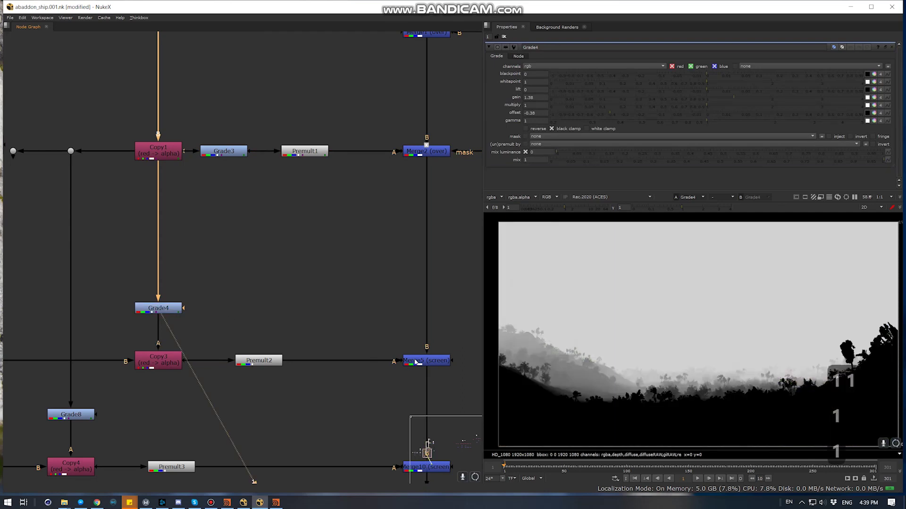
{"action": "left_click", "coordinate": [405, 362]}
{"action": "key", "text": "1"}
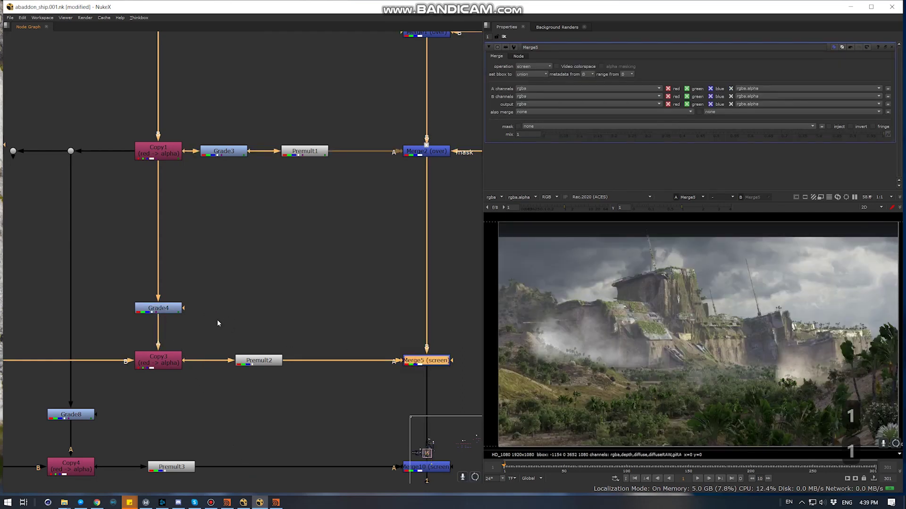
{"action": "left_click", "coordinate": [168, 307]}
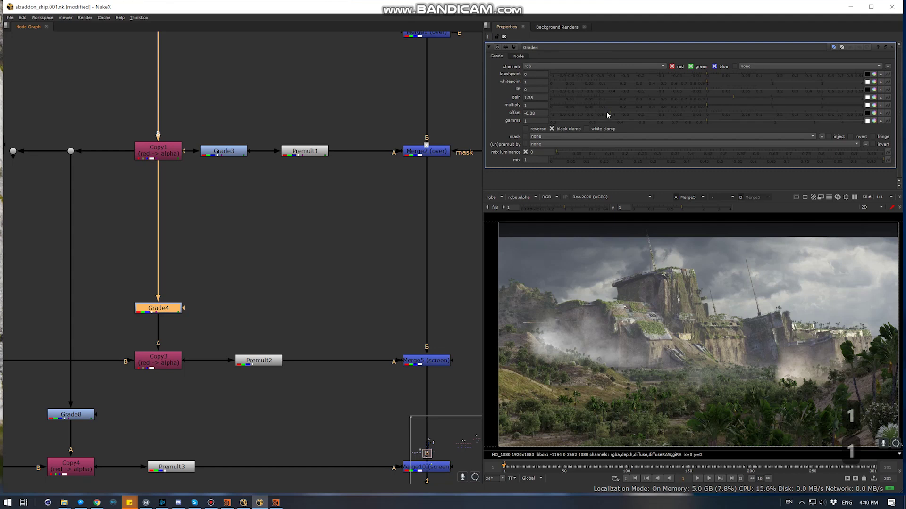
Lower Grade4's offset from -0.38 to about -0.99.
{"action": "left_click_drag", "start_coordinate": [606, 112], "coordinate": [560, 114]}
{"action": "scroll", "coordinate": [552, 344], "scroll_direction": "up", "scroll_amount": 4}
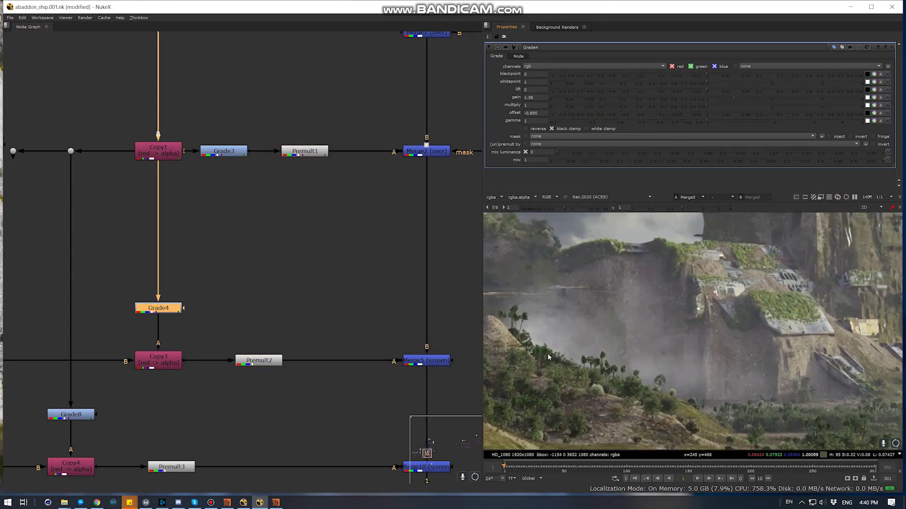
{"action": "scroll", "coordinate": [548, 358], "scroll_direction": "up", "scroll_amount": 1}
{"action": "scroll", "coordinate": [626, 298], "scroll_direction": "up", "scroll_amount": 2}
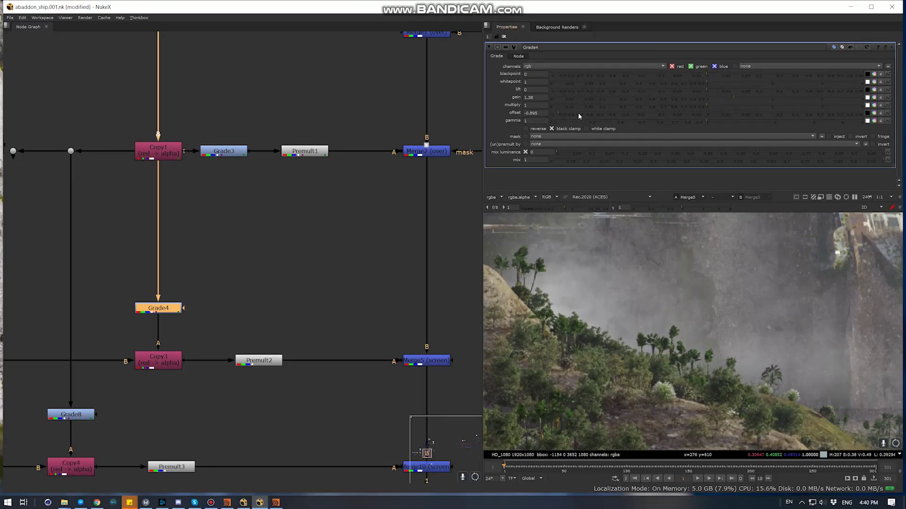
{"action": "left_click_drag", "start_coordinate": [578, 113], "coordinate": [551, 121]}
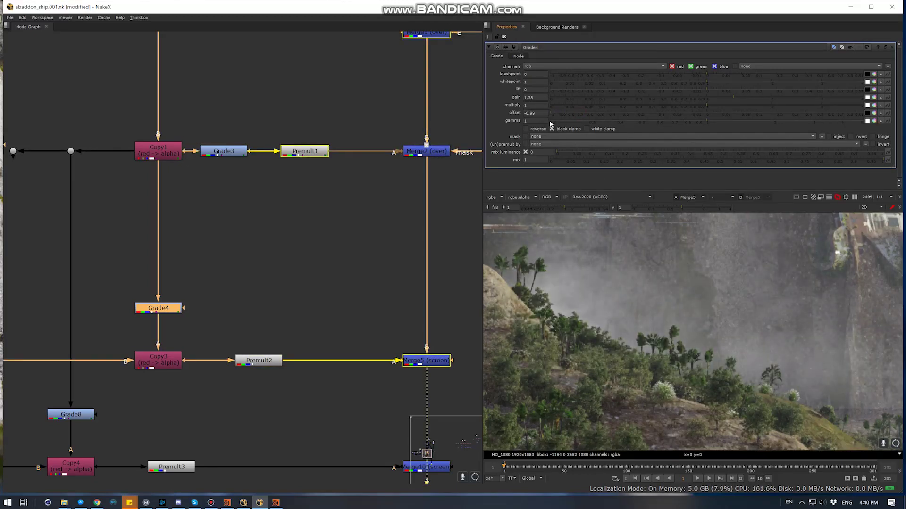
{"action": "scroll", "coordinate": [302, 308], "scroll_direction": "down", "scroll_amount": 5}
{"action": "scroll", "coordinate": [302, 307], "scroll_direction": "up", "scroll_amount": 1}
Reset the viewer to actual-size zoom and frame the cliff.
{"action": "key", "text": "ctrl+1"}
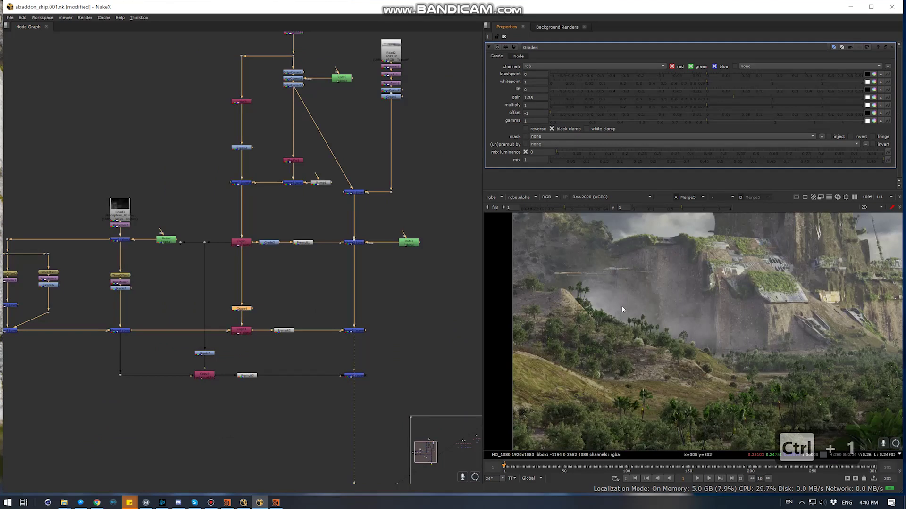
{"action": "key", "text": "ctrl+1"}
{"action": "middle_click_drag", "start_coordinate": [618, 309], "coordinate": [717, 326]}
{"action": "scroll", "coordinate": [315, 324], "scroll_direction": "up", "scroll_amount": 3}
Insert a new Grade9 after Premult2 with a light orange multiply of 1, 0.83, 0.61.
{"action": "key", "text": "g"}
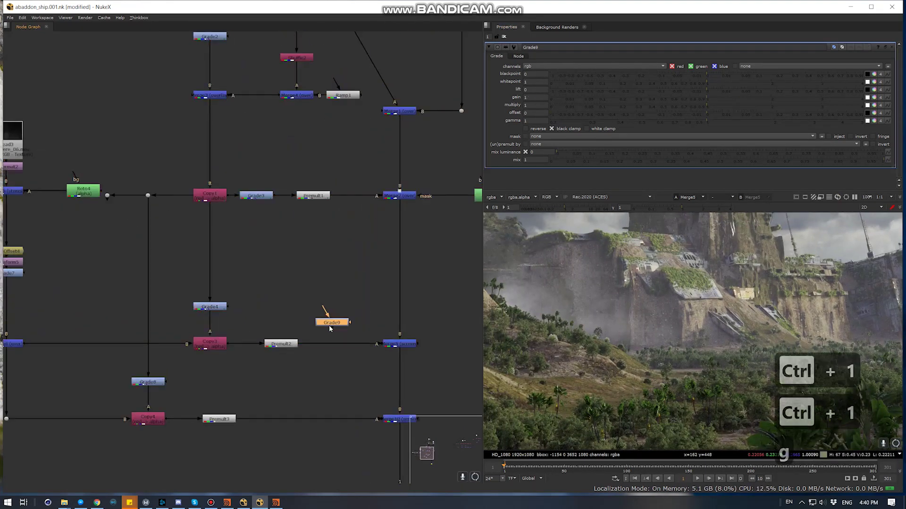
{"action": "left_click_drag", "start_coordinate": [337, 338], "coordinate": [337, 347]}
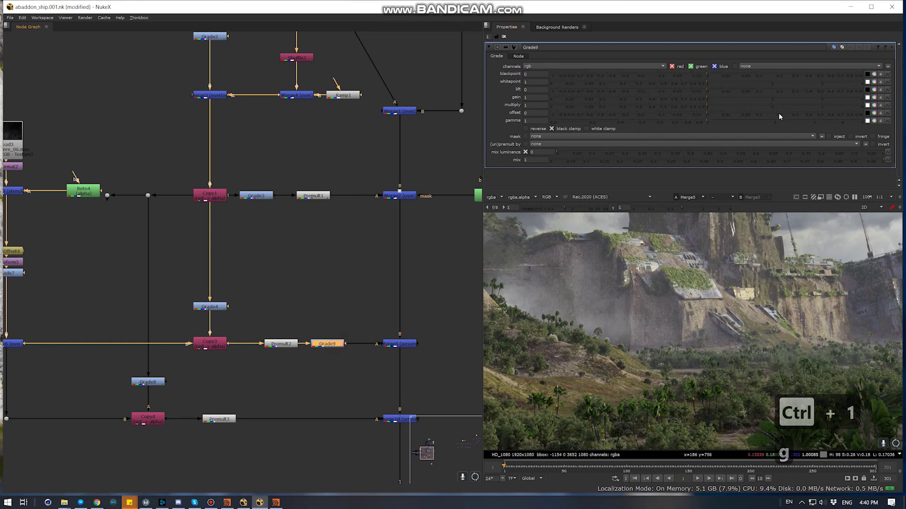
{"action": "left_click", "coordinate": [875, 106]}
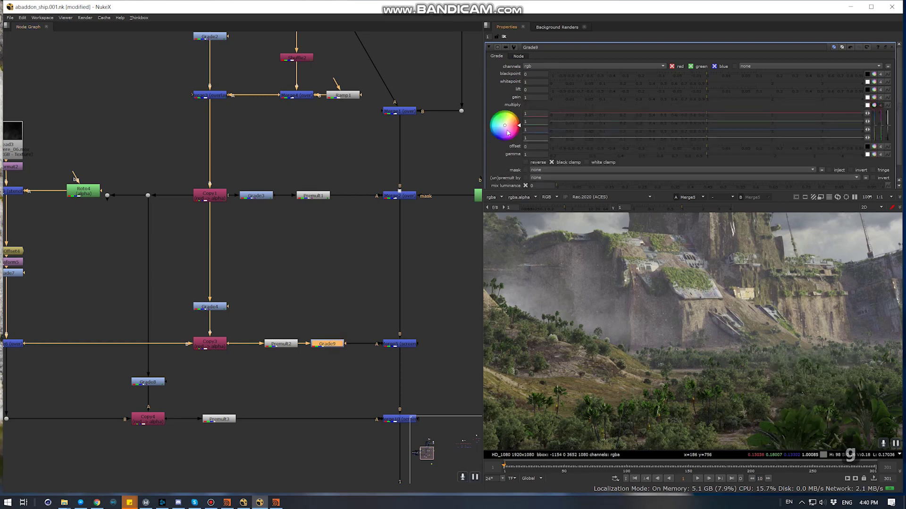
{"action": "left_click_drag", "start_coordinate": [504, 126], "coordinate": [612, 149]}
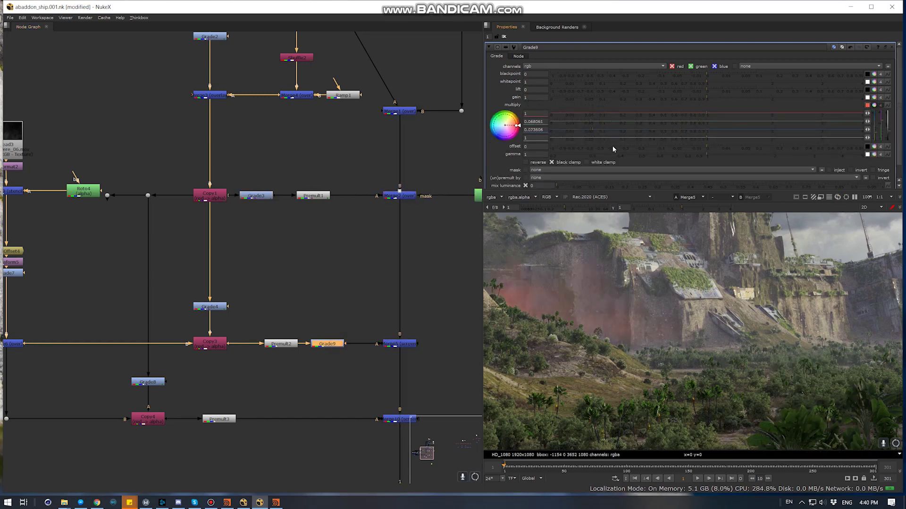
{"action": "left_click_drag", "start_coordinate": [488, 216], "coordinate": [541, 96]}
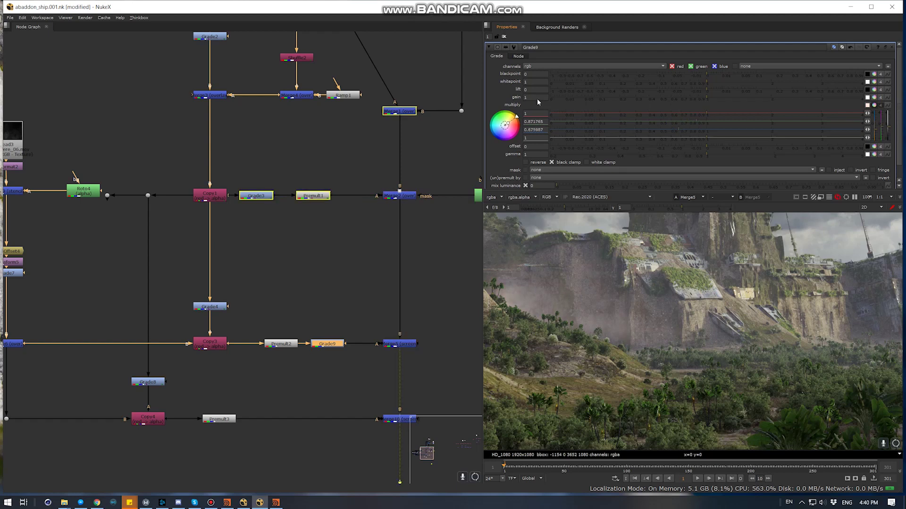
Toggle Grade9 with D to compare the haze before and after warming.
{"action": "left_click", "coordinate": [322, 344]}
{"action": "key", "text": "d"}
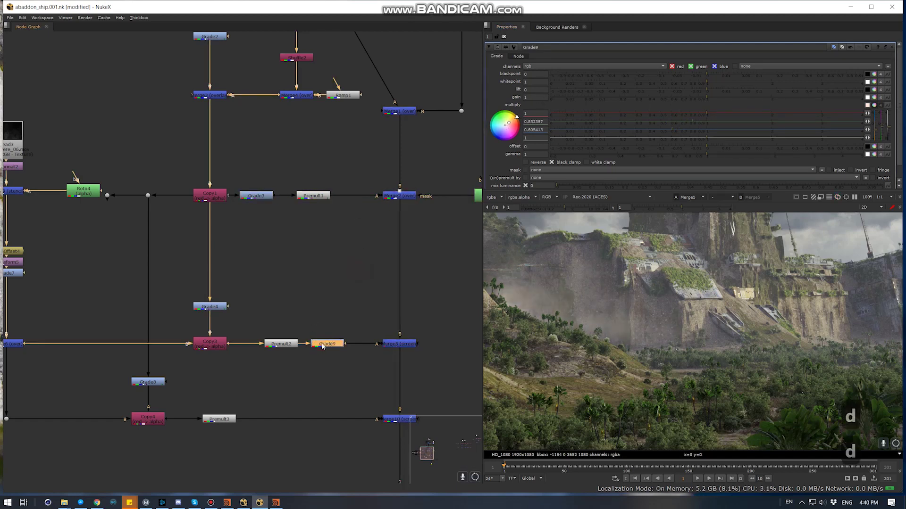
{"action": "scroll", "coordinate": [299, 371], "scroll_direction": "down", "scroll_amount": 3}
View the Merge10 output and then the final Write1 output.
{"action": "key", "text": "1"}
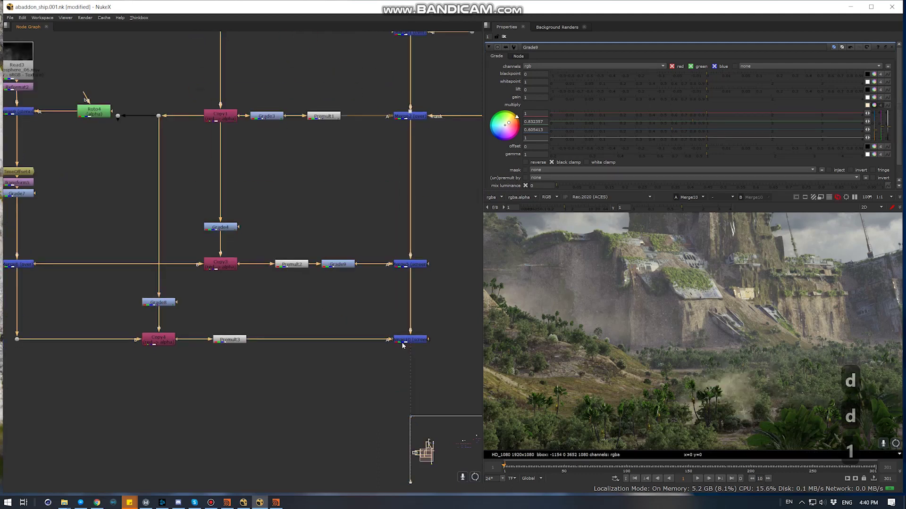
{"action": "scroll", "coordinate": [375, 352], "scroll_direction": "down", "scroll_amount": 2}
{"action": "scroll", "coordinate": [374, 351], "scroll_direction": "up", "scroll_amount": 3}
{"action": "key", "text": "1"}
Maximize the viewer to fill the window and centre the composite.
{"action": "left_click_drag", "start_coordinate": [674, 336], "coordinate": [688, 326], "text": "ctrl"}
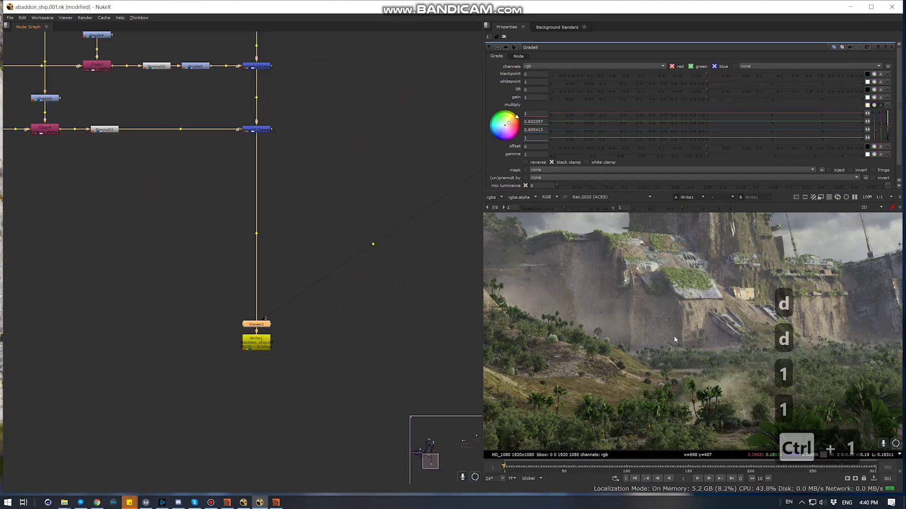
{"action": "key", "text": "space"}
{"action": "key", "text": "ctrl+1"}
{"action": "middle_click_drag", "start_coordinate": [523, 249], "coordinate": [650, 271]}
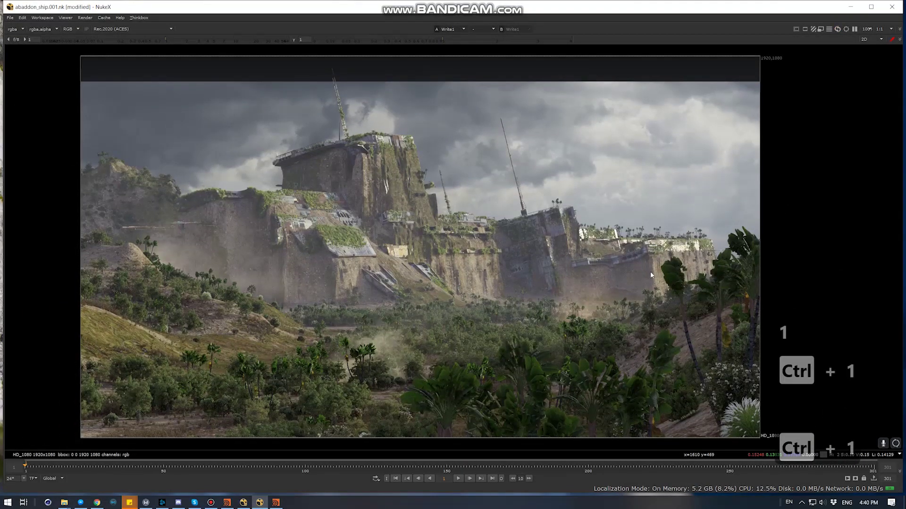